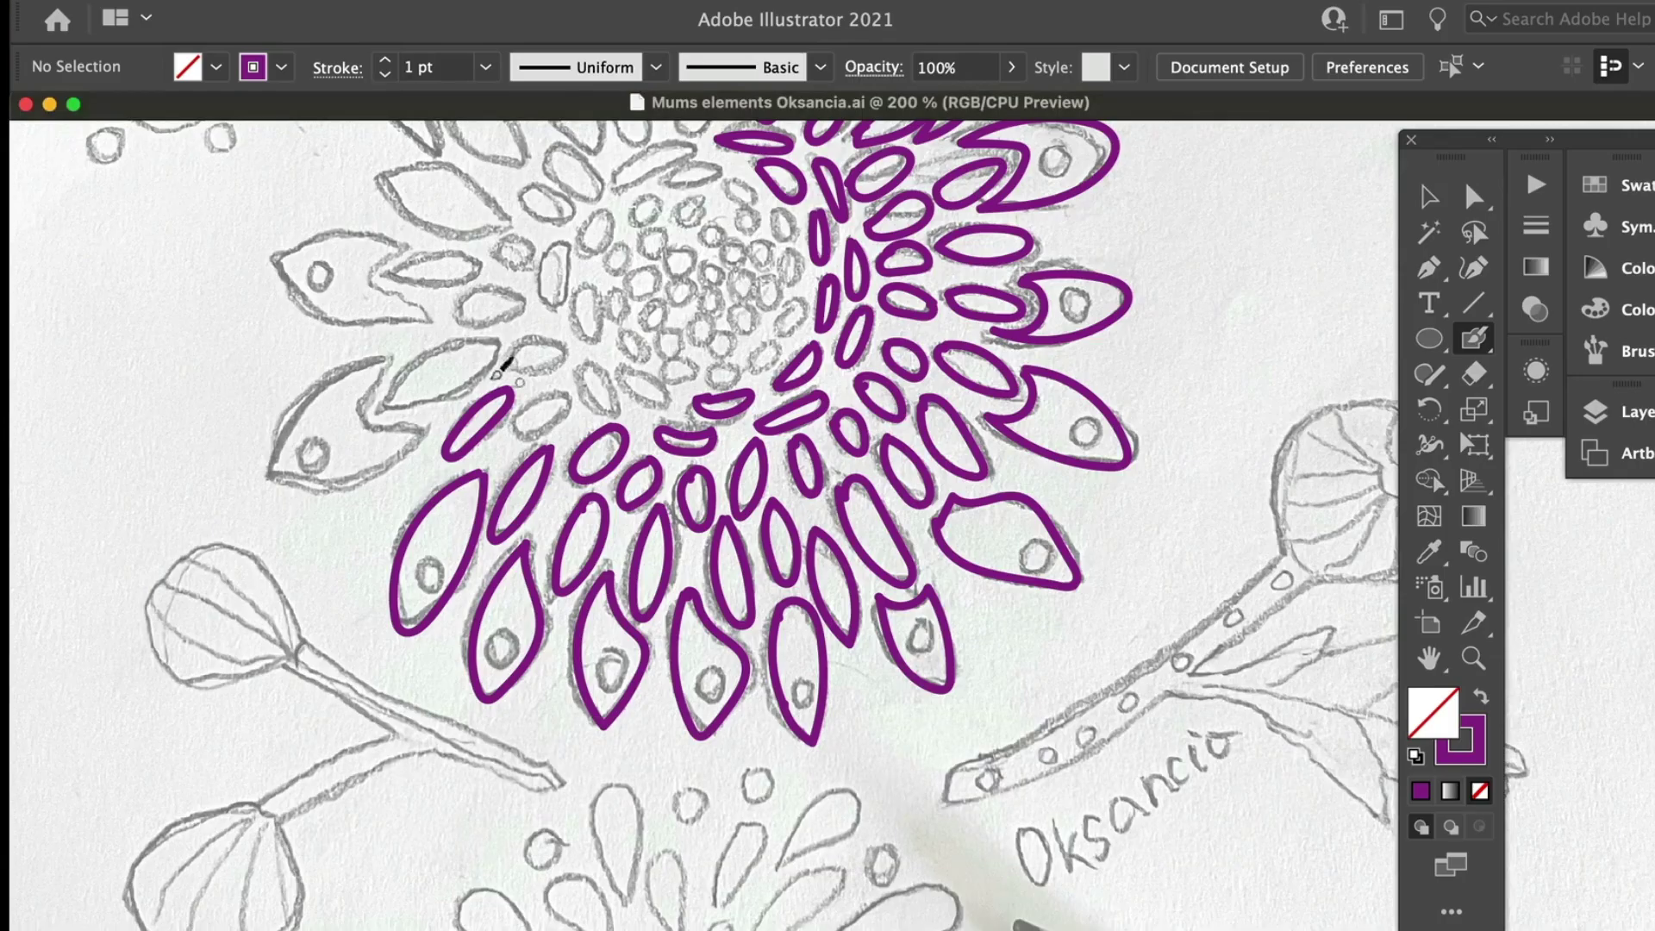
Step: Trace the remaining left-side petals of the big chrysanthemum and check the traced shapes
left_click_drag(498, 341, 422, 361)
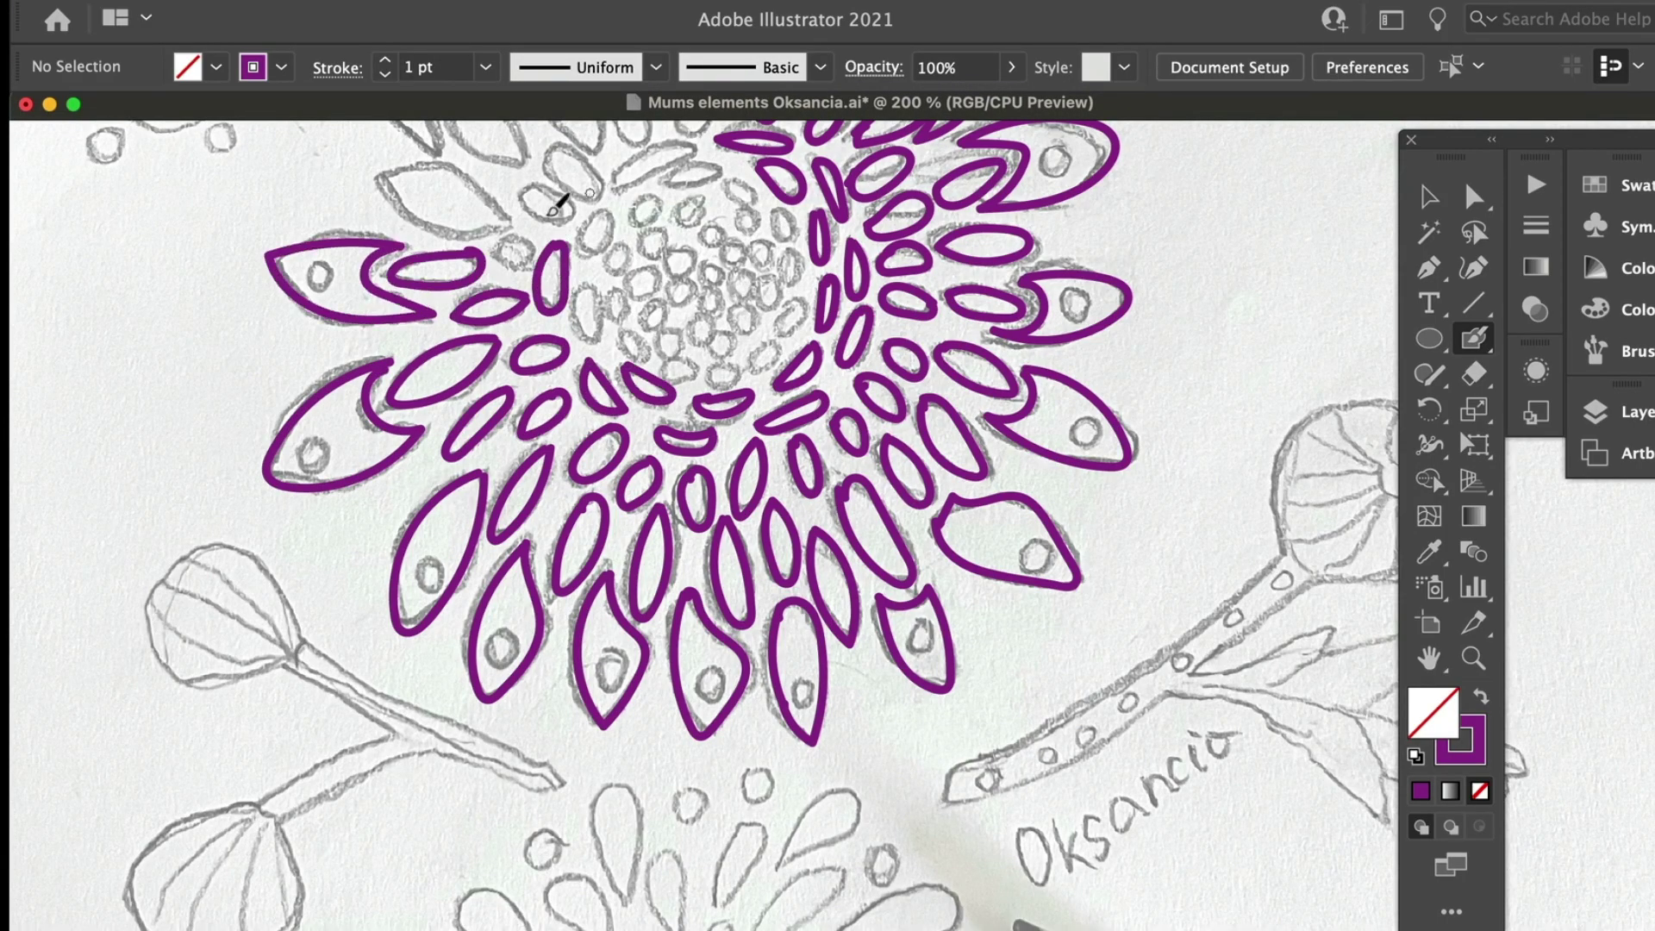
scroll(655, 350, "up", 3)
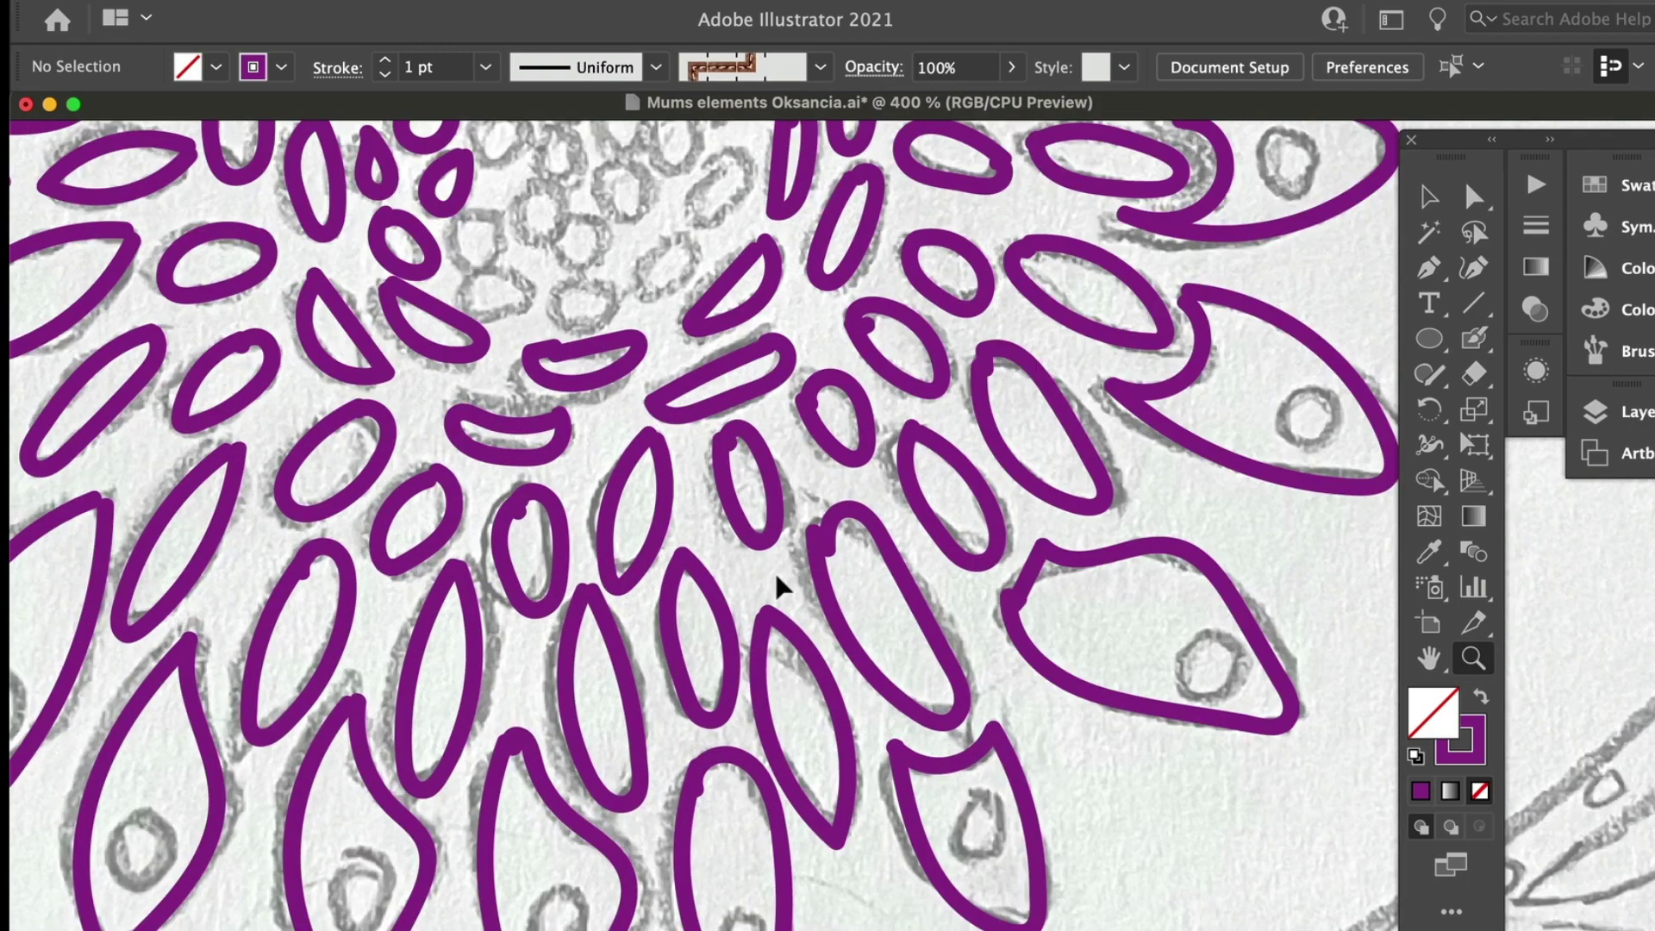
key("super+0")
scroll(473, 414, "up", 5)
key("super+a")
left_click(1474, 338)
left_click_drag(815, 384, 768, 398)
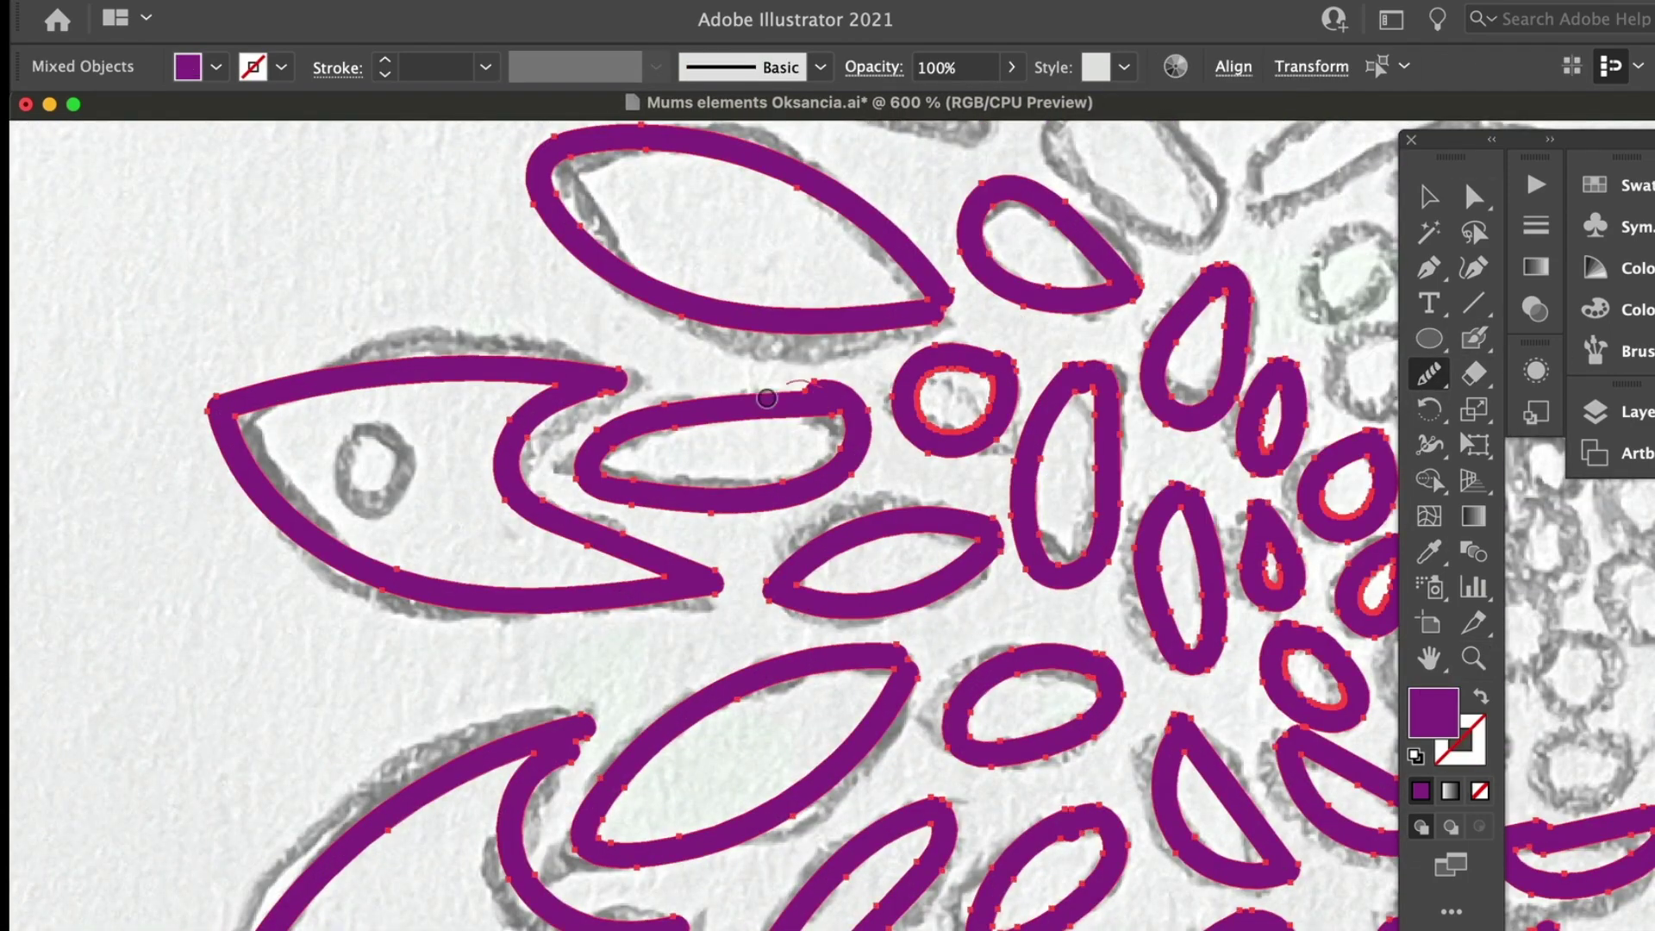
Step: Deselect the traced shapes, zoom in on the big flower and save the drawing
scroll(1009, 356, "up", 2)
key("super+0")
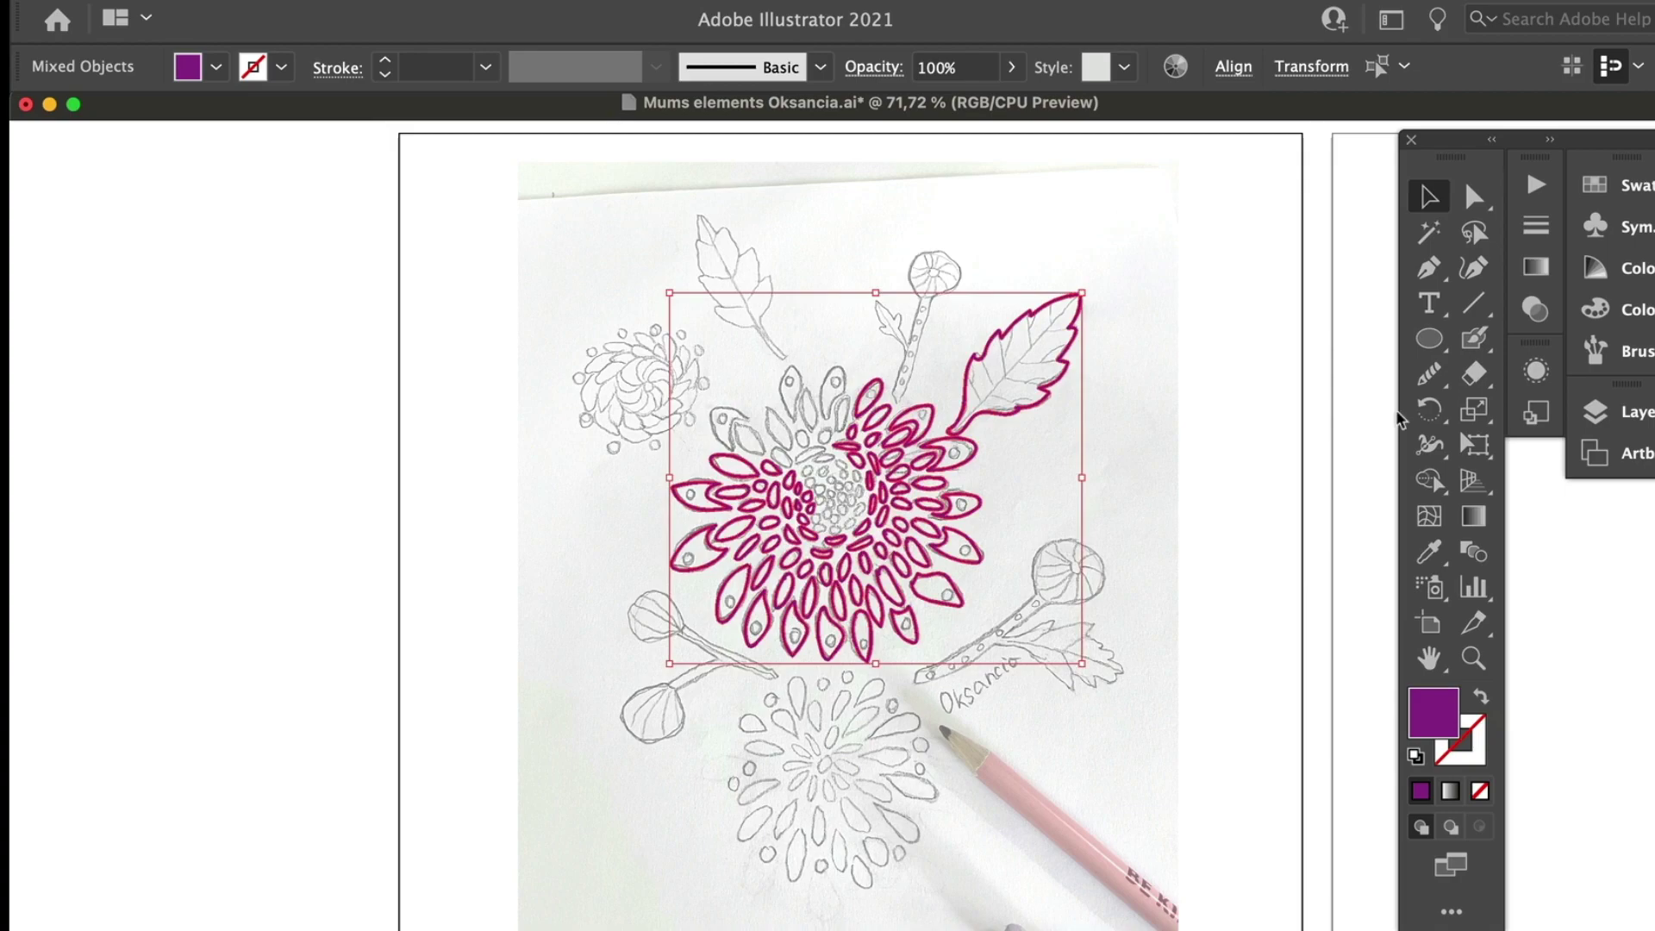
key("z")
left_click(845, 555)
key("super+shift+a")
left_click(845, 555)
key("super+s")
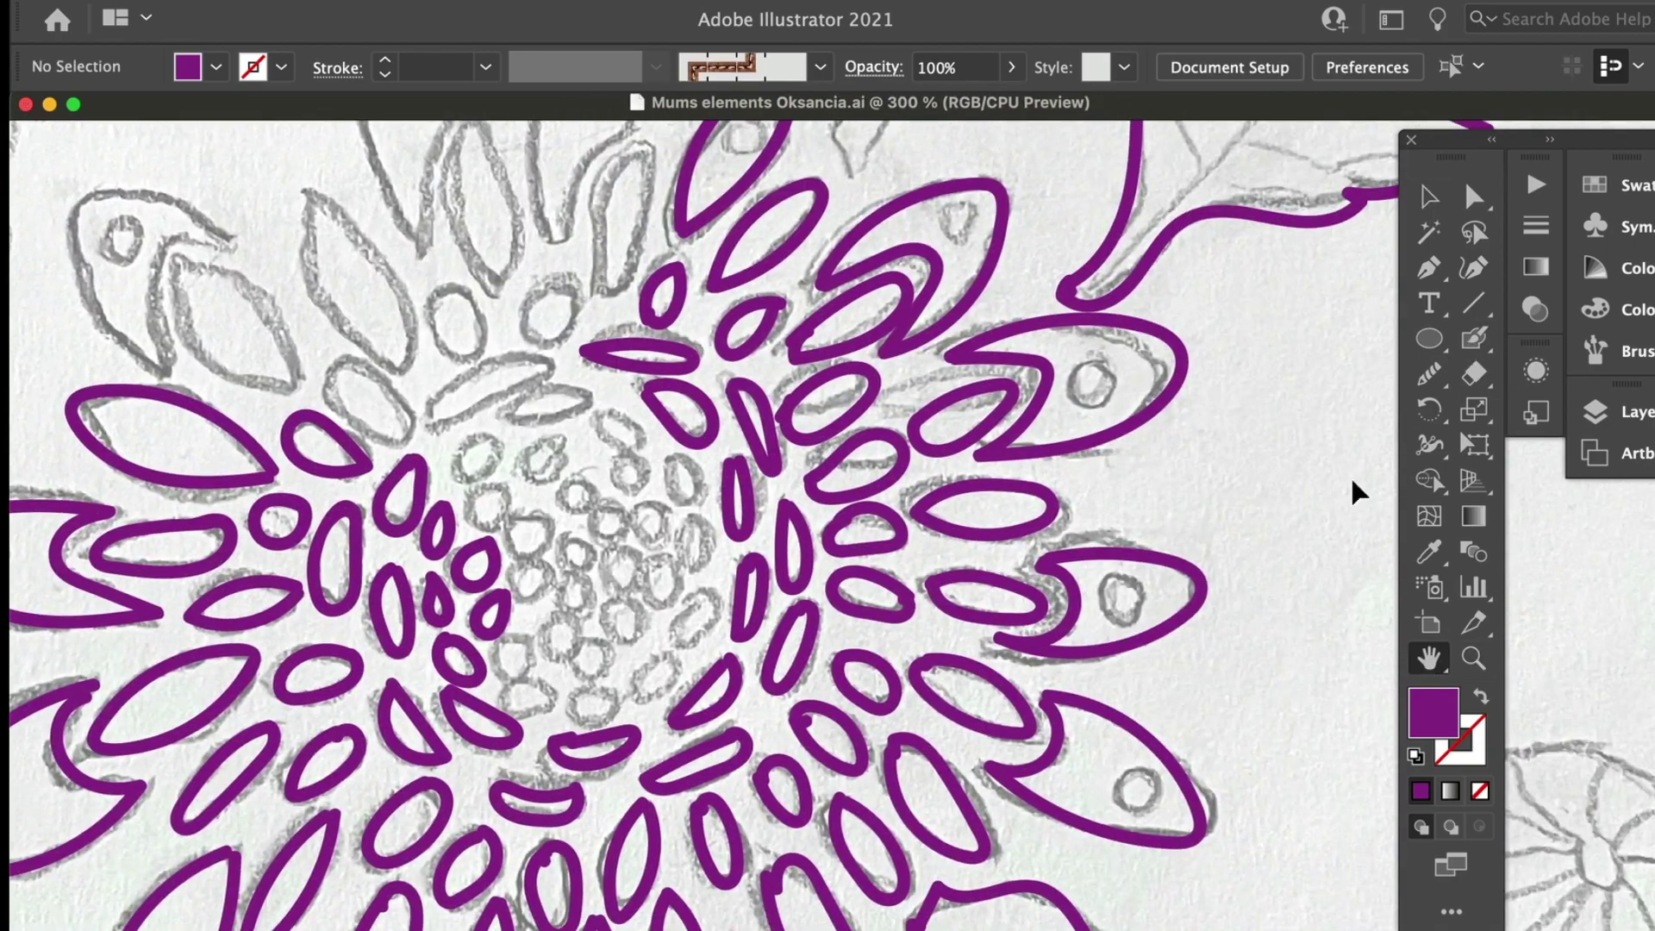
Step: Trace the right-hand stem, round bud and the bud's small inner eye in purple
key("super+minus")
key("super+minus")
key("super+minus")
key("super+minus")
left_click(811, 642)
scroll(702, 517, "up", 8)
key("shift+x")
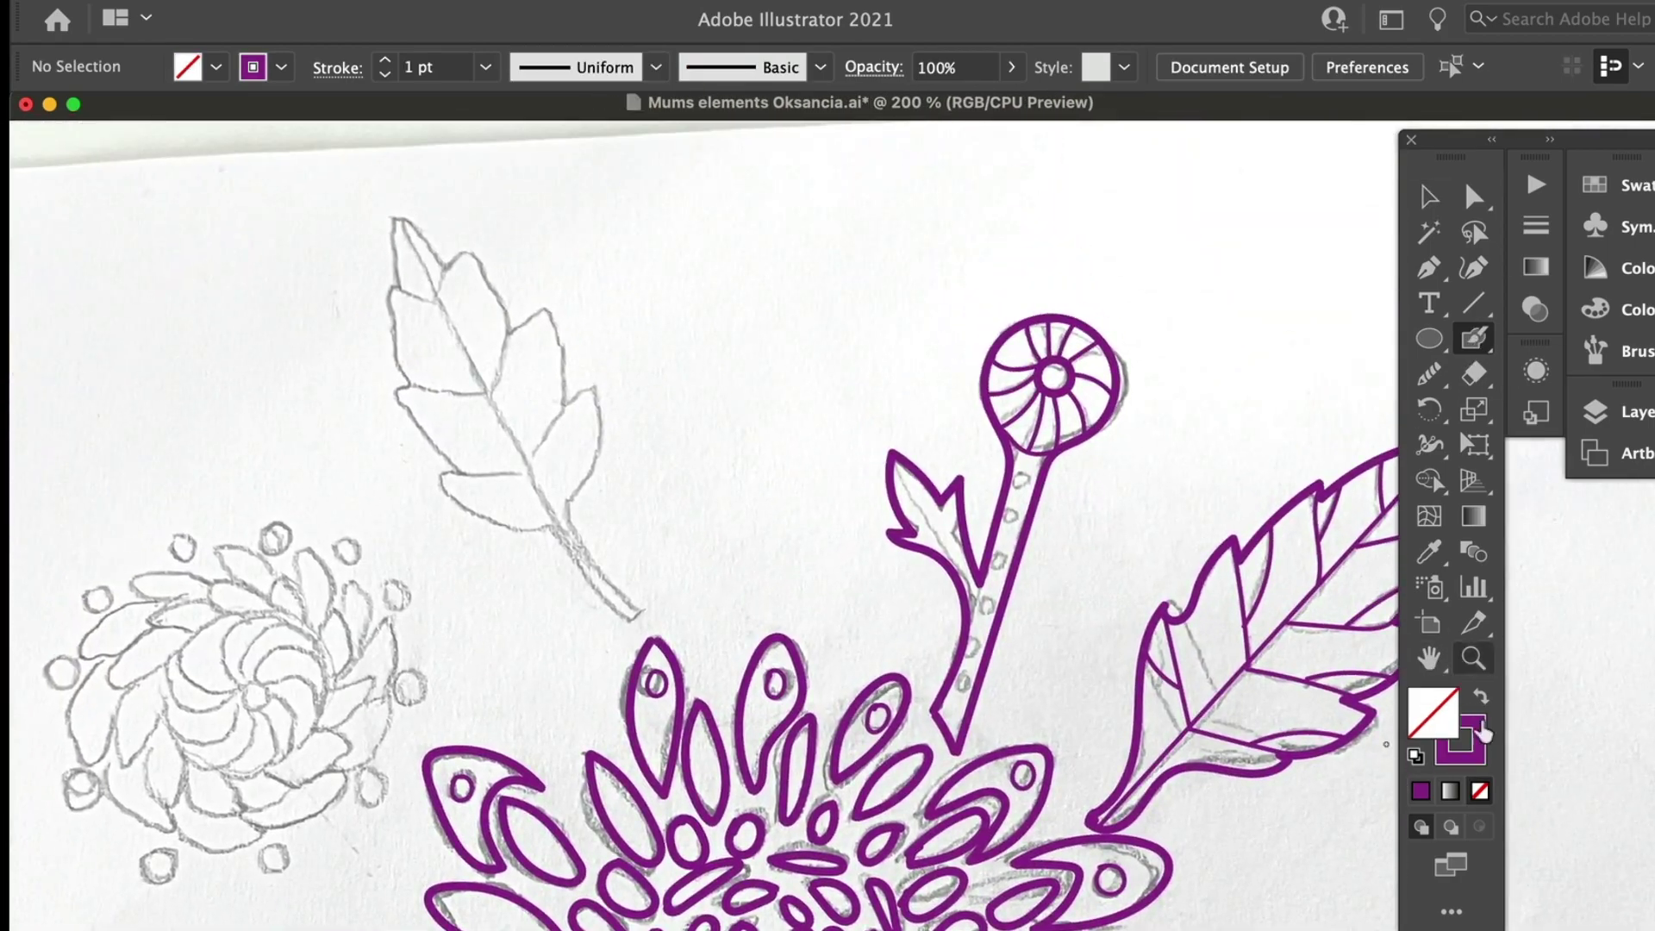
scroll(702, 517, "down", 8)
double_click(1475, 338)
key("Return")
mouse_move(513, 629)
left_mouse_down()
mouse_move(851, 407)
mouse_move(889, 491)
left_mouse_up()
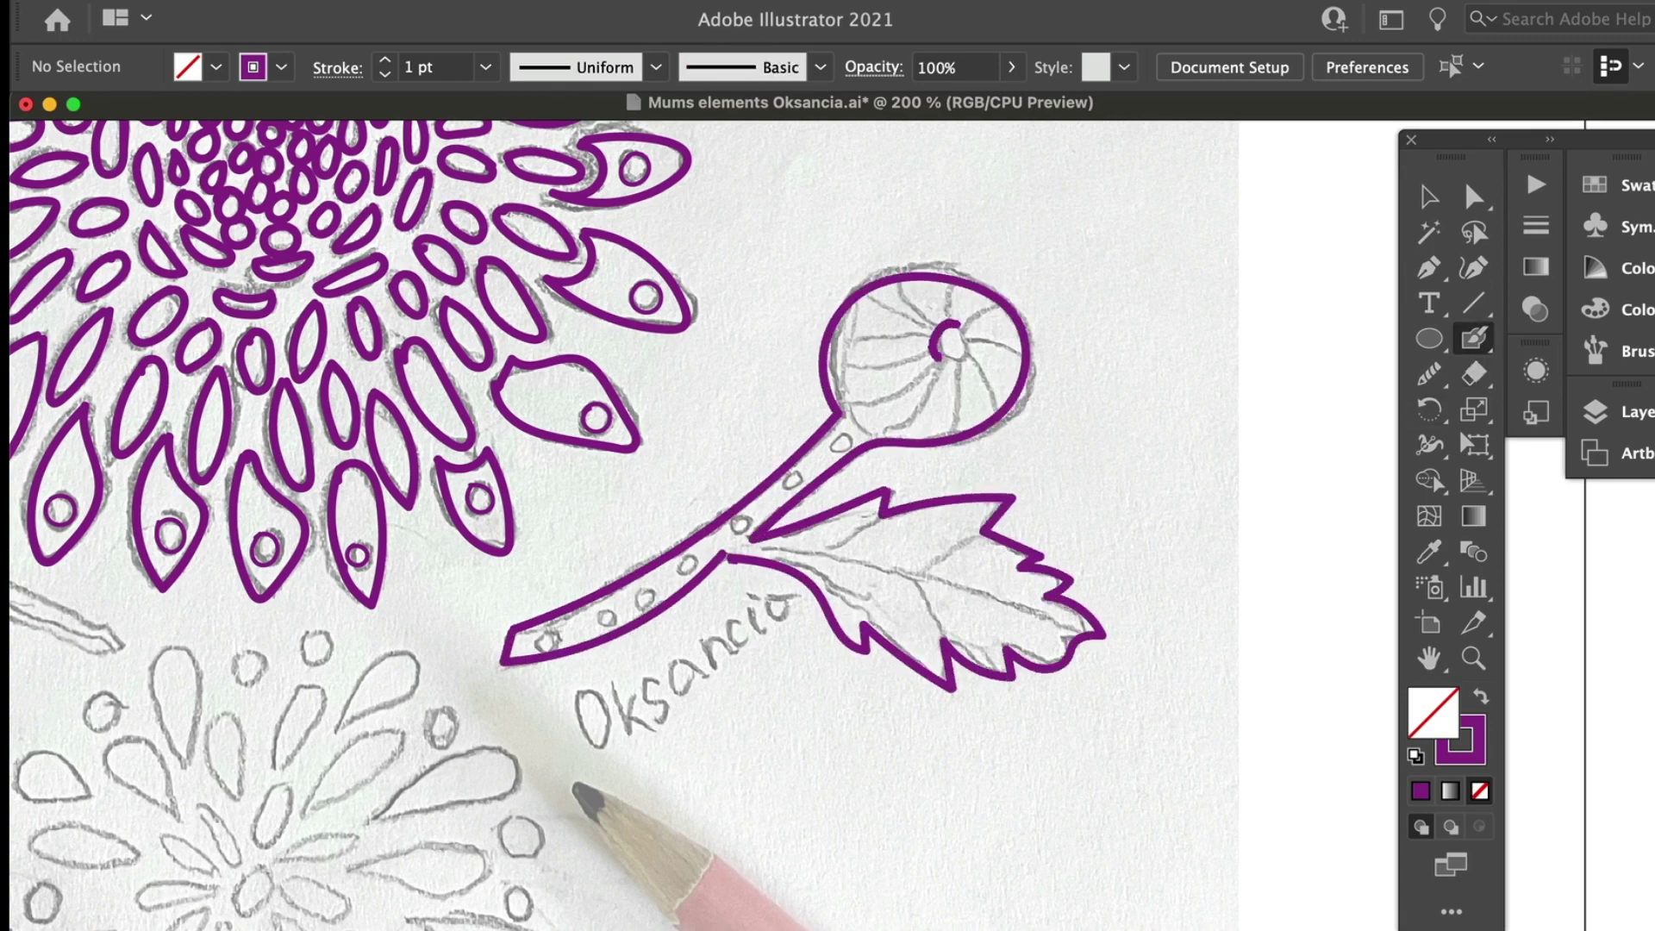
left_click_drag(948, 320, 938, 336)
Step: Trace the lower chrysanthemum's petals and small dots with the Blob Brush
double_click(1475, 338)
key("Return")
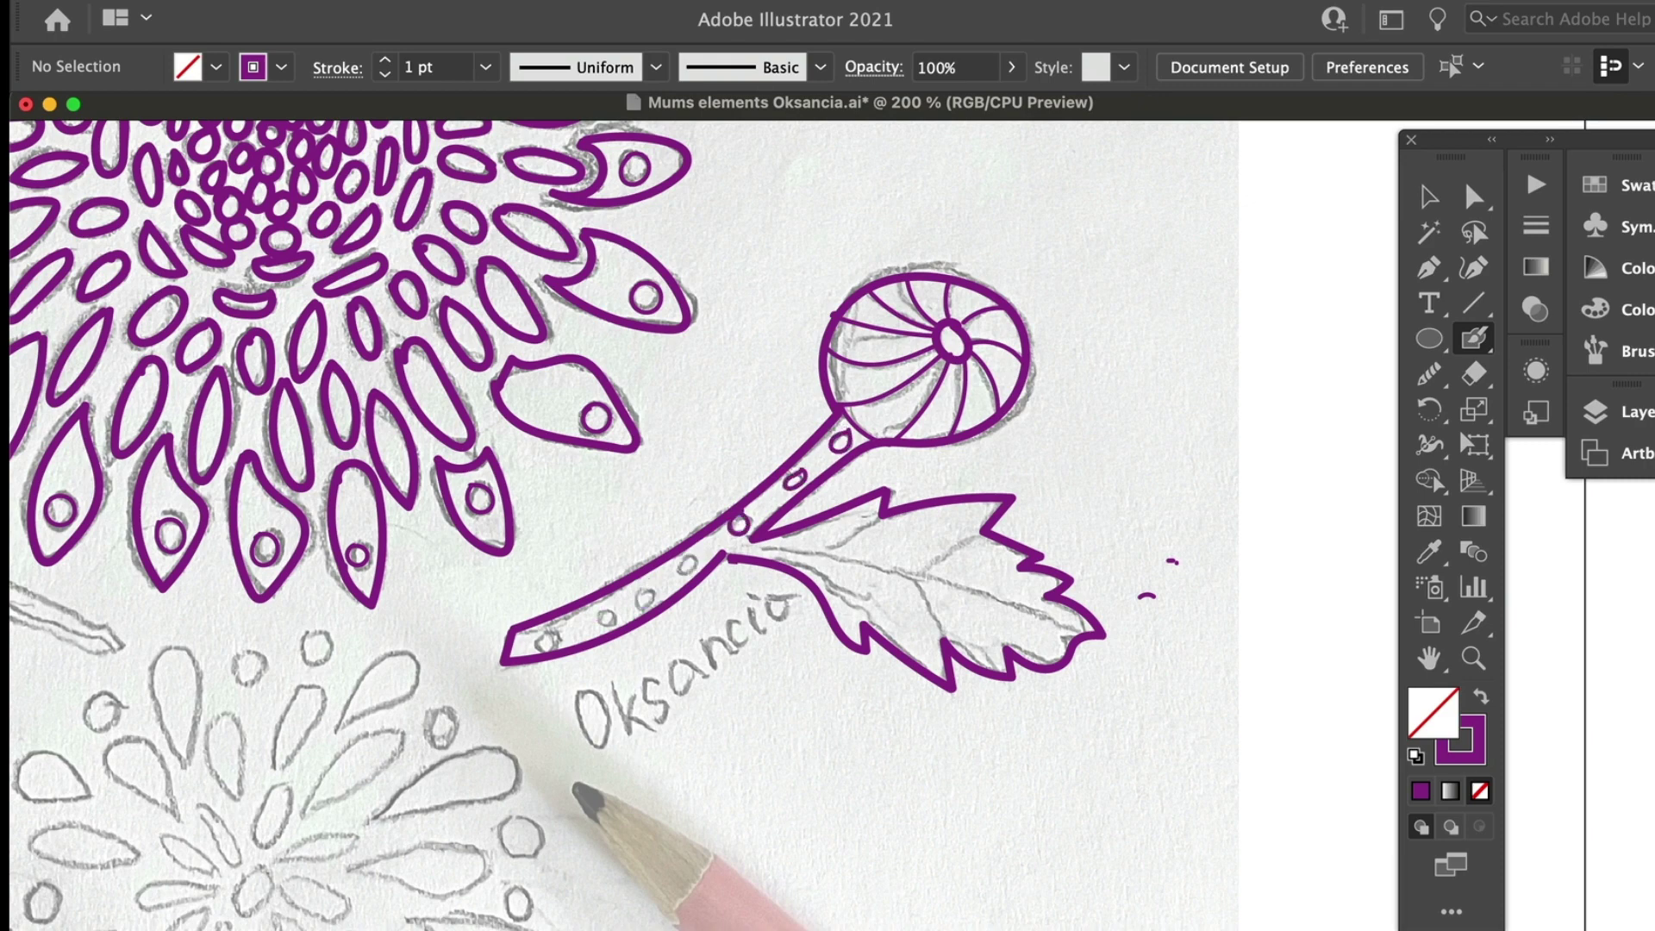
key("v")
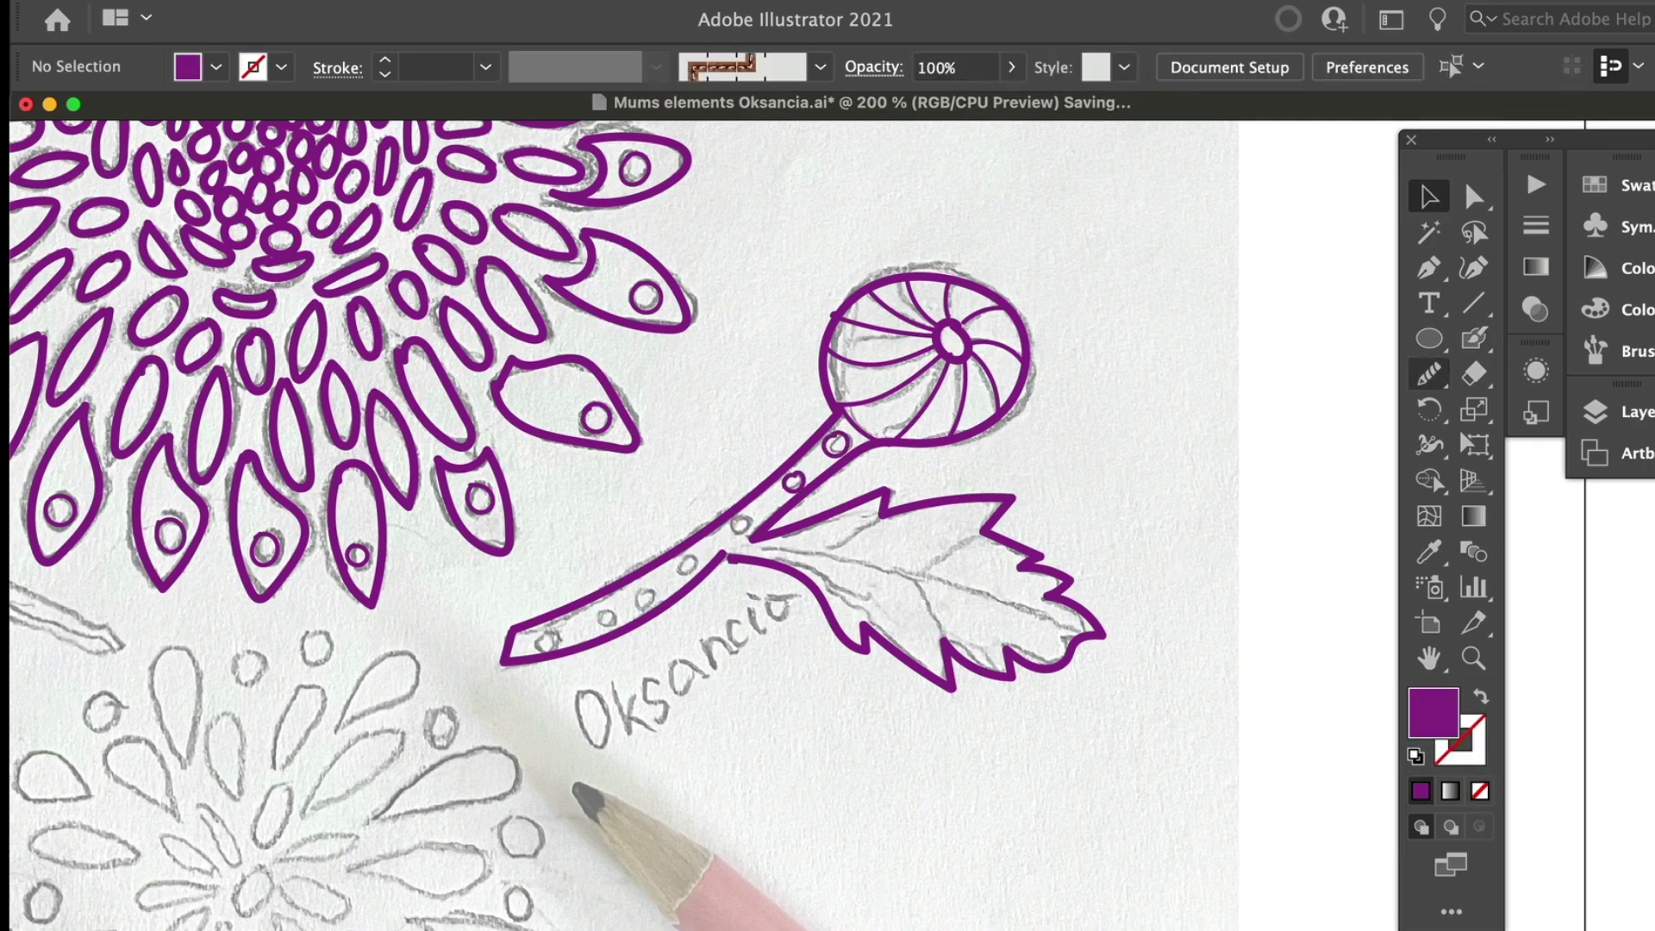
scroll(703, 525, "left", 5)
key("shift+b")
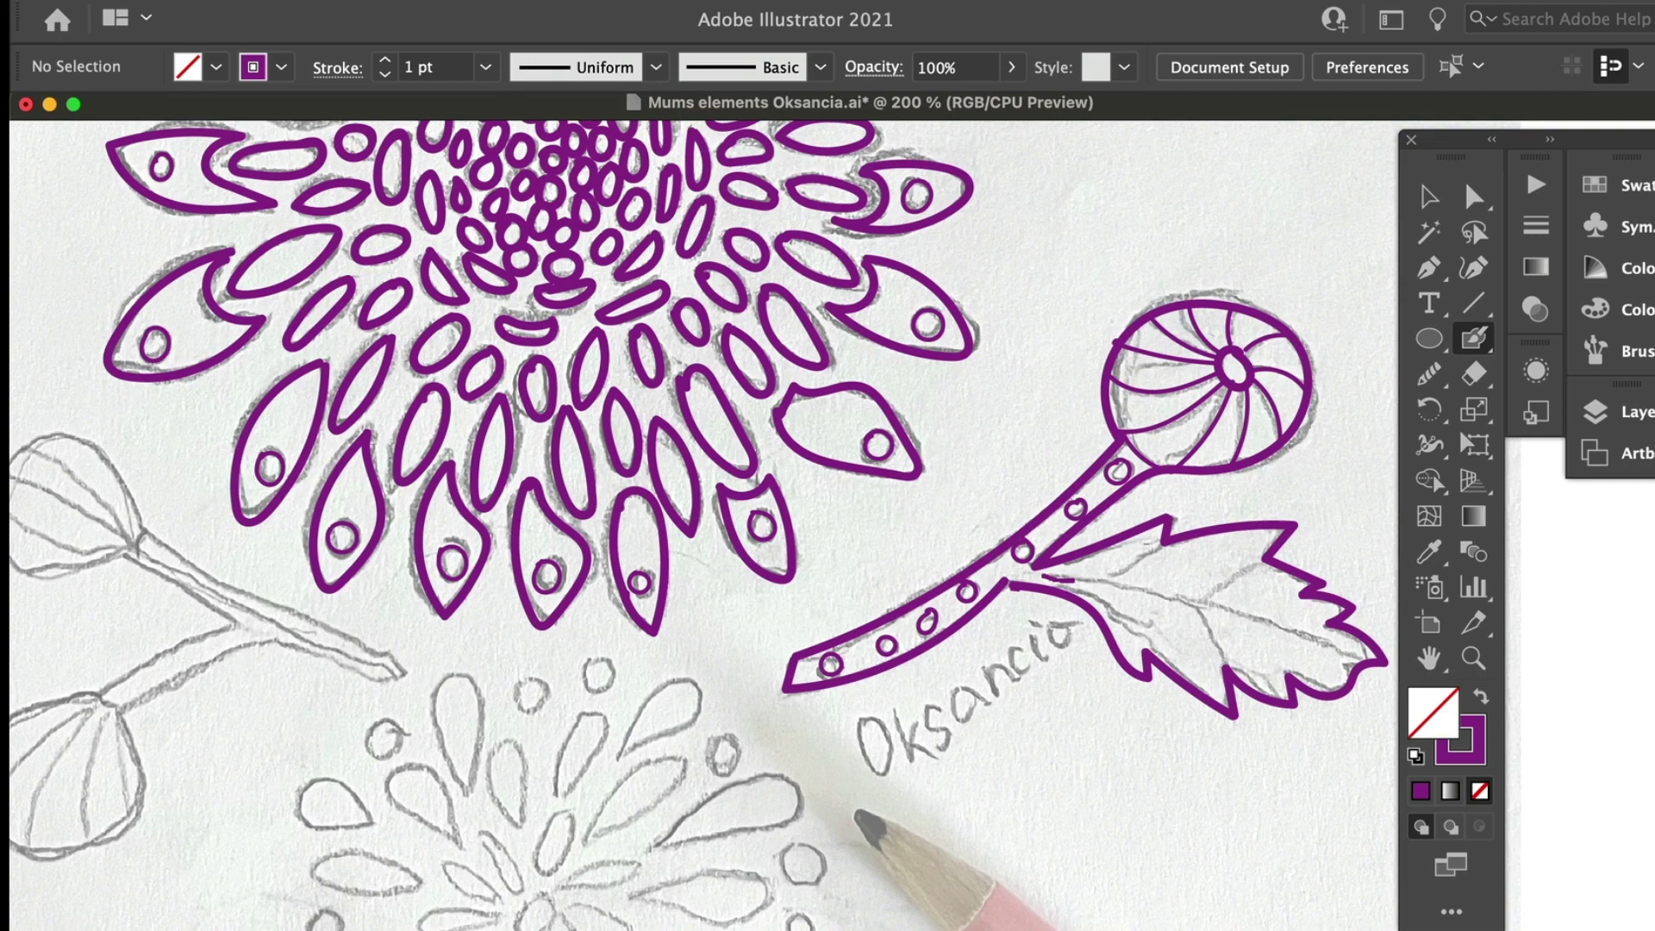
scroll(699, 525, "up", 3)
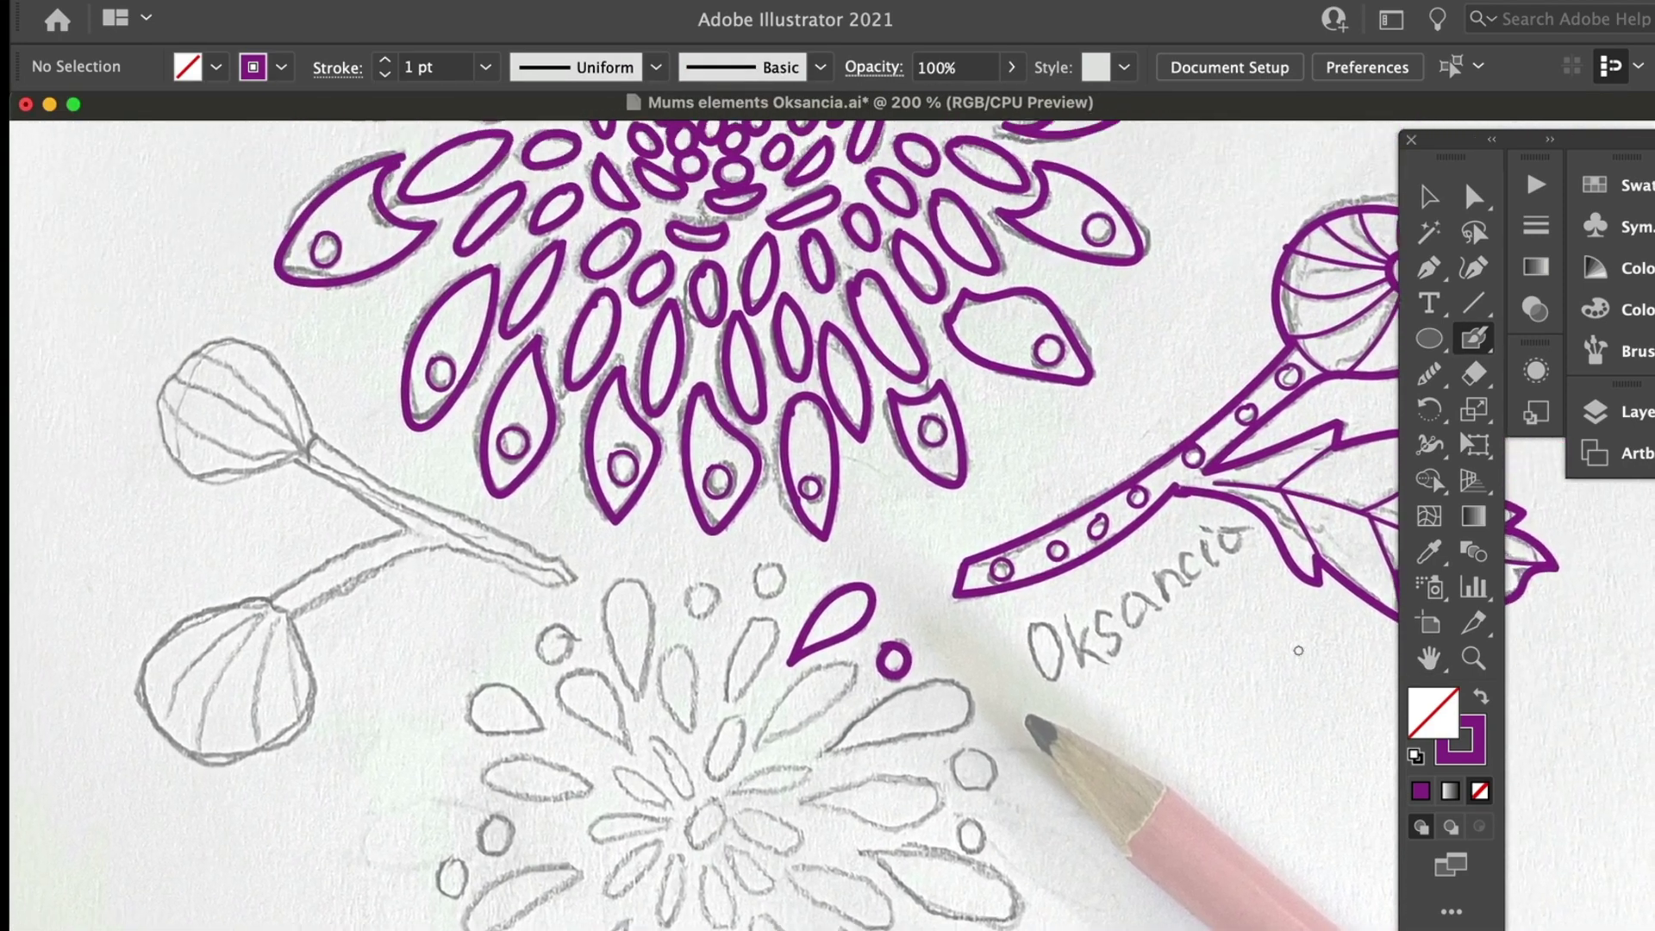
scroll(1298, 651, "up", 1)
left_click_drag(730, 702, 769, 624)
left_click_drag(774, 568, 776, 571)
left_click_drag(702, 594, 704, 597)
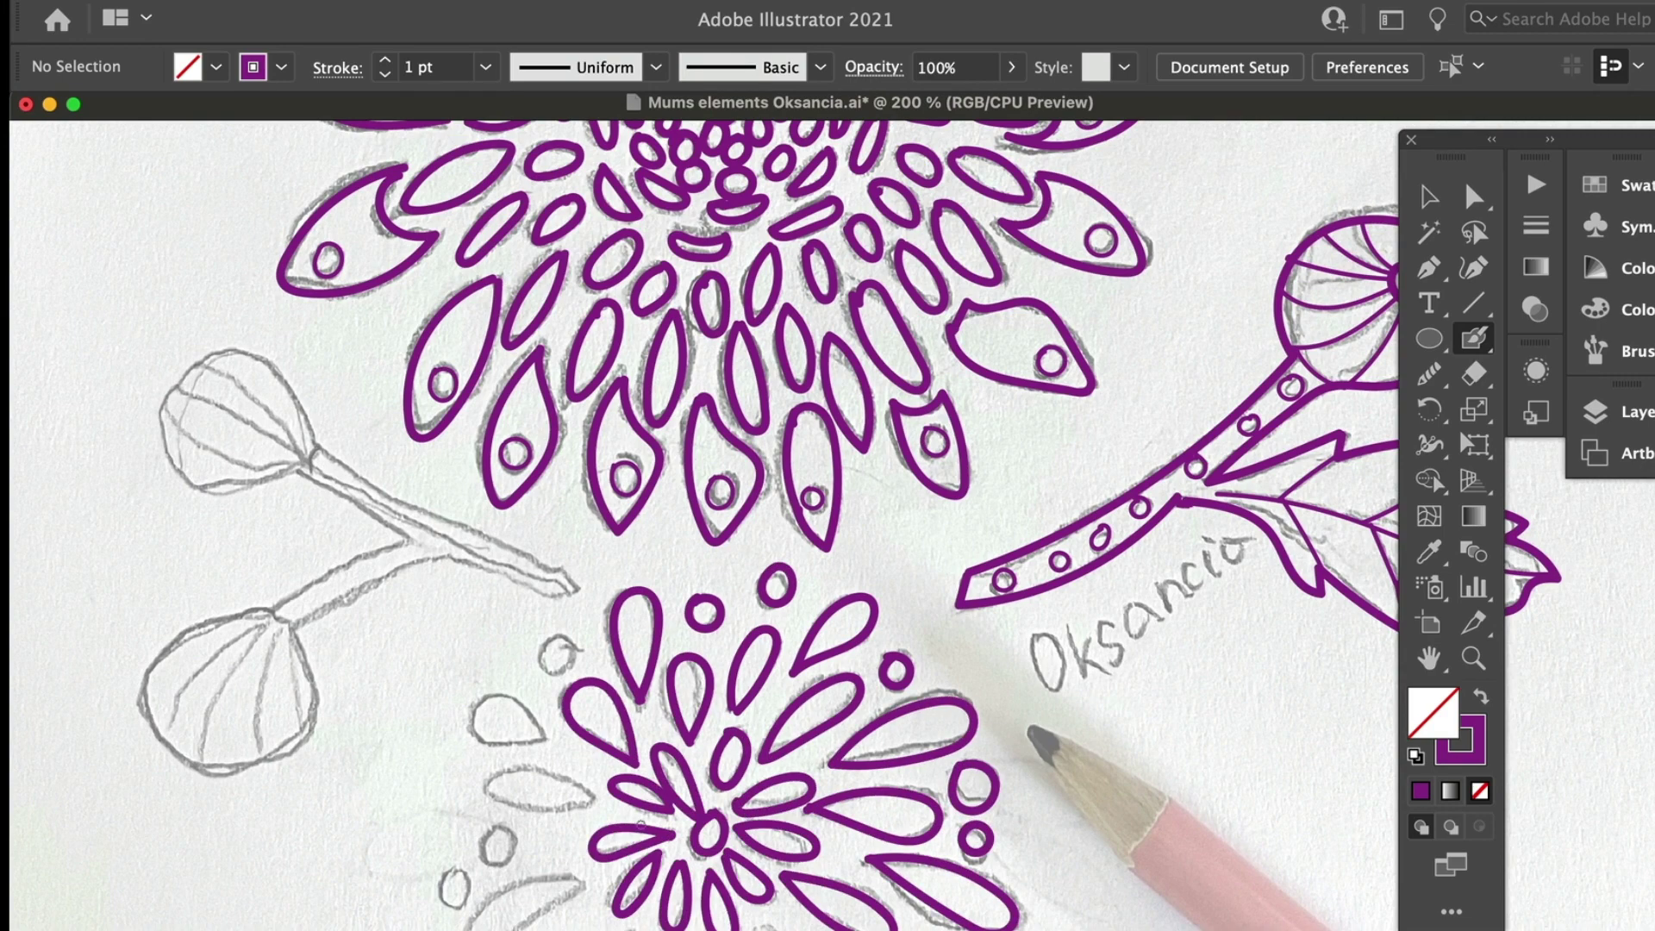
key("super+Tab")
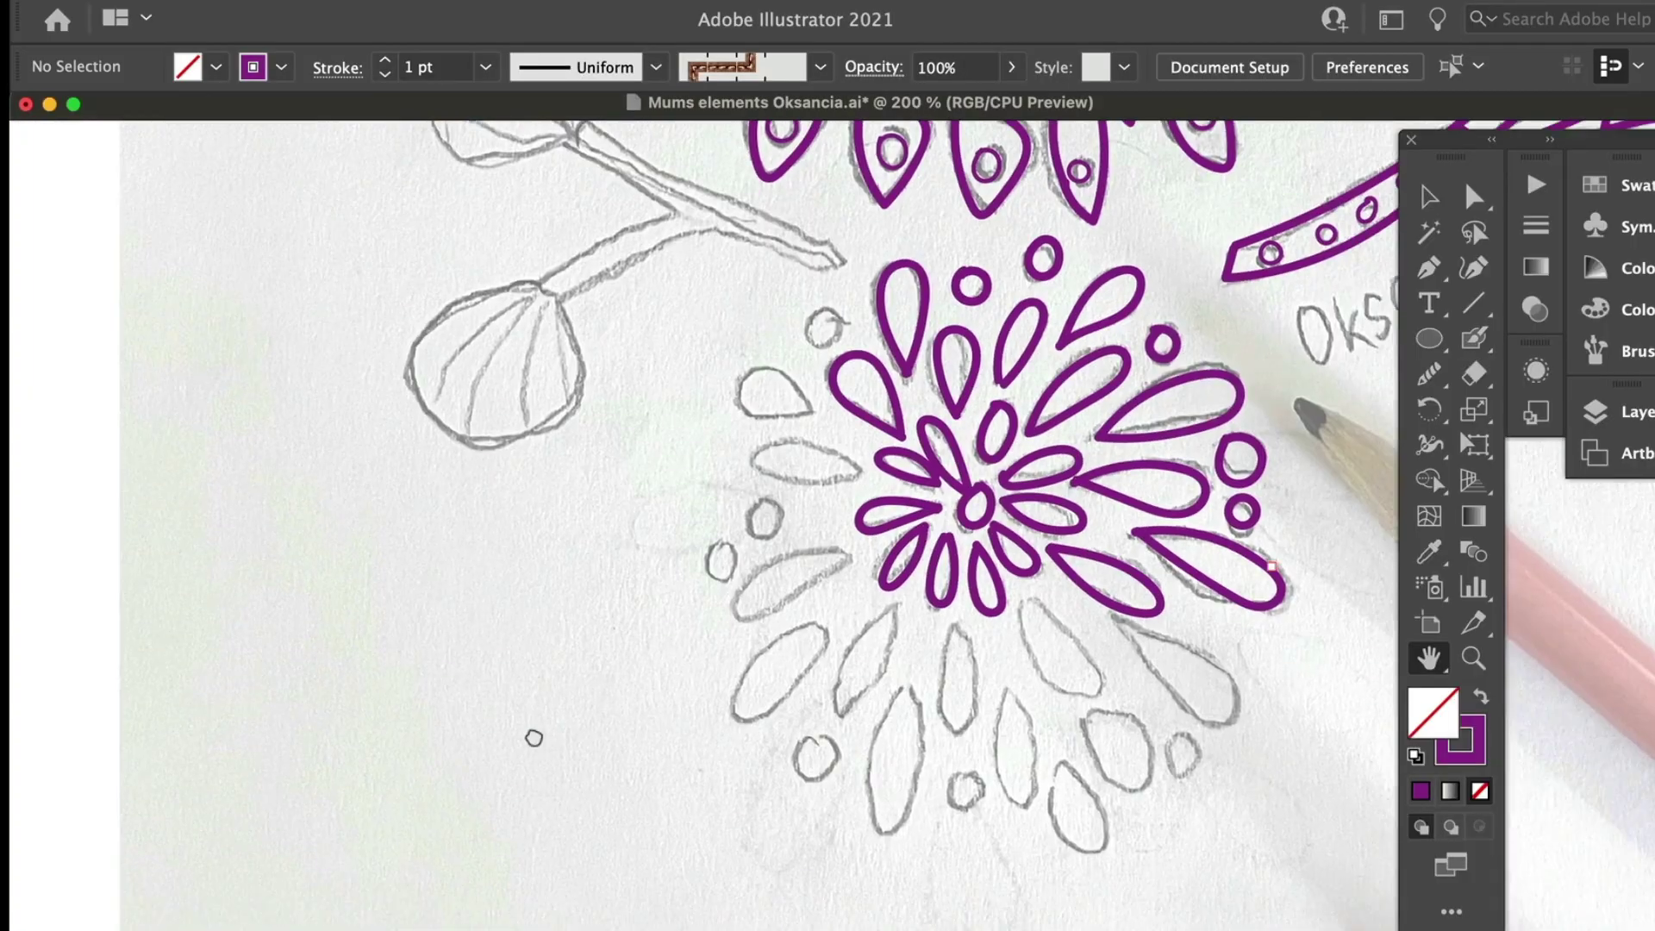
left_click_drag(698, 447, 670, 395)
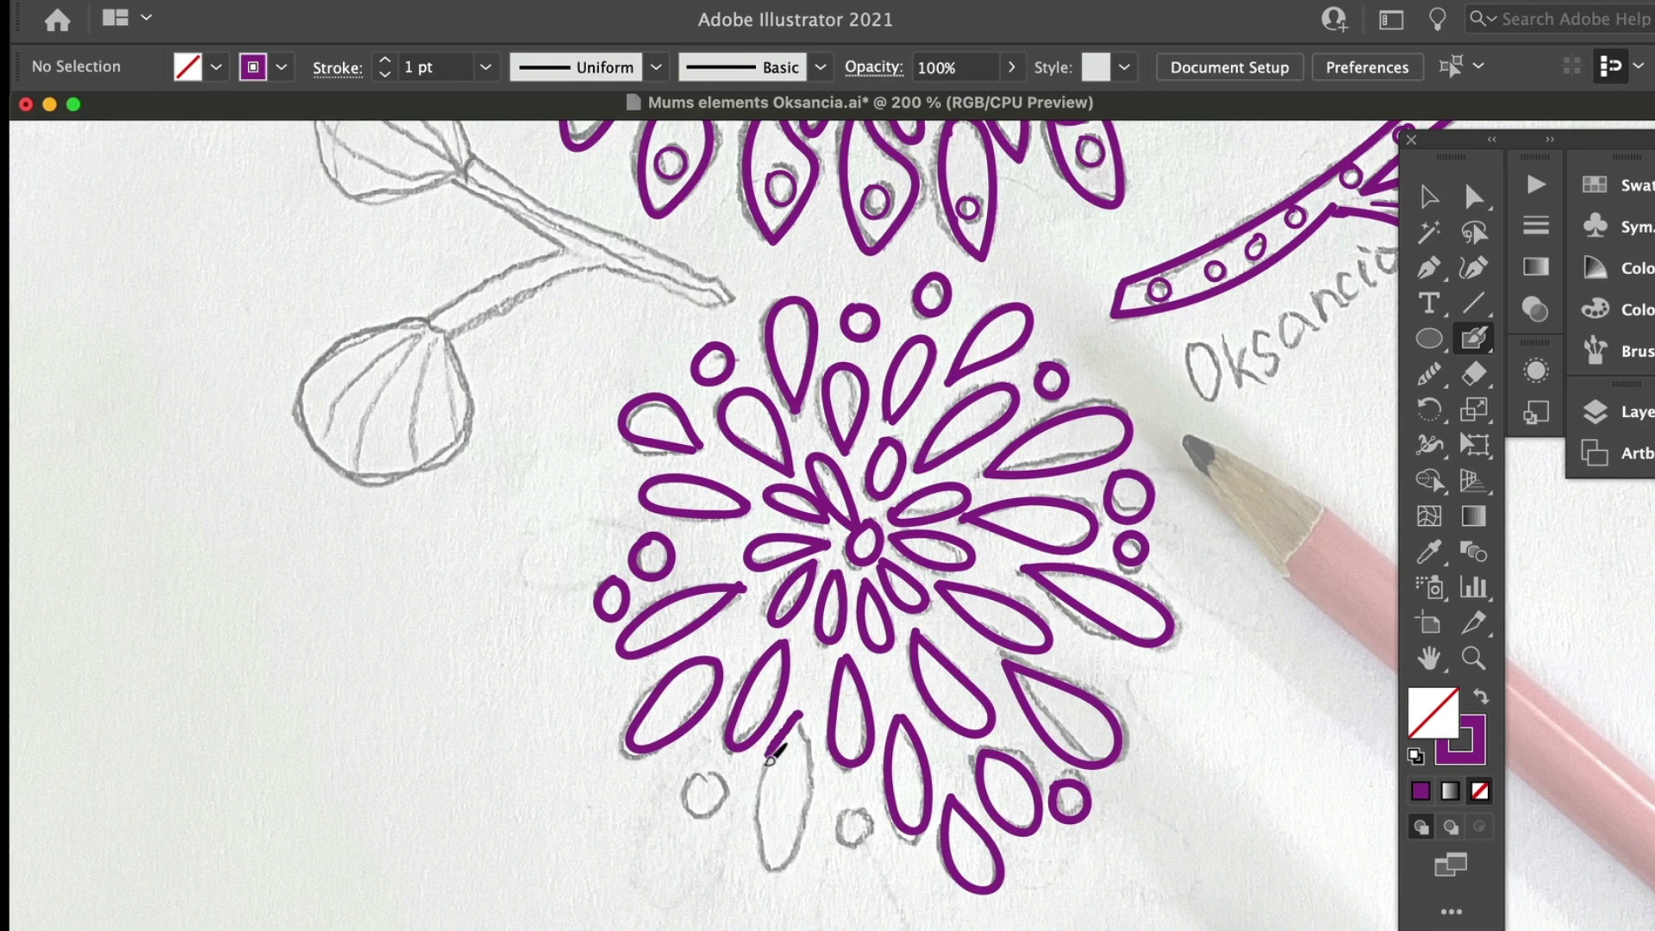
Step: Trace the left bud, the upper stem and its bud, then save the drawing
key("super+0")
left_click(1256, 304)
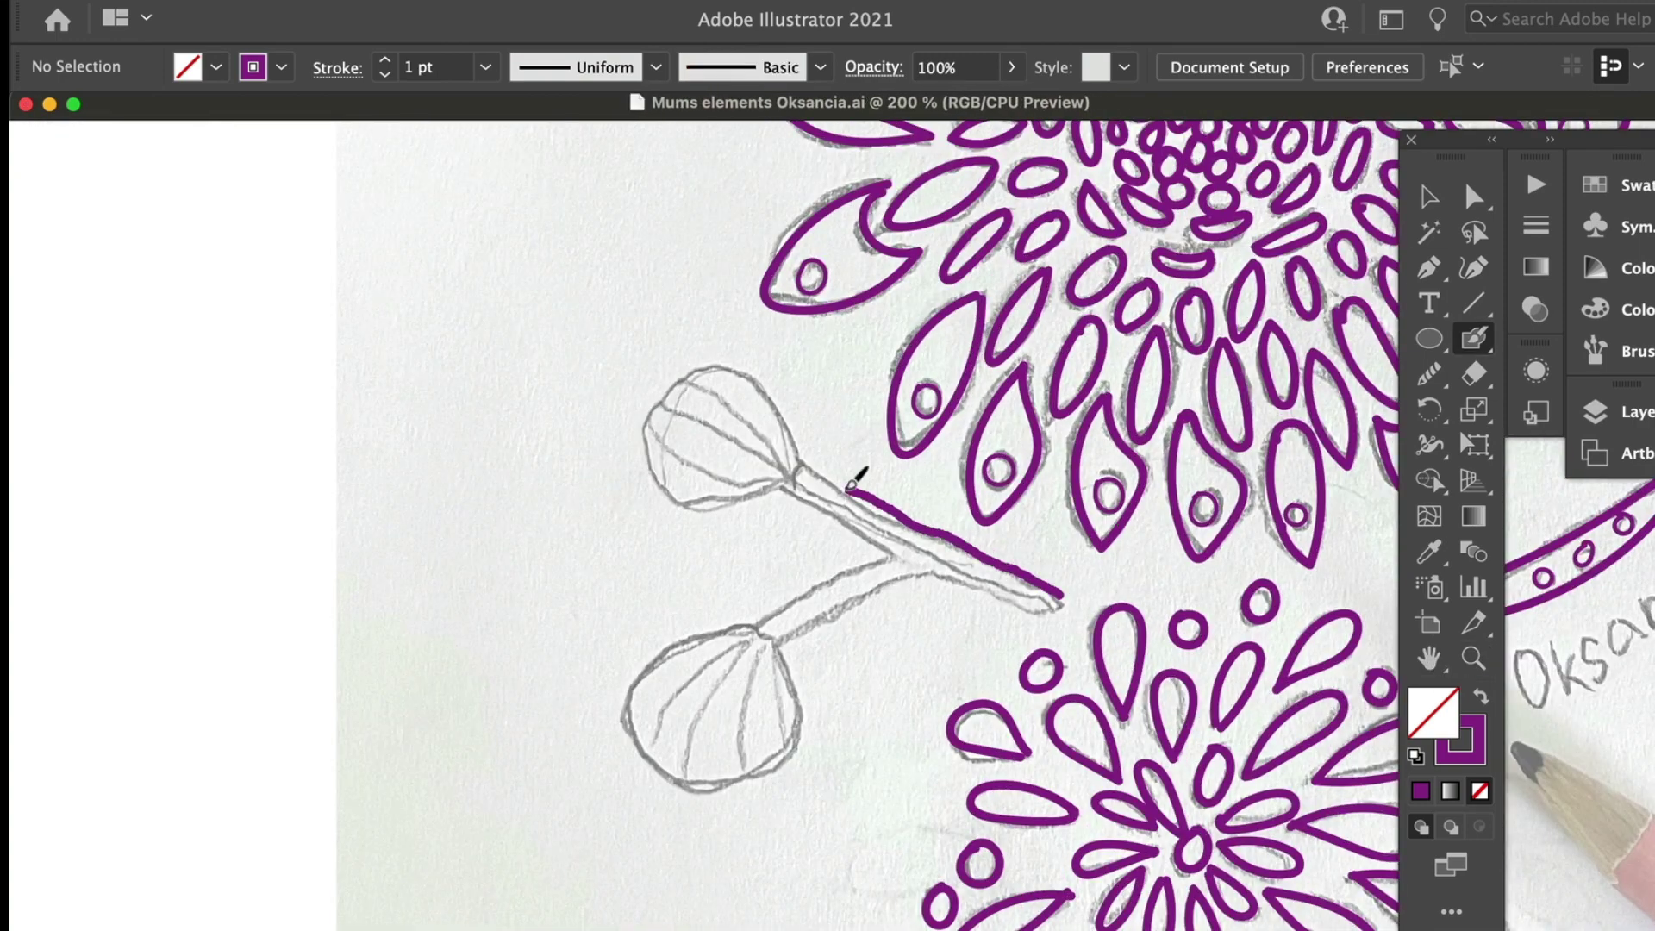
mouse_move(852, 485)
left_mouse_down()
mouse_move(764, 487)
mouse_move(759, 623)
left_mouse_up()
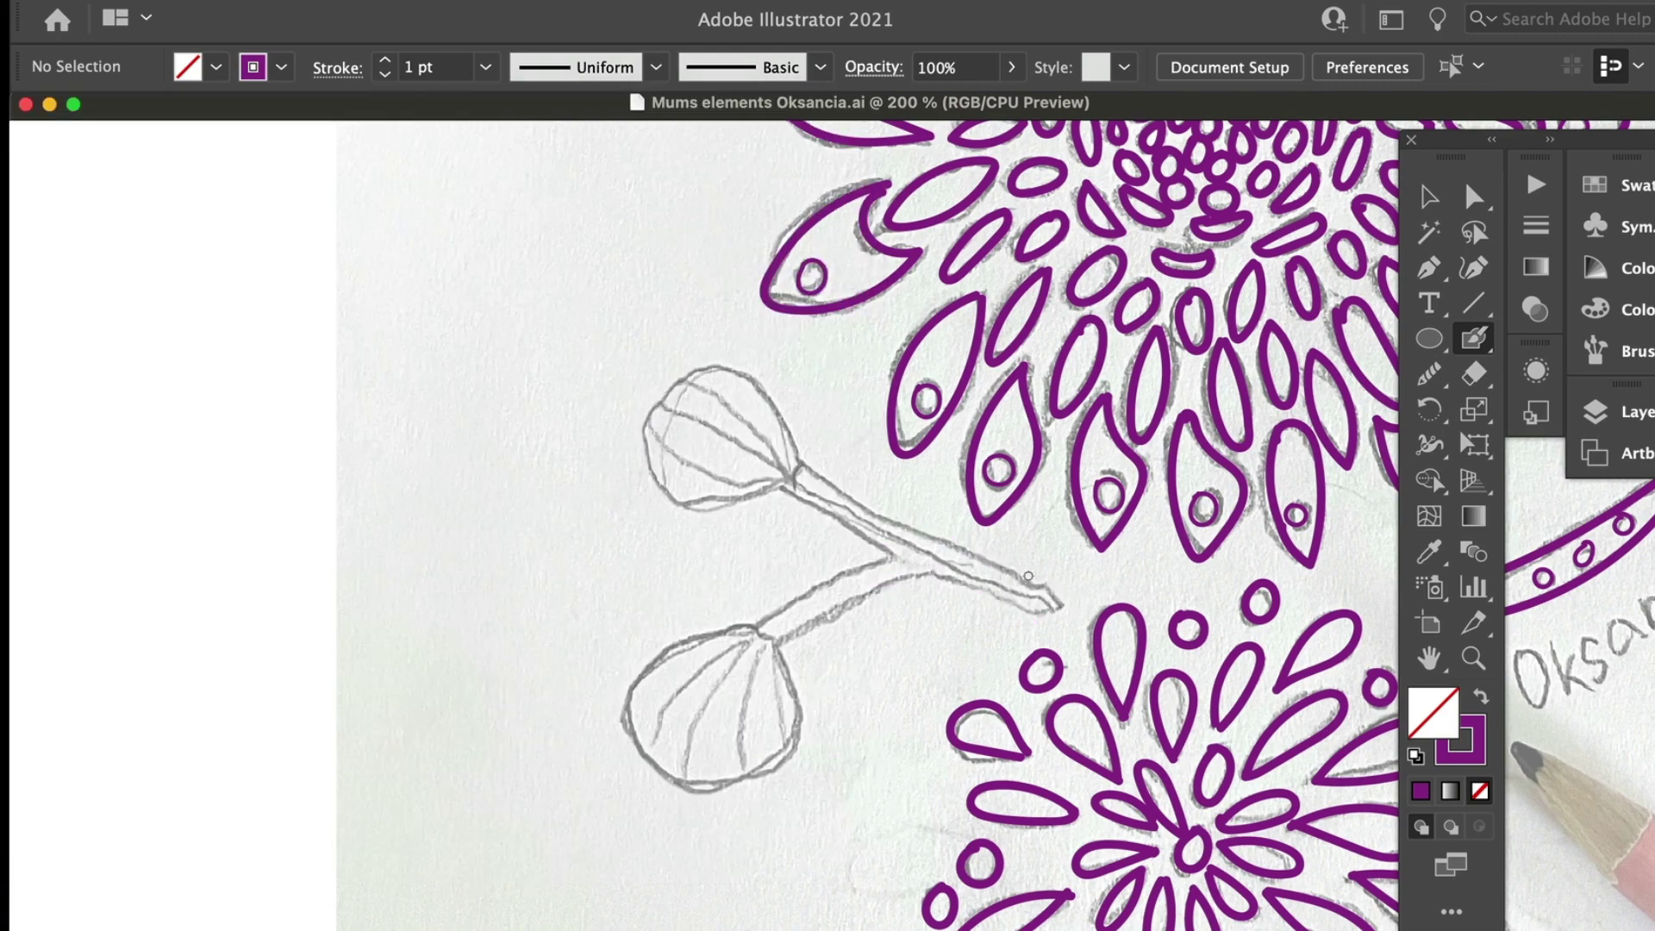
mouse_move(1052, 595)
left_mouse_down()
mouse_move(800, 459)
mouse_move(698, 508)
left_mouse_up()
scroll(862, 517, "up", 5)
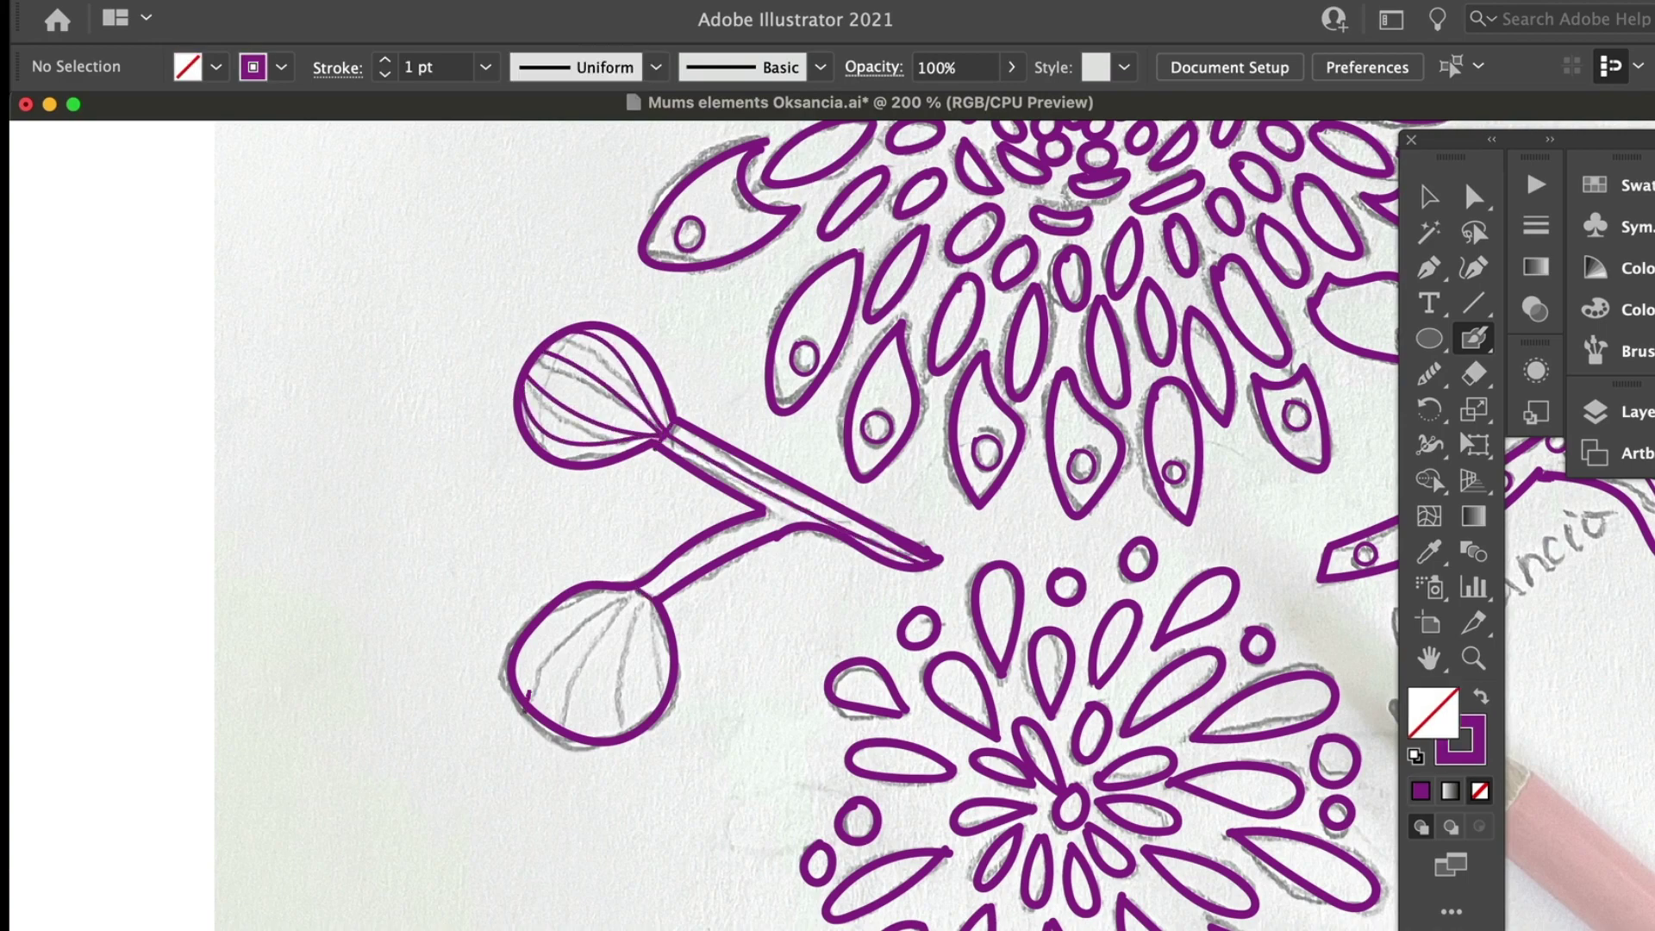
scroll(636, 716, "down", 8)
scroll(862, 517, "up", 15)
key("super+s")
Step: Deselect the traced shapes and bring the spiral flower and top leaf into view
scroll(963, 546, "left", 2)
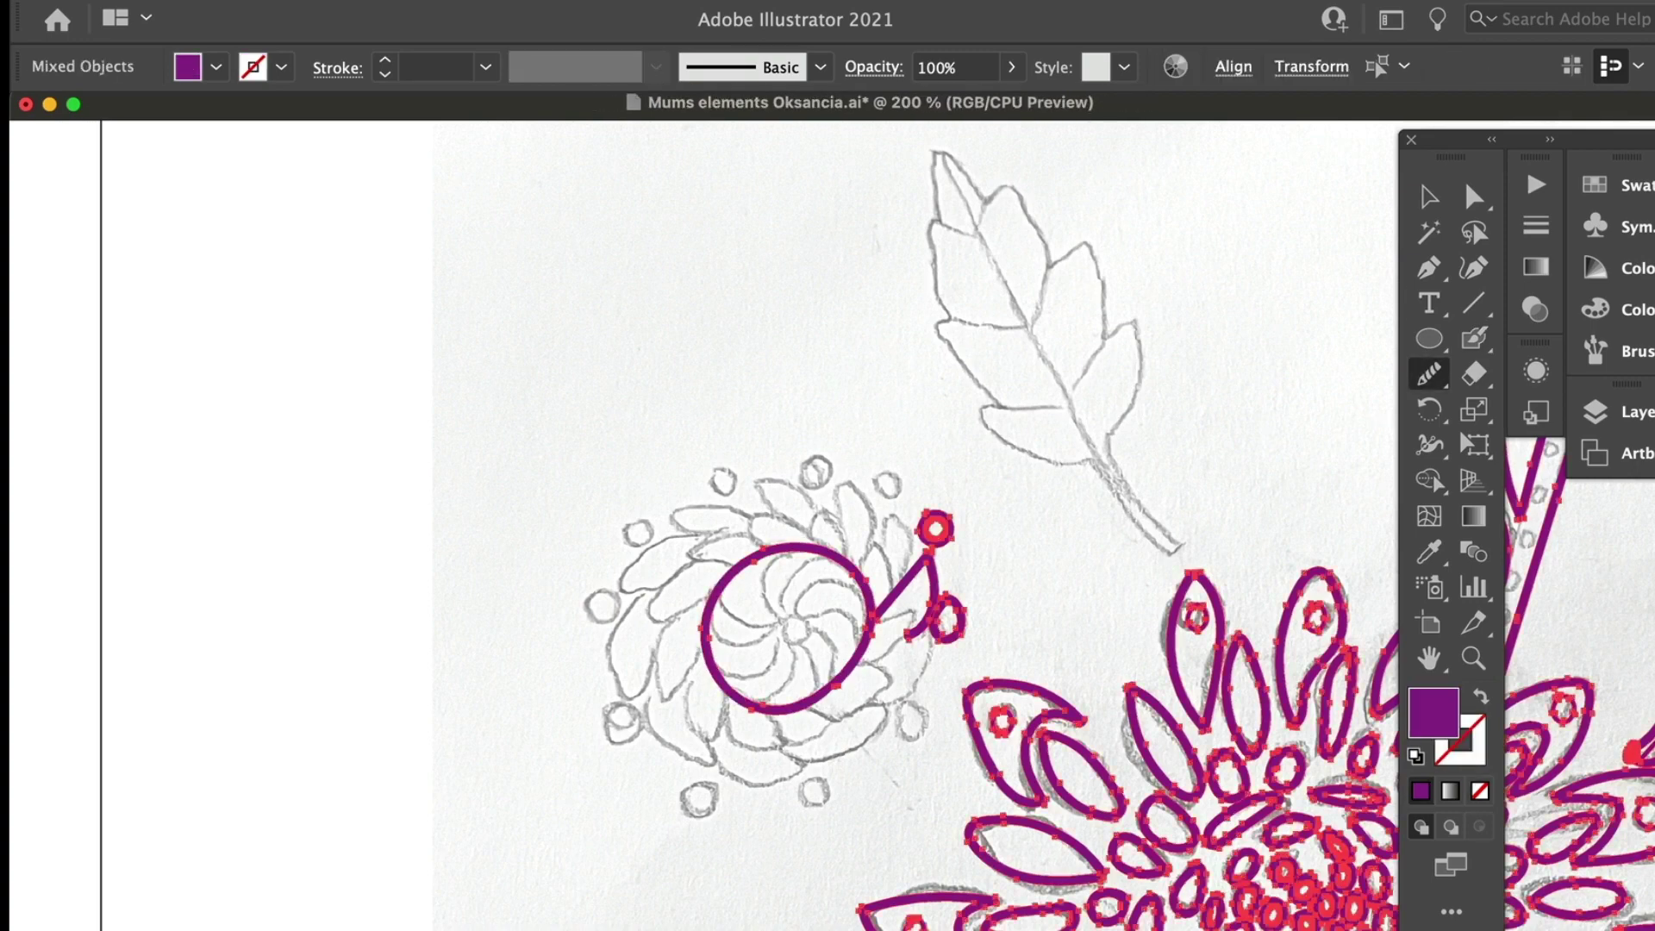
key("super+shift+a")
scroll(914, 526, "up", 4)
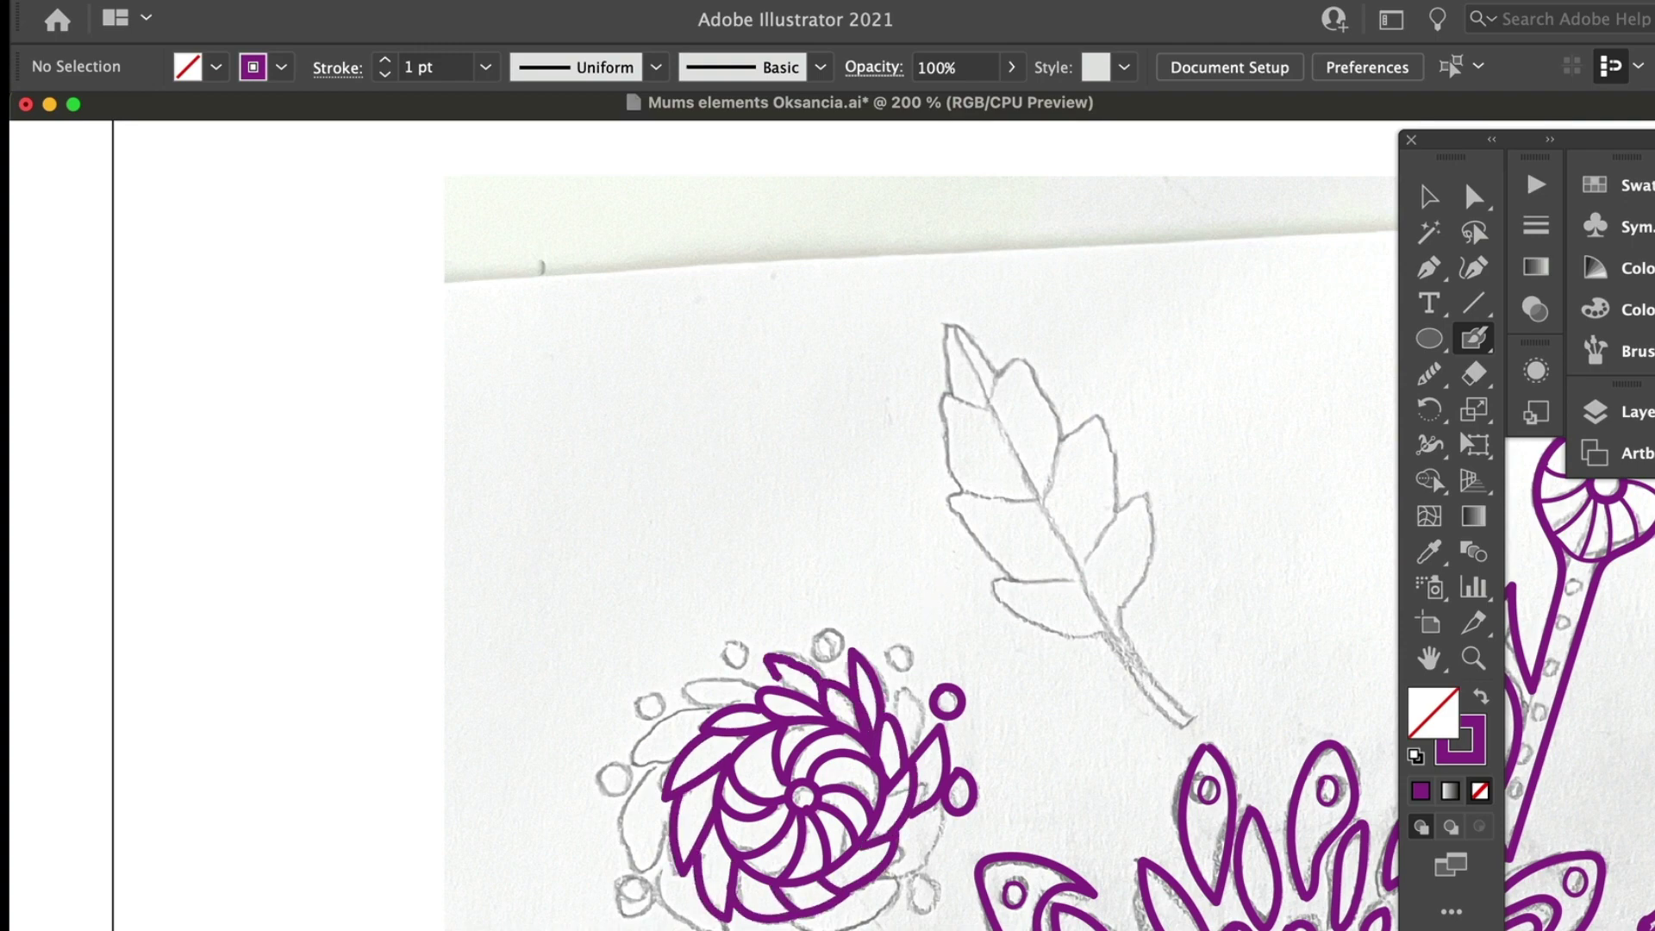
key("super+0")
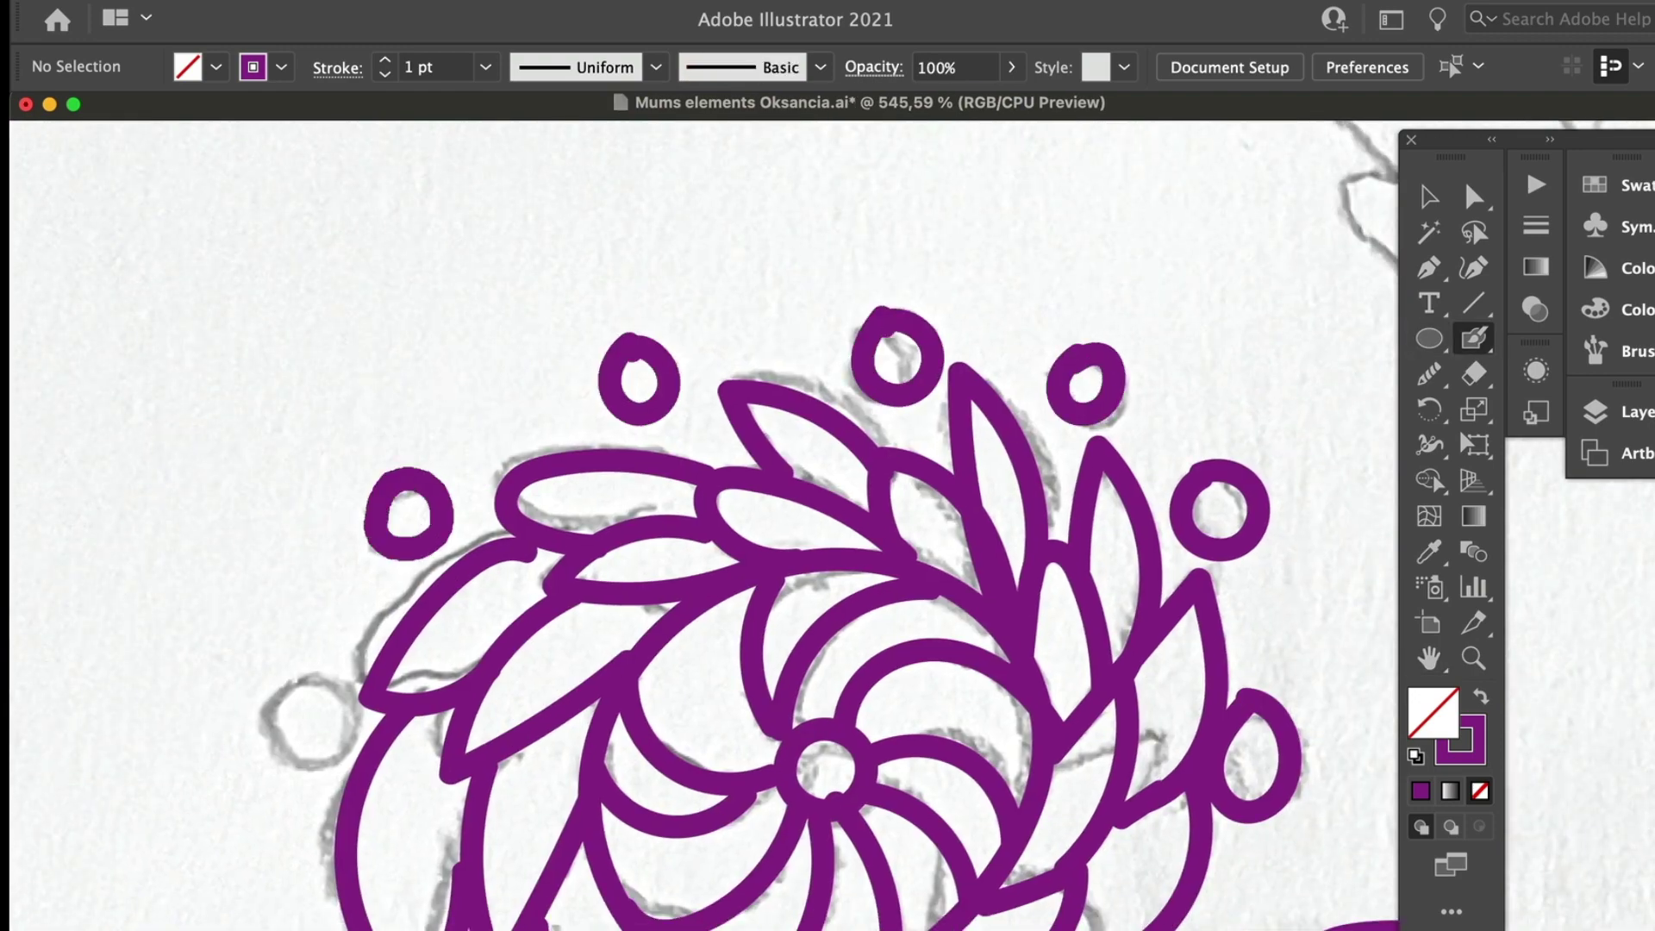
key("super+minus")
key("super+minus")
key("super+minus")
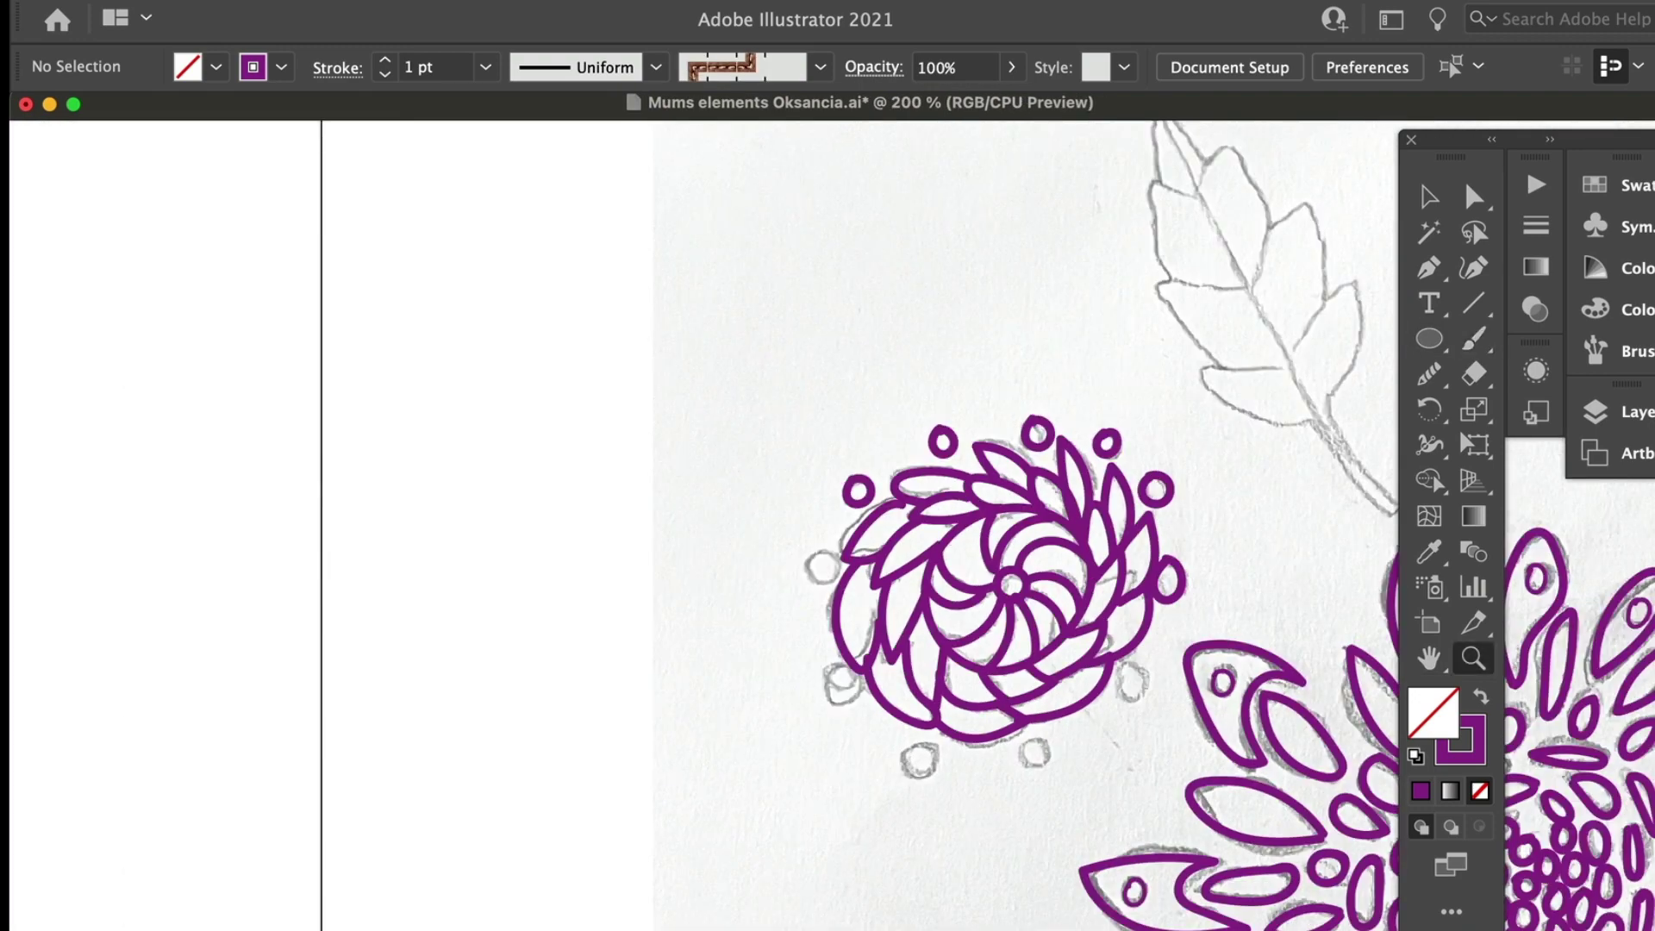
key("super+minus")
key("super+minus")
key("super+plus")
key("super+plus")
key("super+plus")
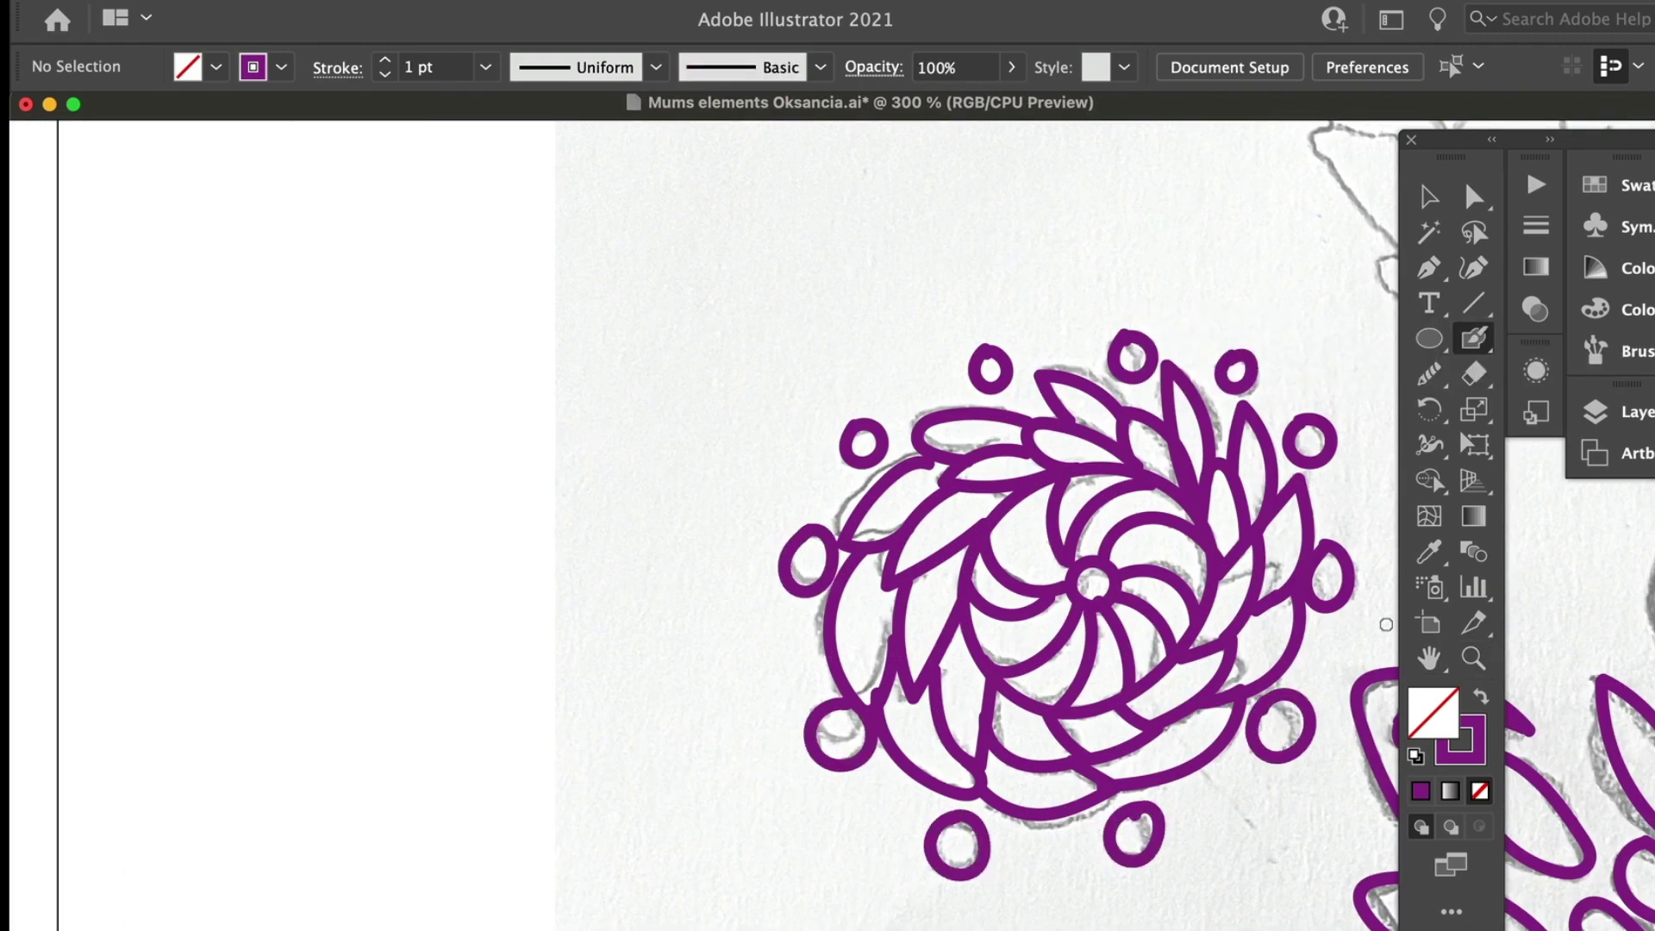
scroll(1386, 624, "up", 5)
scroll(1386, 624, "right", 8)
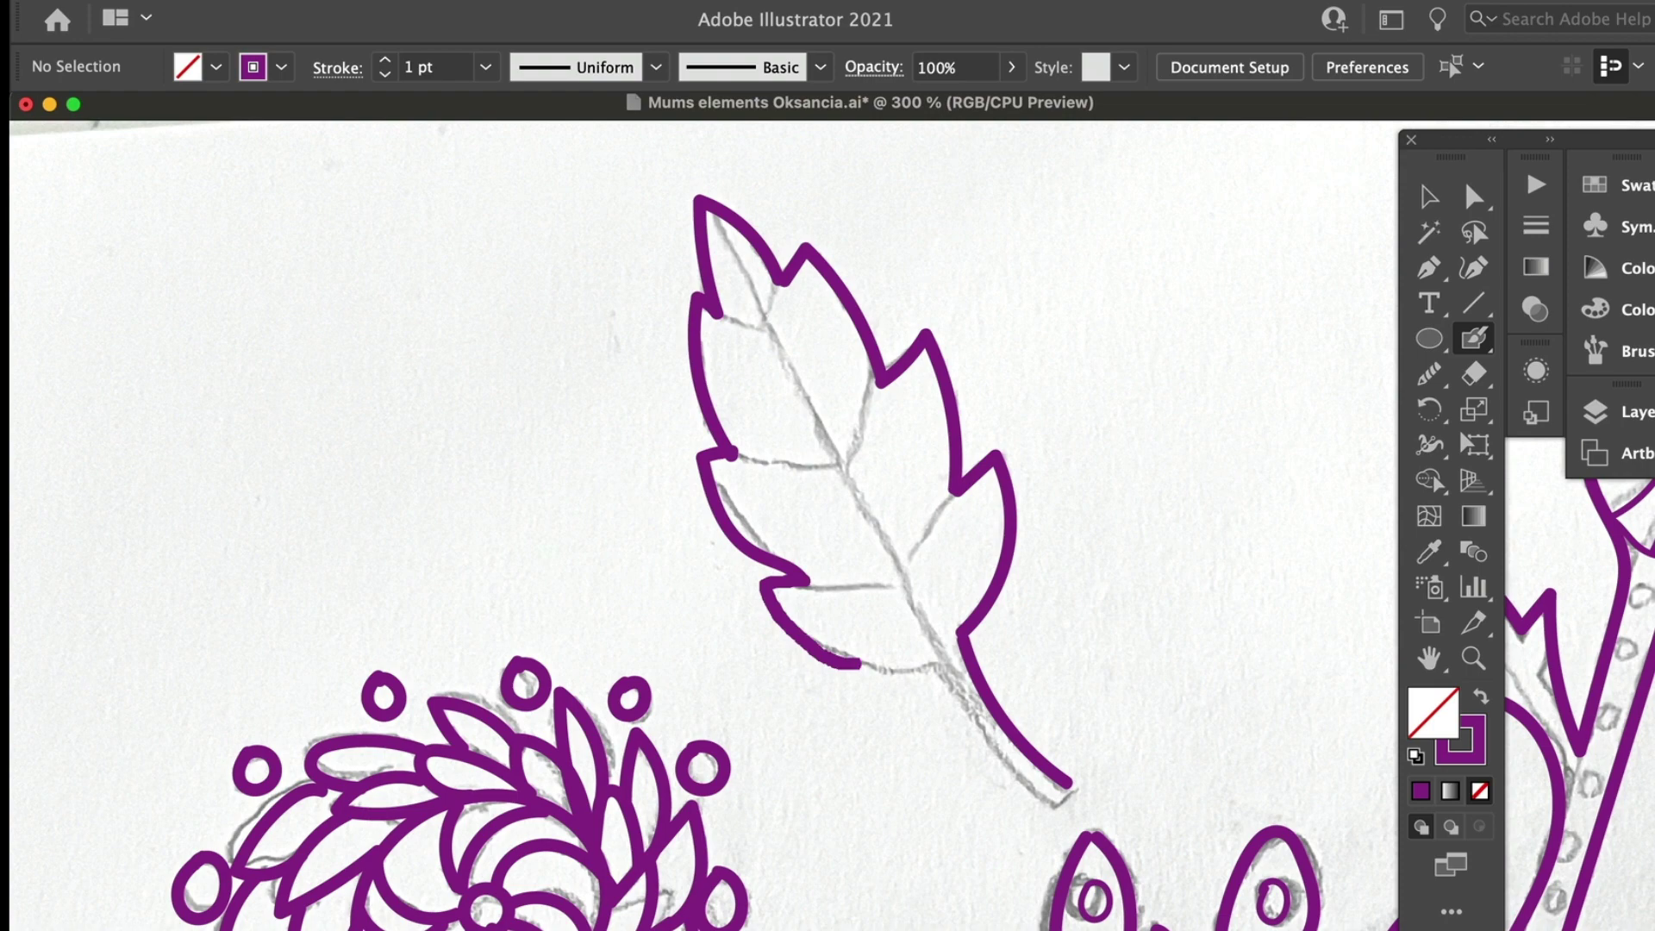
Step: Close the top leaf's bottom contour and stem, then draw its thin midrib with a smaller brush
left_click_drag(858, 663, 1073, 815)
double_click(1473, 338)
left_click(750, 872)
left_click_drag(940, 668, 707, 212)
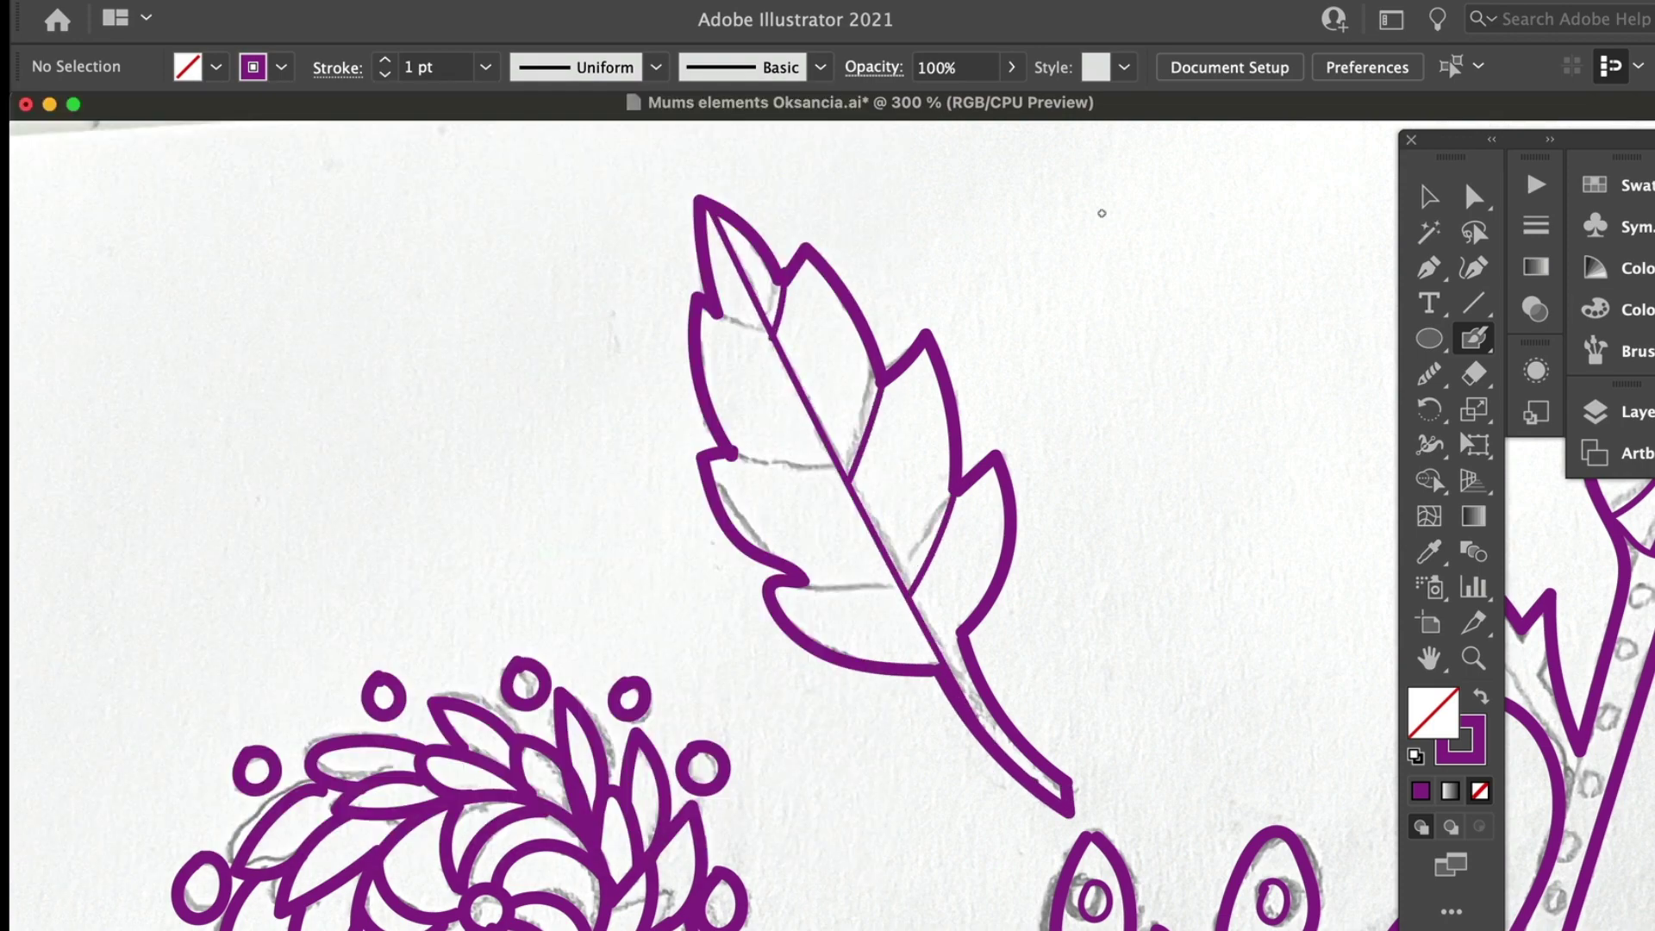
scroll(750, 336, "up", 2)
scroll(750, 335, "right", 10)
scroll(751, 336, "down", 3)
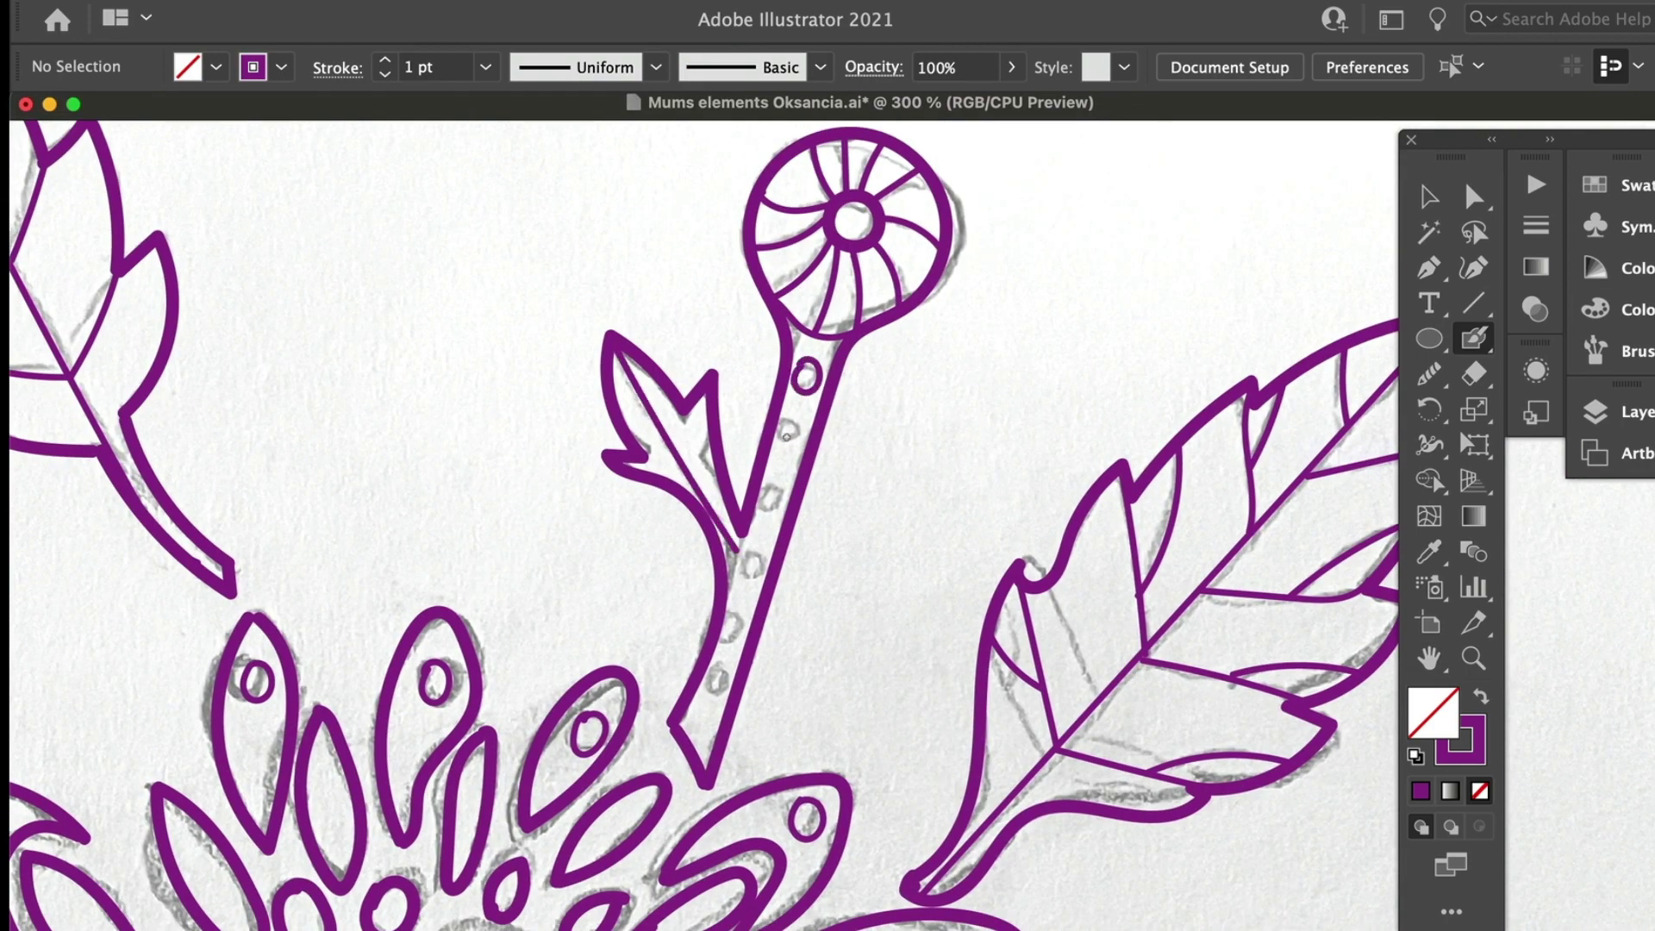
key("super+0")
Step: Hide the pencil sketch layer and group all the purple artwork
left_click(1595, 411)
left_click(1595, 411)
left_click(814, 555)
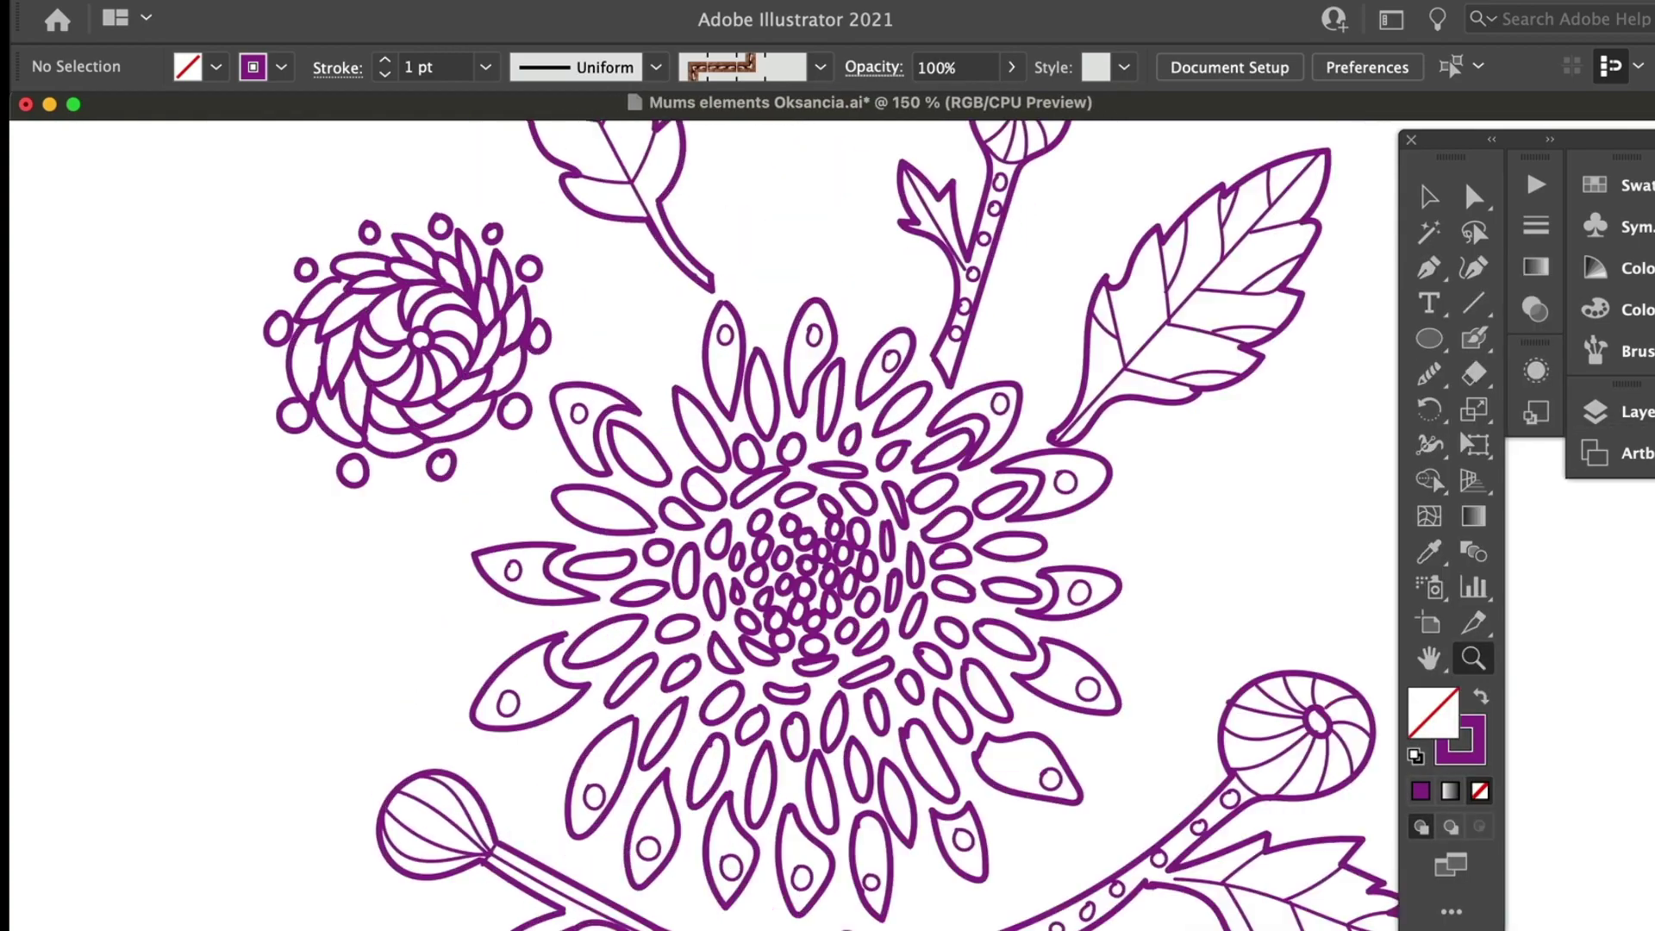
left_click(765, 388)
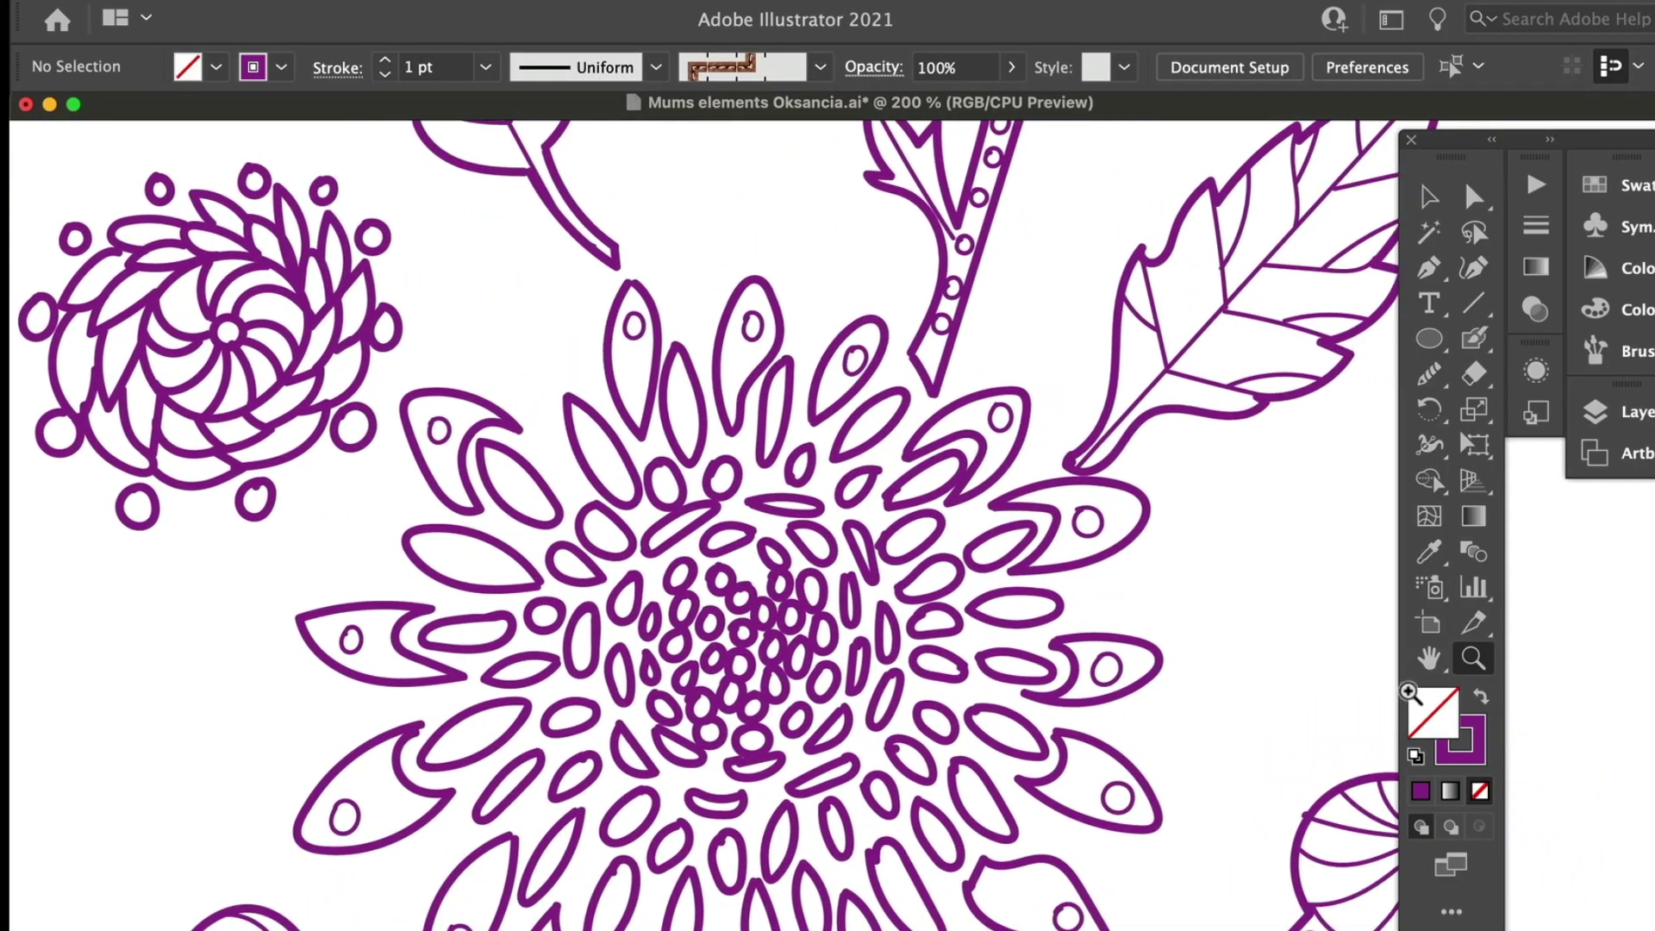
scroll(1000, 617, "down", 10)
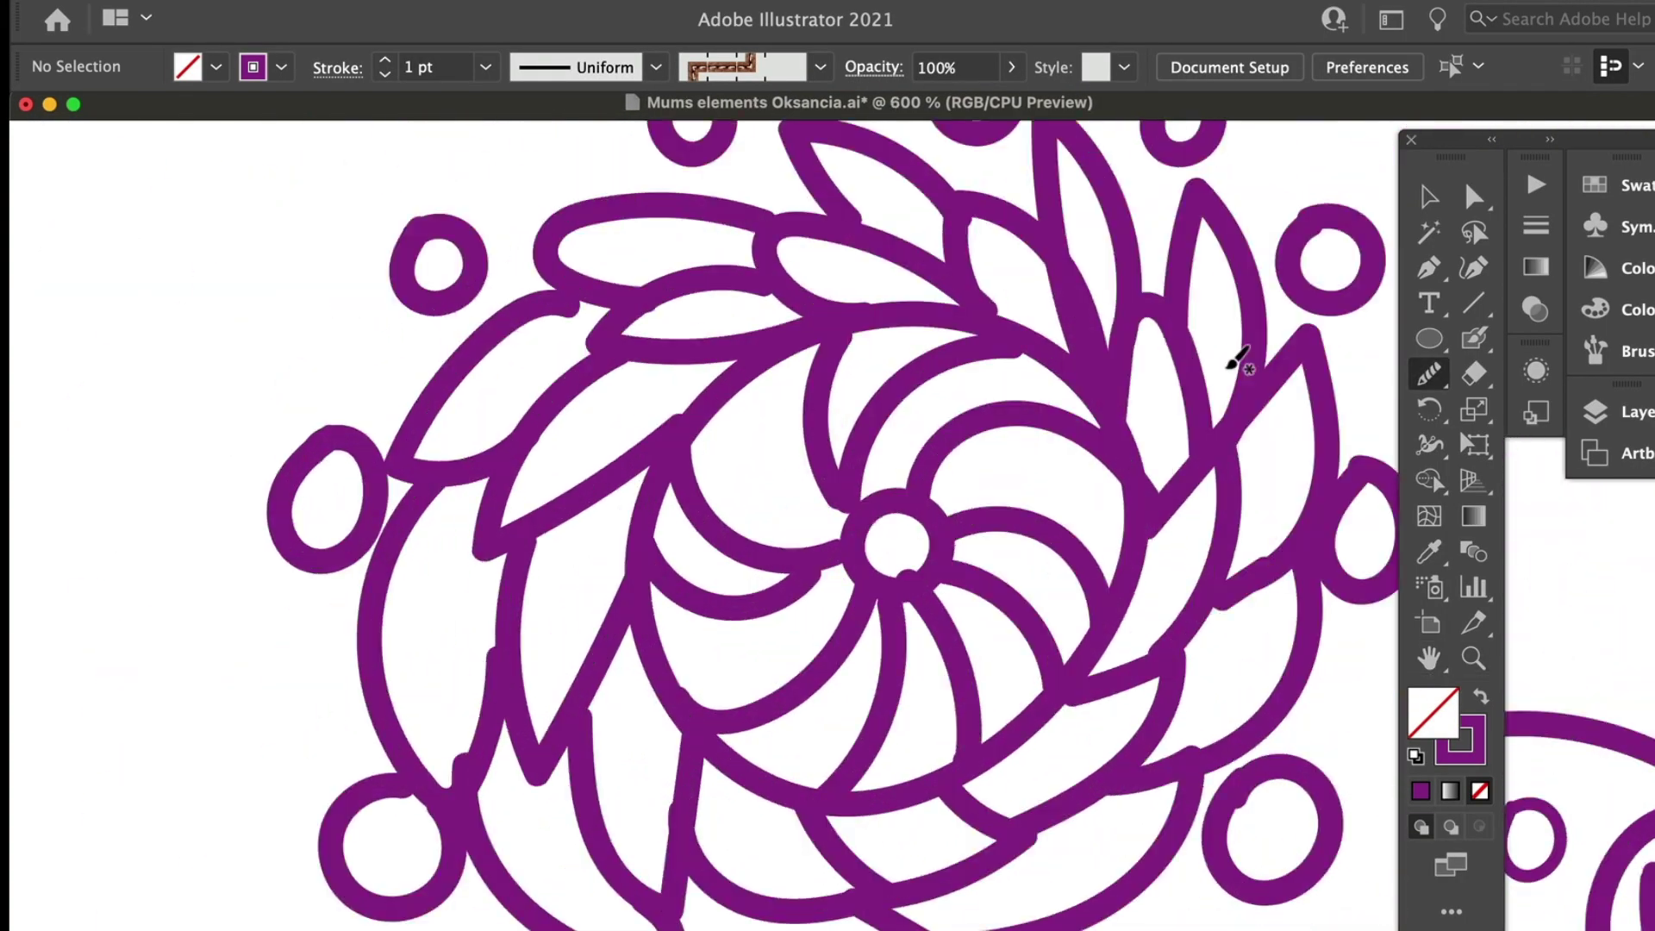
key("super+a")
key("super+shift+F9")
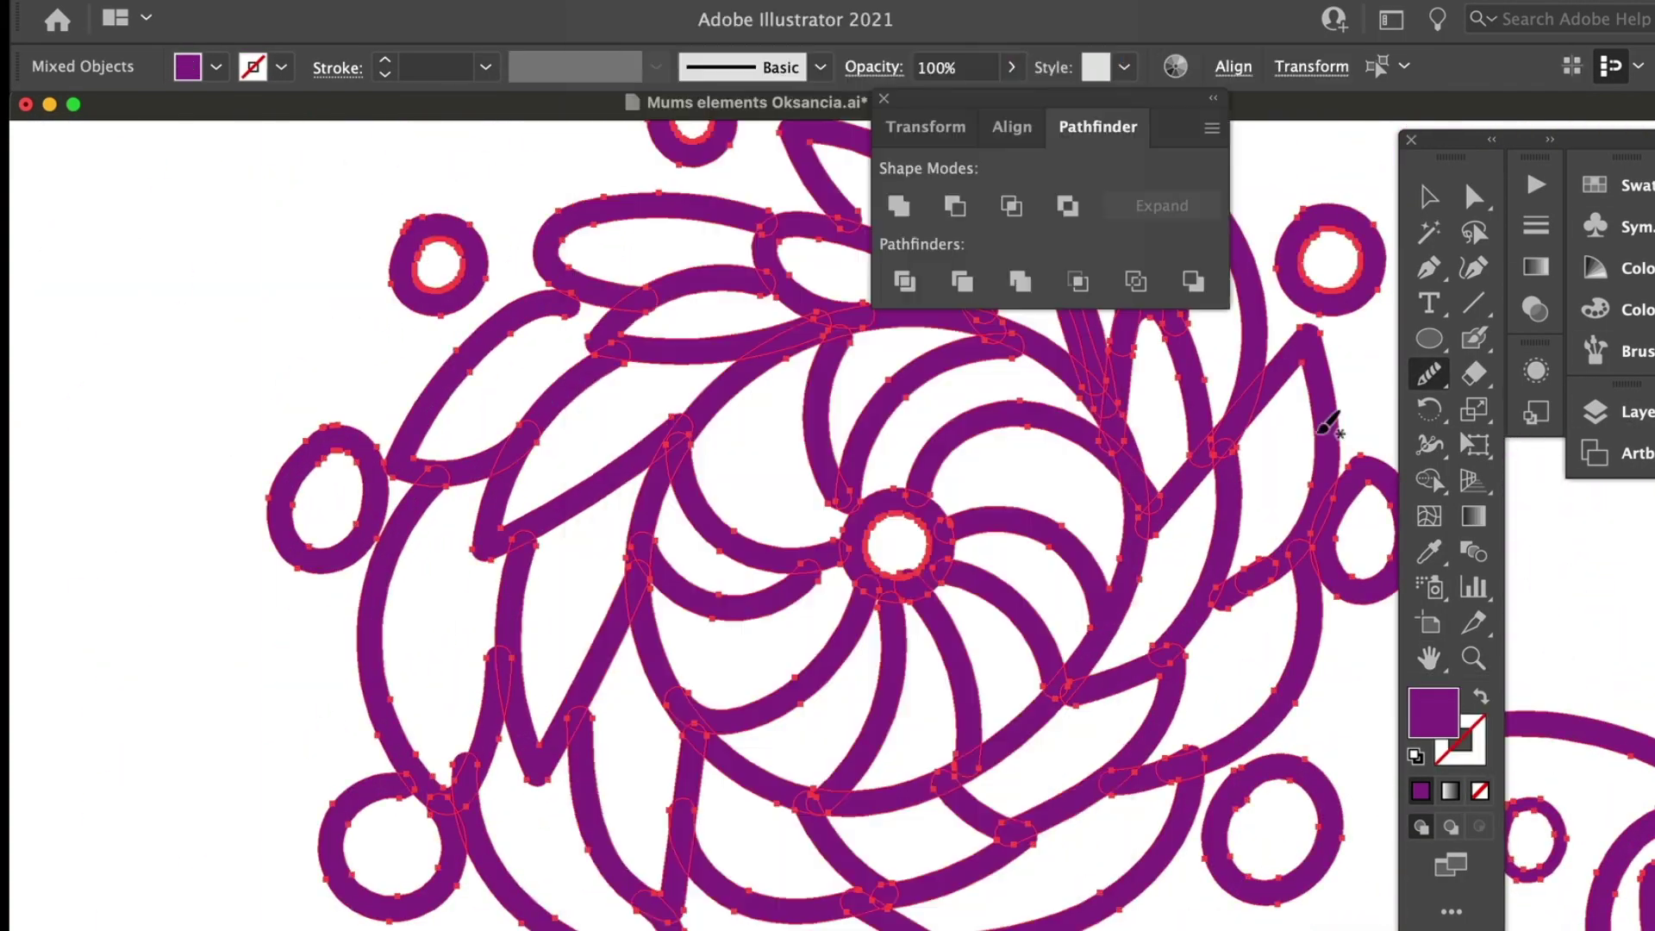
key("super+g")
left_click(885, 100)
Step: Select all the artwork at close zoom to inspect the outlines for gaps
left_click(1428, 373)
key("super+8")
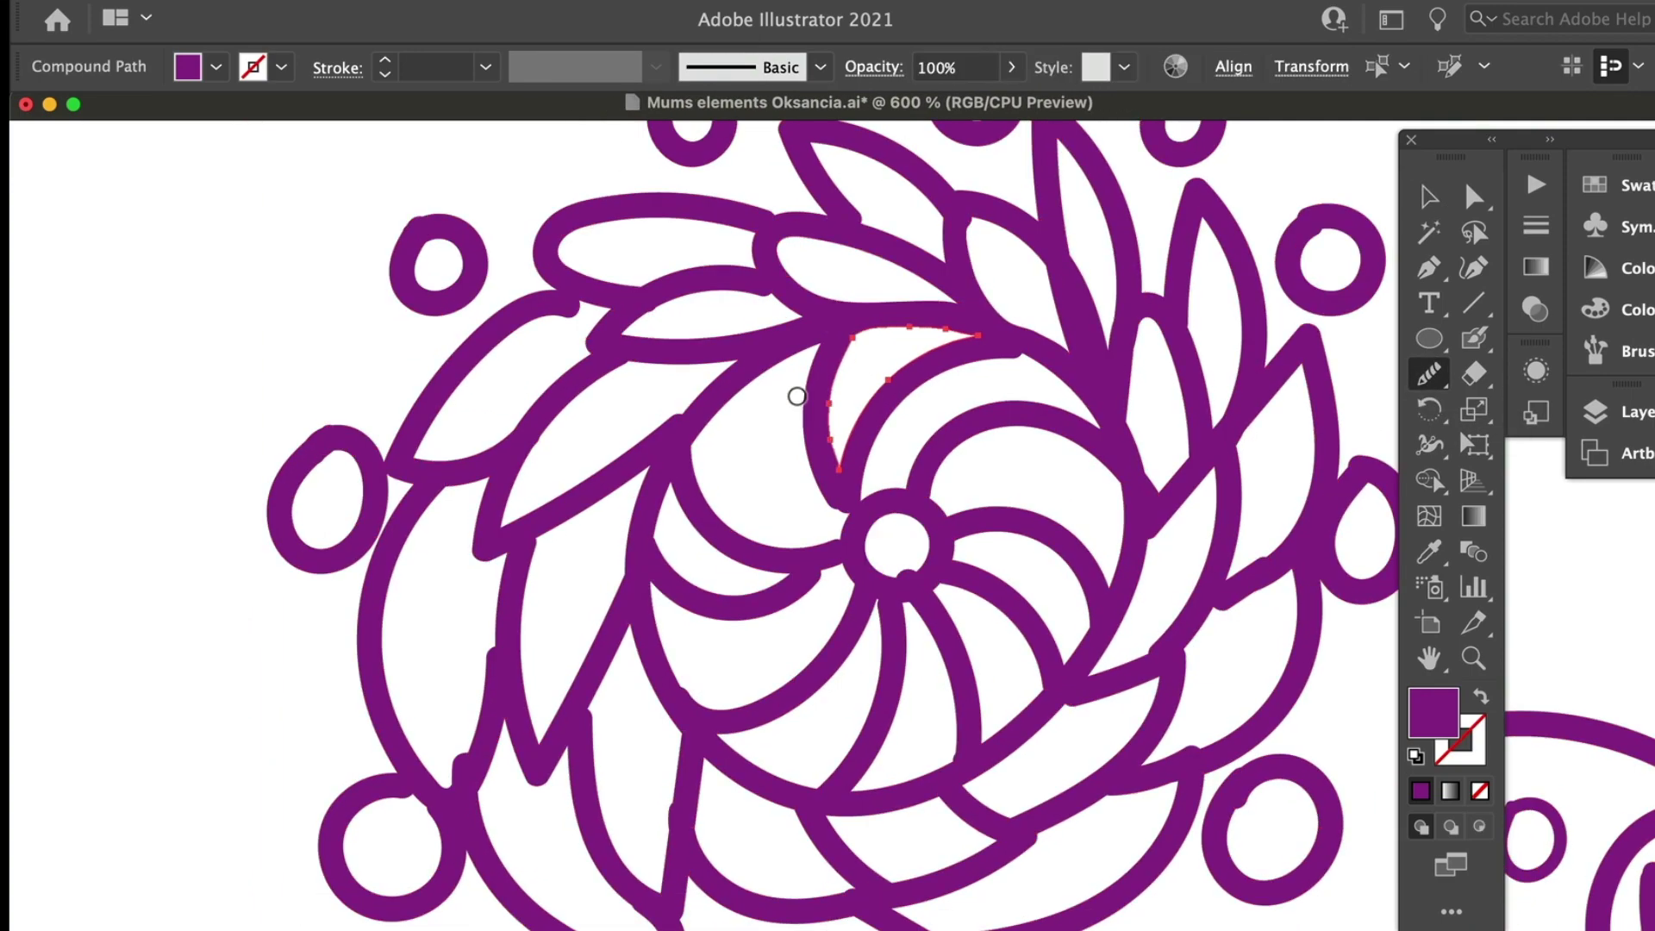
key("super+a")
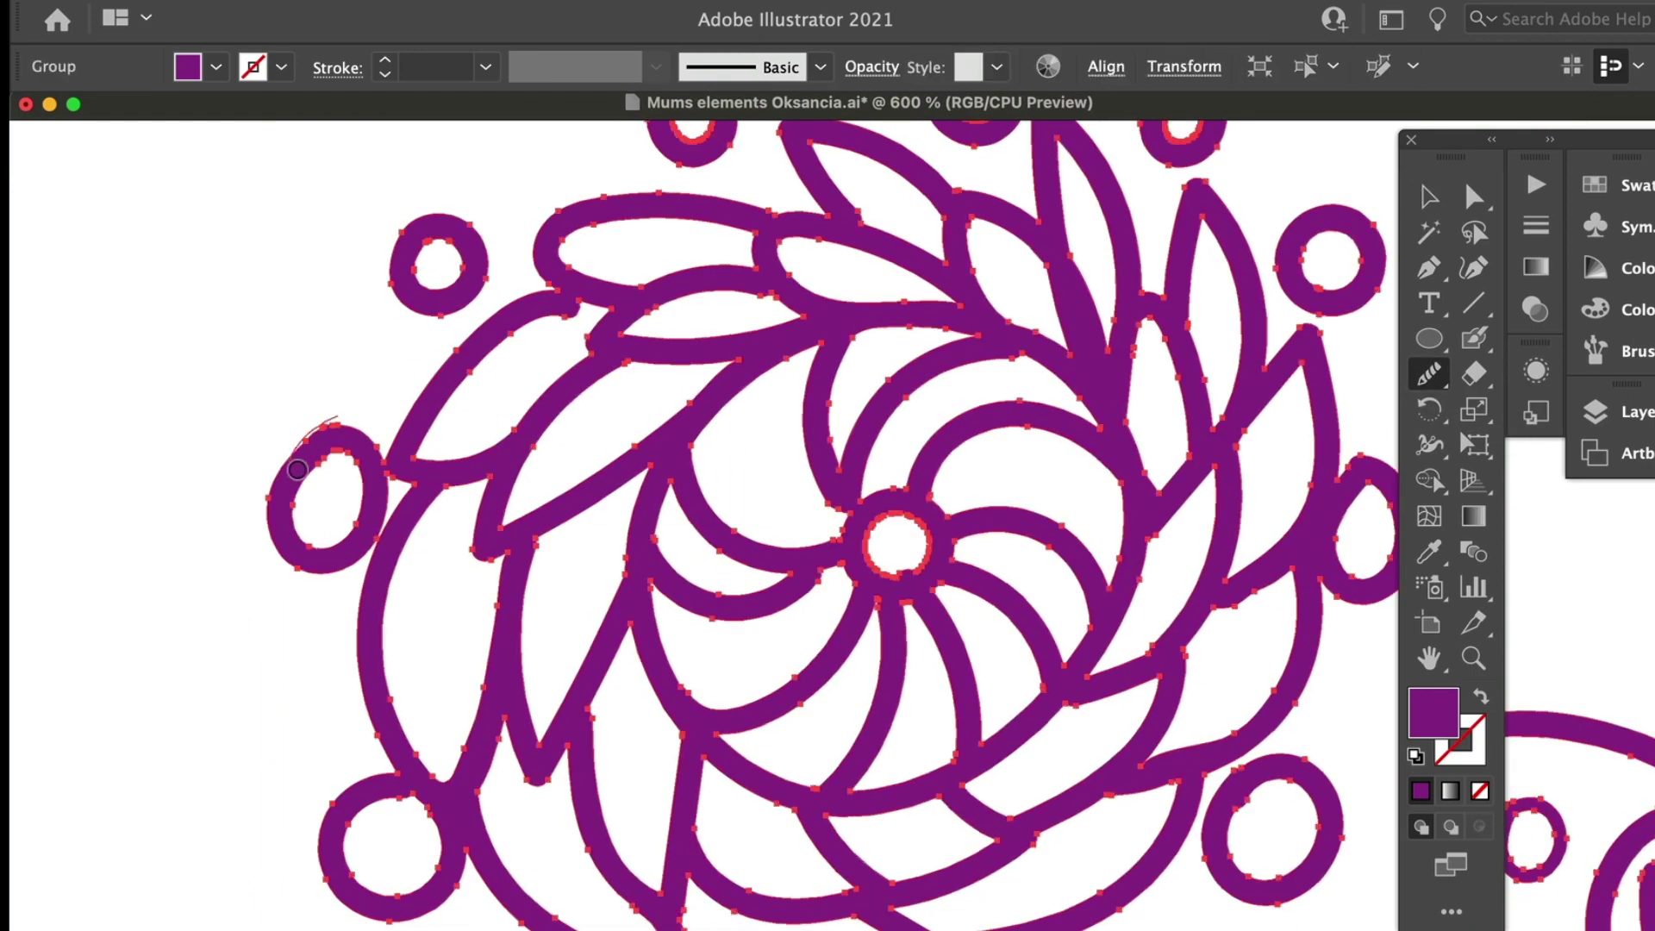
scroll(1093, 313, "up", 5)
scroll(1094, 314, "right", 3)
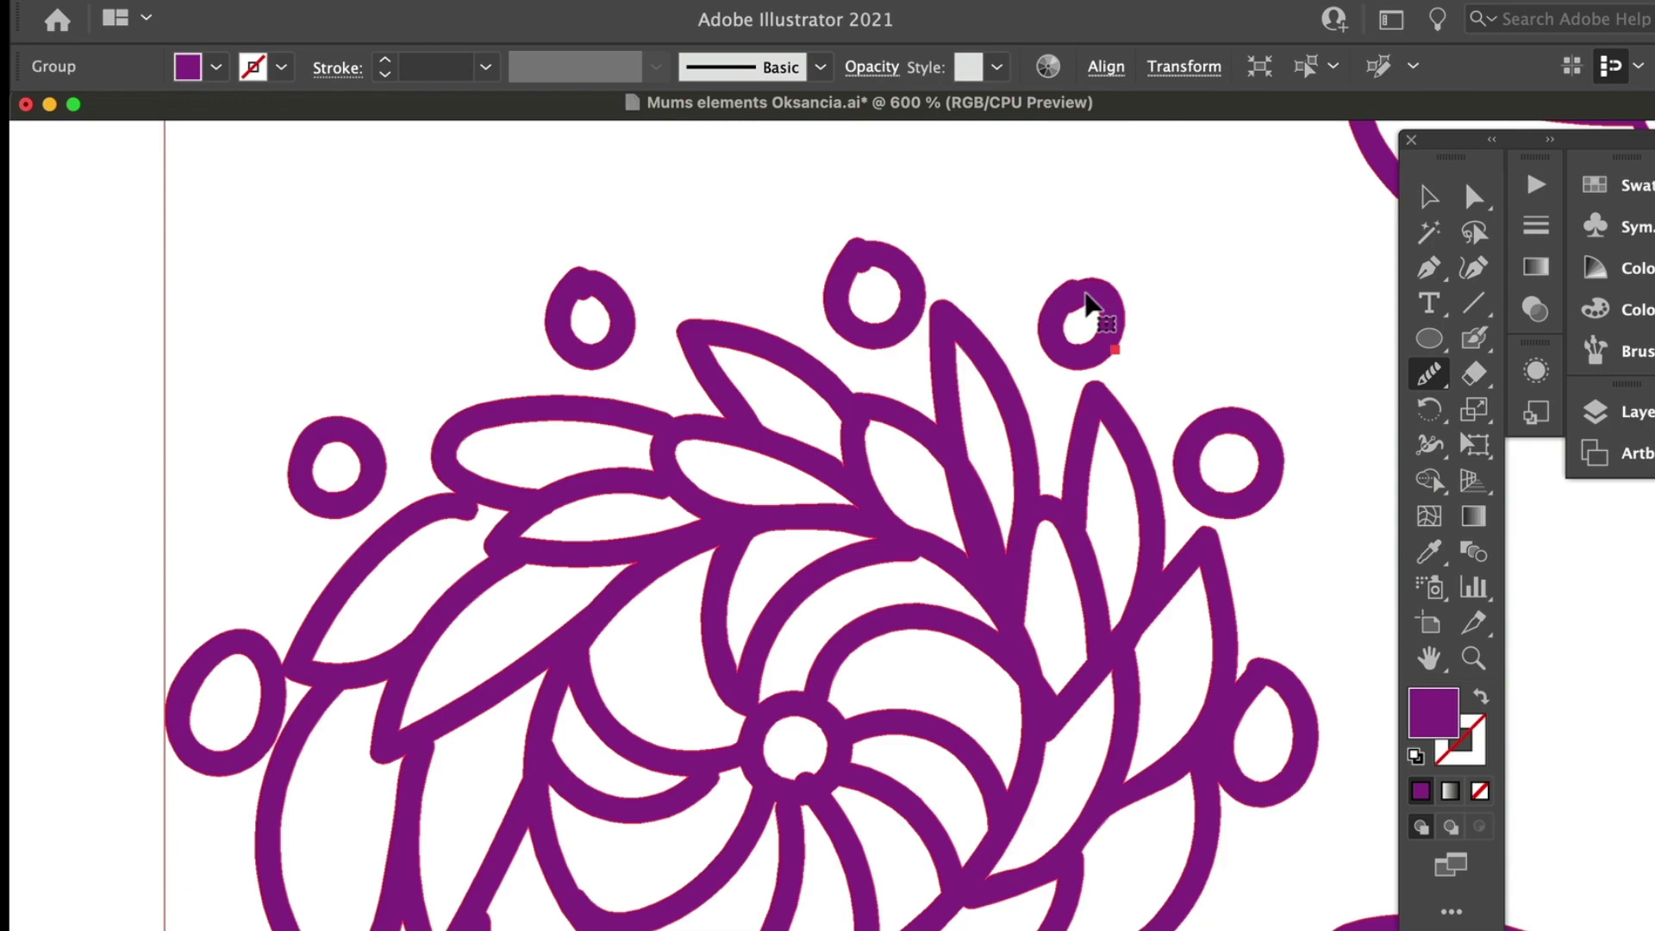
key("super+8")
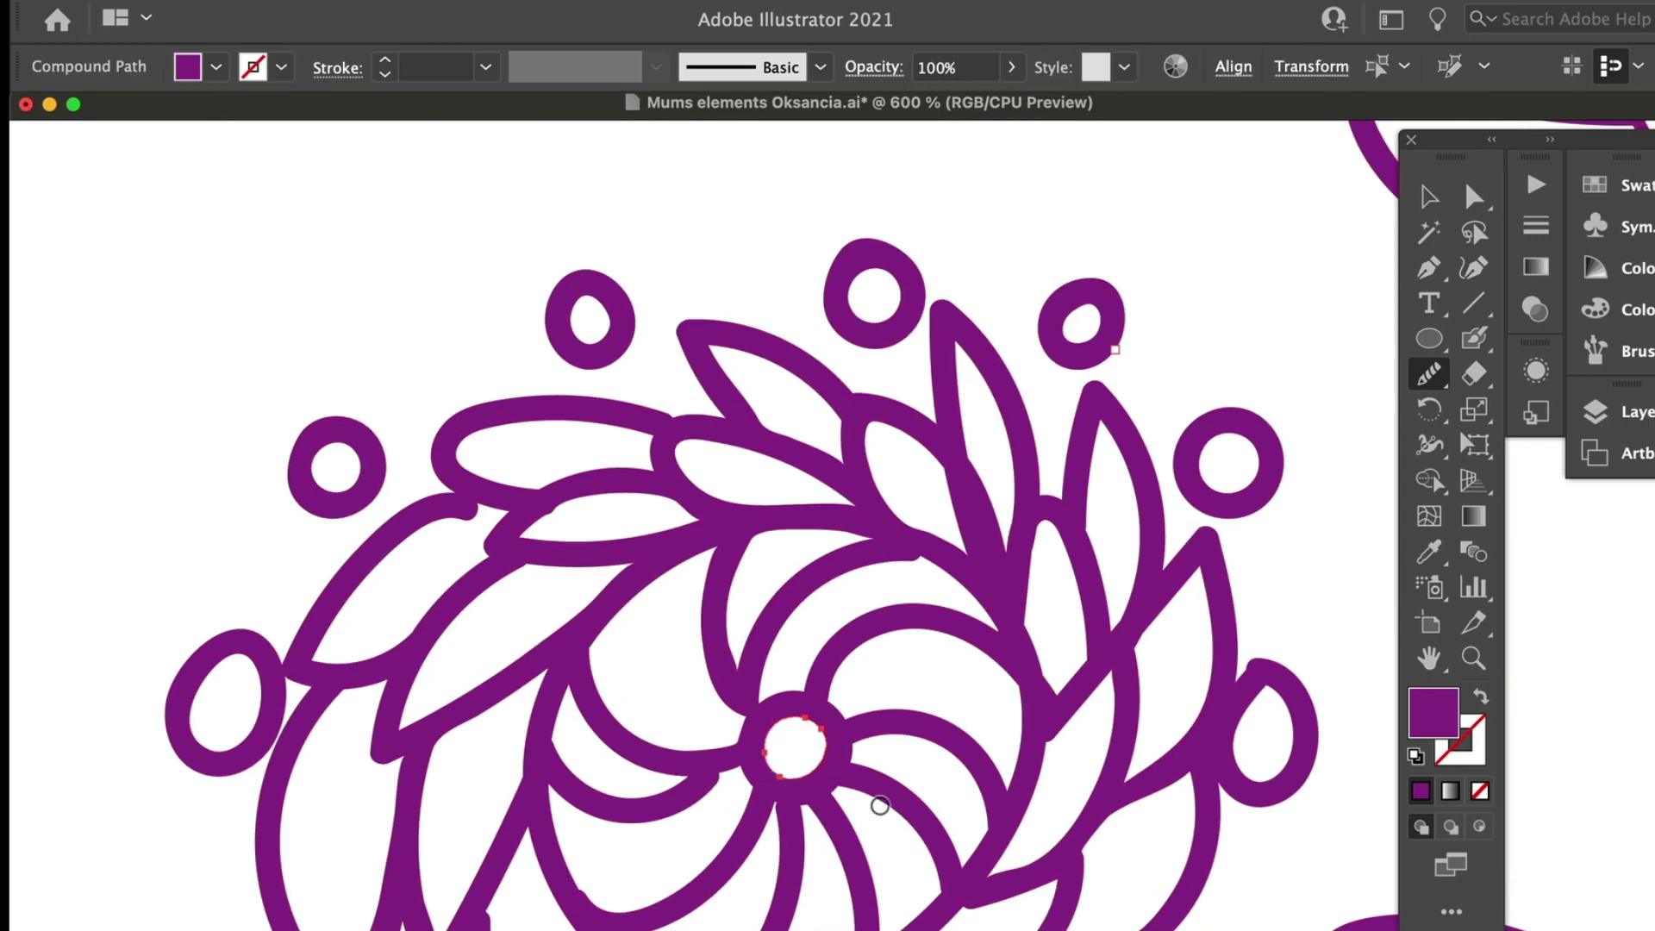
scroll(880, 794, "down", 9)
key("v")
key("super+shift+a")
scroll(979, 435, "down", 2)
Step: Inspect the spiral flower's shapes and the small ellipse for unclosed paths
left_click(979, 435)
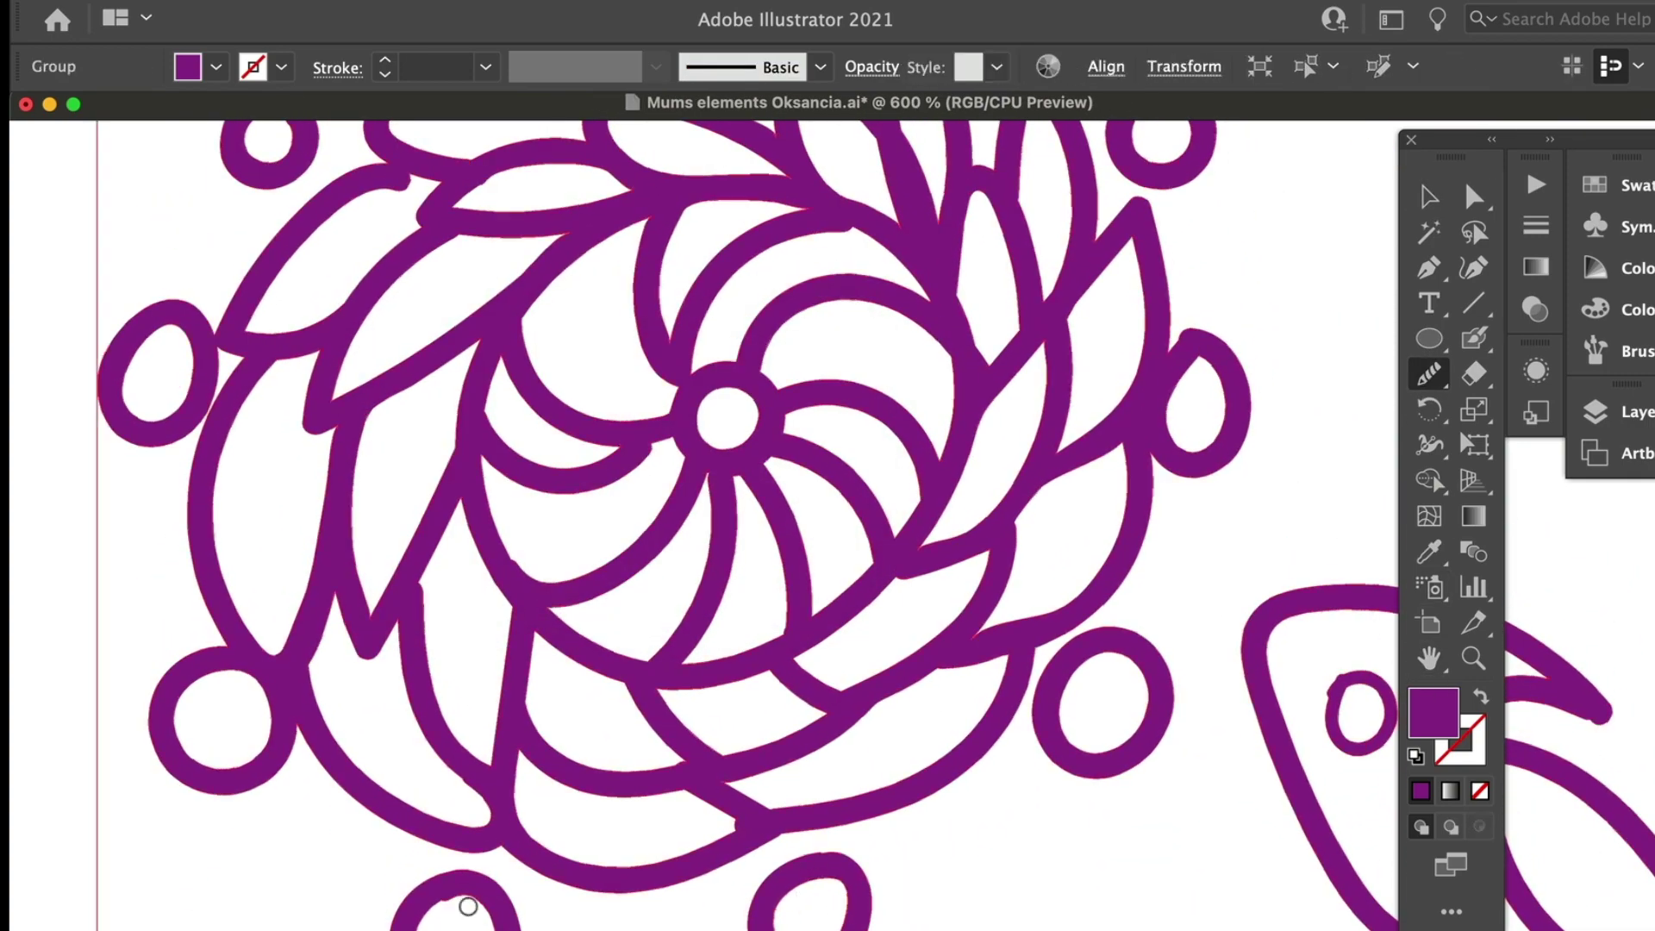
left_click(1194, 369)
left_click_drag(1233, 766, 946, 647)
scroll(949, 604, "down", 2)
scroll(948, 603, "right", 3)
key("shift+b")
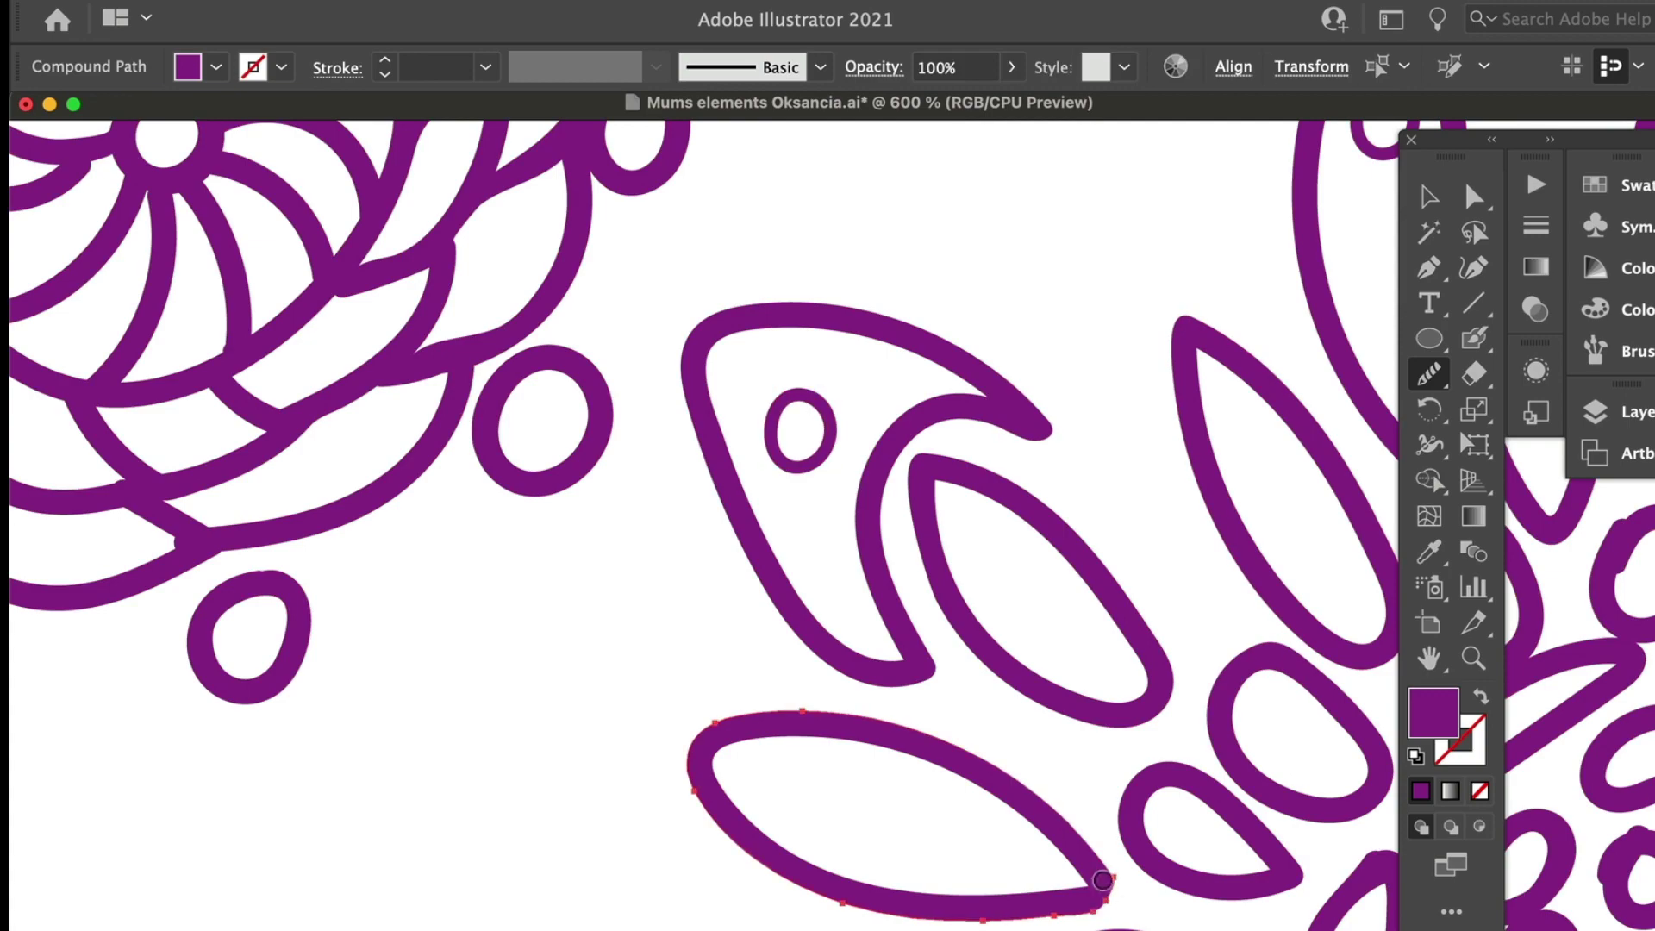
scroll(686, 299, "up", 4)
scroll(686, 299, "right", 8)
key("super+a")
key("v")
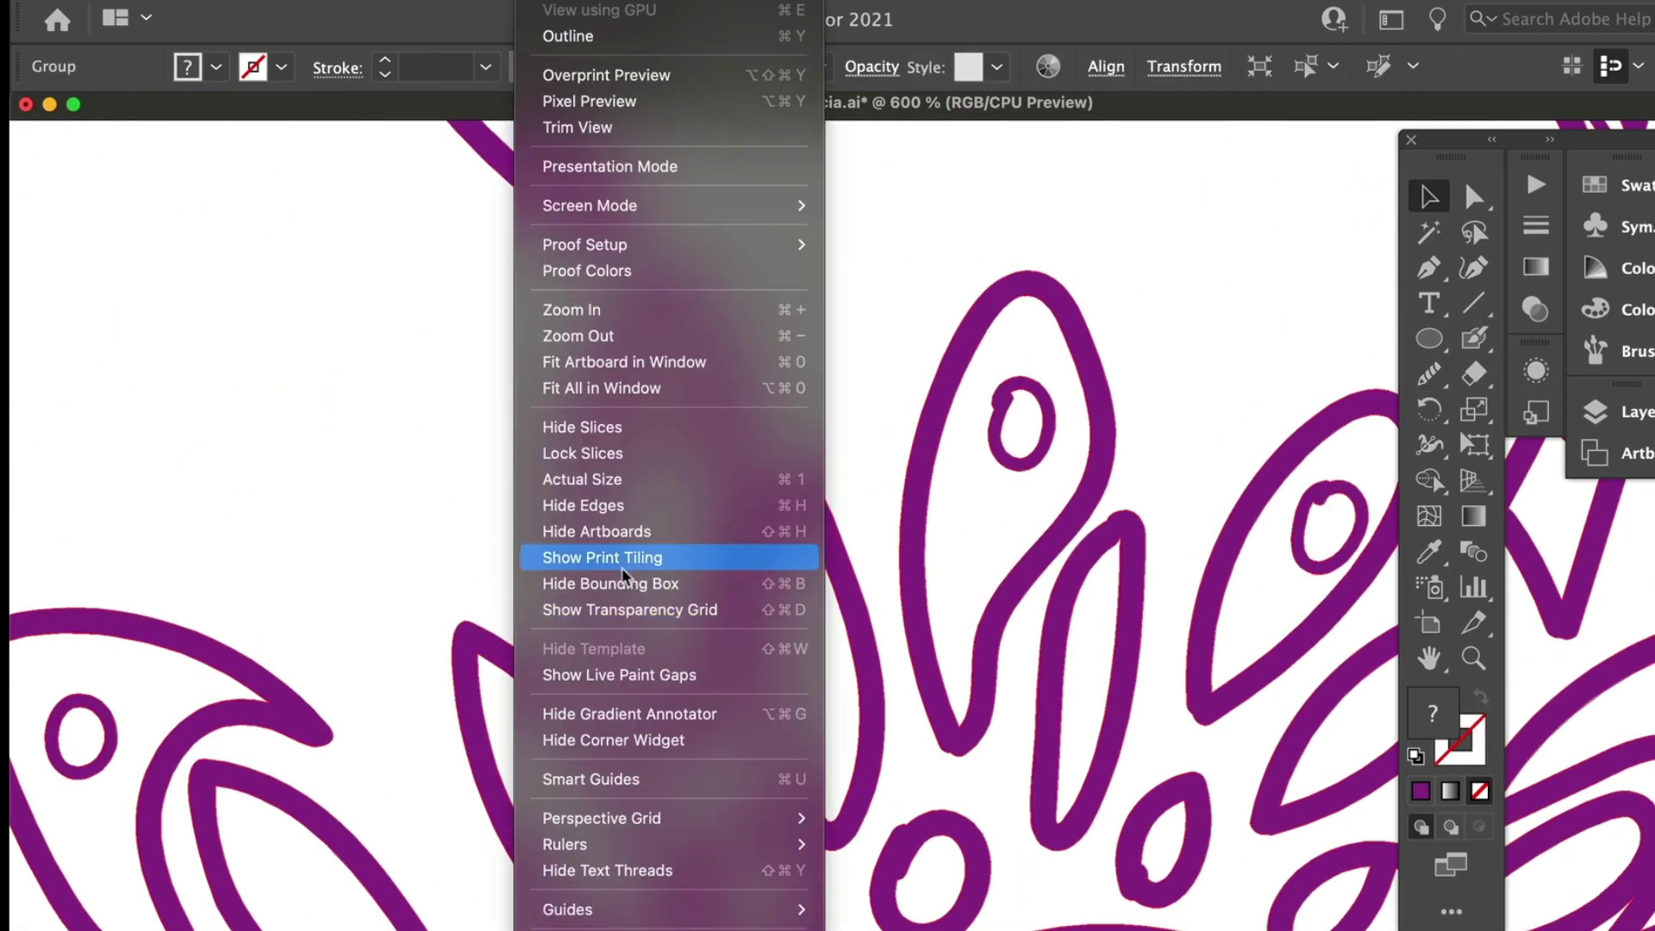
Step: Paint a Blob Brush dot over the remaining gap to close the outline
left_click(586, 480)
key("shift+b")
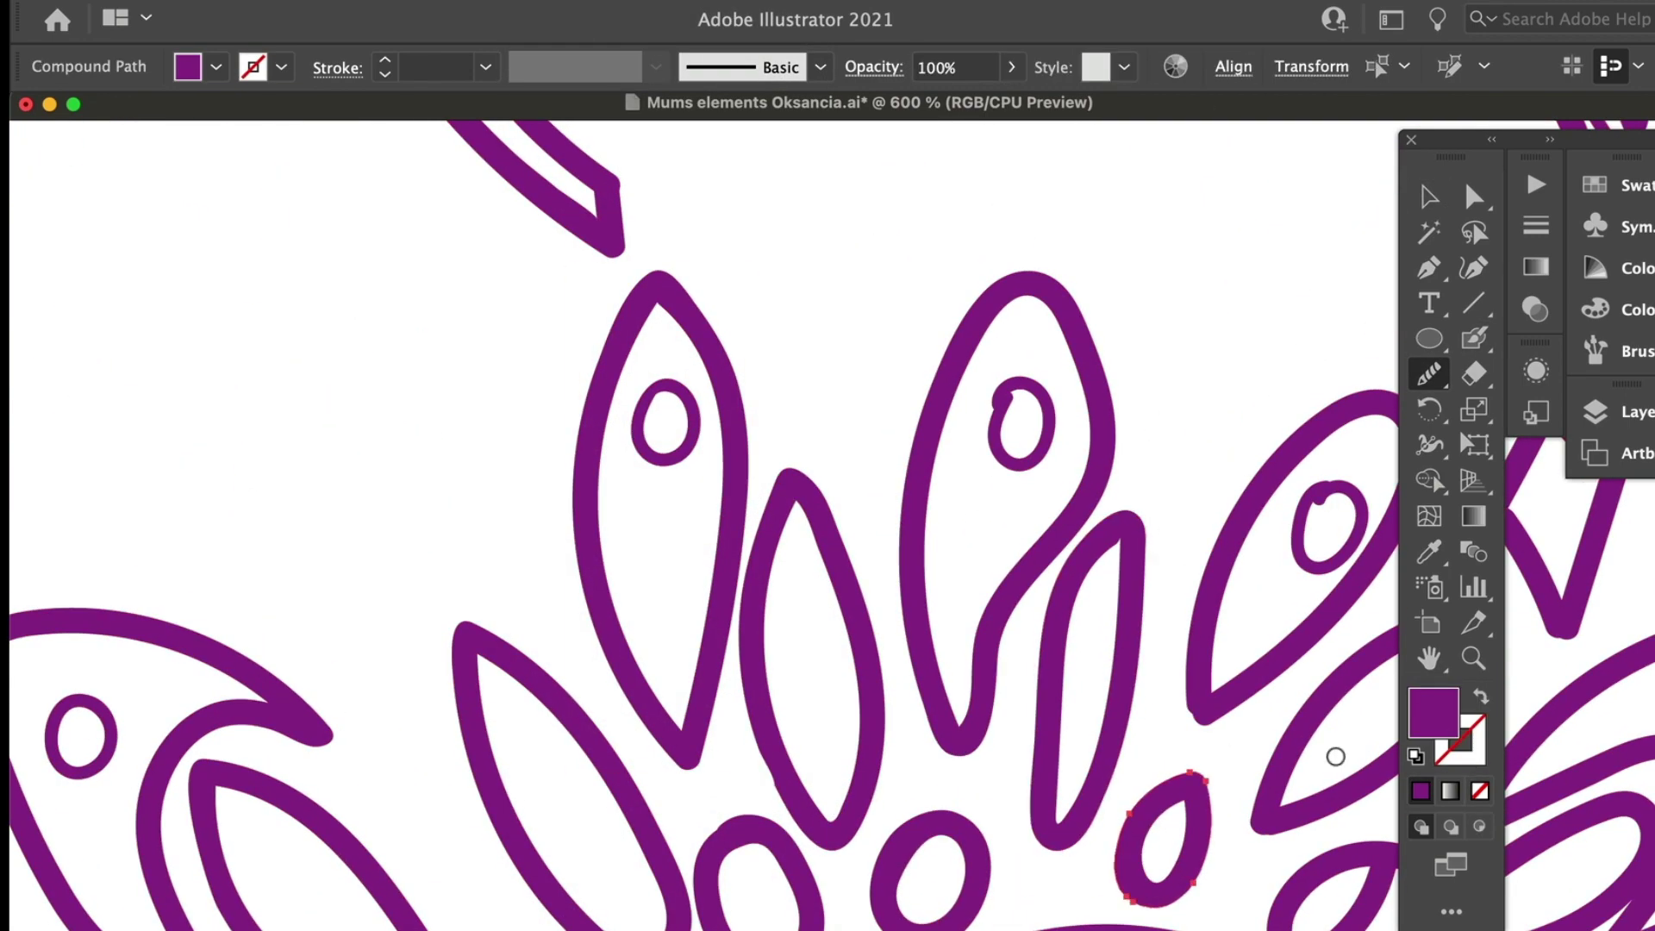
scroll(920, 814, "right", 5)
scroll(920, 813, "down", 1)
left_click(1174, 344)
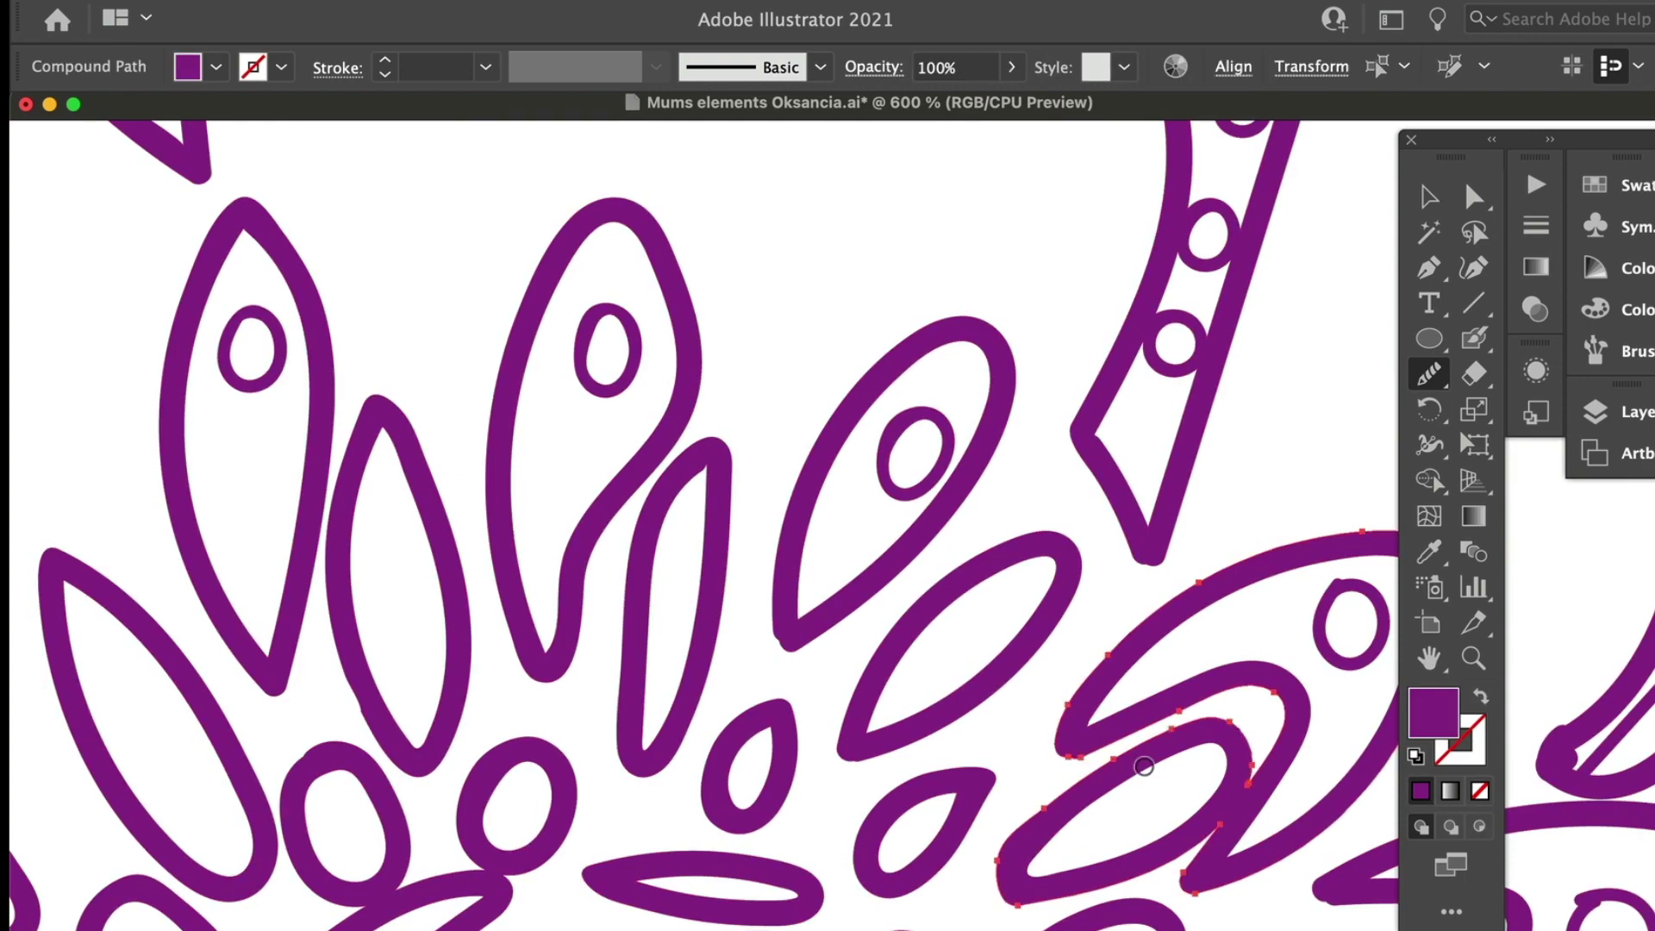
key("super+minus")
key("super+minus")
key("super+minus")
key("super+minus")
key("super+minus")
key("super+minus")
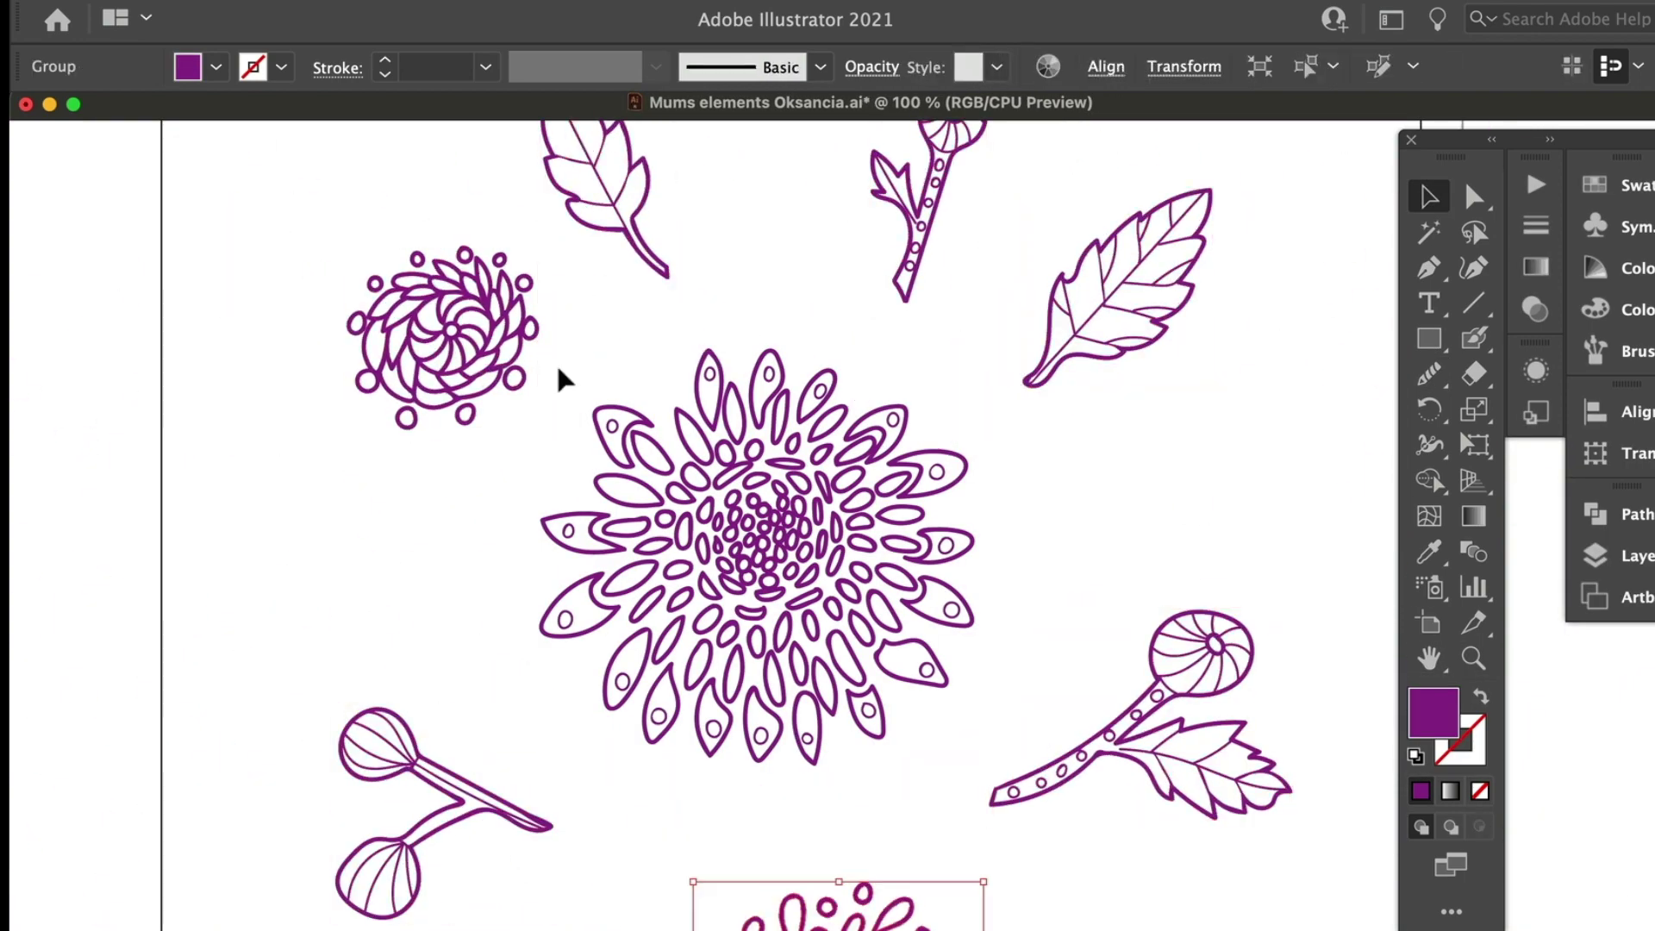
Step: Trim the big chrysanthemum's overlapping top petals apart with Pathfinder Trim
left_click_drag(561, 377, 655, 448)
left_click(707, 346)
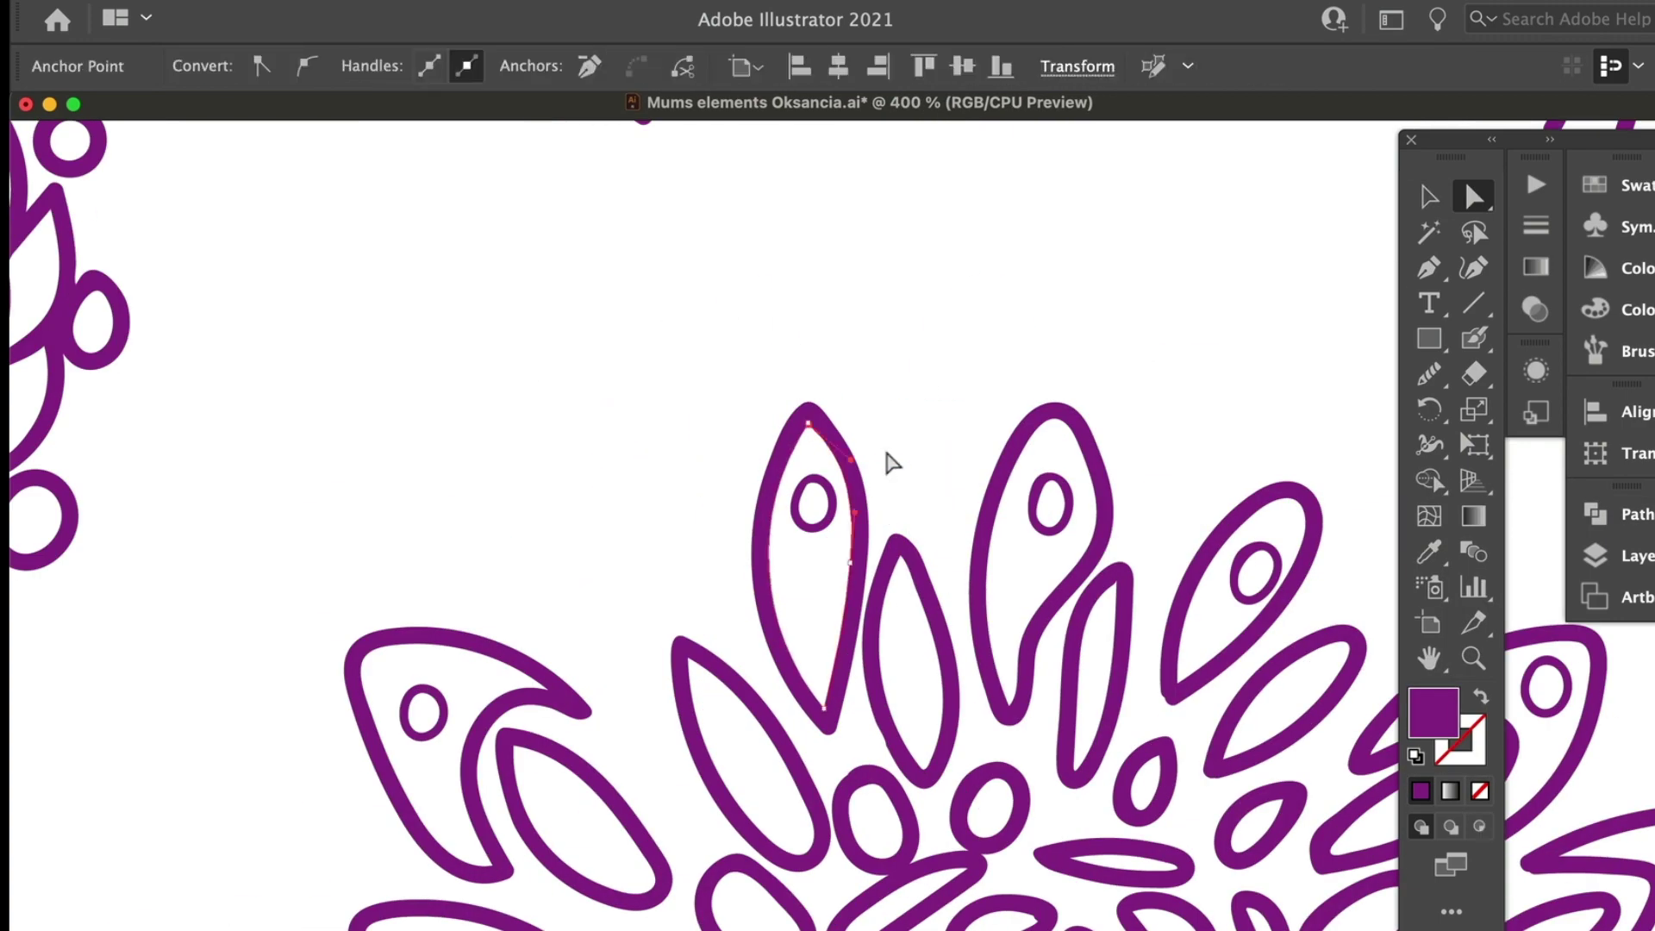
left_click(857, 543)
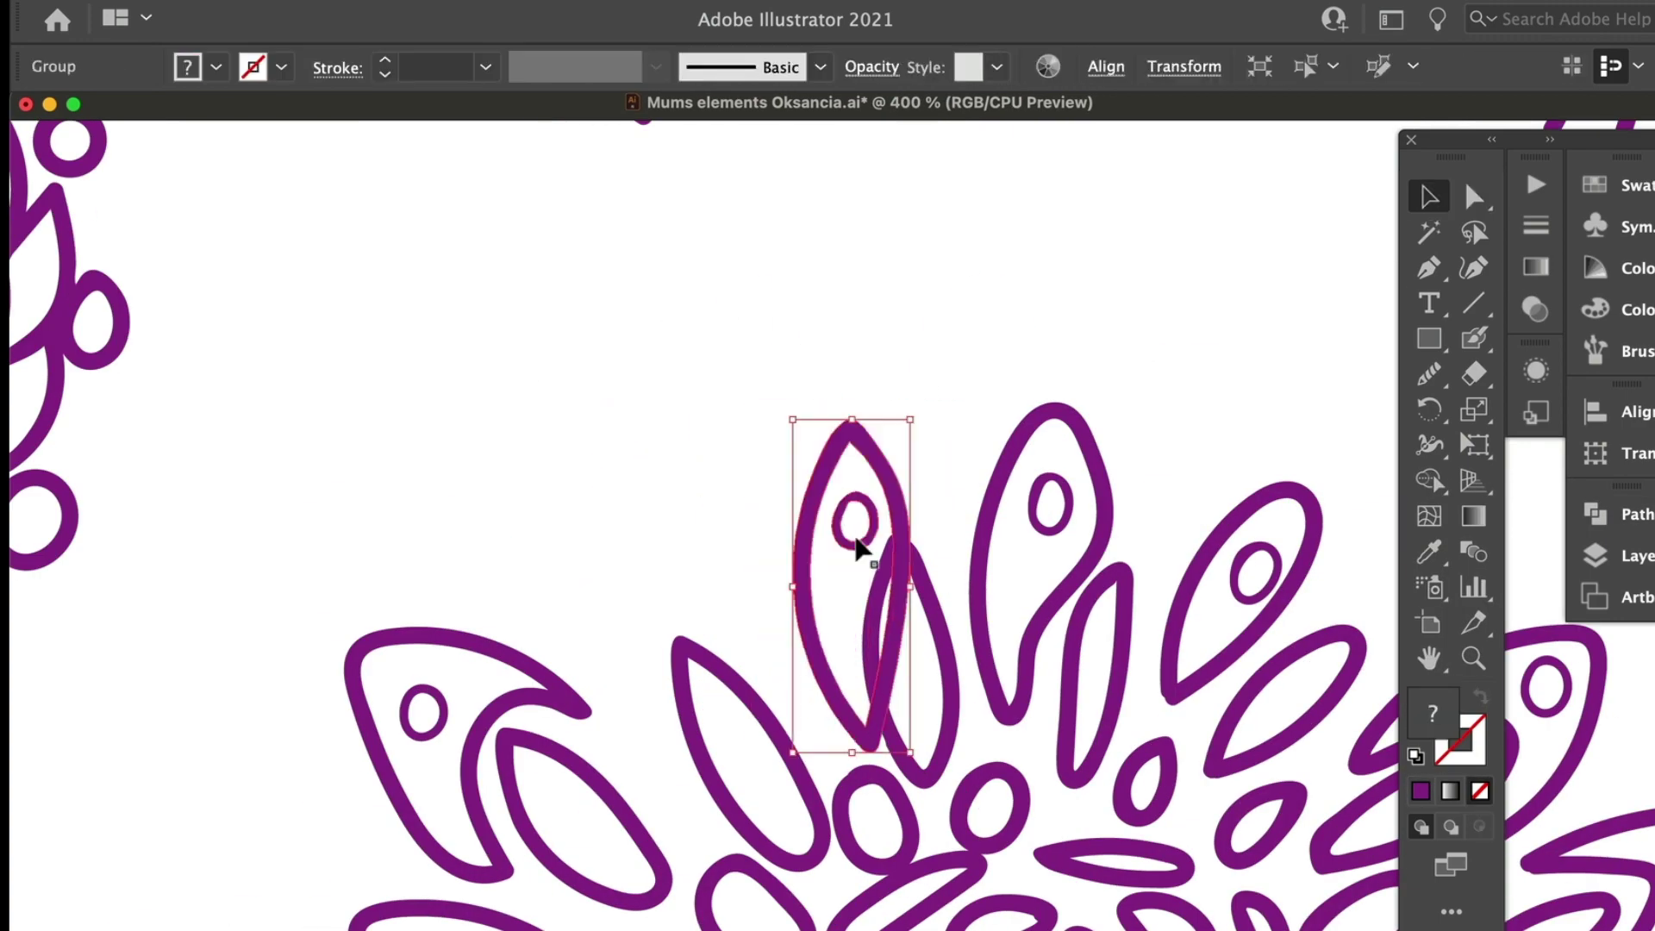
left_click(1296, 662)
Step: Check the trimmed petal group, then save a copy with ' color' added to the file name
double_click(828, 562)
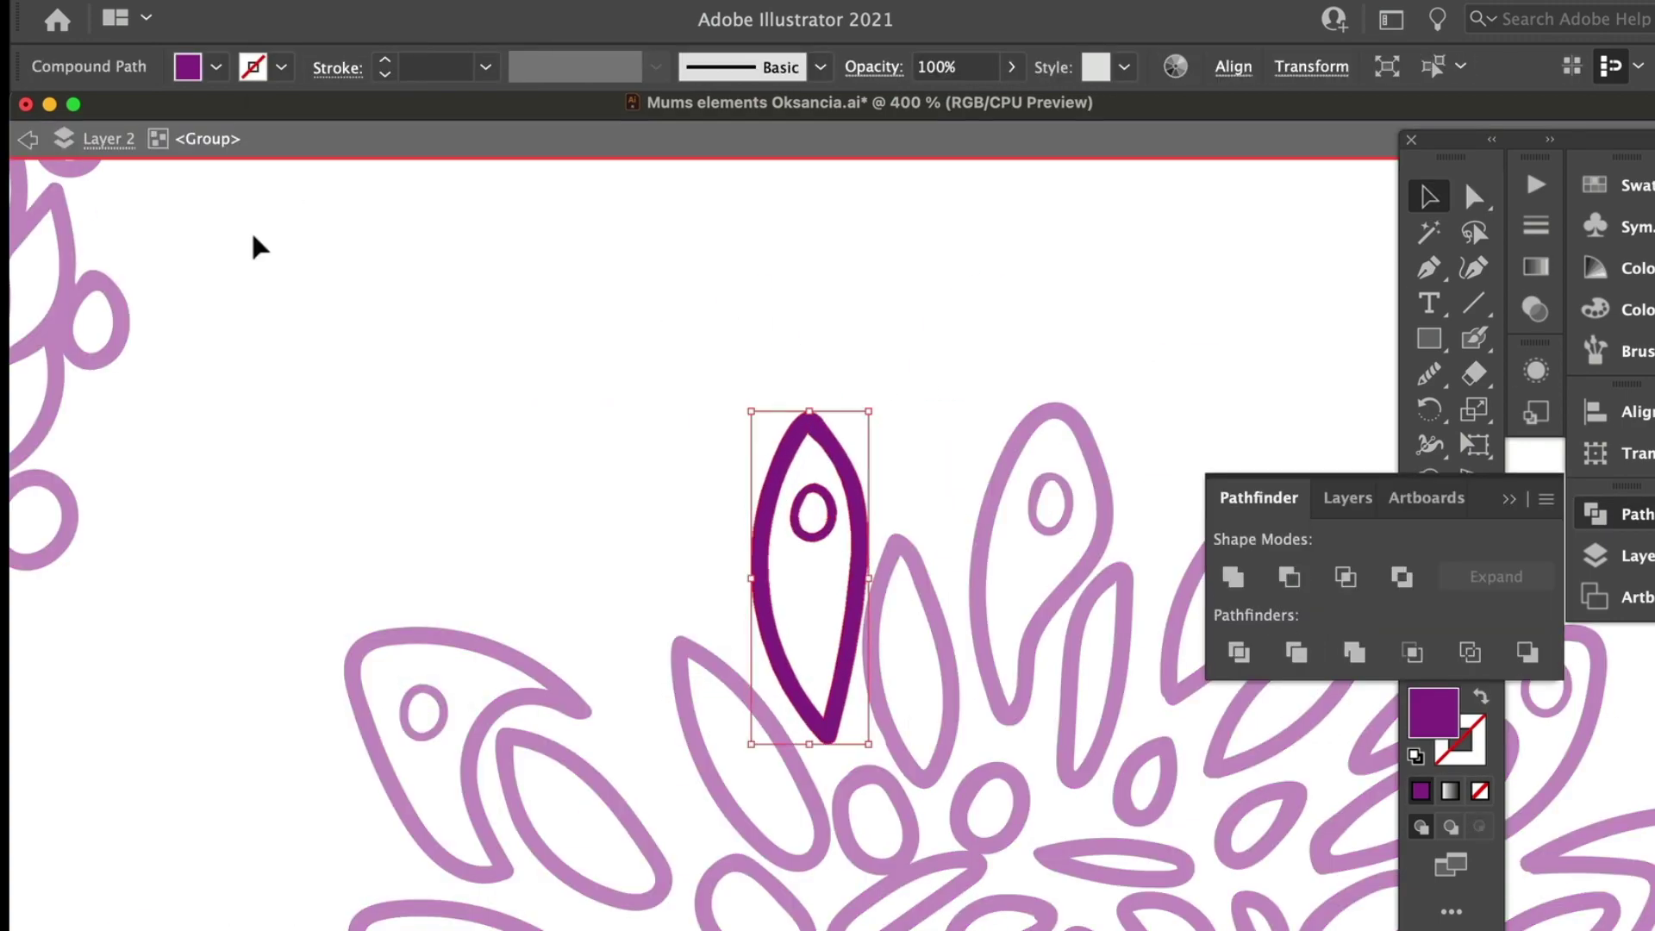
double_click(675, 480)
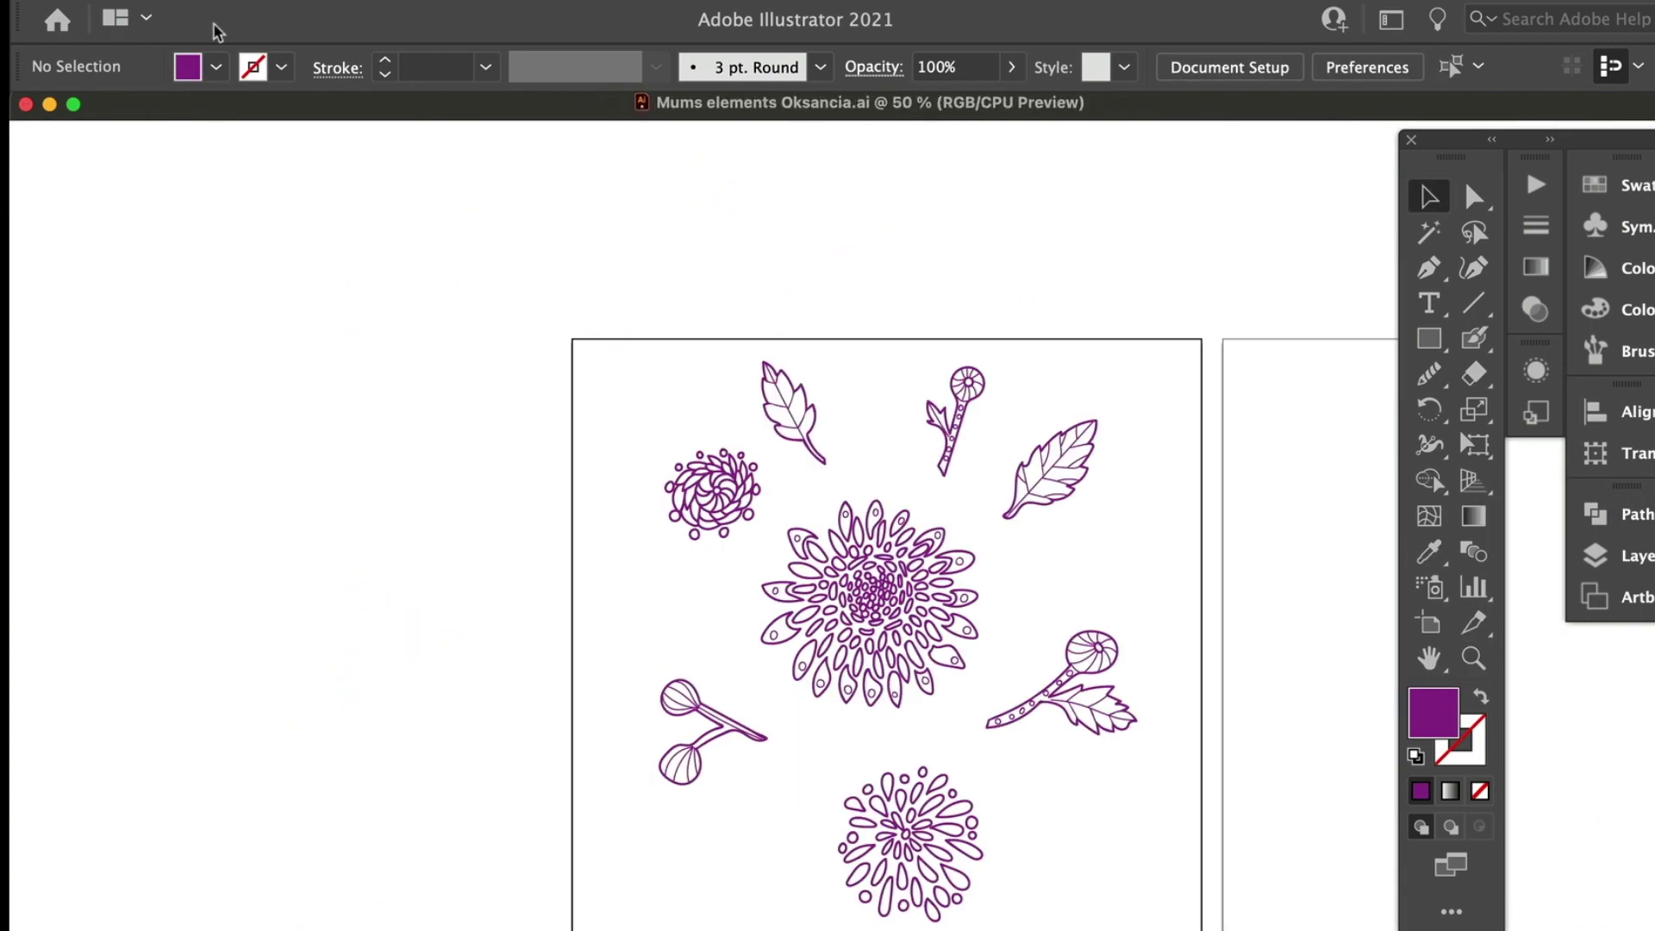
key("super+shift+s")
key("Right")
Step: Save a 'color' copy of the file and load the custom brand colour swatch library
type("color")
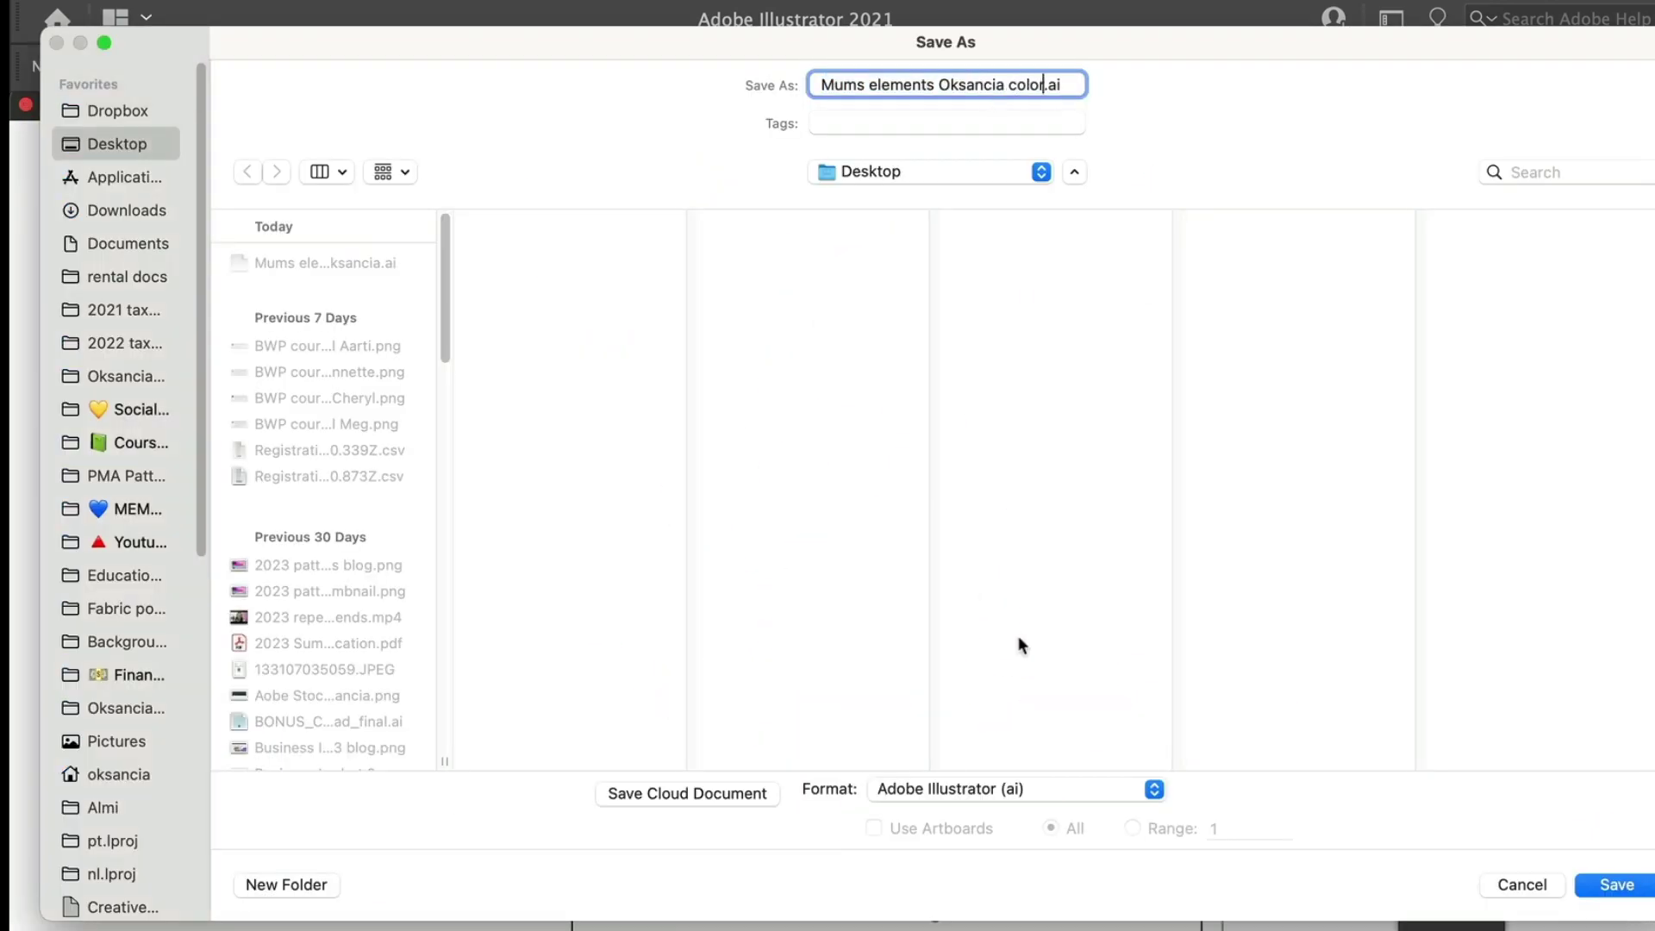
key("Return")
key("z")
left_click_drag(867, 587, 1524, 184)
key("v")
left_click(1524, 183)
left_click(1543, 169)
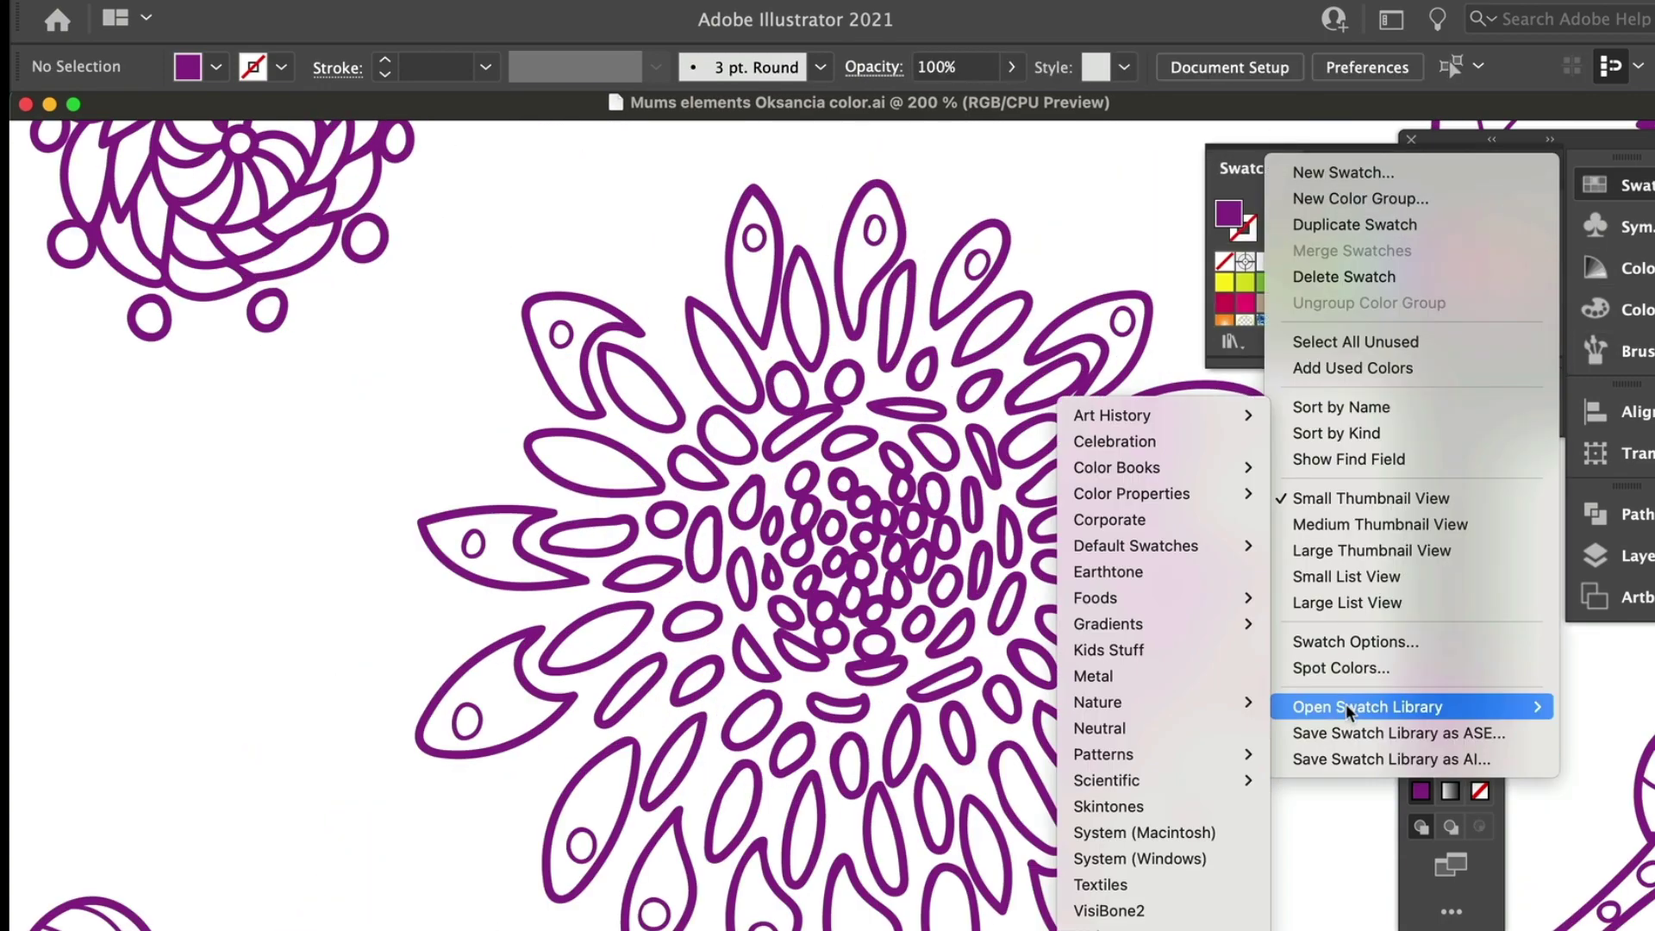
left_click(1147, 914)
left_click(783, 265)
Step: Make the big chrysanthemum a Live Paint group and fill its outer petals magenta
left_click(1185, 257)
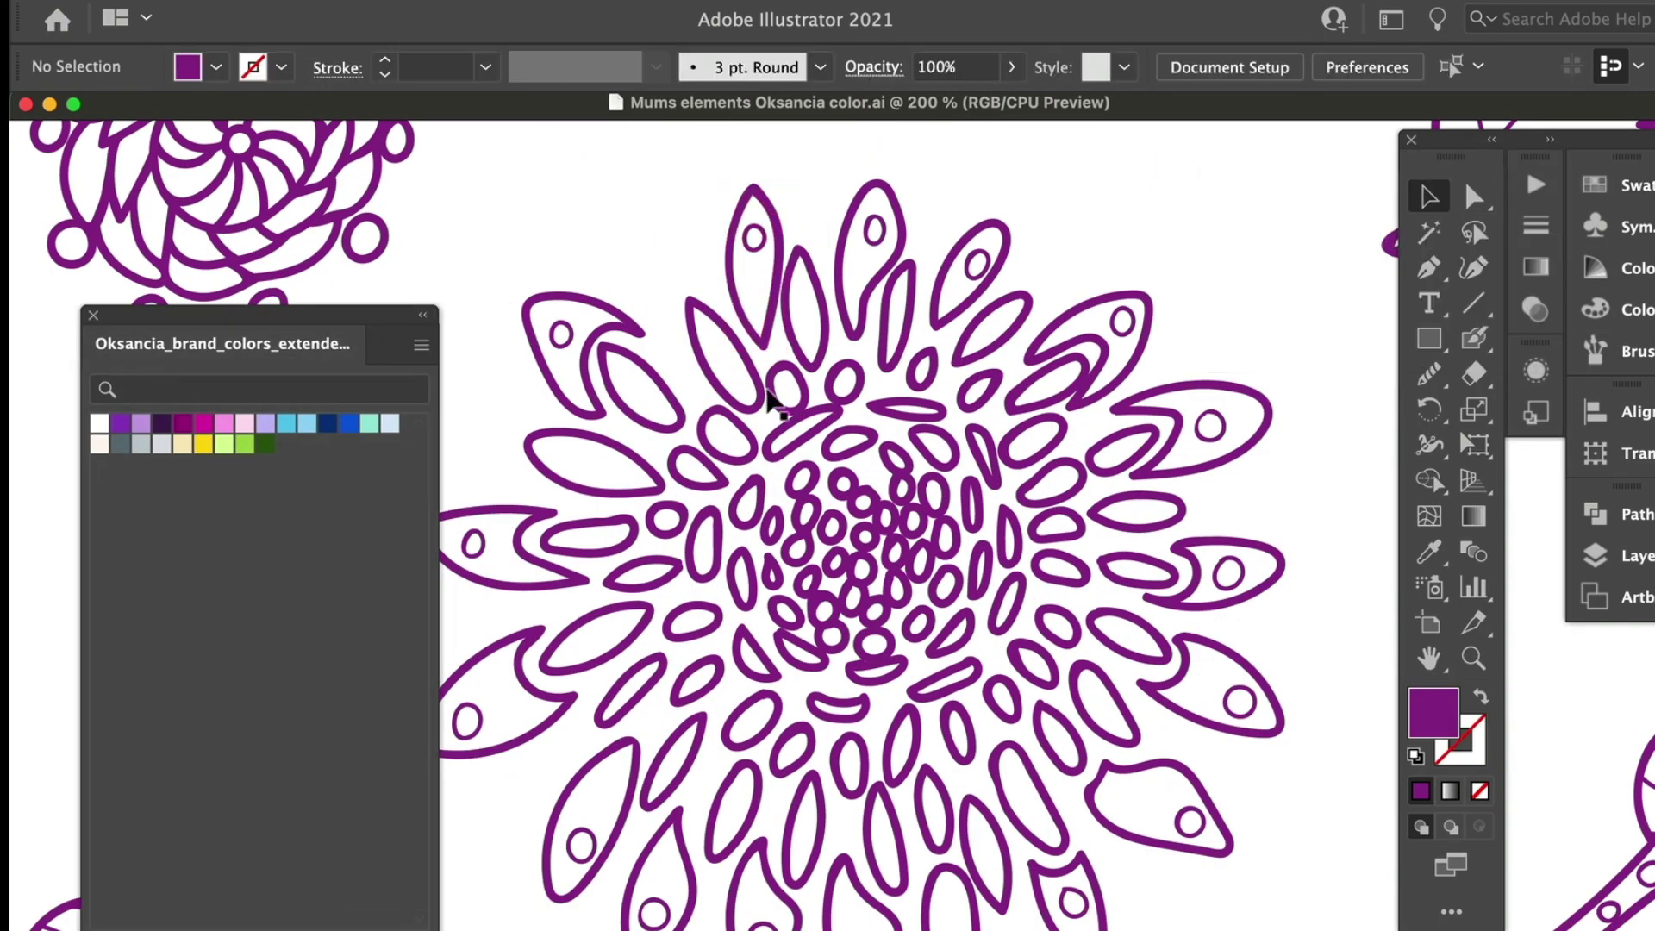
double_click(539, 311)
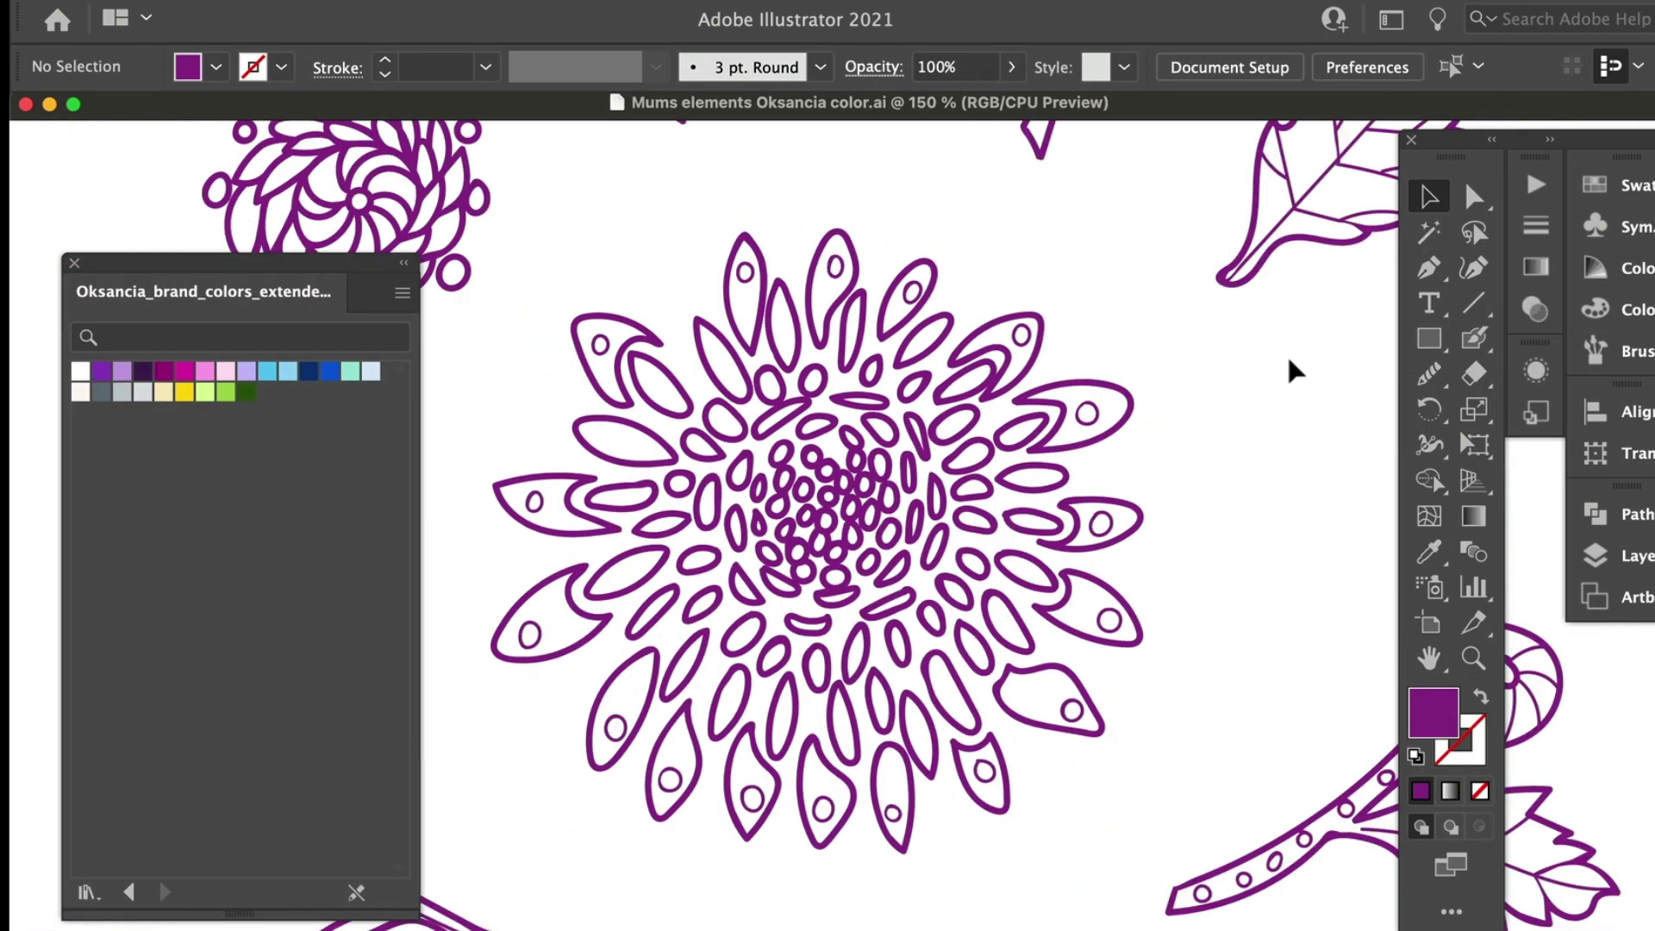
key("super+a")
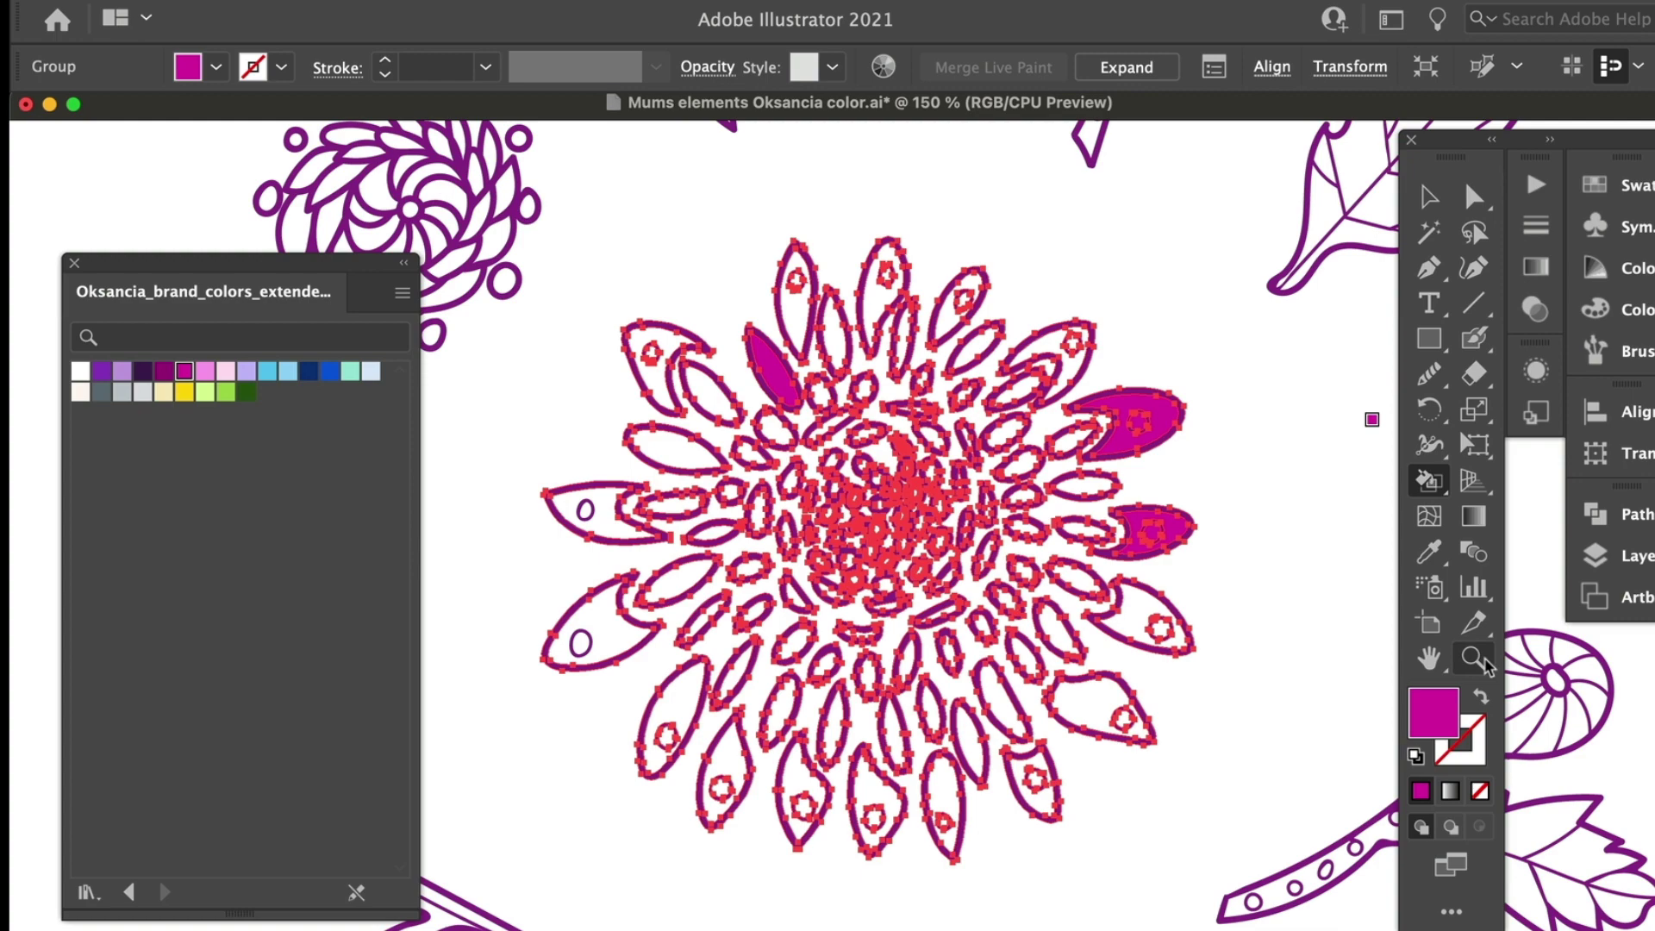
key("super+equal")
key("super+equal")
left_click(888, 224)
left_click(961, 298)
left_click(1065, 216)
left_click(1108, 293)
left_click(1224, 226)
left_click(621, 345)
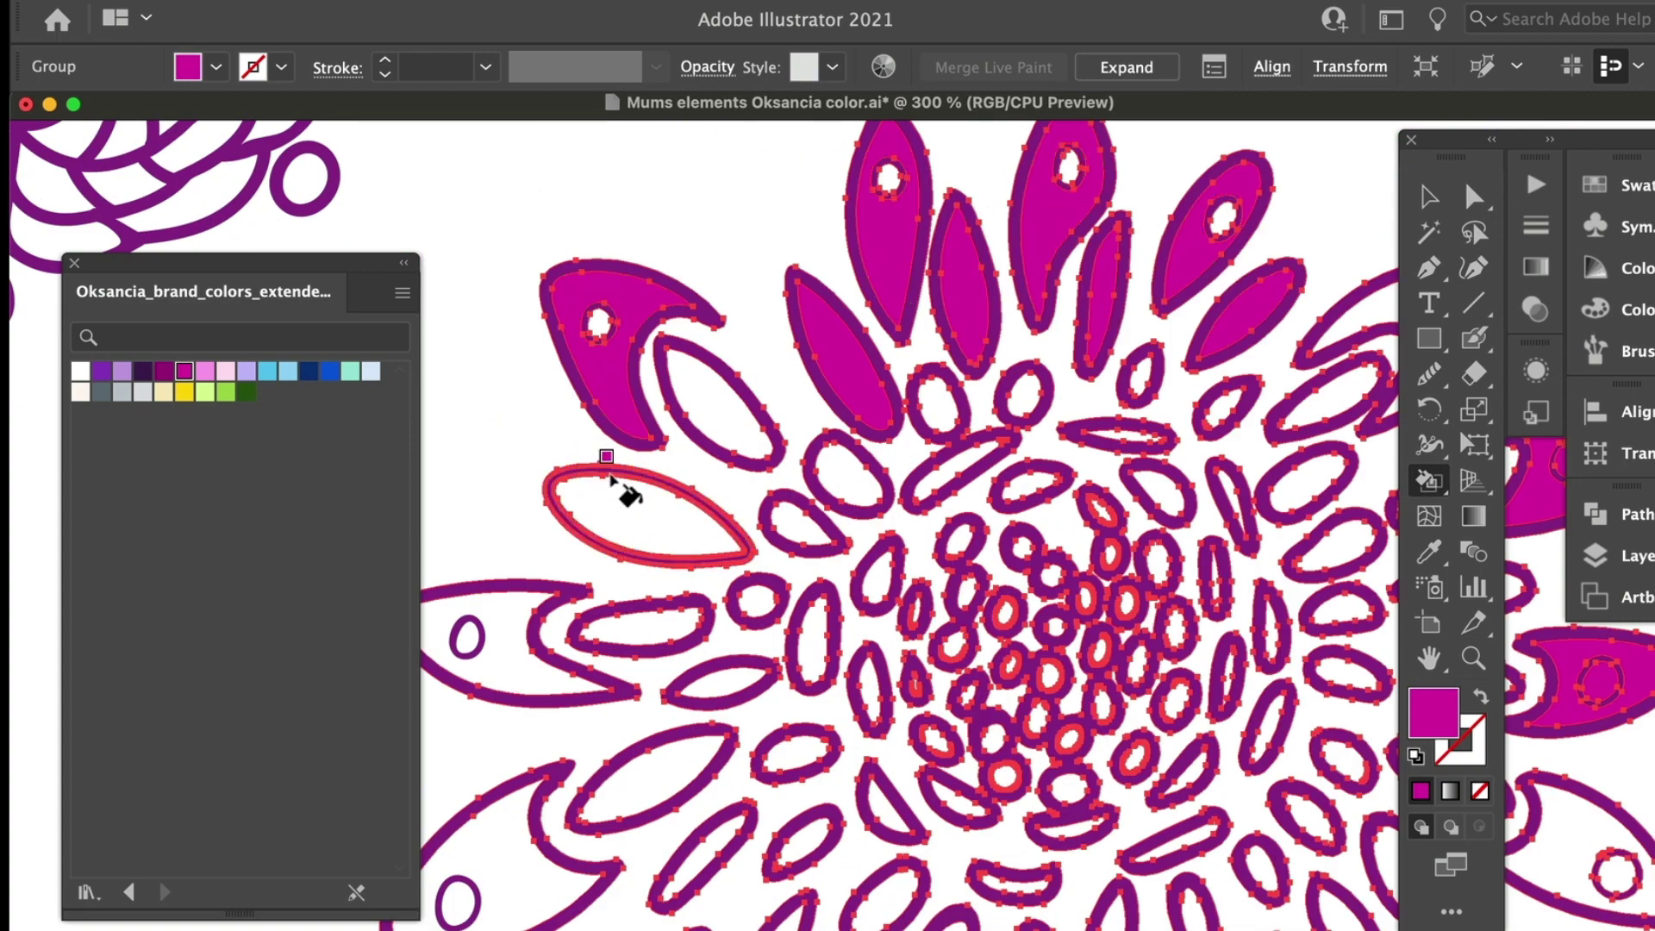
left_click(629, 488)
Step: Fill the remaining chrysanthemum petals magenta, then save the file
key("super+equal")
left_click(1045, 533)
left_click_drag(1009, 629, 1121, 862)
left_click(789, 659)
left_click(888, 362)
left_click(1001, 513)
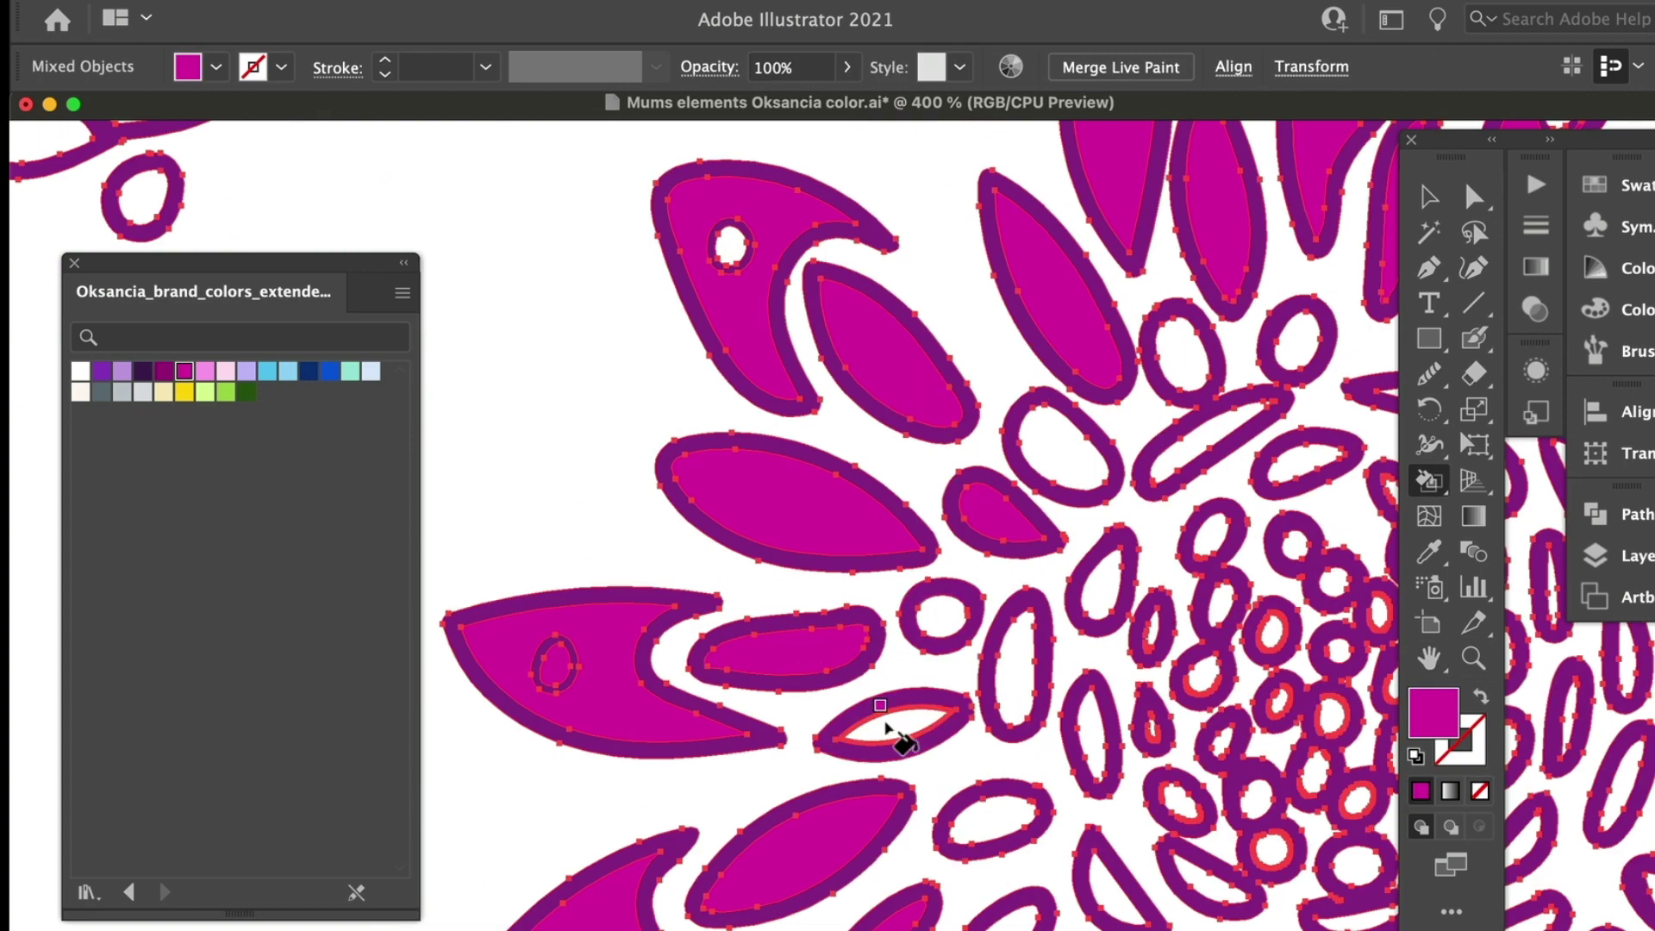
left_click(983, 828)
left_click(896, 724)
left_click_drag(1017, 927, 957, 761)
key("super+minus")
key("super+minus")
key("super+minus")
key("super+minus")
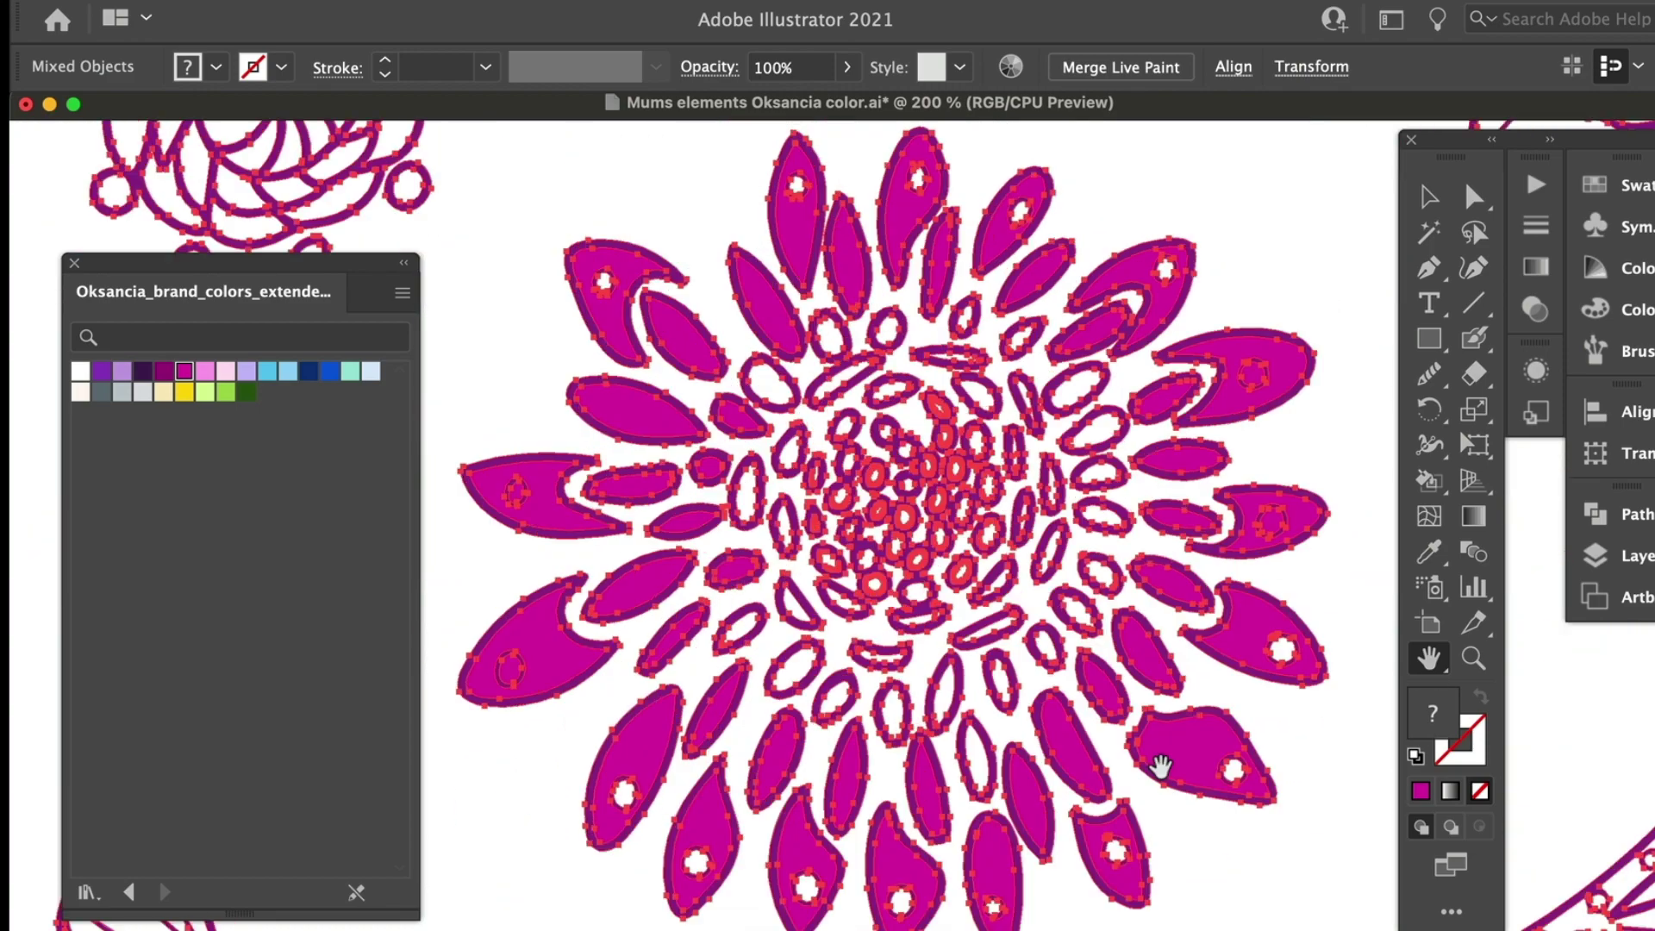
key("v")
key("super+shift+a")
key("super+s")
Step: Fill one more petal magenta and paint the chrysanthemum's inner centre shapes yellow
key("super+Tab")
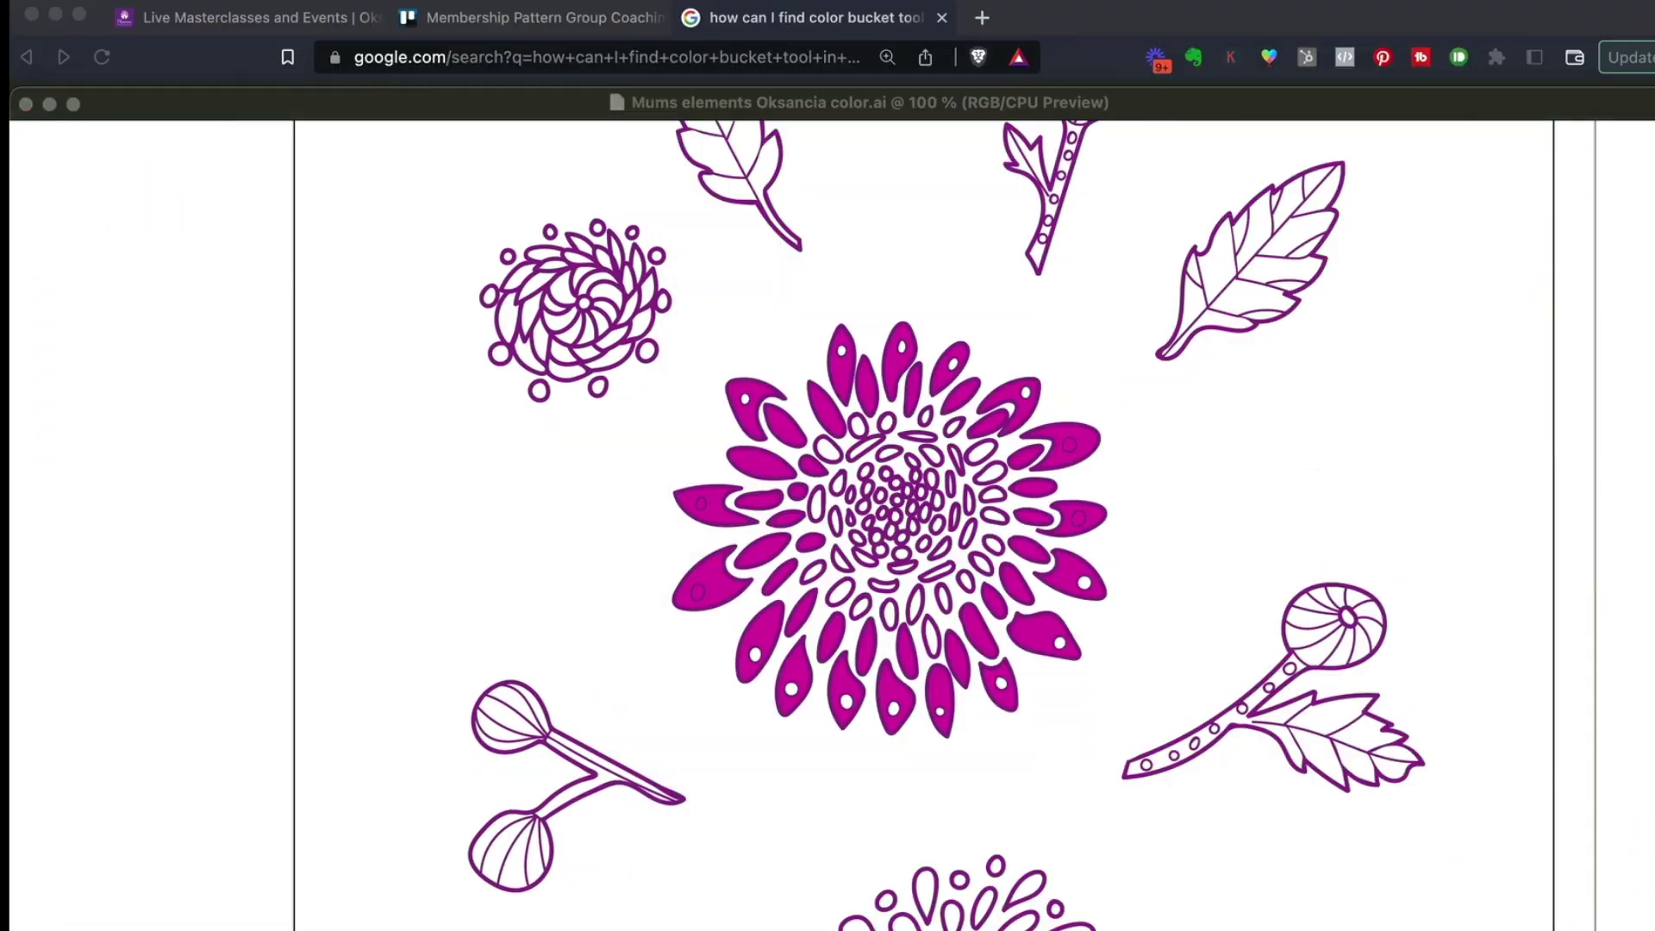
key("super+Tab")
key("super+a")
key("super+plus")
key("super+plus")
key("k")
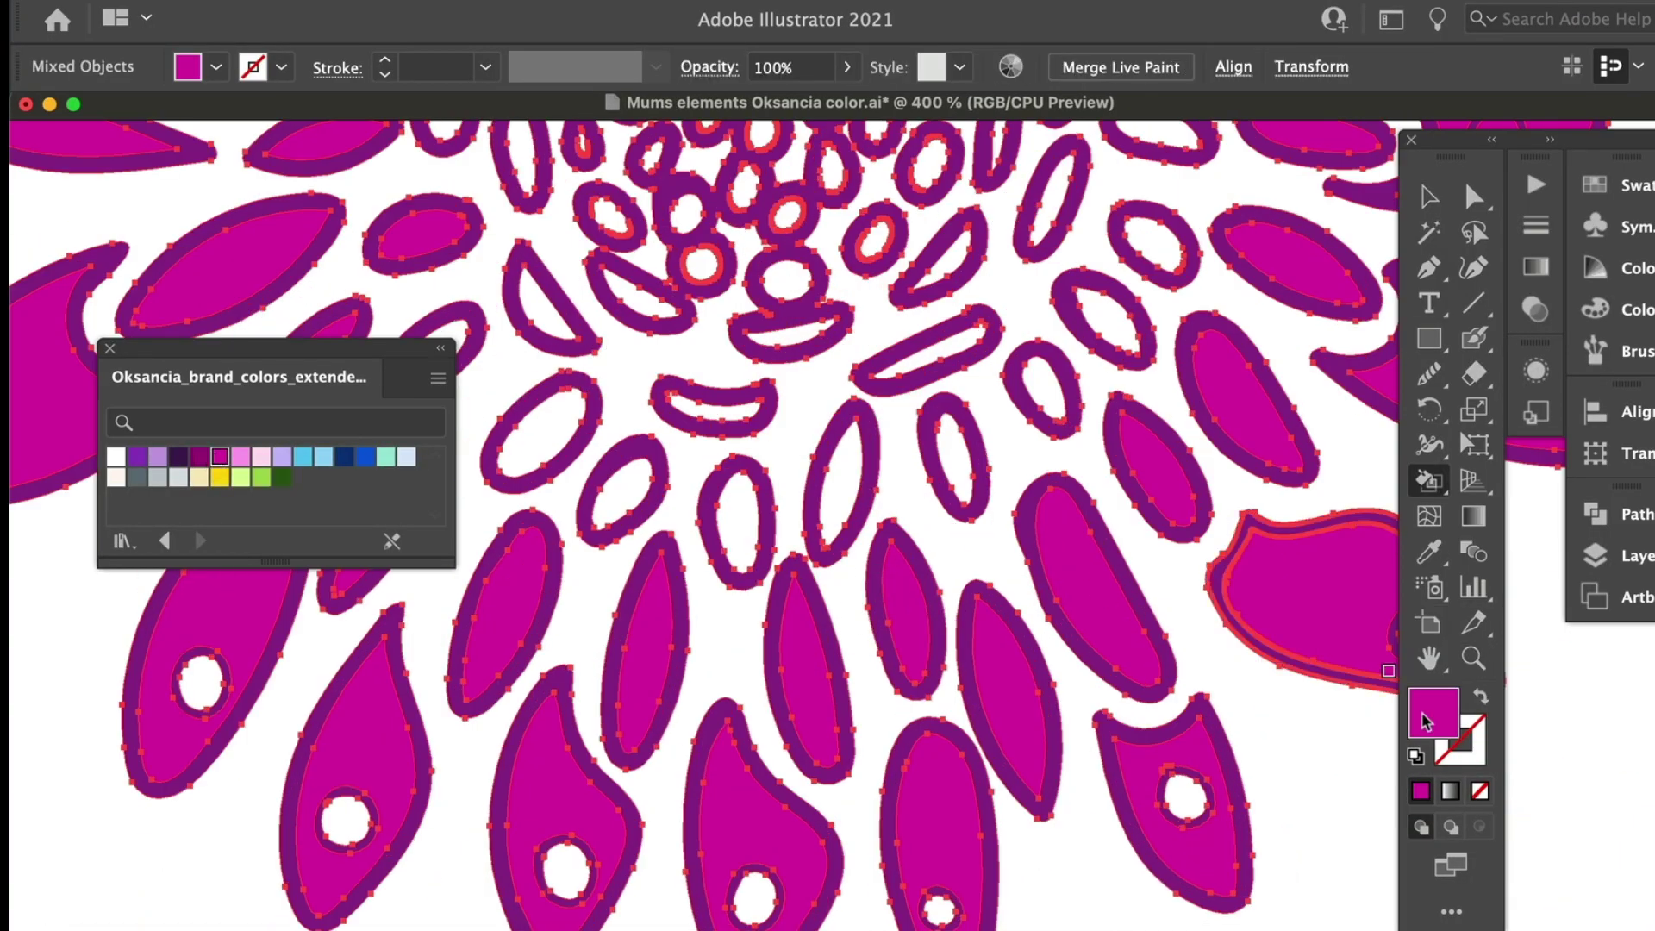
scroll(862, 603, "up", 8)
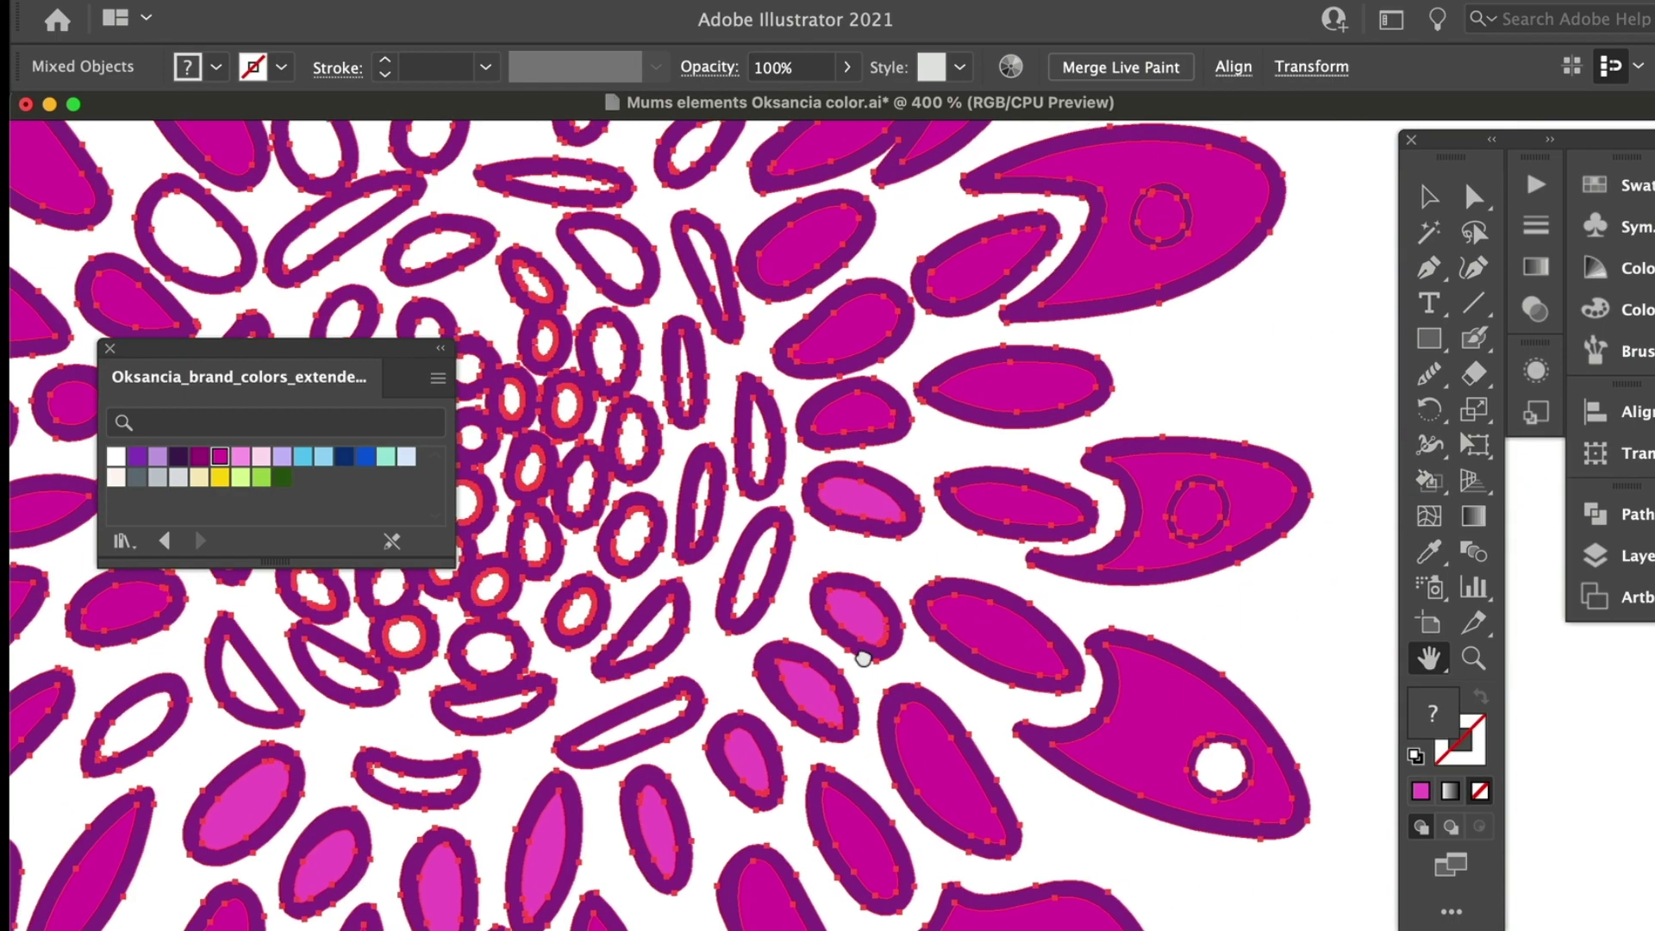
scroll(702, 462, "left", 6)
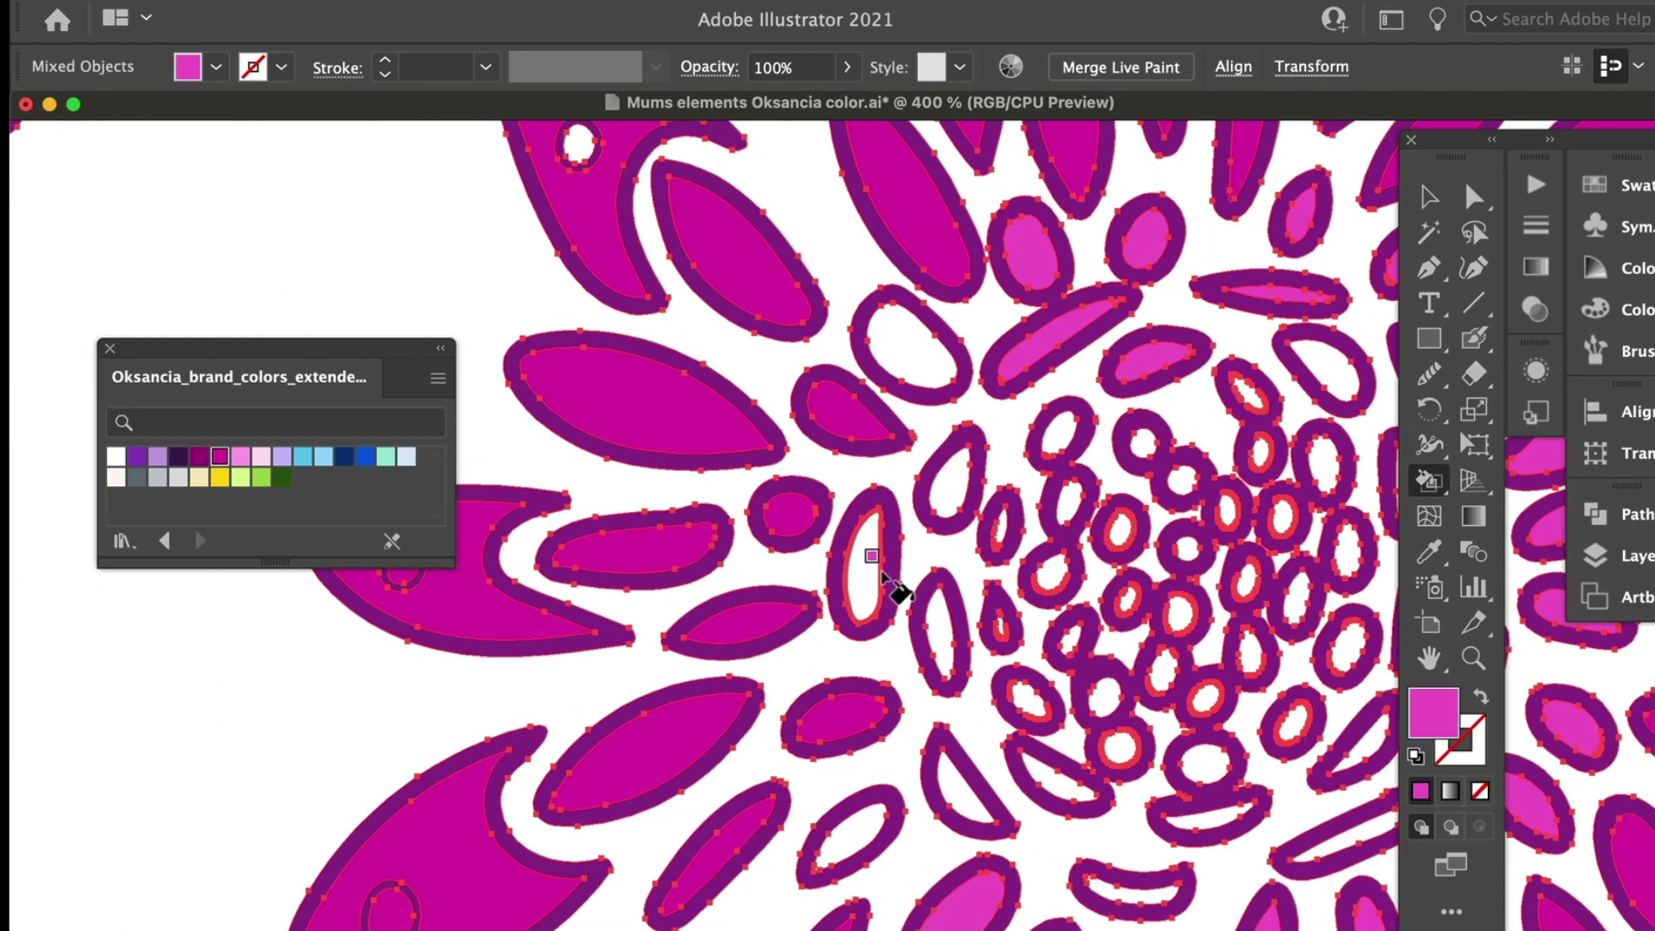
left_click(947, 612)
scroll(1091, 695, "right", 5)
scroll(1091, 695, "up", 2)
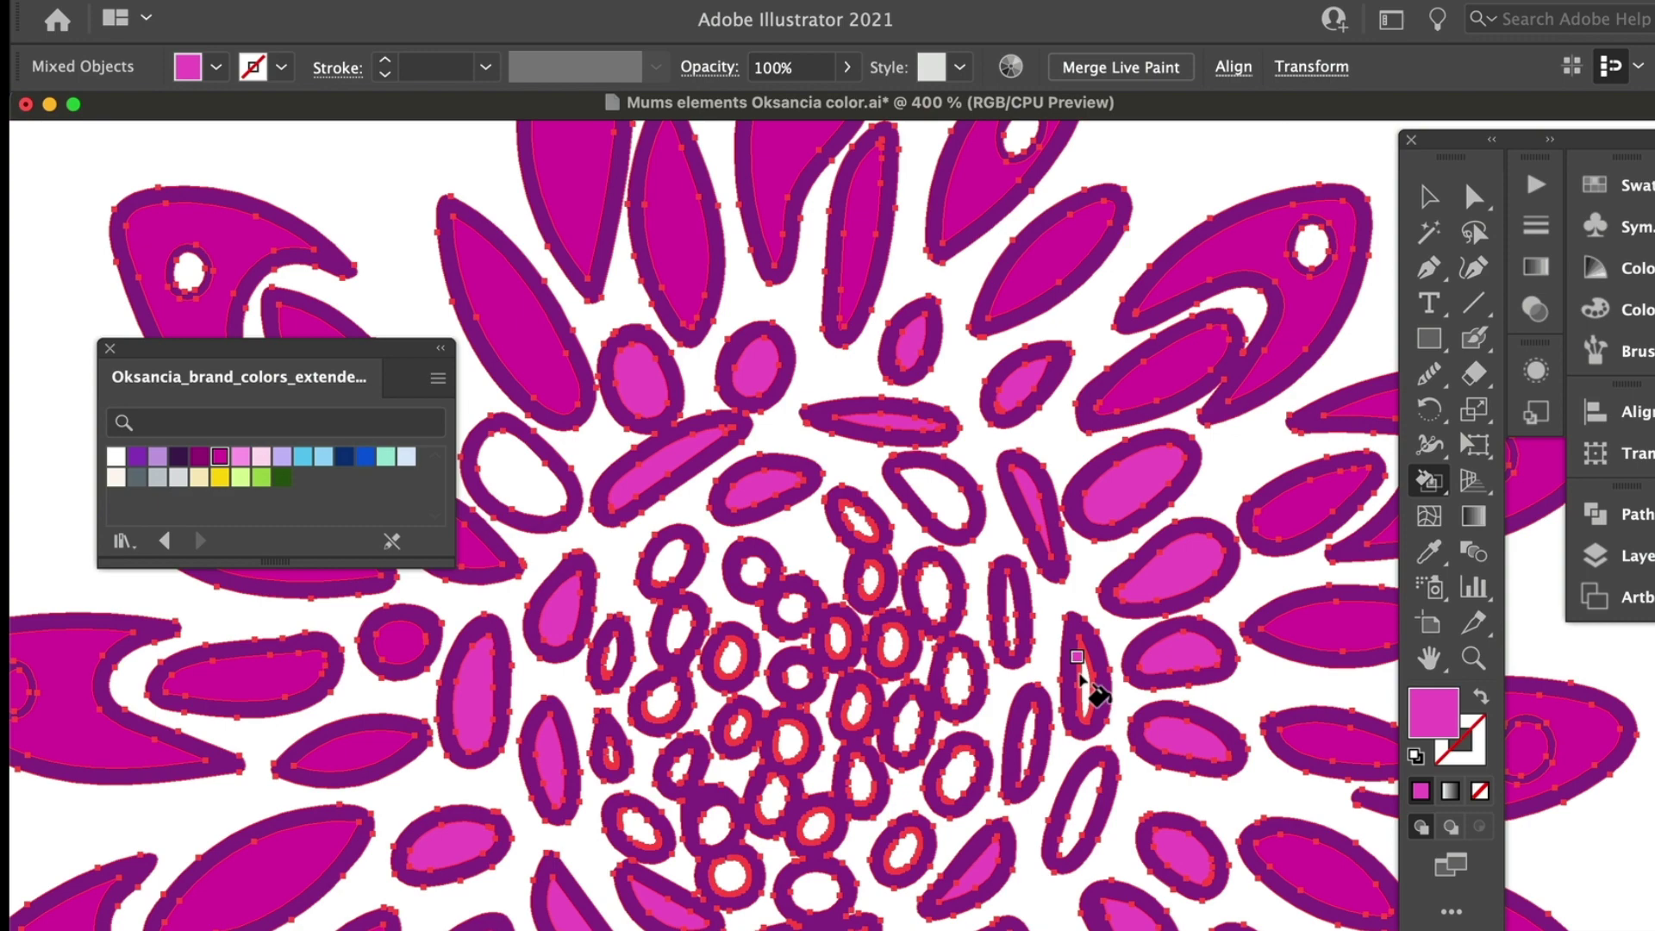
left_click(220, 477)
mouse_move(916, 581)
left_mouse_down()
mouse_move(960, 692)
mouse_move(720, 546)
mouse_move(822, 628)
mouse_move(904, 747)
mouse_move(913, 847)
mouse_move(669, 587)
mouse_move(679, 682)
mouse_move(613, 732)
mouse_move(729, 881)
left_mouse_up()
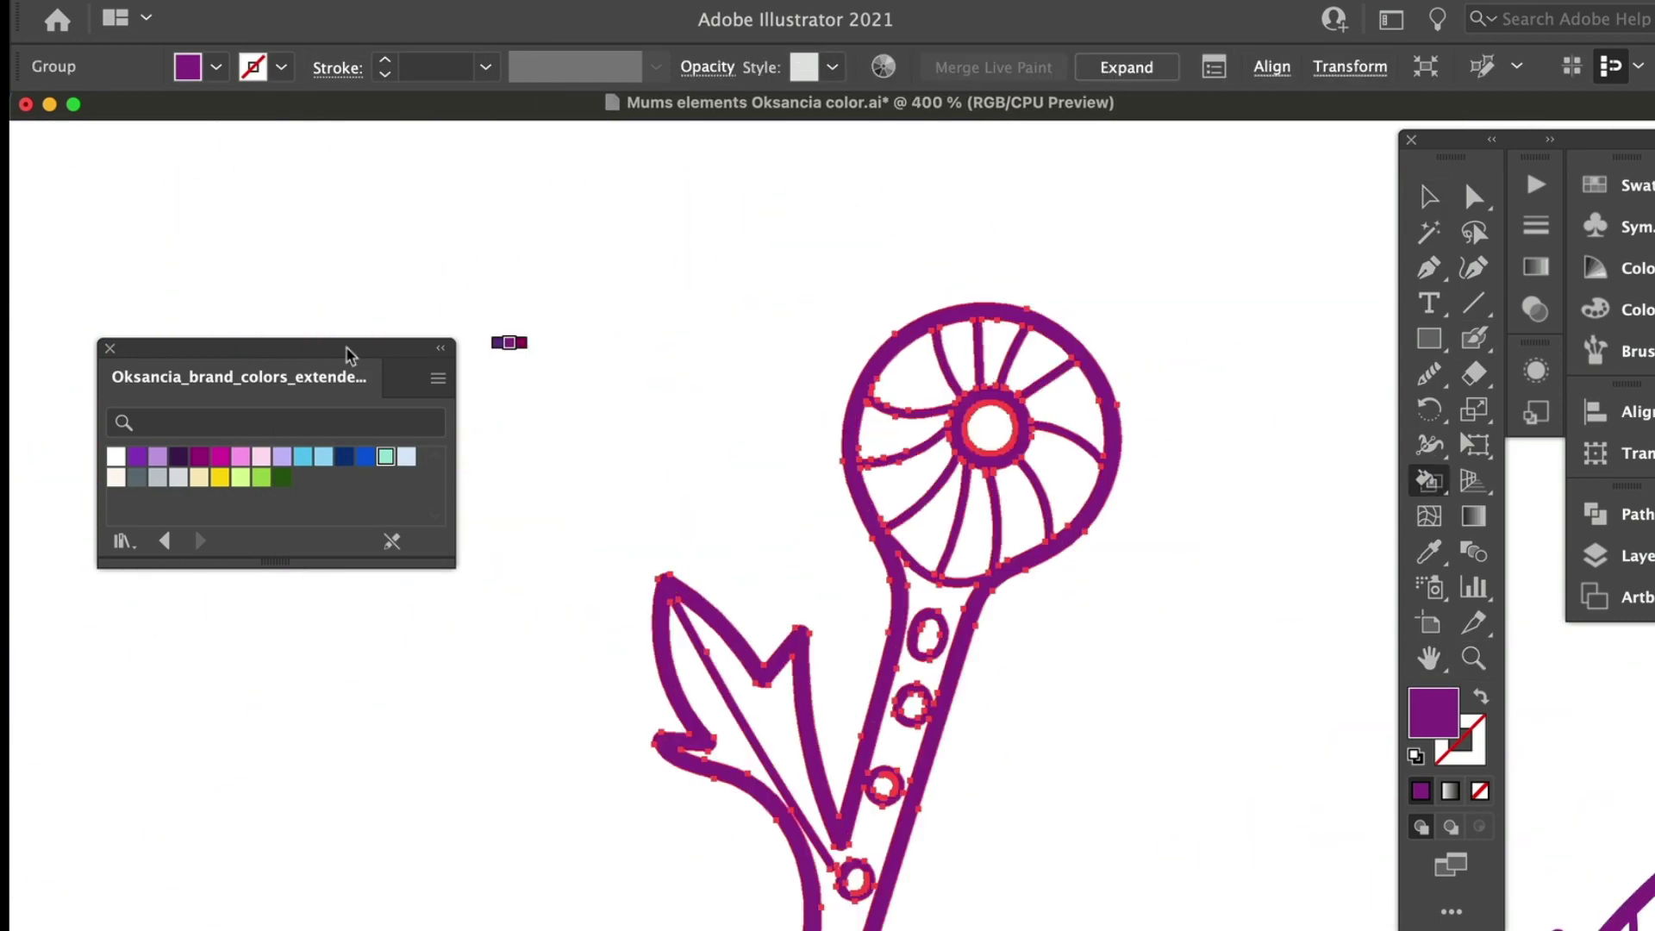
Step: Colour the bud with magenta petals, a light pink centre and a mint stem
left_click(967, 517)
left_click(983, 338)
key("Right")
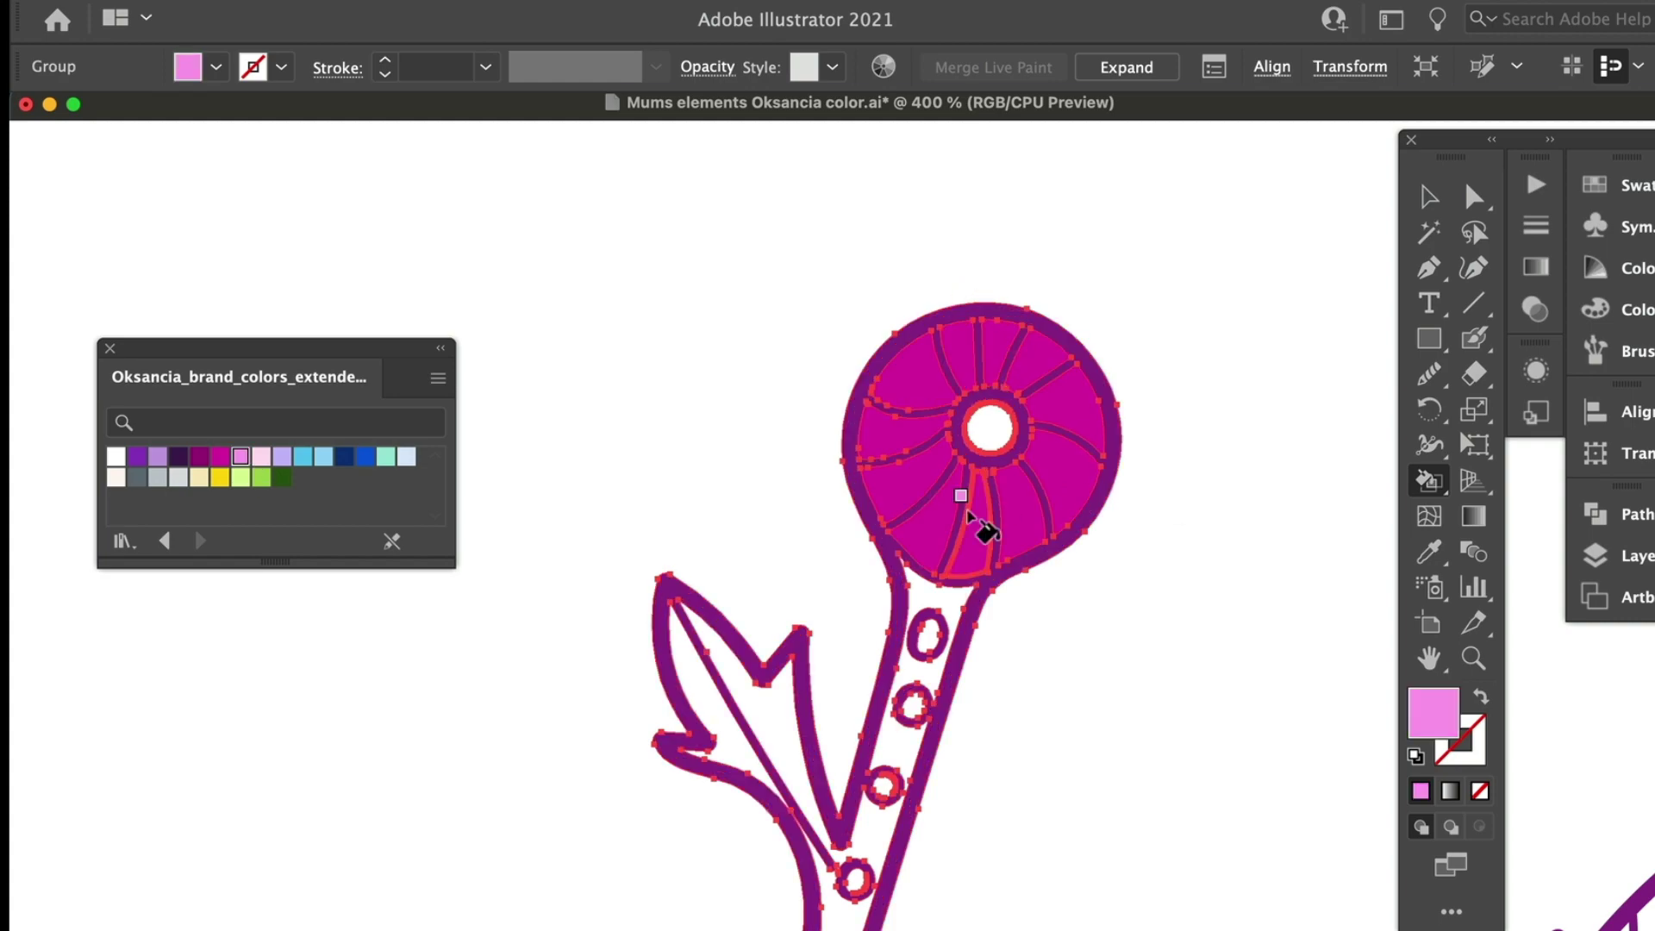
key("Right")
key("Right")
key("Right")
key("Right")
key("Right")
key("Right")
key("Right")
left_click(872, 815)
left_click(826, 827)
Step: Fill the small leaf's upper section light blue and the big leaf's sections mint and light blue
scroll(837, 853, "down", 5)
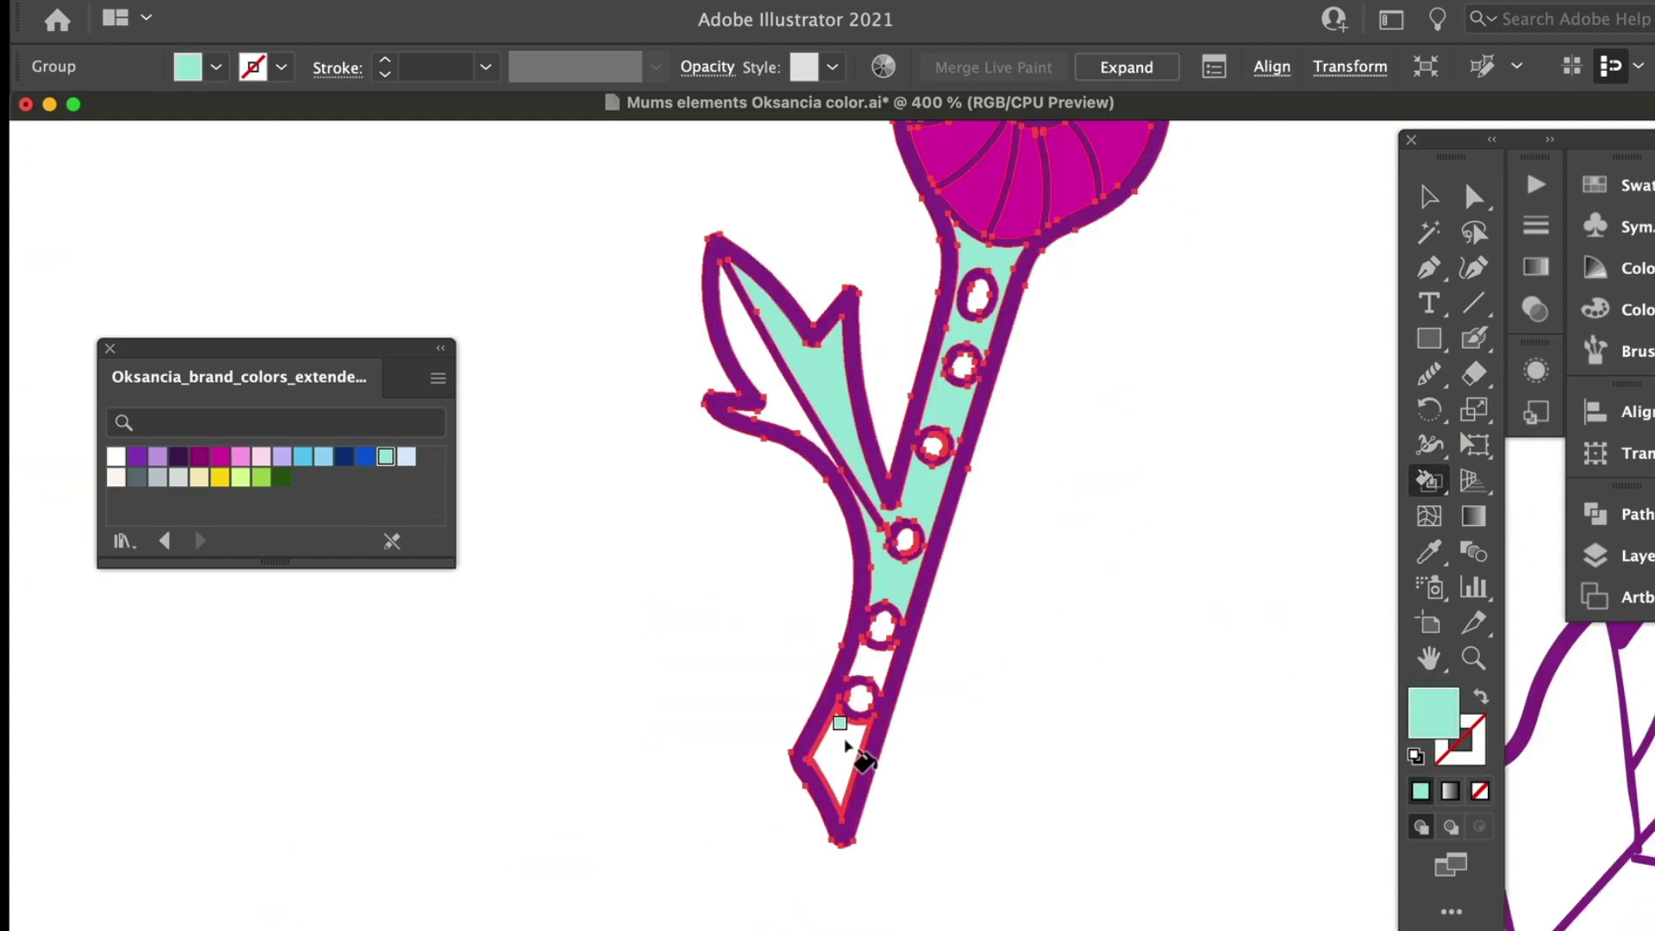
left_click(315, 463)
left_click(759, 354)
key("super+minus")
scroll(990, 573, "down", 5)
scroll(990, 573, "right", 5)
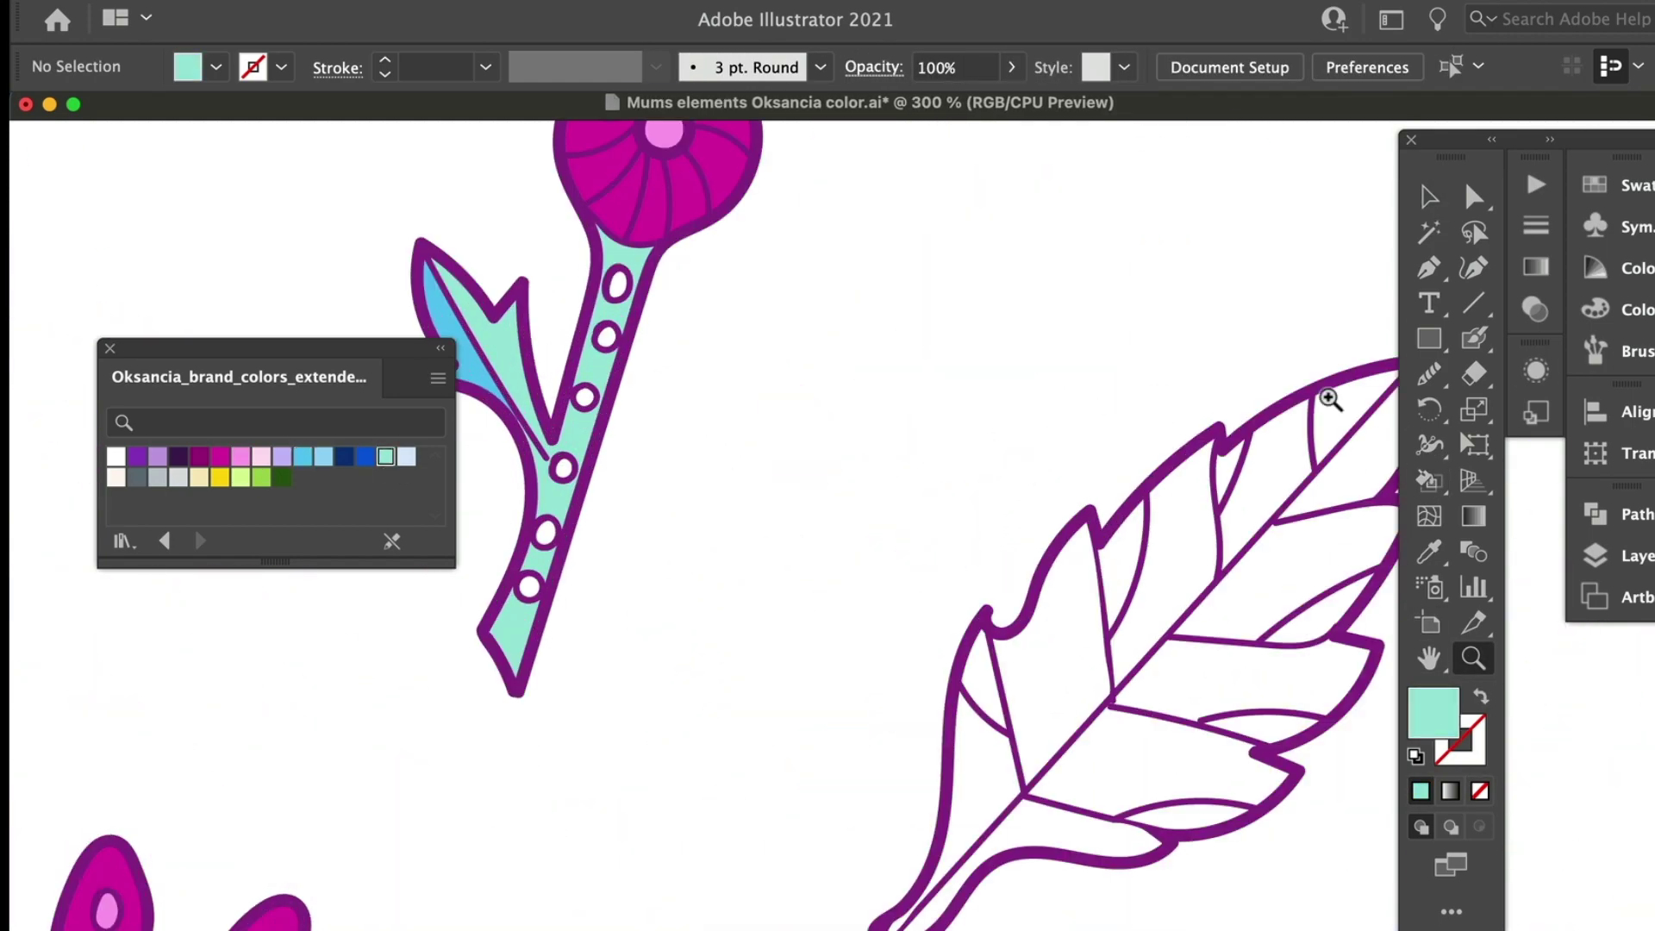
left_click(1073, 561)
left_click_drag(1175, 561, 1138, 820)
scroll(949, 604, "right", 3)
scroll(949, 604, "down", 1)
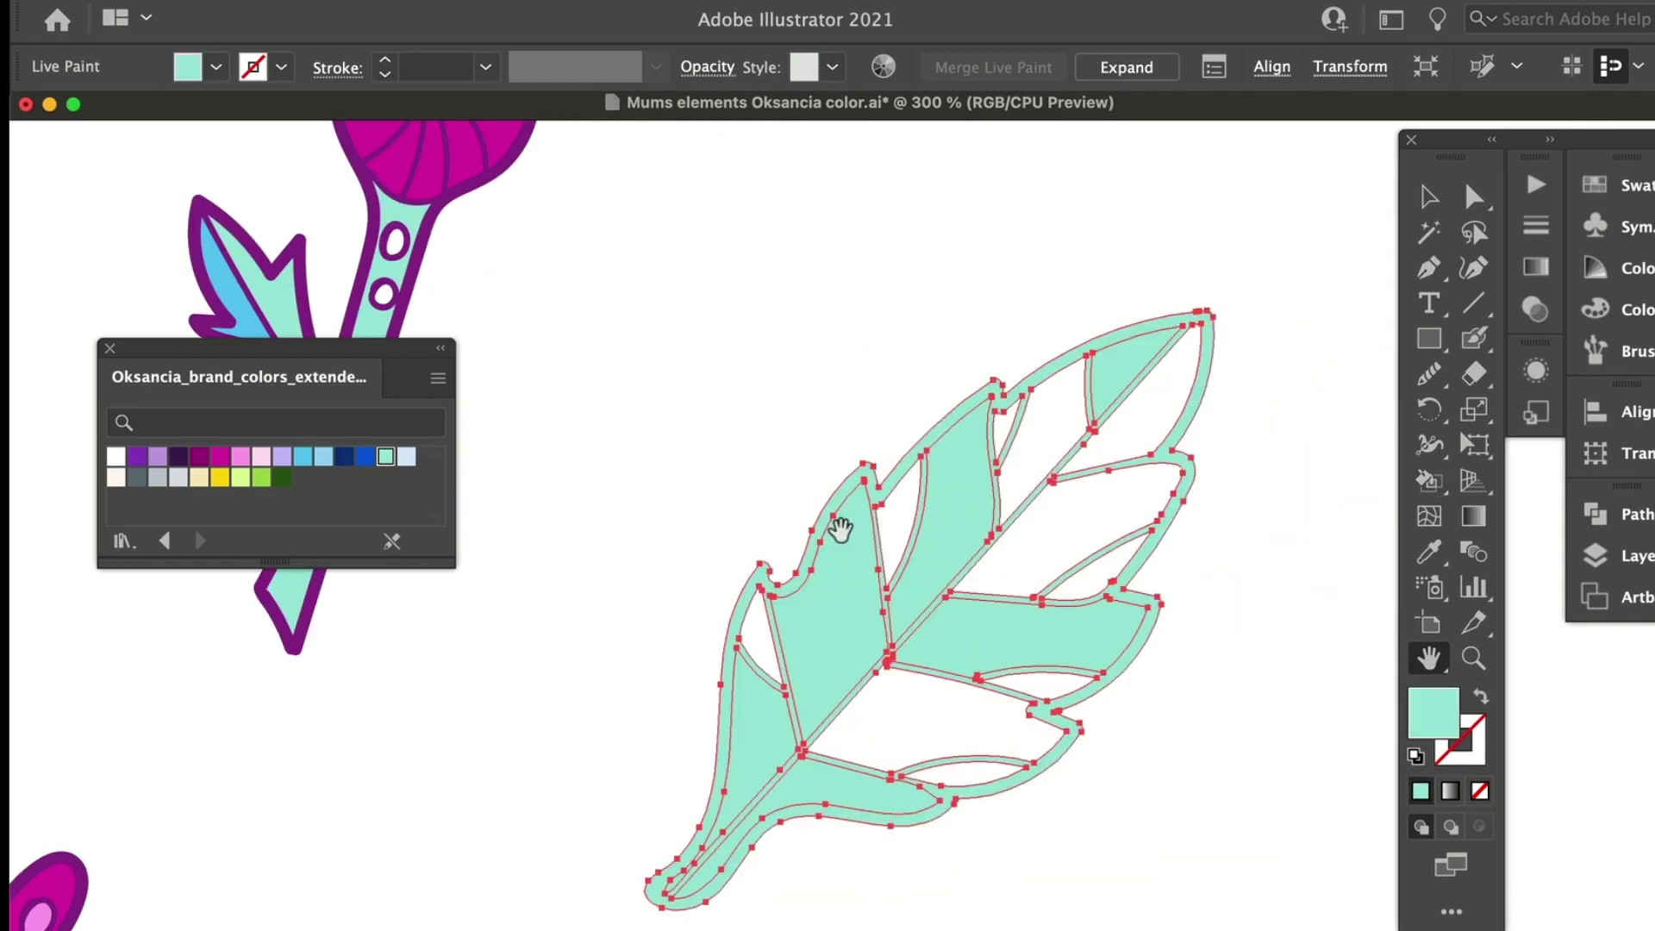
key("Left")
key("Left")
key("Left")
key("Left")
left_click(1062, 470)
left_click(784, 658)
Step: Make the outlined leaf a Live Paint group and fill its sections mint and light blue
key("v")
key("super+0")
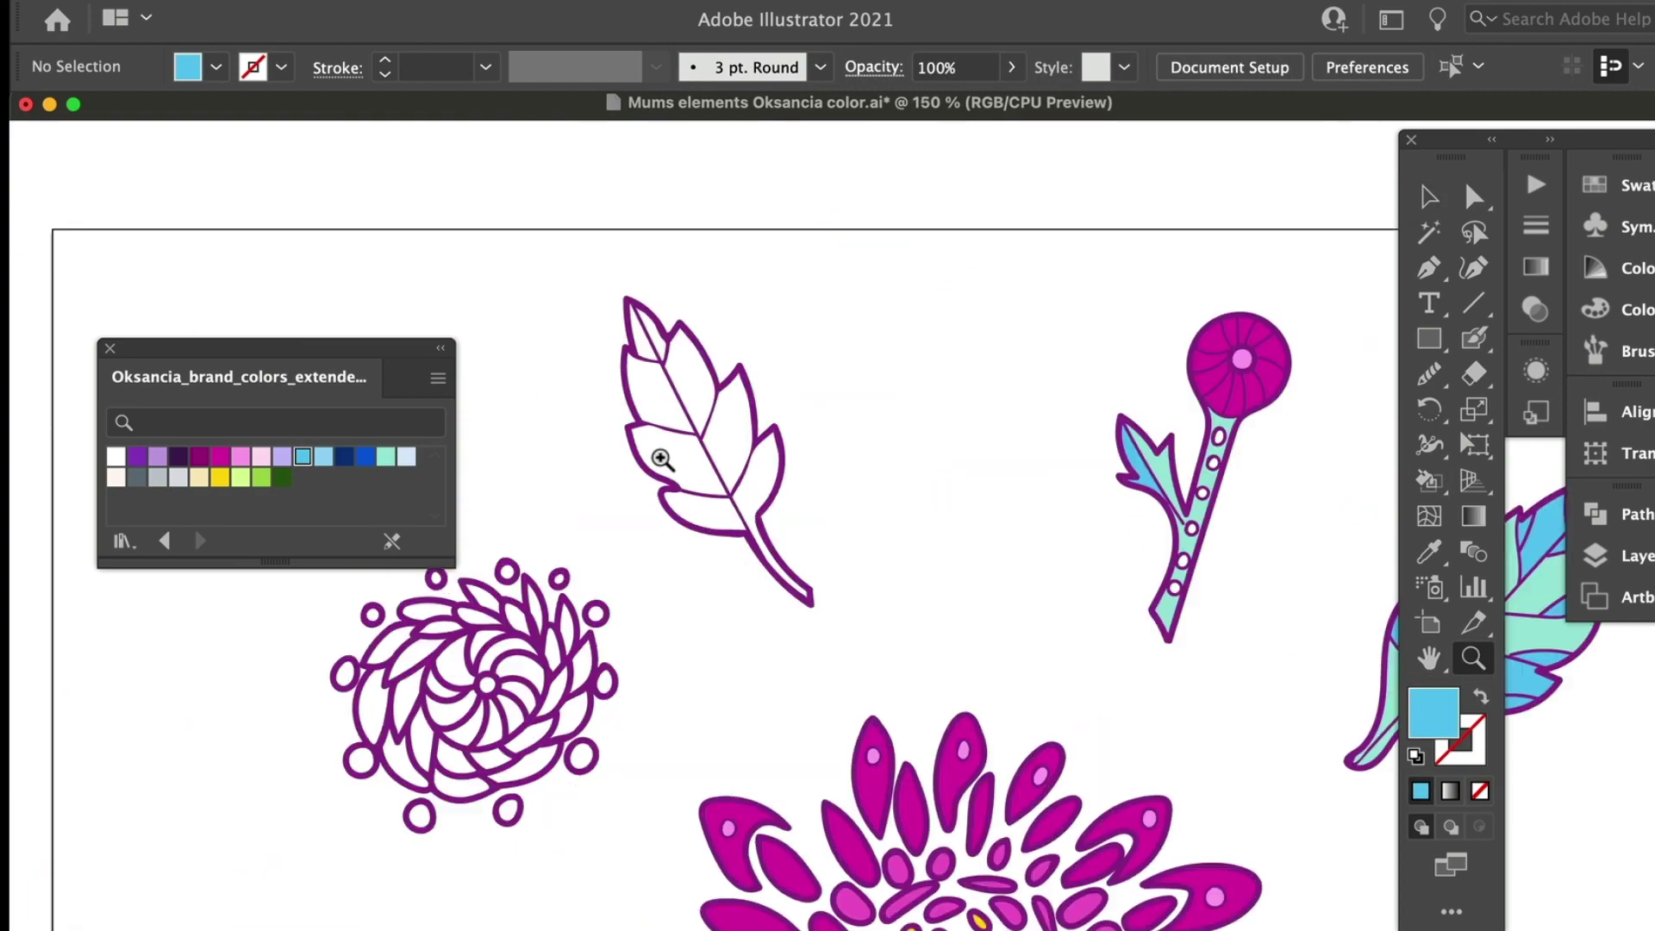
left_click(701, 443)
key("super+plus")
key("super+plus")
key("super+plus")
key("super+plus")
key("k")
left_click(695, 517)
left_click(690, 690)
left_click(604, 370)
left_click(914, 776)
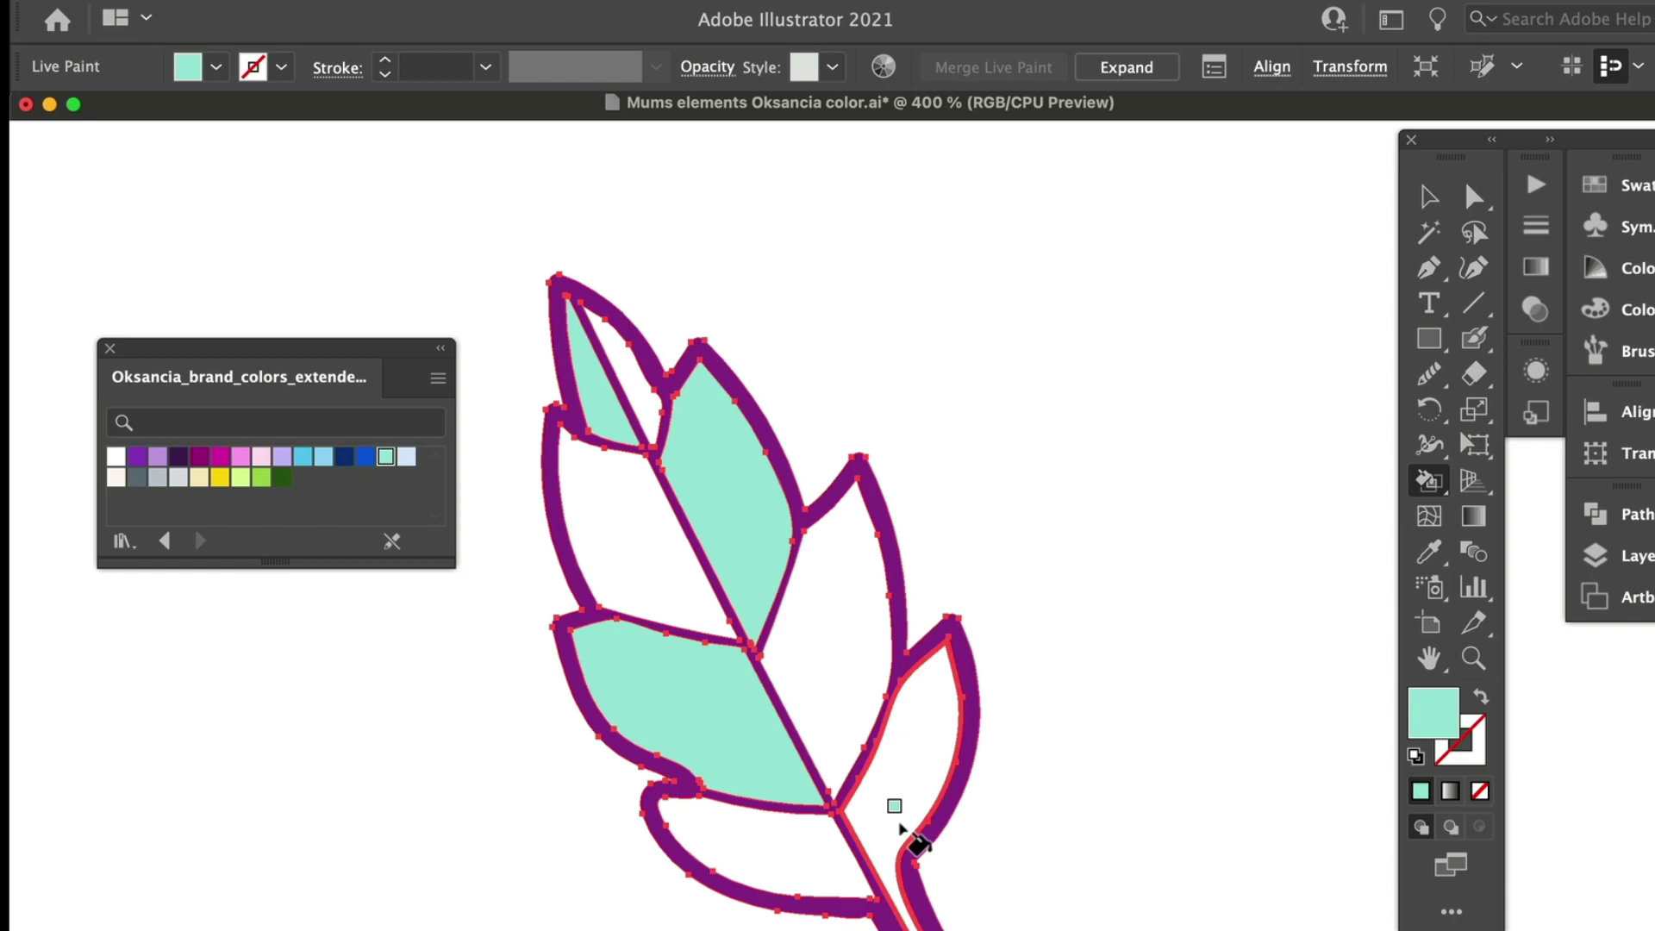
key("Left")
key("Left")
key("Left")
key("Left")
left_click(646, 535)
left_click(828, 638)
left_click(757, 830)
Step: Make the double-bud sprig paintable and fill its stem and buds mint and light blue
key("super+0")
key("v")
key("super+plus")
key("super+plus")
key("super+plus")
key("super+plus")
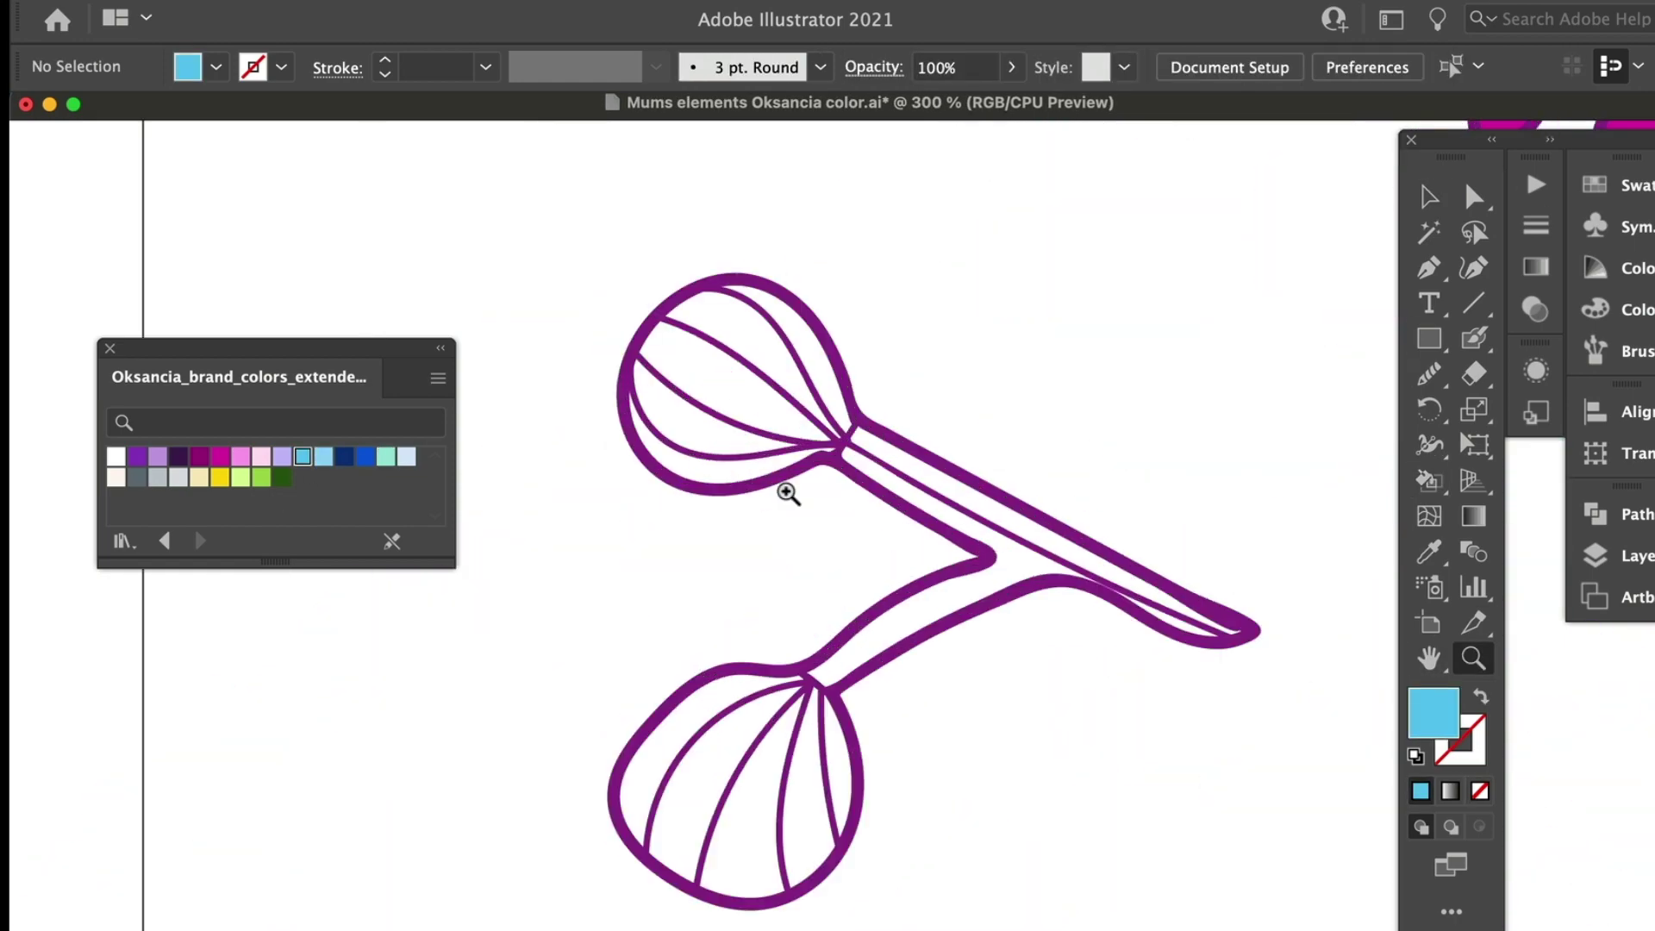
scroll(783, 491, "up", 3)
left_click(528, 496)
left_click(383, 459)
key("k")
left_click(638, 483)
left_click(1072, 721)
key("Left")
key("Left")
key("Left")
key("Left")
left_click(758, 905)
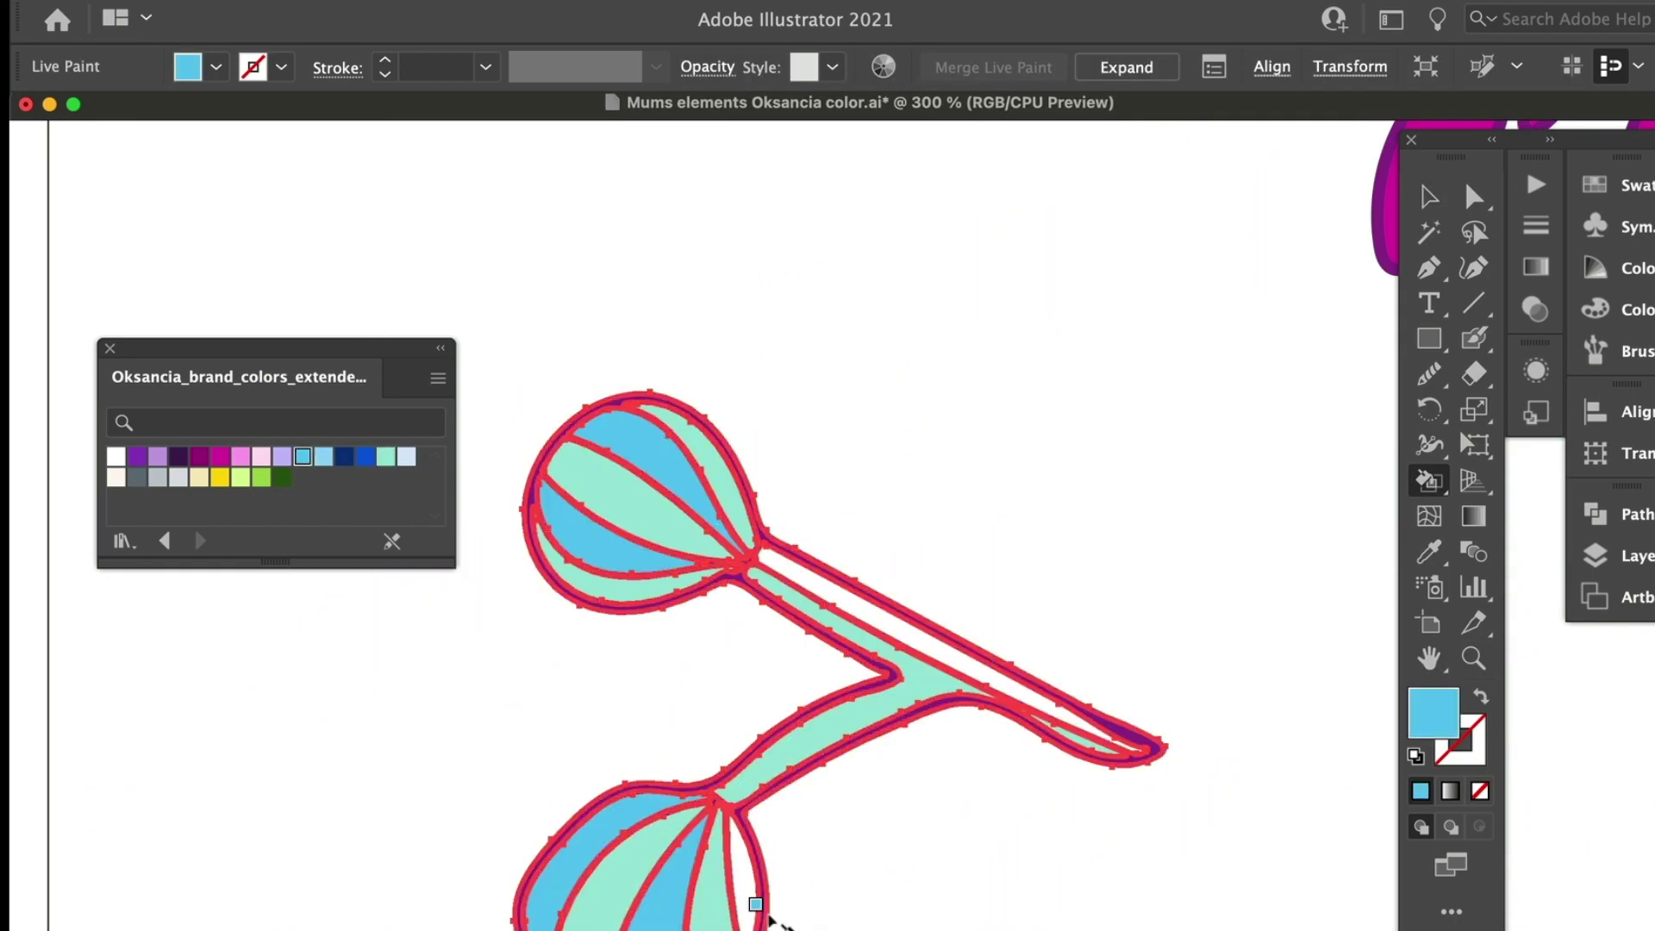
key("z")
left_click(1043, 601, "alt")
Step: Colour the leafy-stemmed bud: magenta head, light pink centre, mint stem and leaves
key("super+plus")
key("super+plus")
key("super+plus")
key("v")
left_click(1242, 448)
key("k")
left_click(1276, 363)
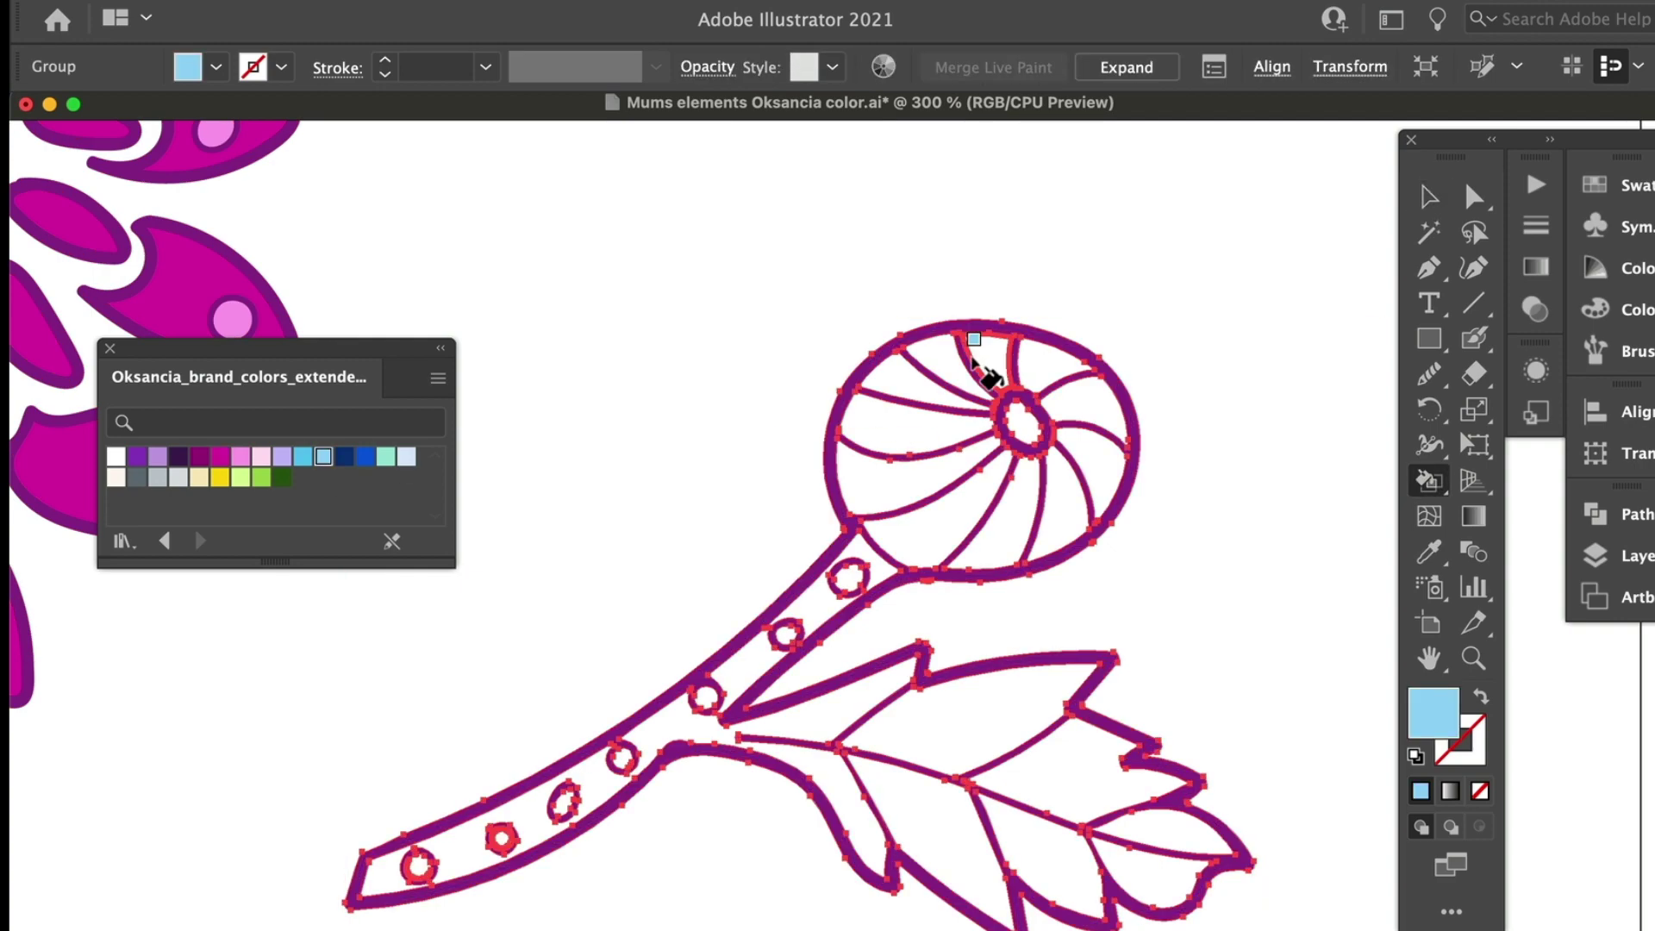
key("Left")
key("Left")
key("Left")
key("Left")
left_click(1262, 405)
left_click_drag(918, 496, 1016, 423)
key("Right")
left_click(1021, 423)
key("Right")
key("Right")
key("Right")
key("Right")
key("Right")
key("Right")
key("Right")
left_click(776, 638)
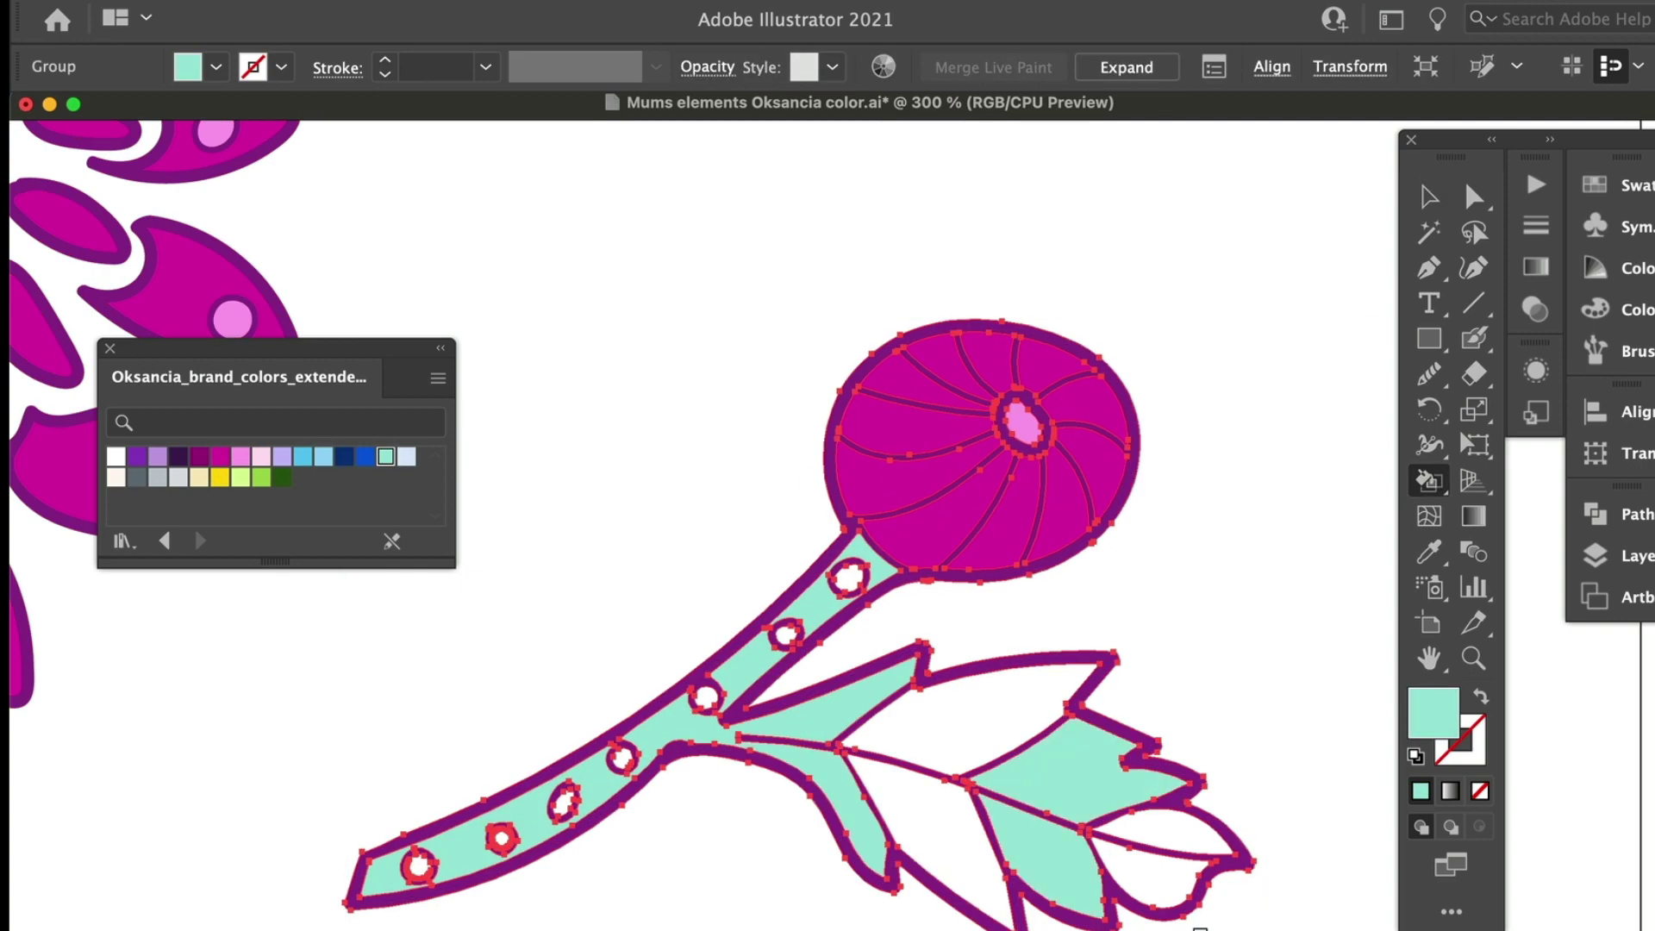
Step: Paint the round flower's circles and outer petals magenta, inner petals light pink, and the next flower magenta
key("super+0")
scroll(850, 793, "up", 5)
key("Left")
key("Left")
key("Left")
key("Left")
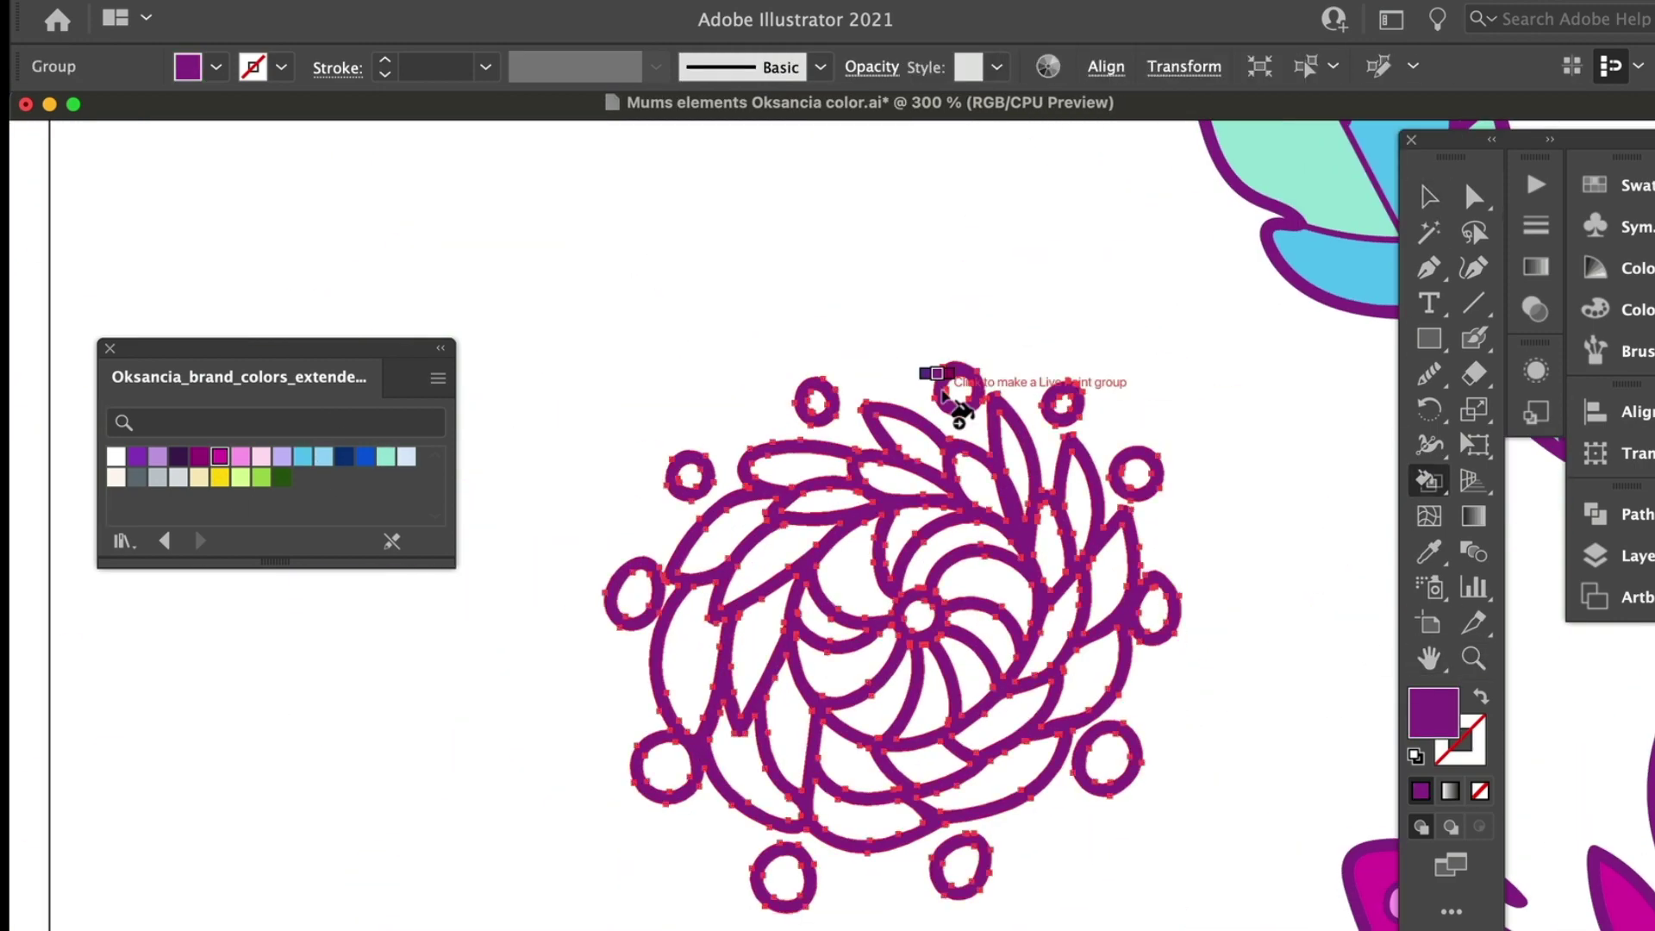
left_click(220, 457)
mouse_move(957, 388)
left_mouse_down()
mouse_move(665, 769)
mouse_move(1147, 470)
left_mouse_up()
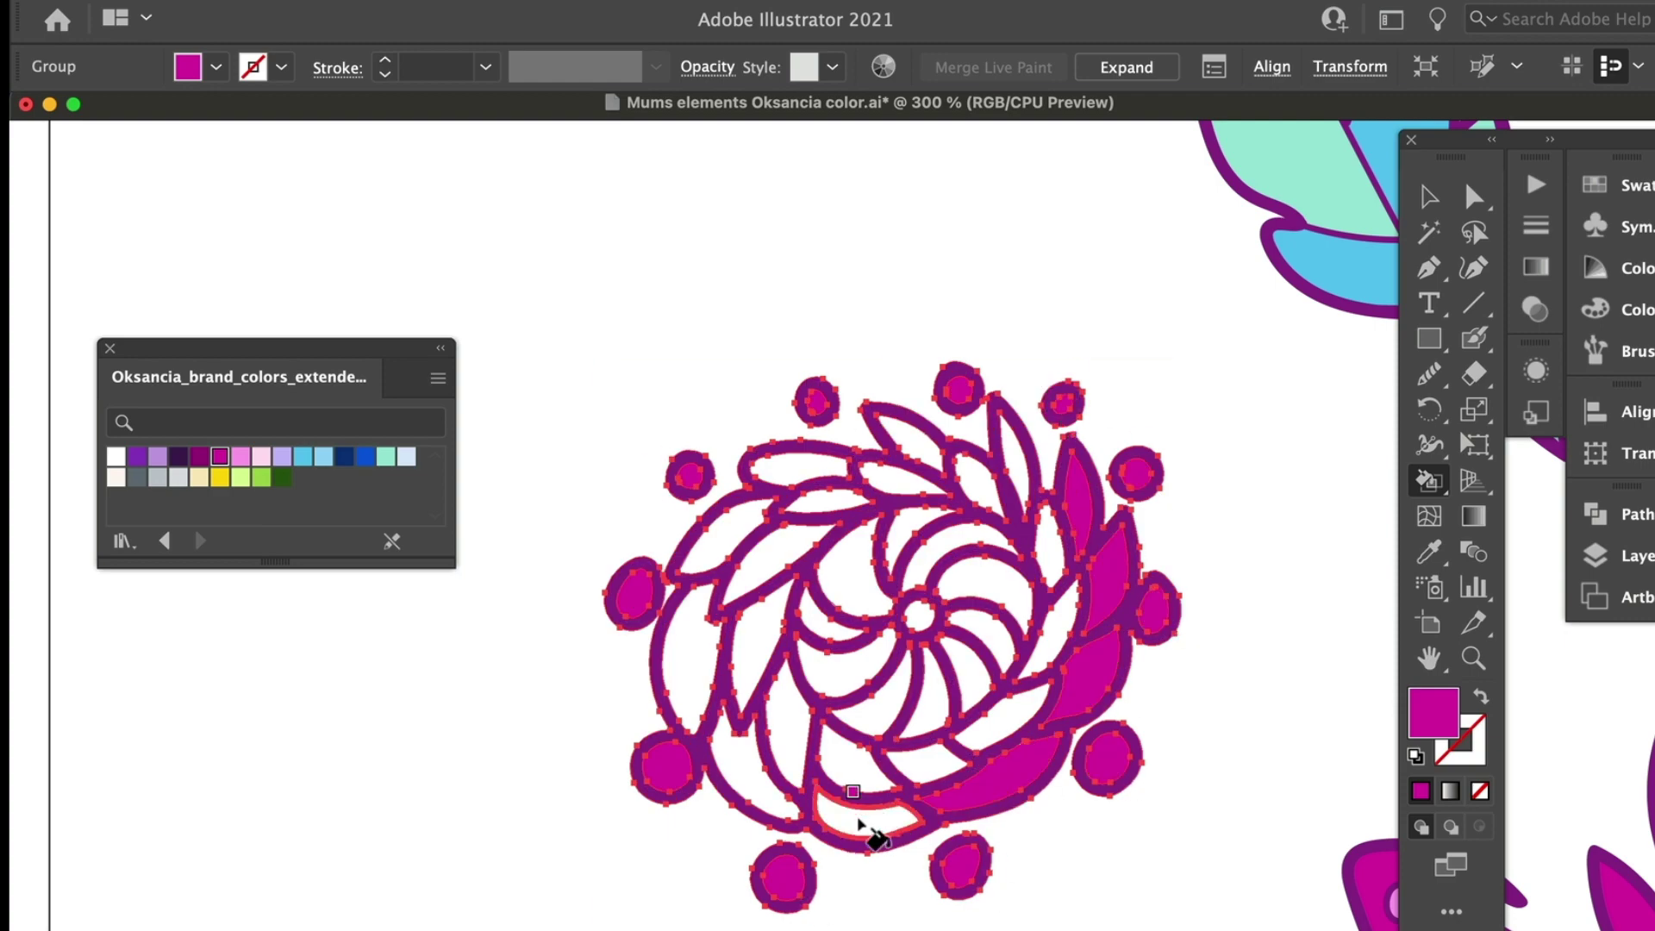
mouse_move(860, 822)
left_mouse_down()
mouse_move(928, 440)
mouse_move(850, 765)
left_mouse_up()
left_click(240, 457)
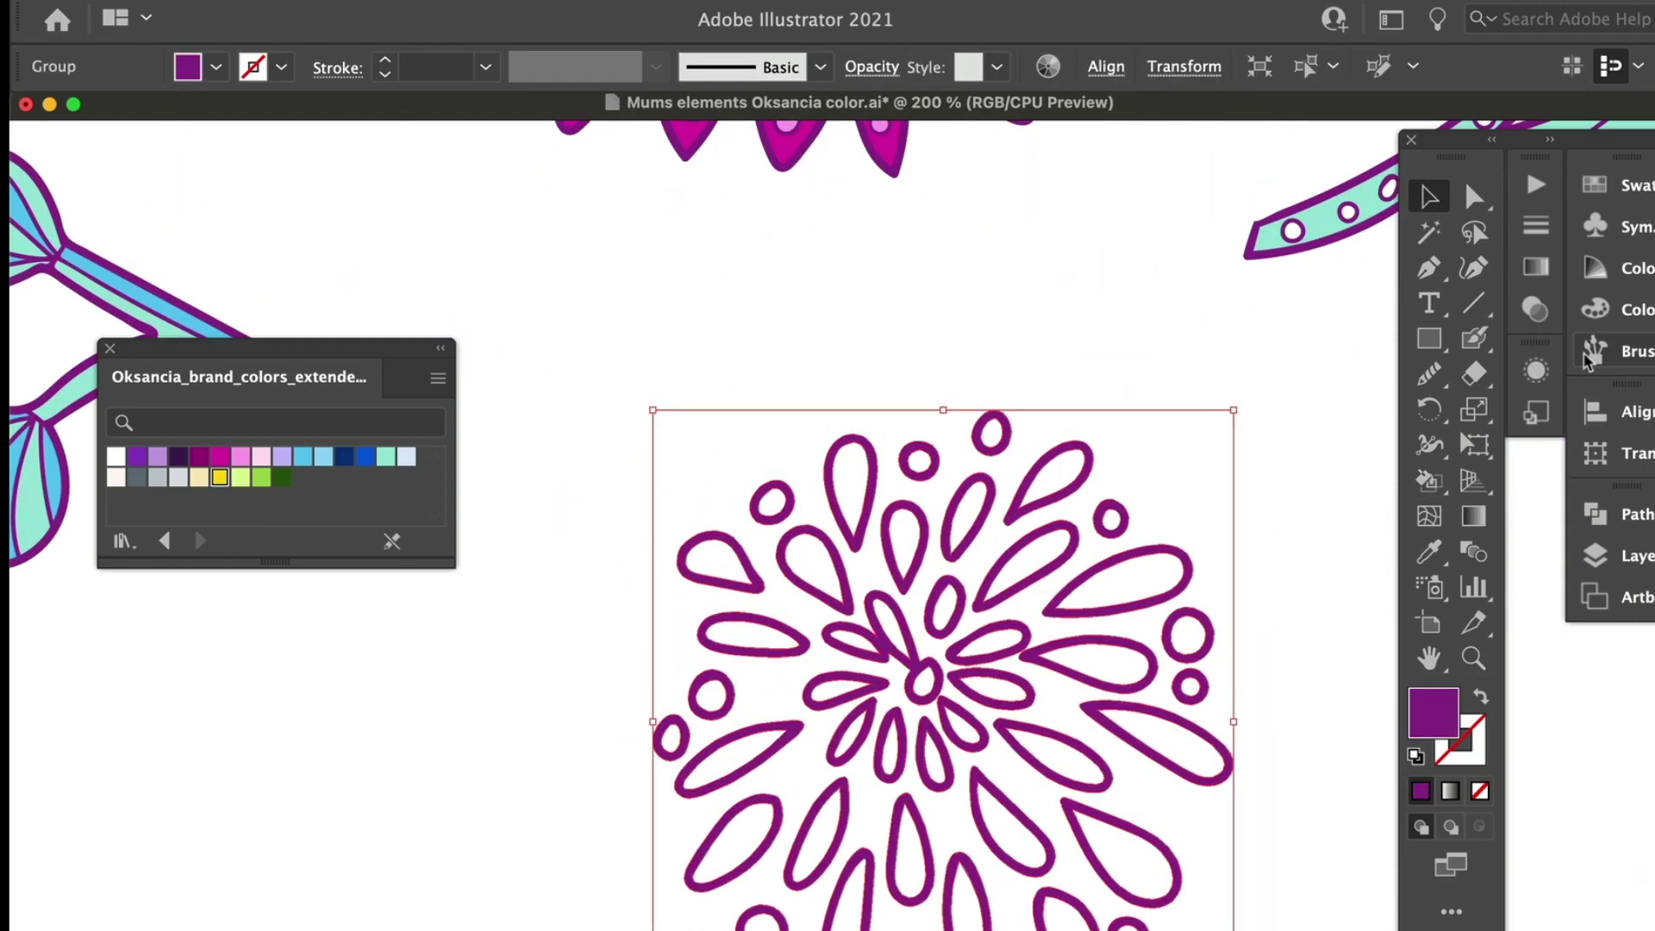
left_click(220, 457)
left_click(1051, 476)
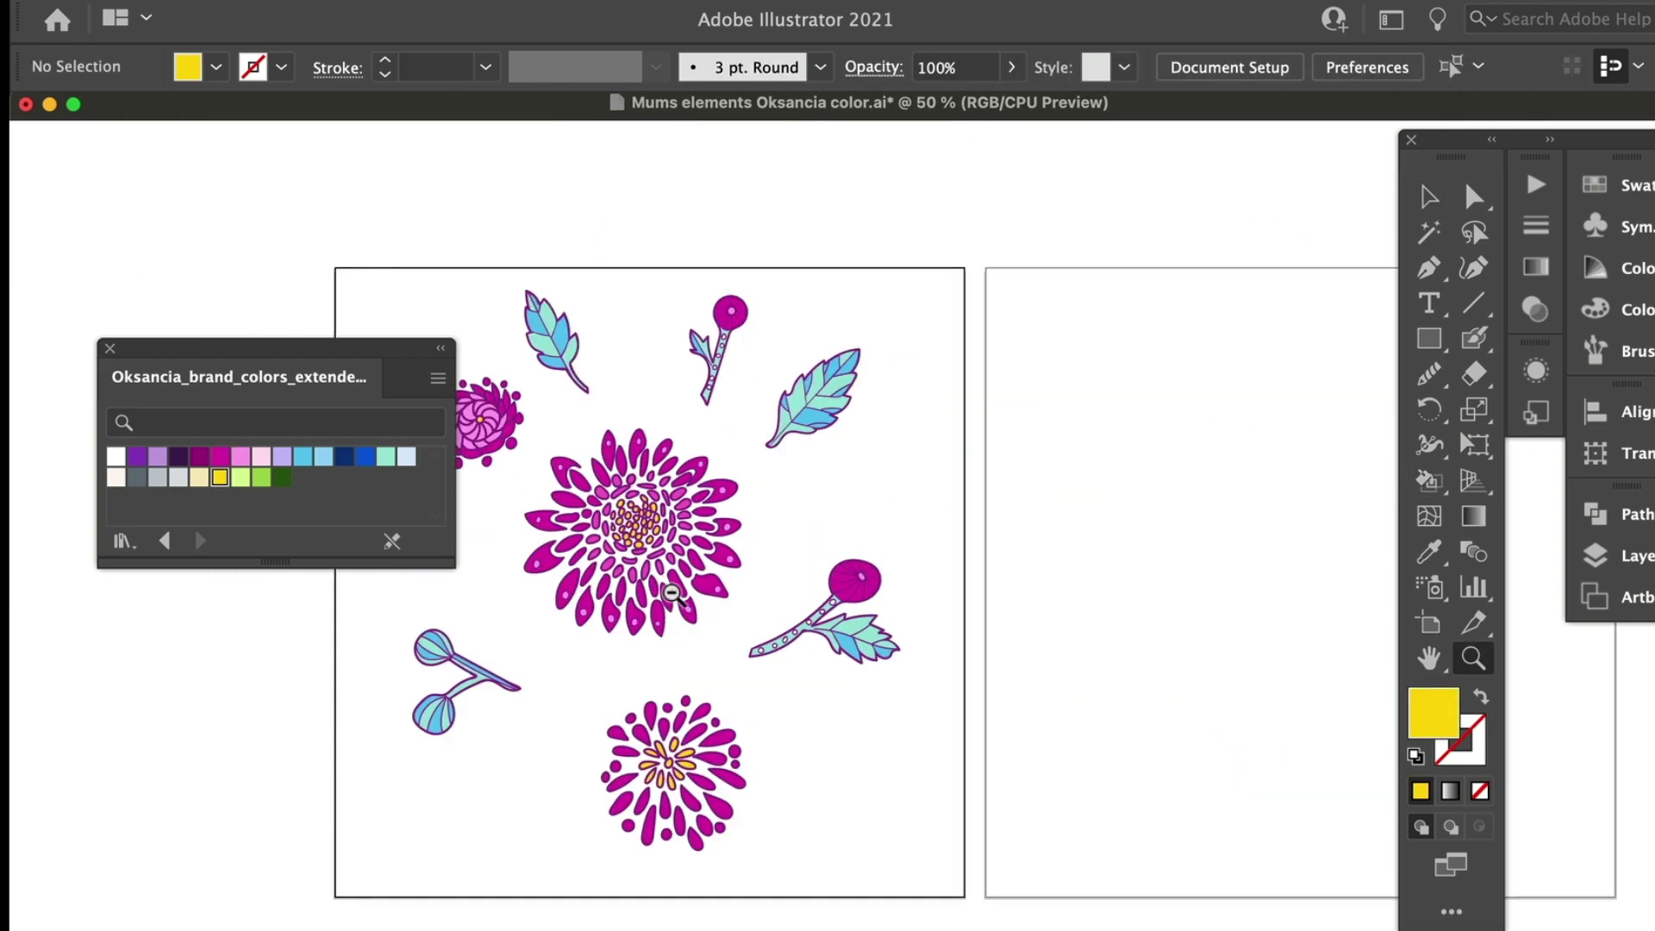
key("super+equal")
Step: Place rotated chrysanthemum copies at the right edge and near the top right of the tile
left_click_drag(218, 363, 333, 407)
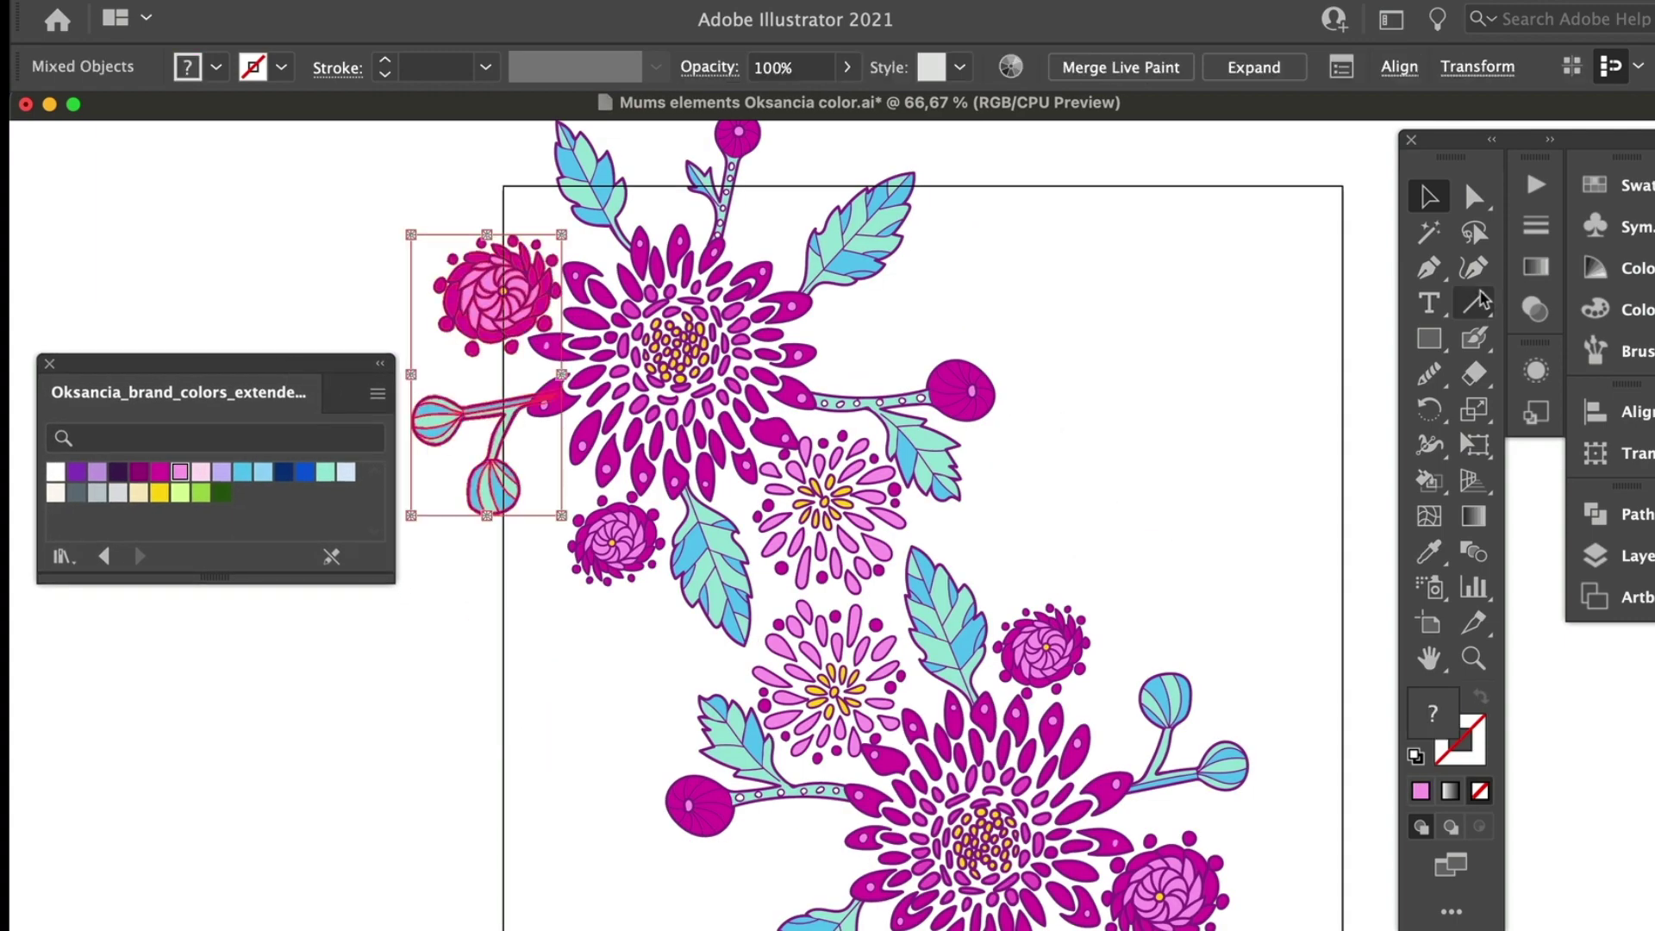
left_click(1536, 184)
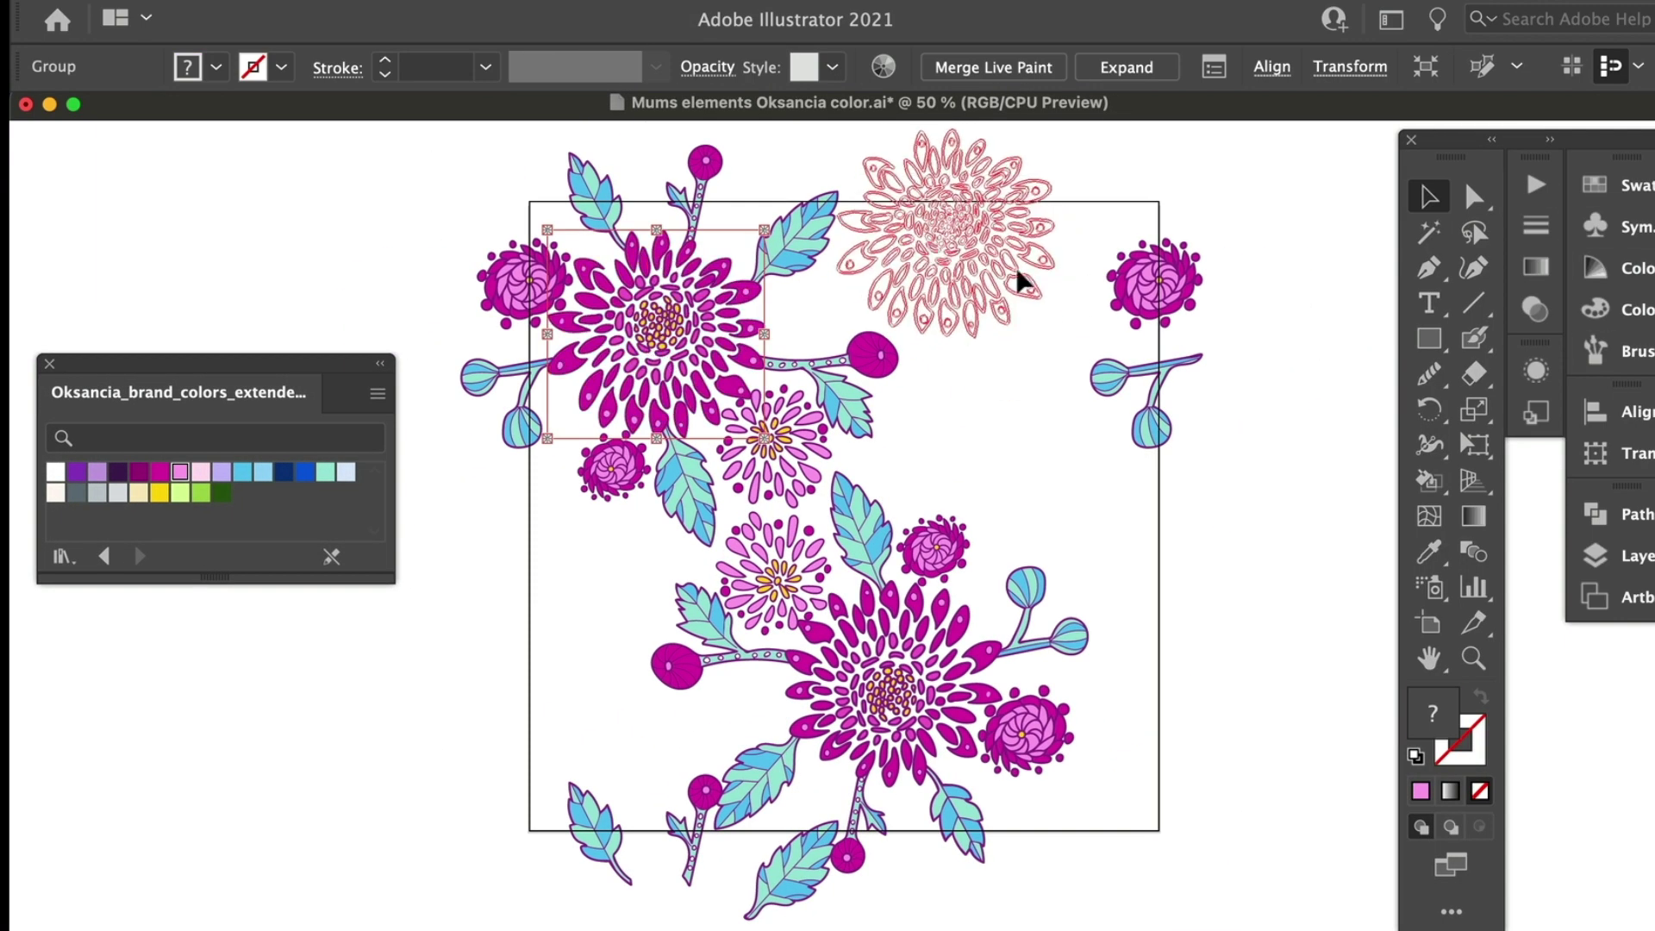
left_click_drag(1017, 277, 1216, 493)
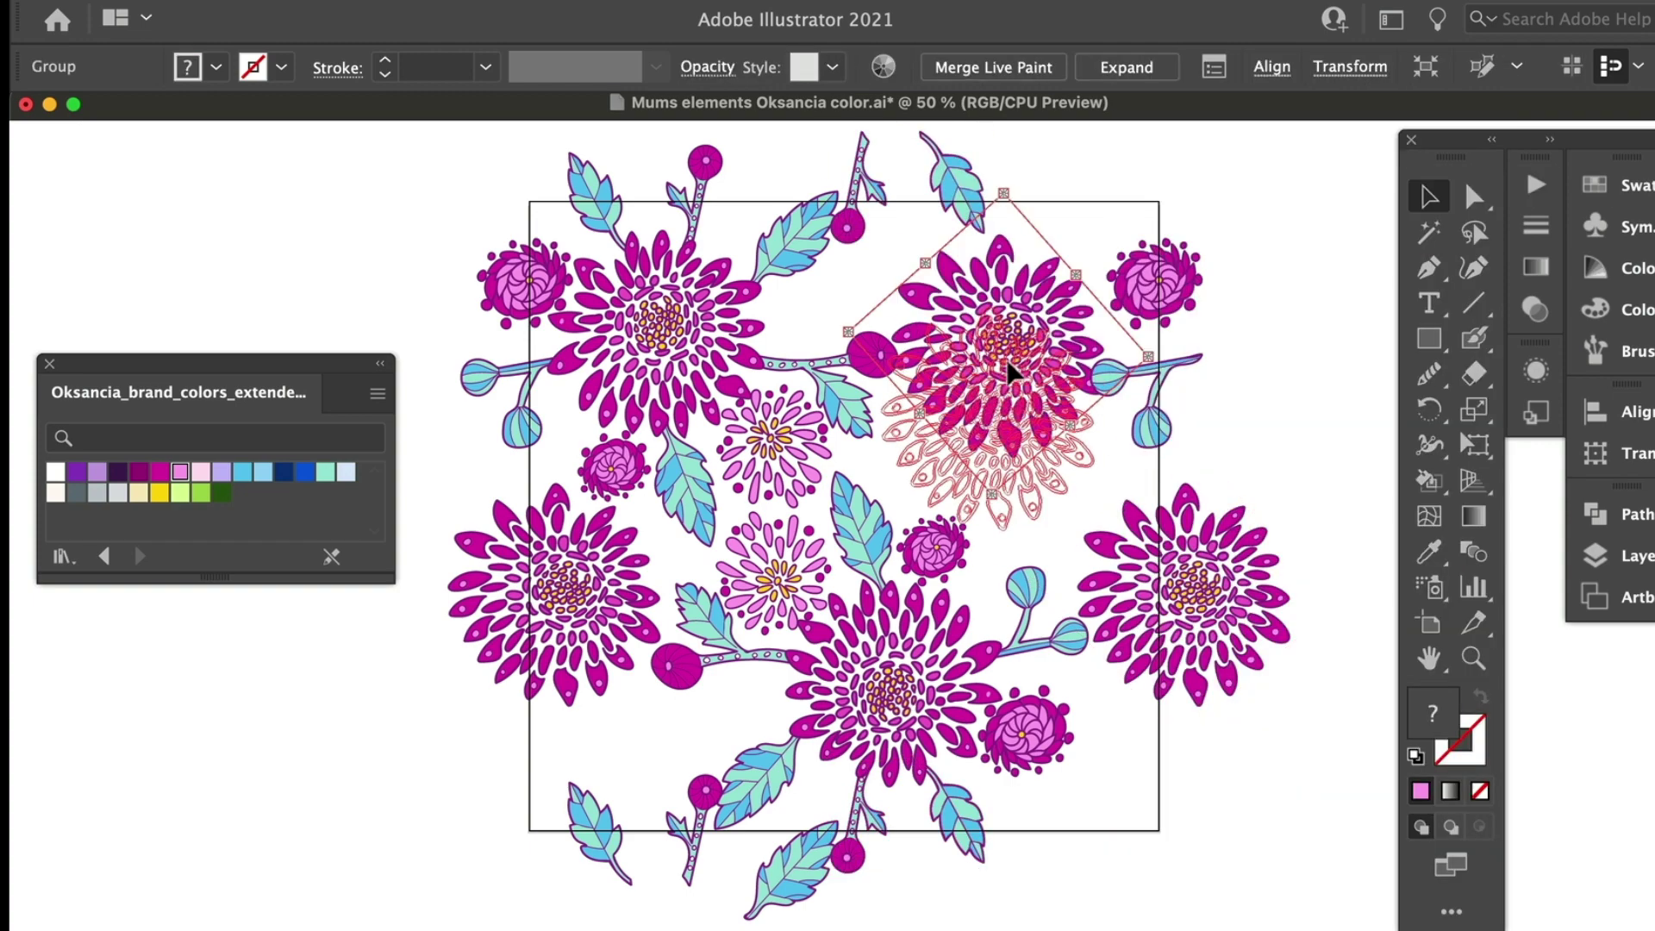
left_click_drag(1007, 360, 1131, 354)
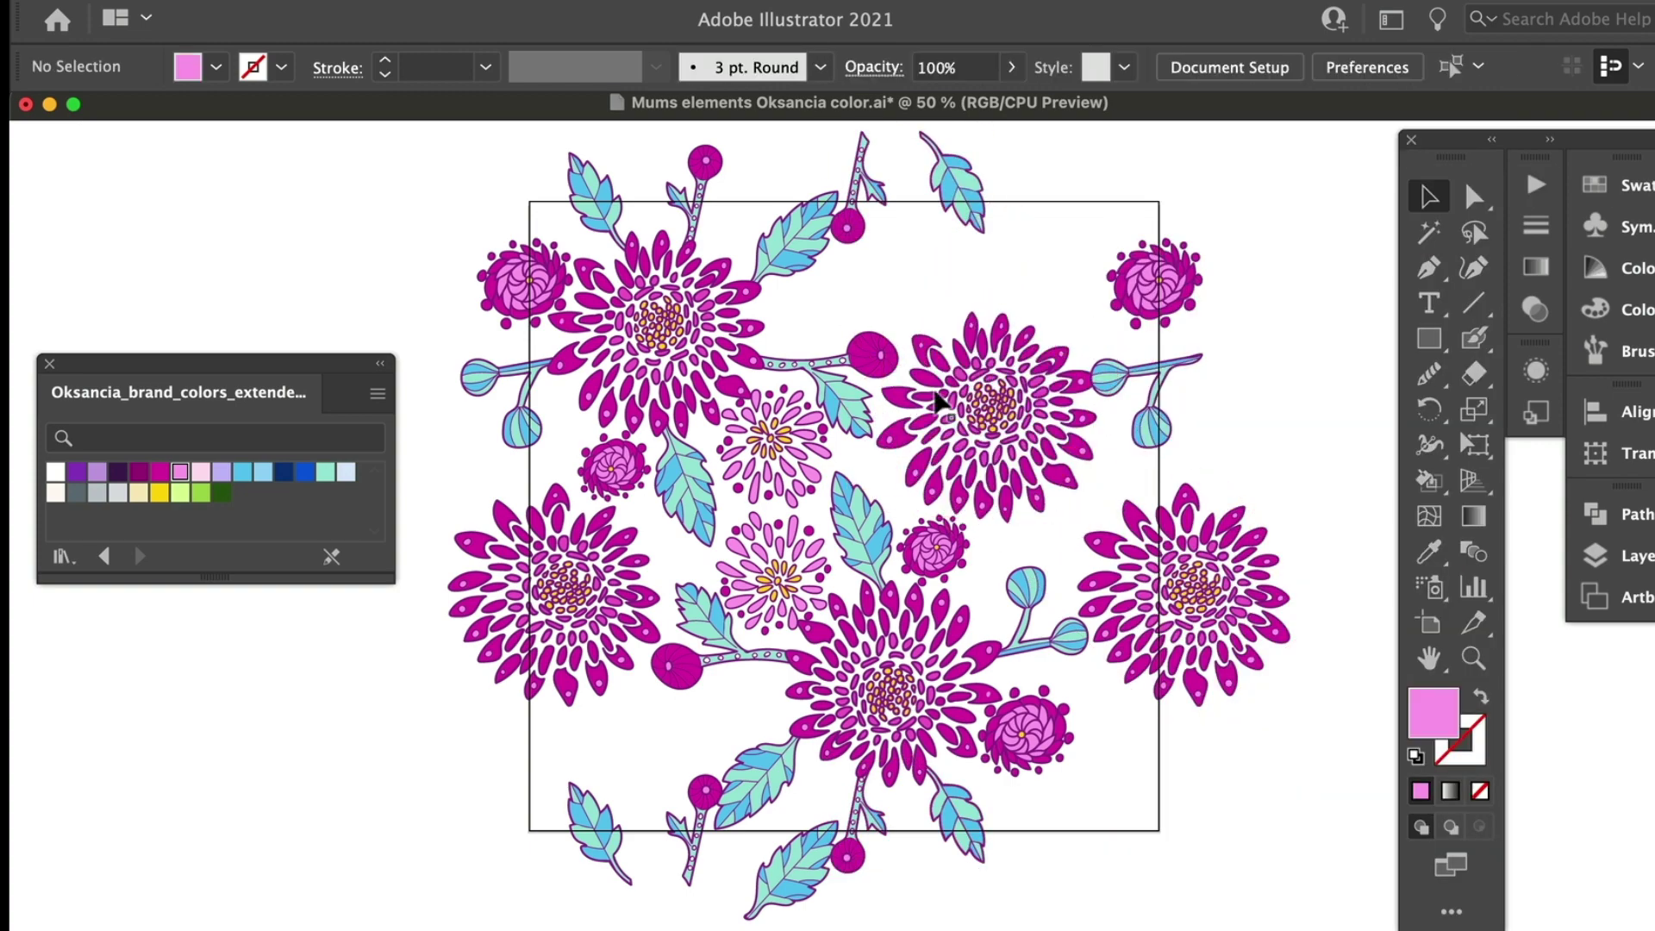
Step: Scatter small pink flower copies across the tile and delete the bottom-left berry sprig
left_click(1059, 259)
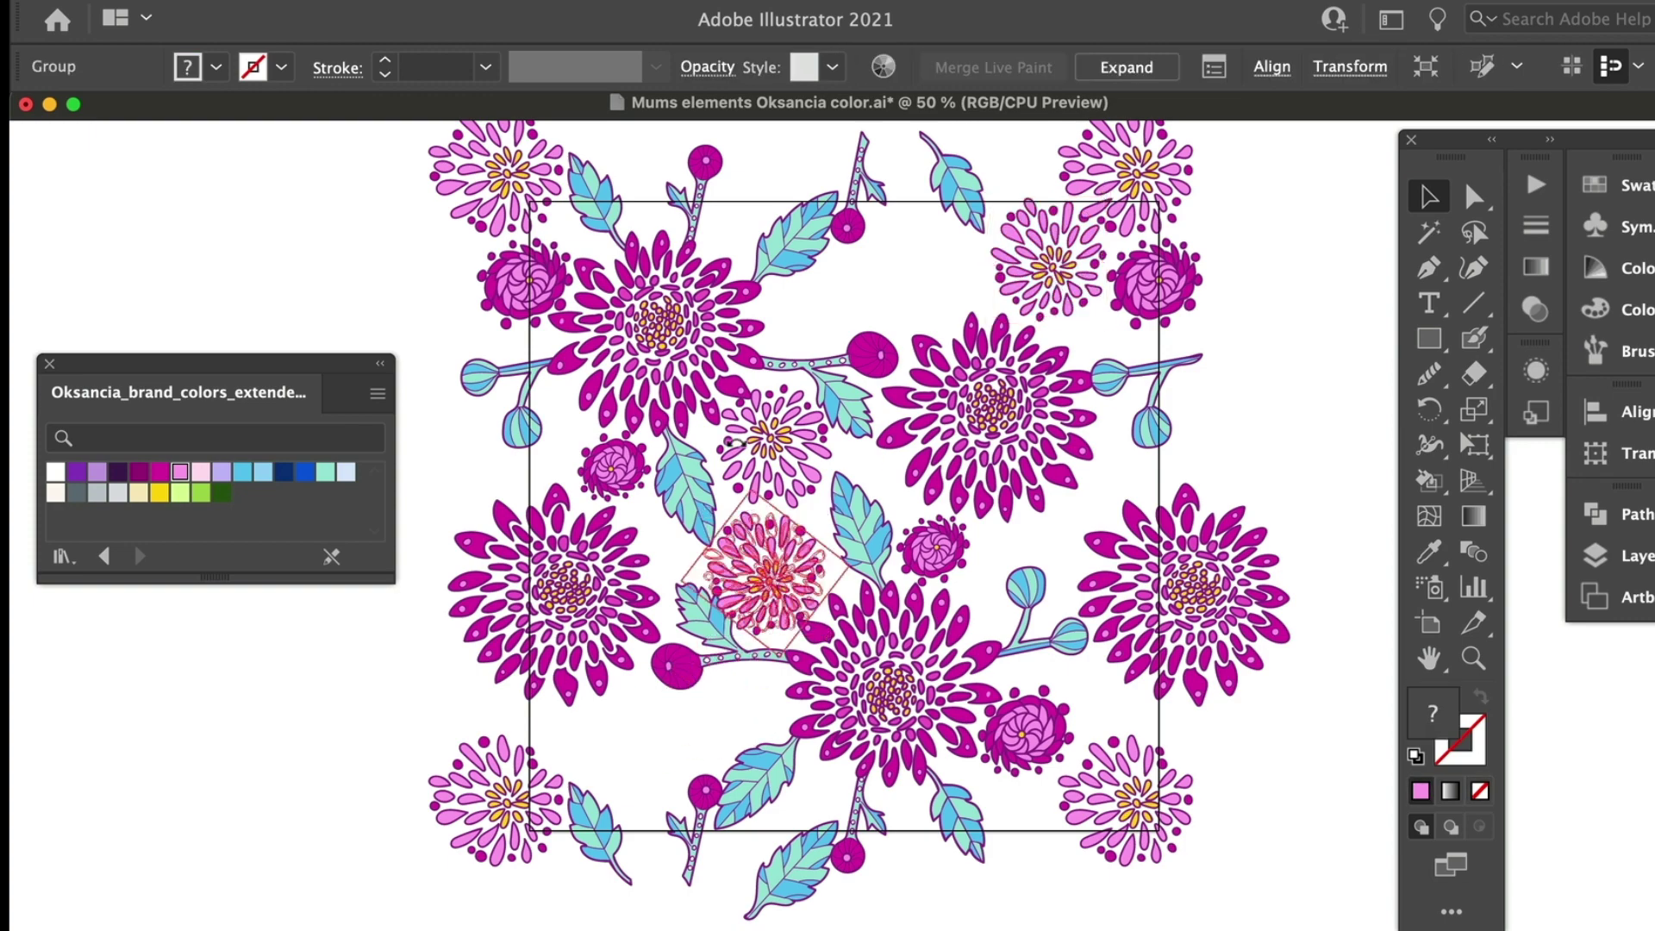
left_click(1291, 429)
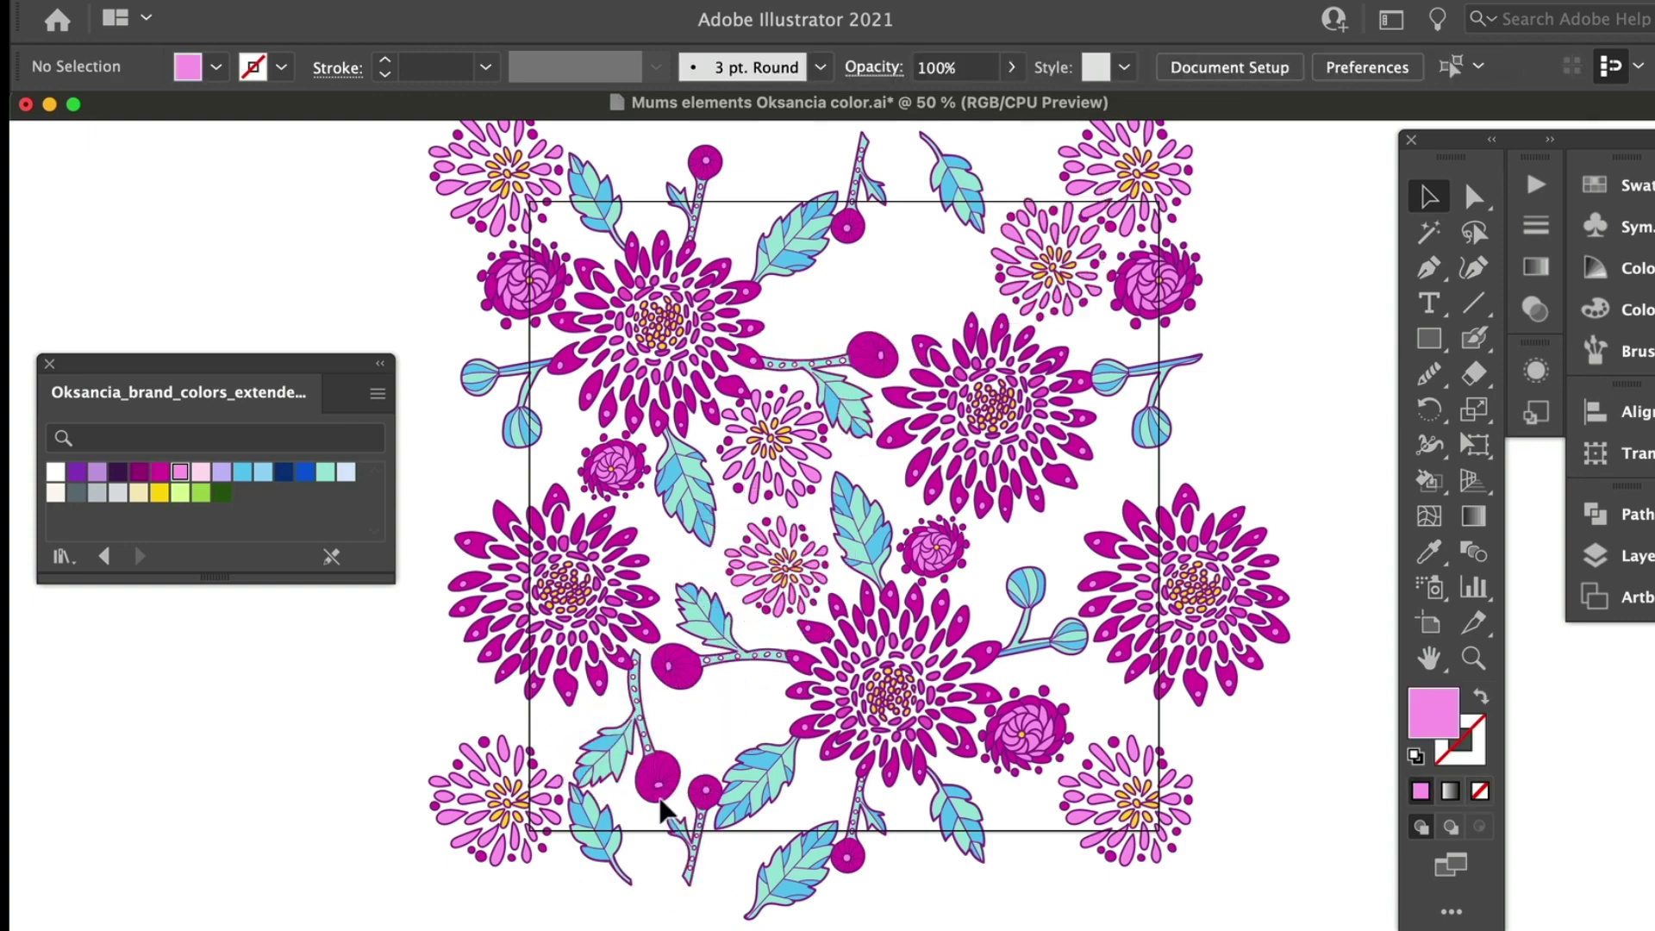
left_click(661, 798)
key("Delete")
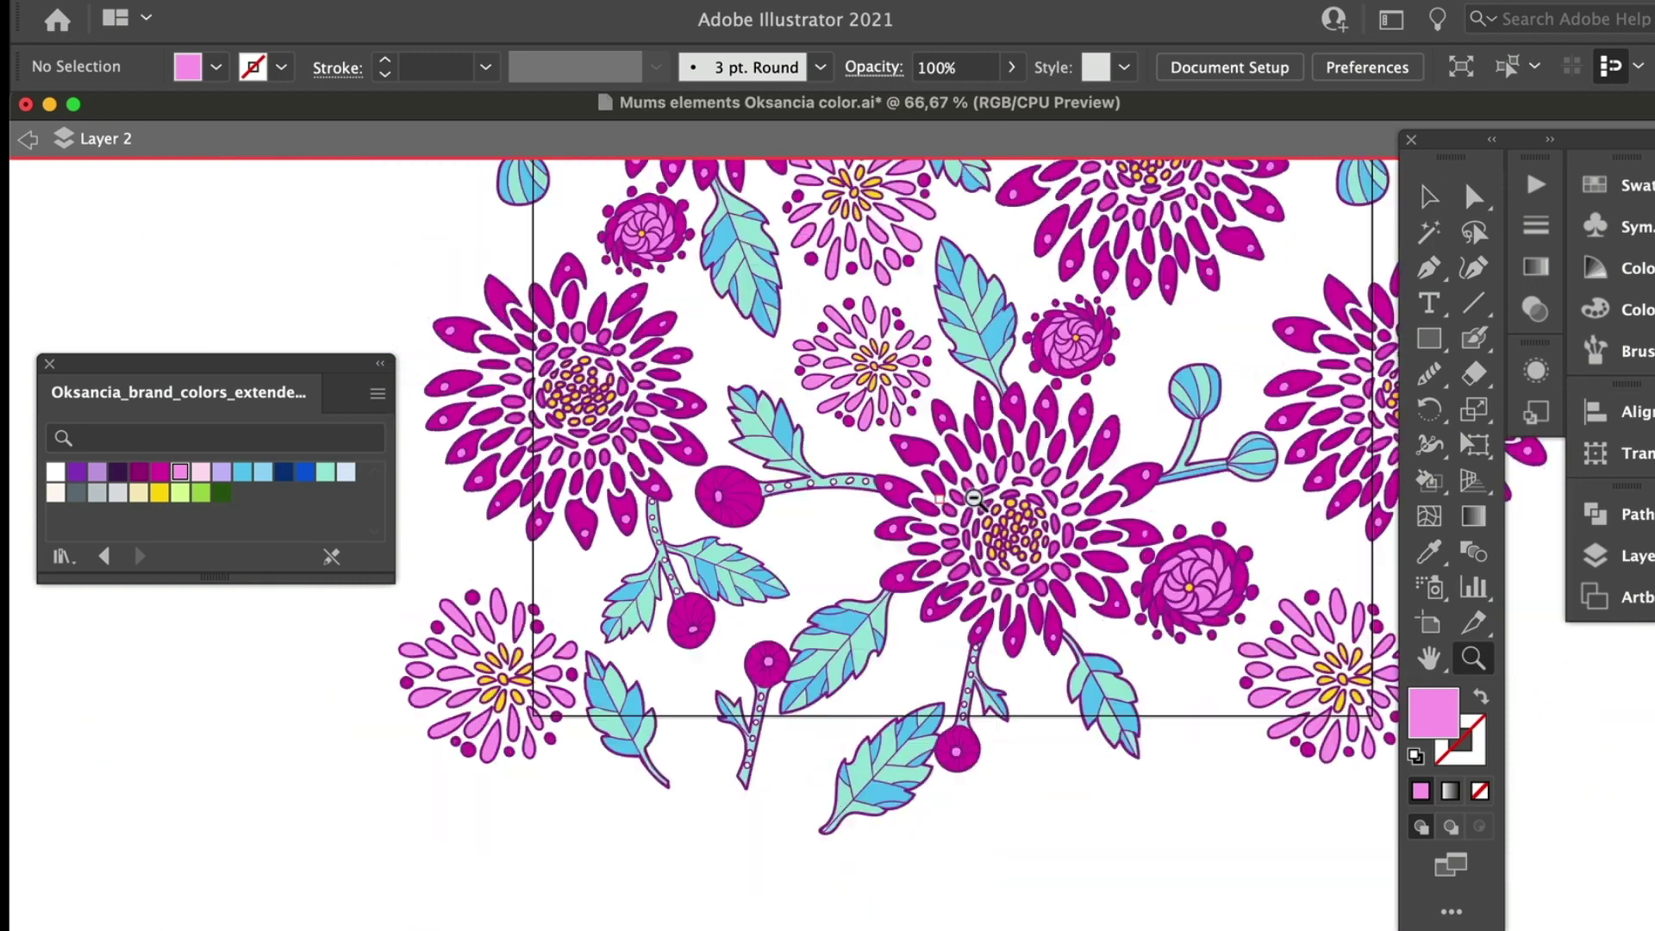
left_click(907, 638)
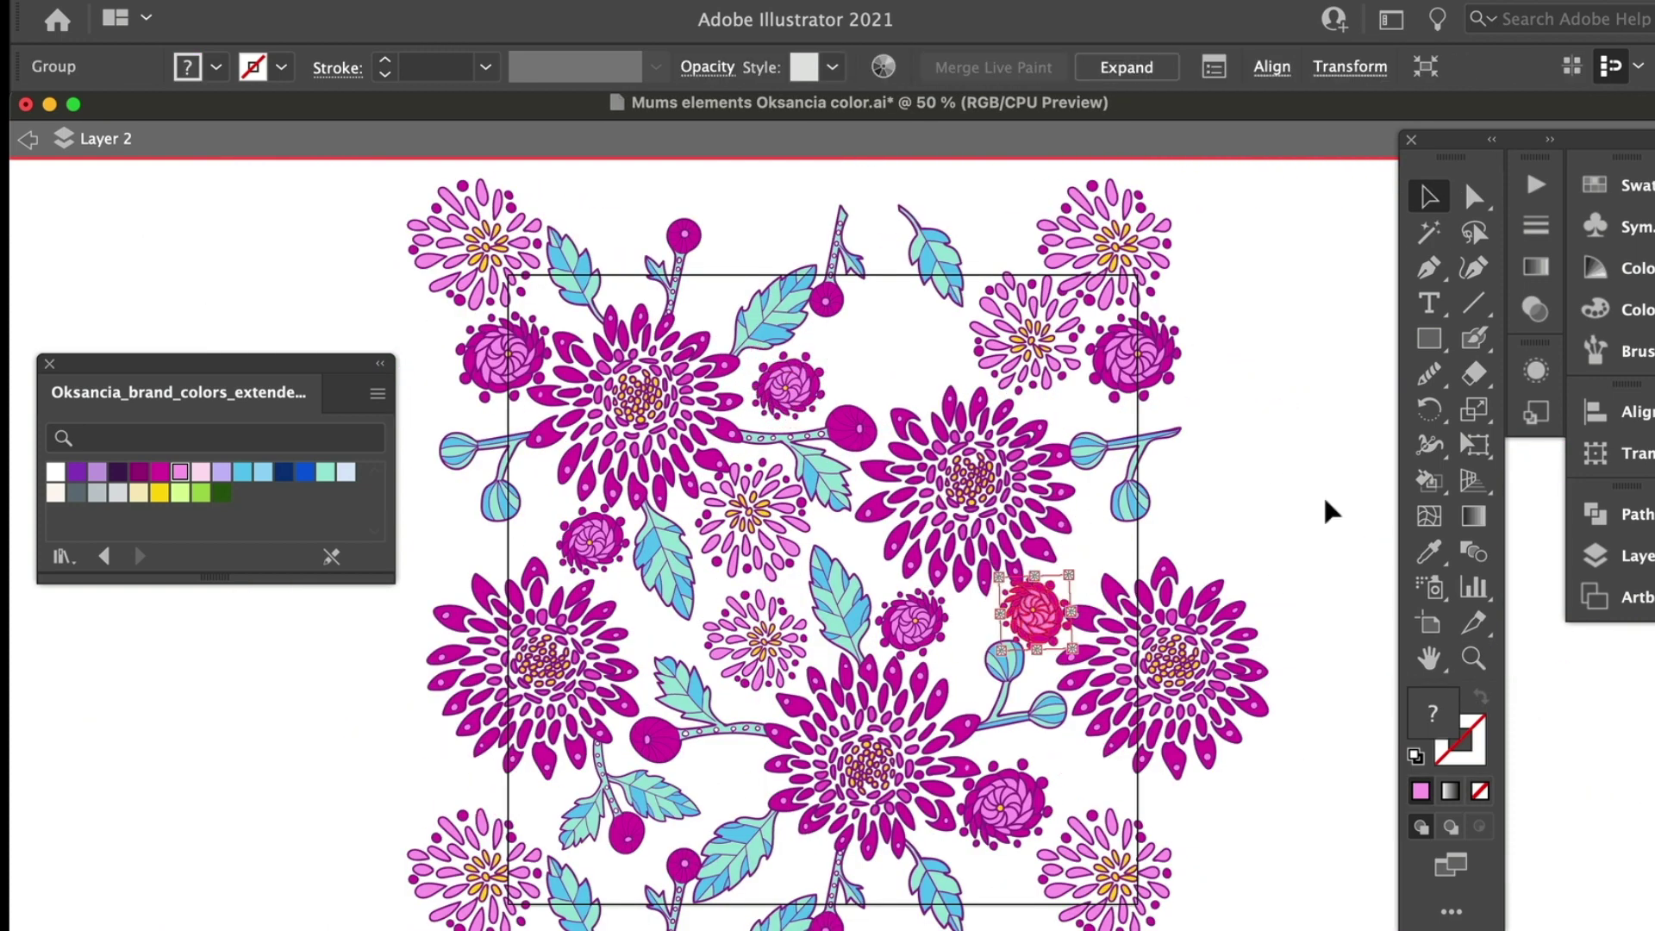
left_click(1144, 496)
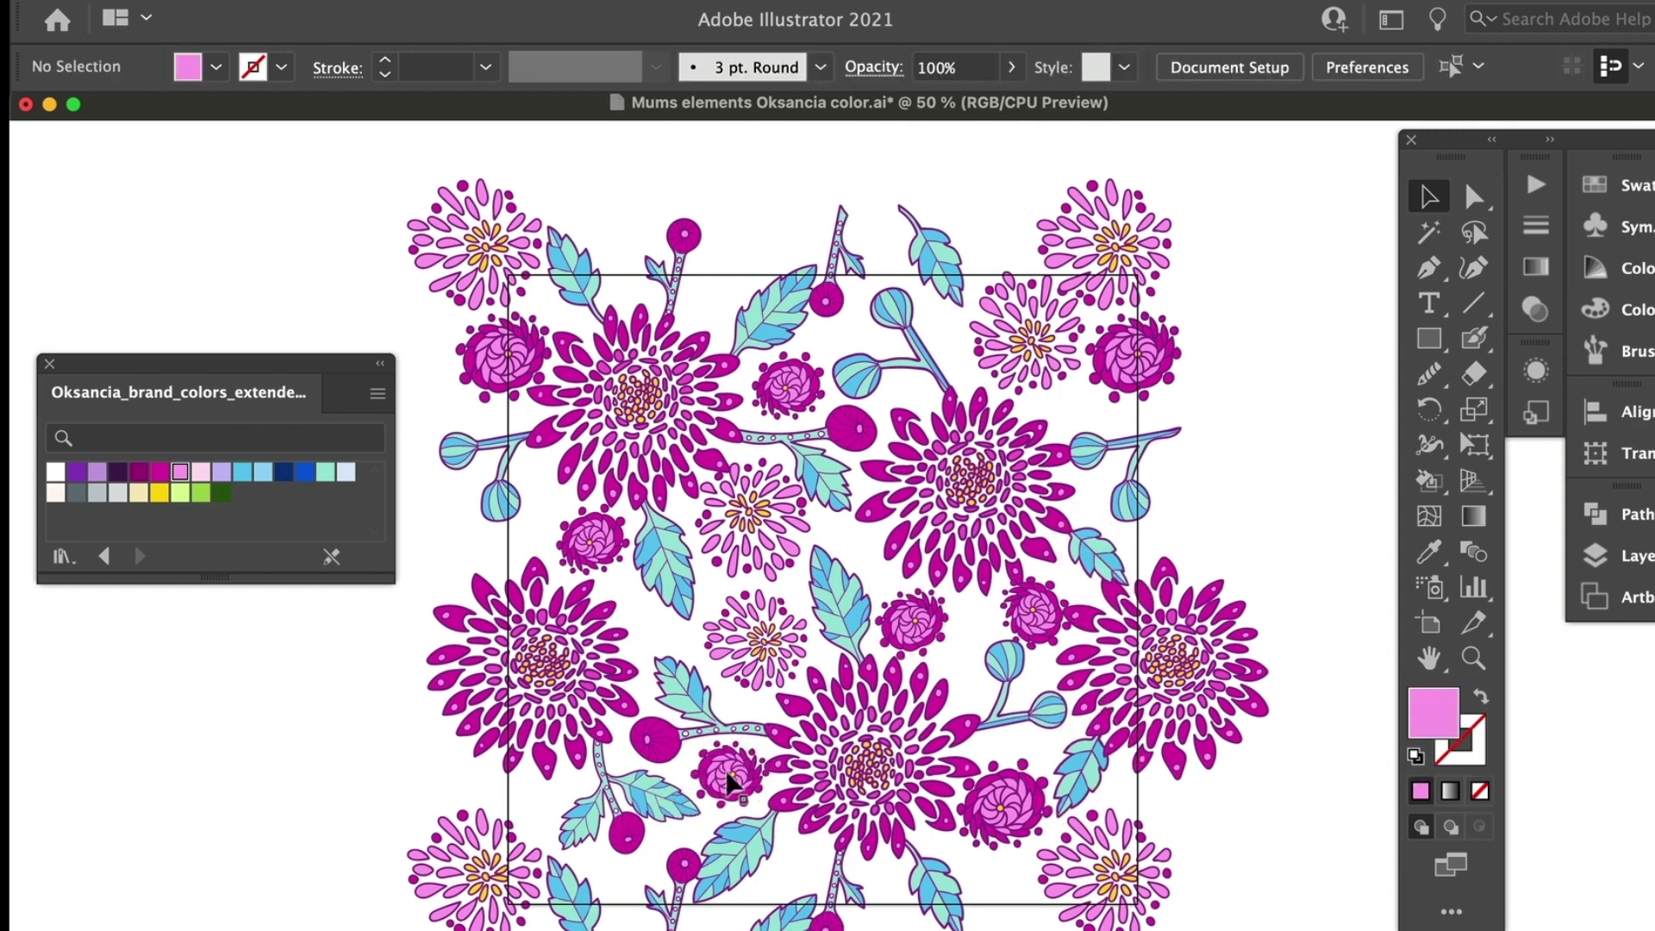
left_click(1536, 184)
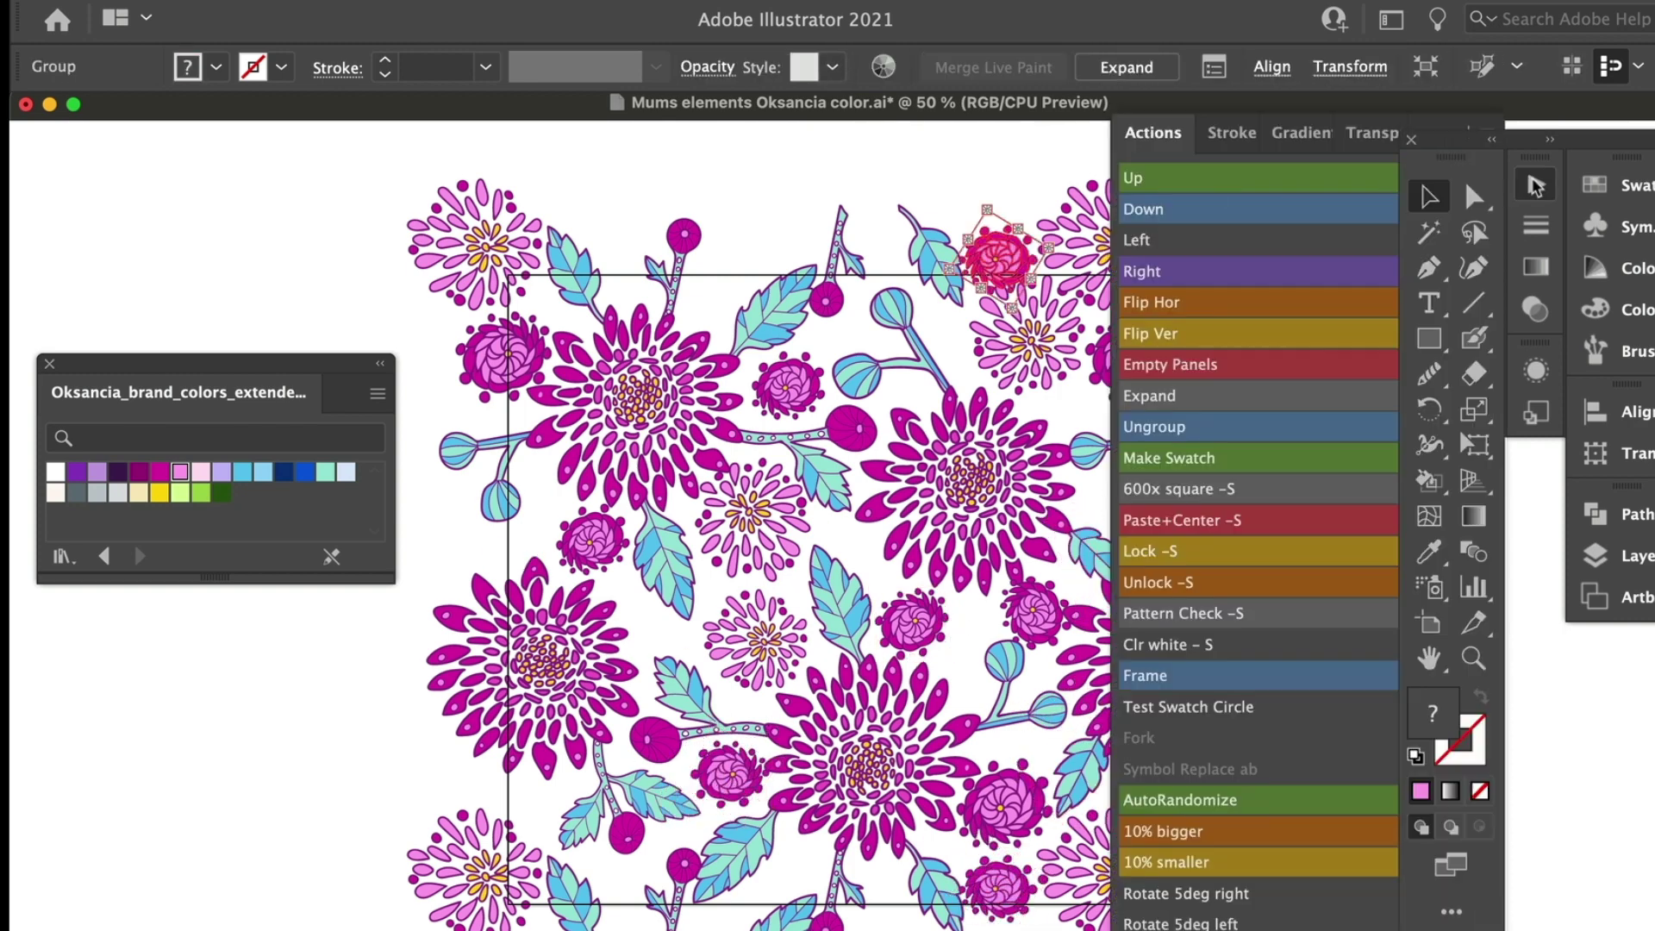
key("shift+Tab")
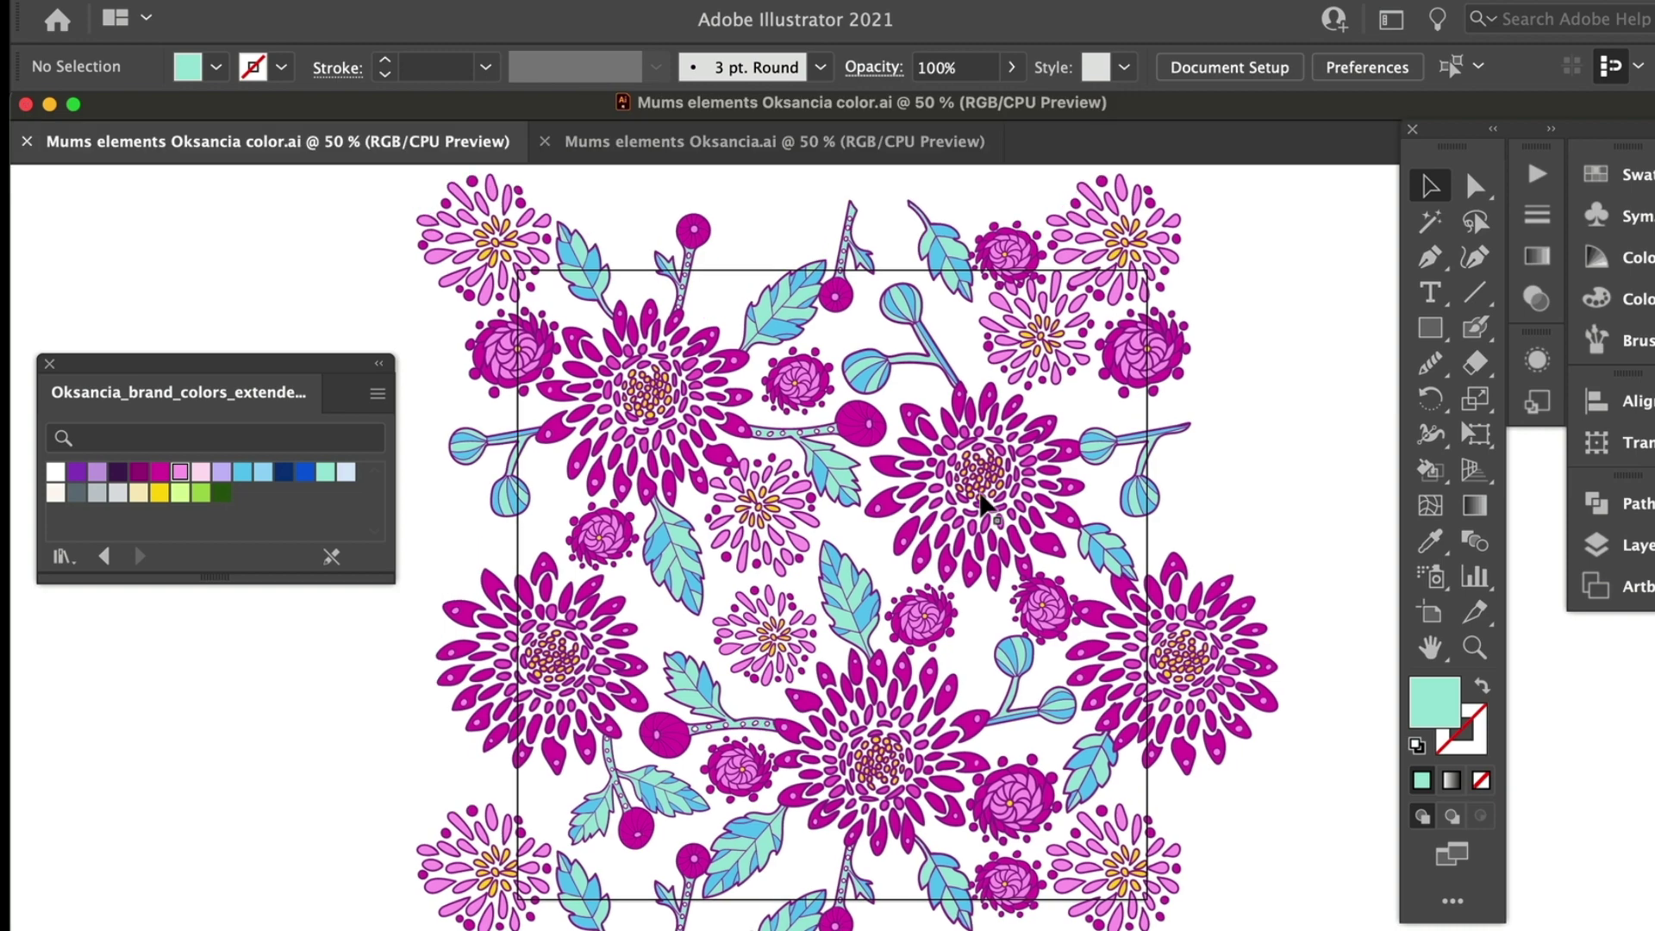
Step: Check the leafy sprigs and save the chrysanthemum document
left_click(867, 893)
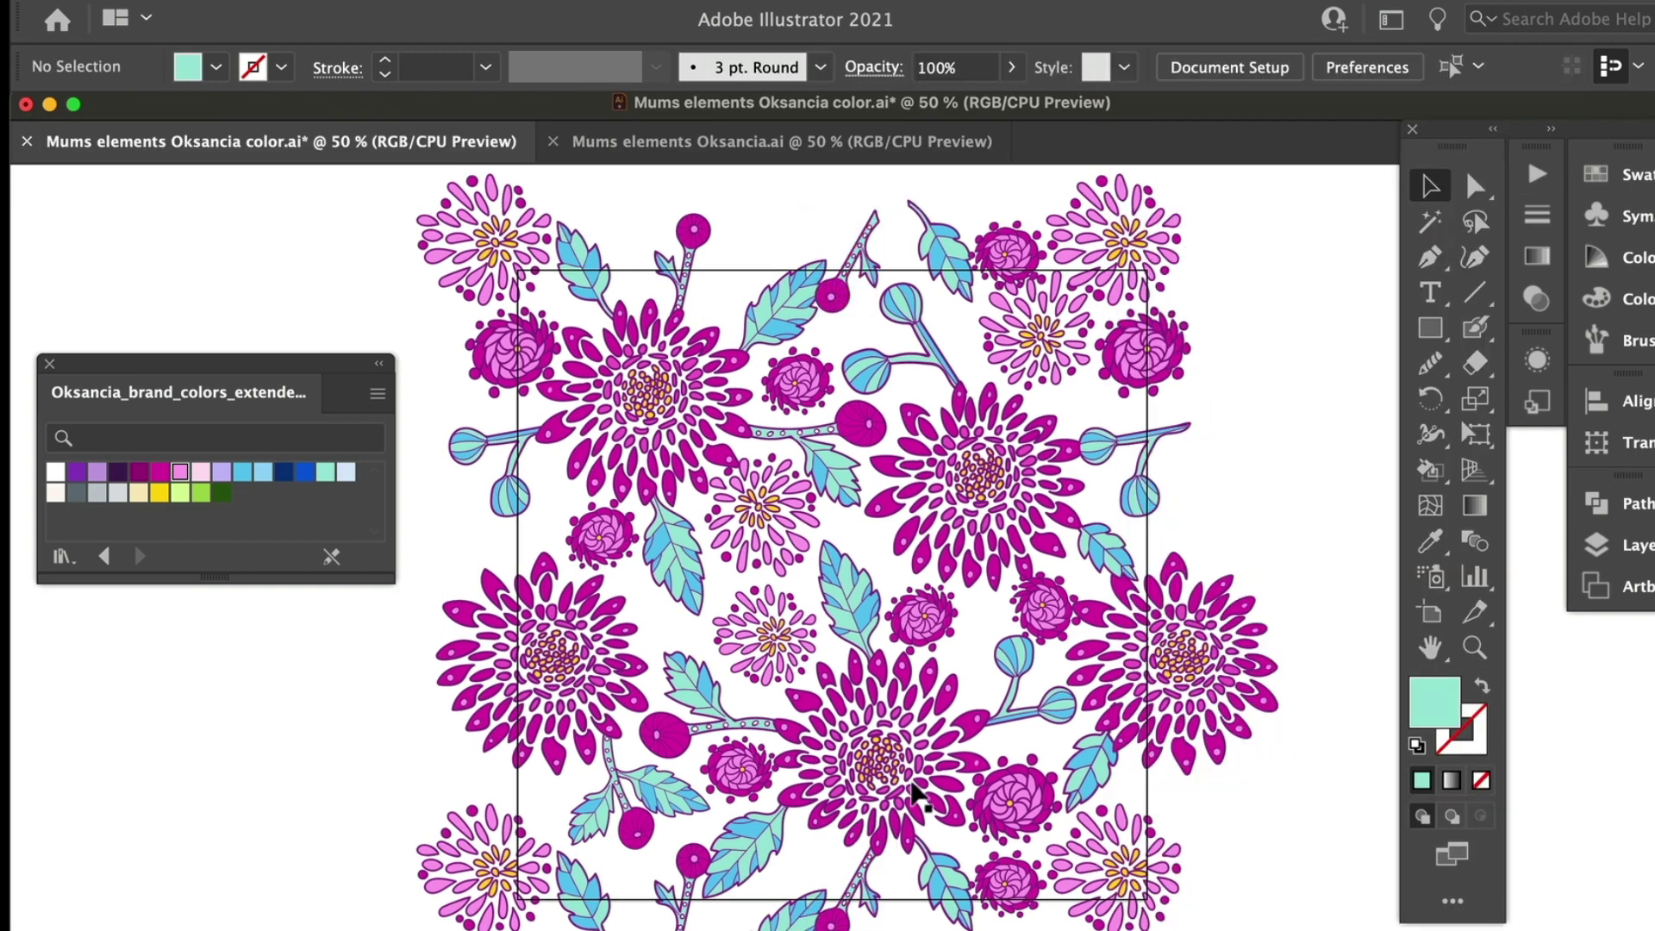
left_click(509, 470)
left_click(1539, 176)
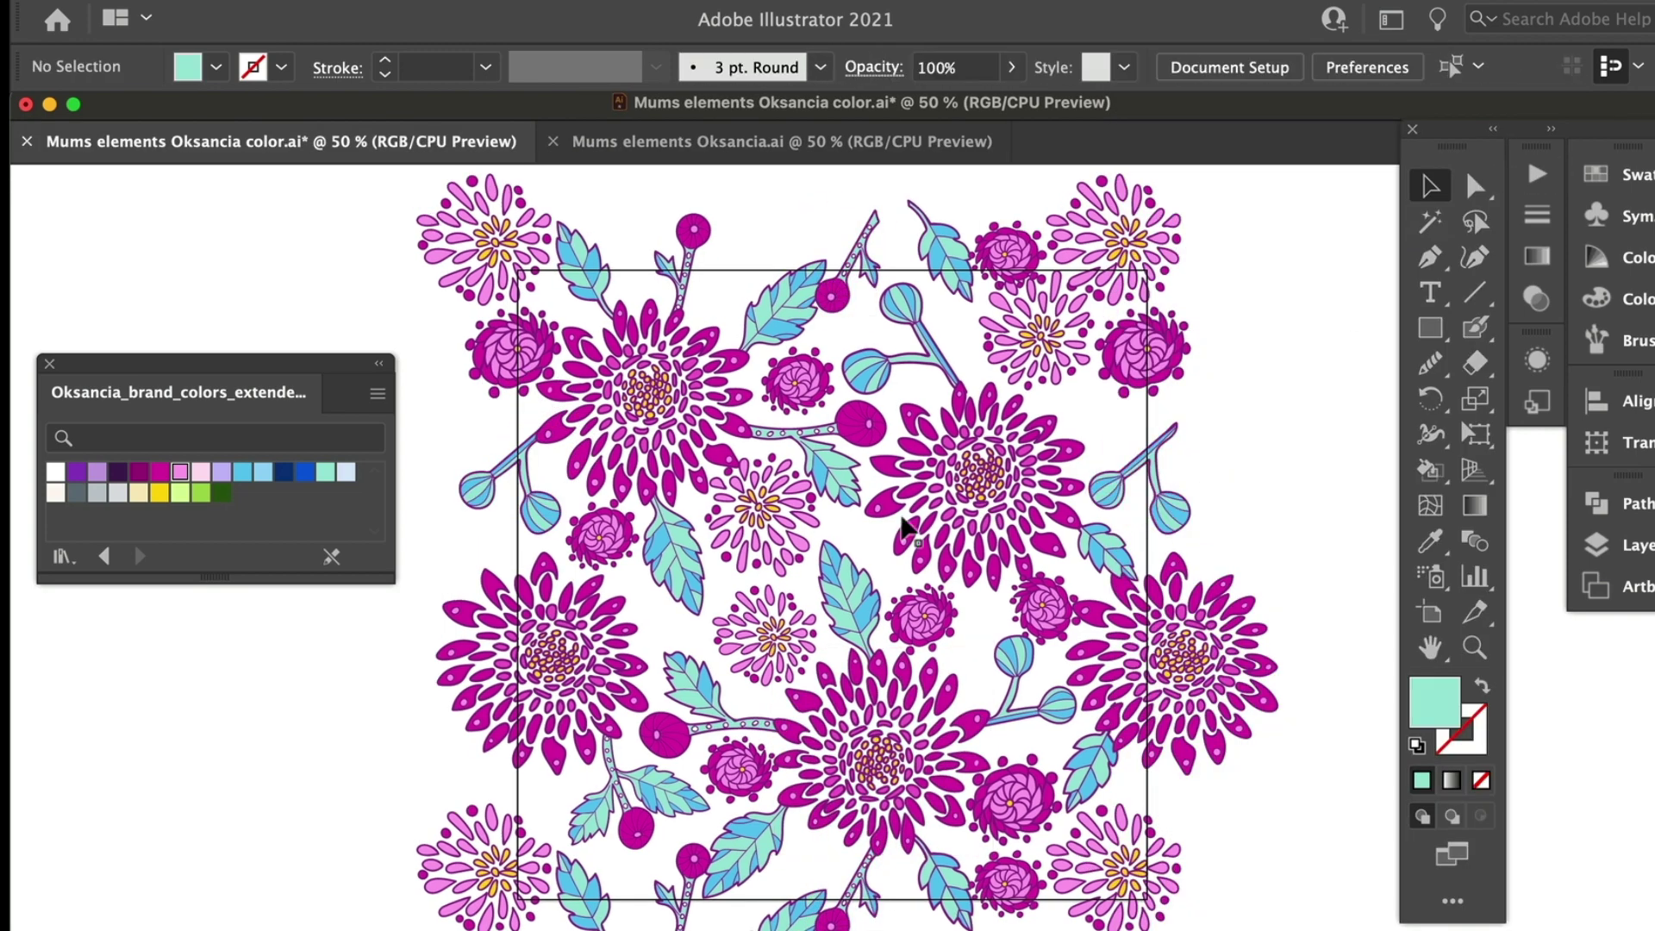
key("cmd+s")
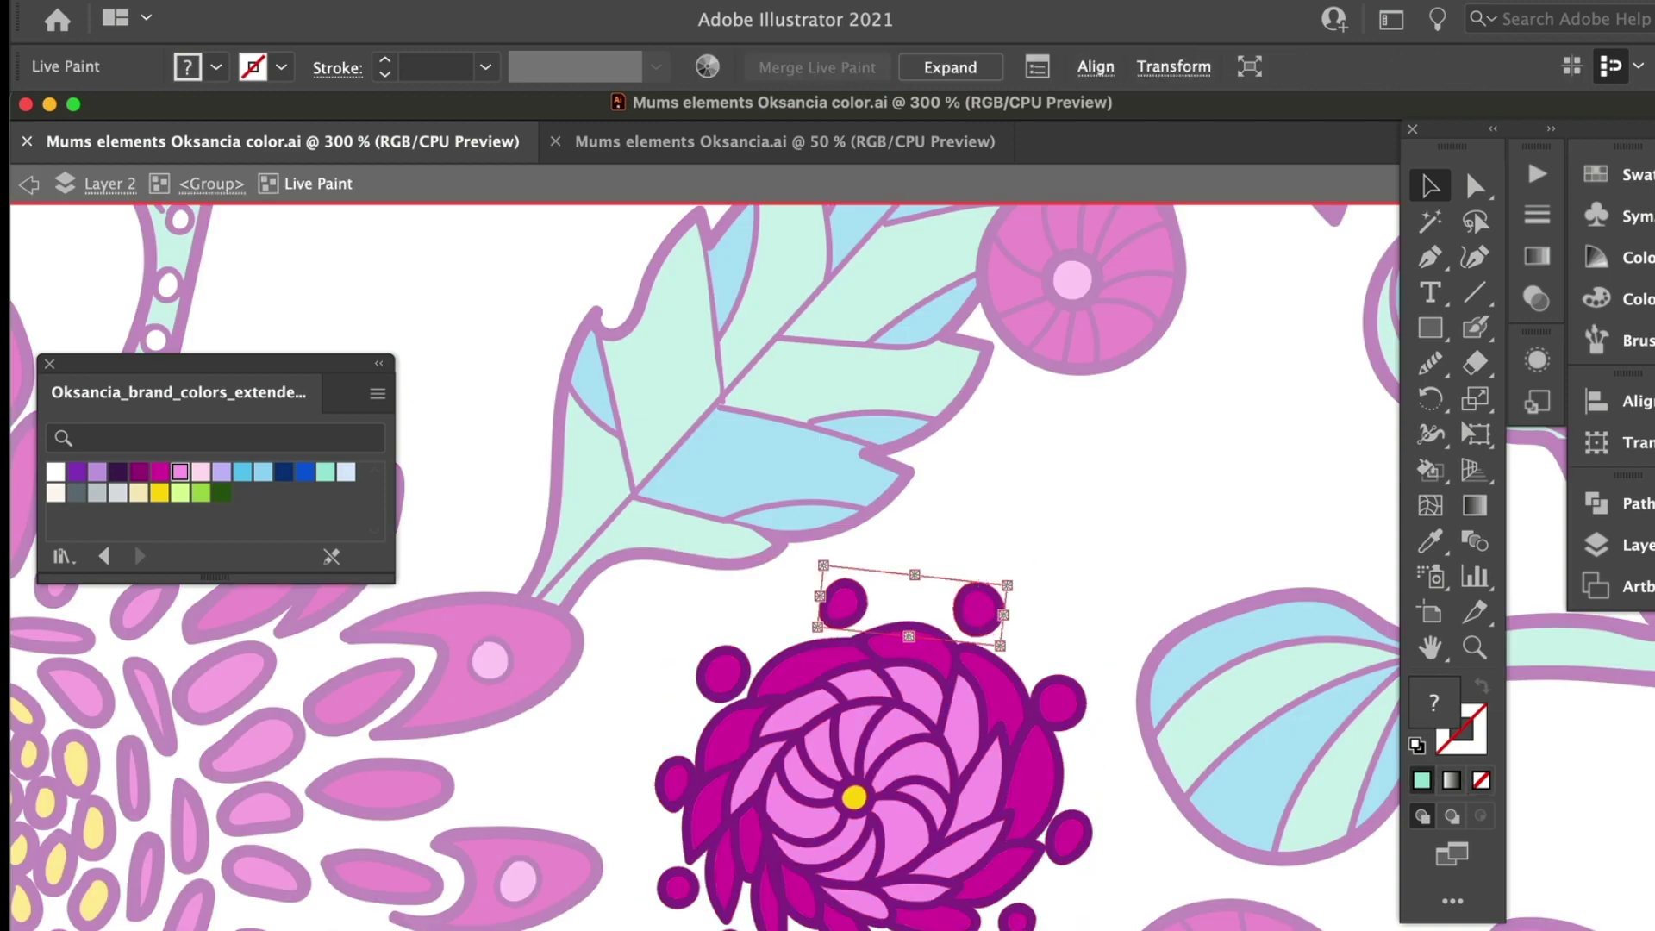
Step: Duplicate the two buds above a flower into the empty gap nearby
left_click(1039, 602)
left_click(972, 634)
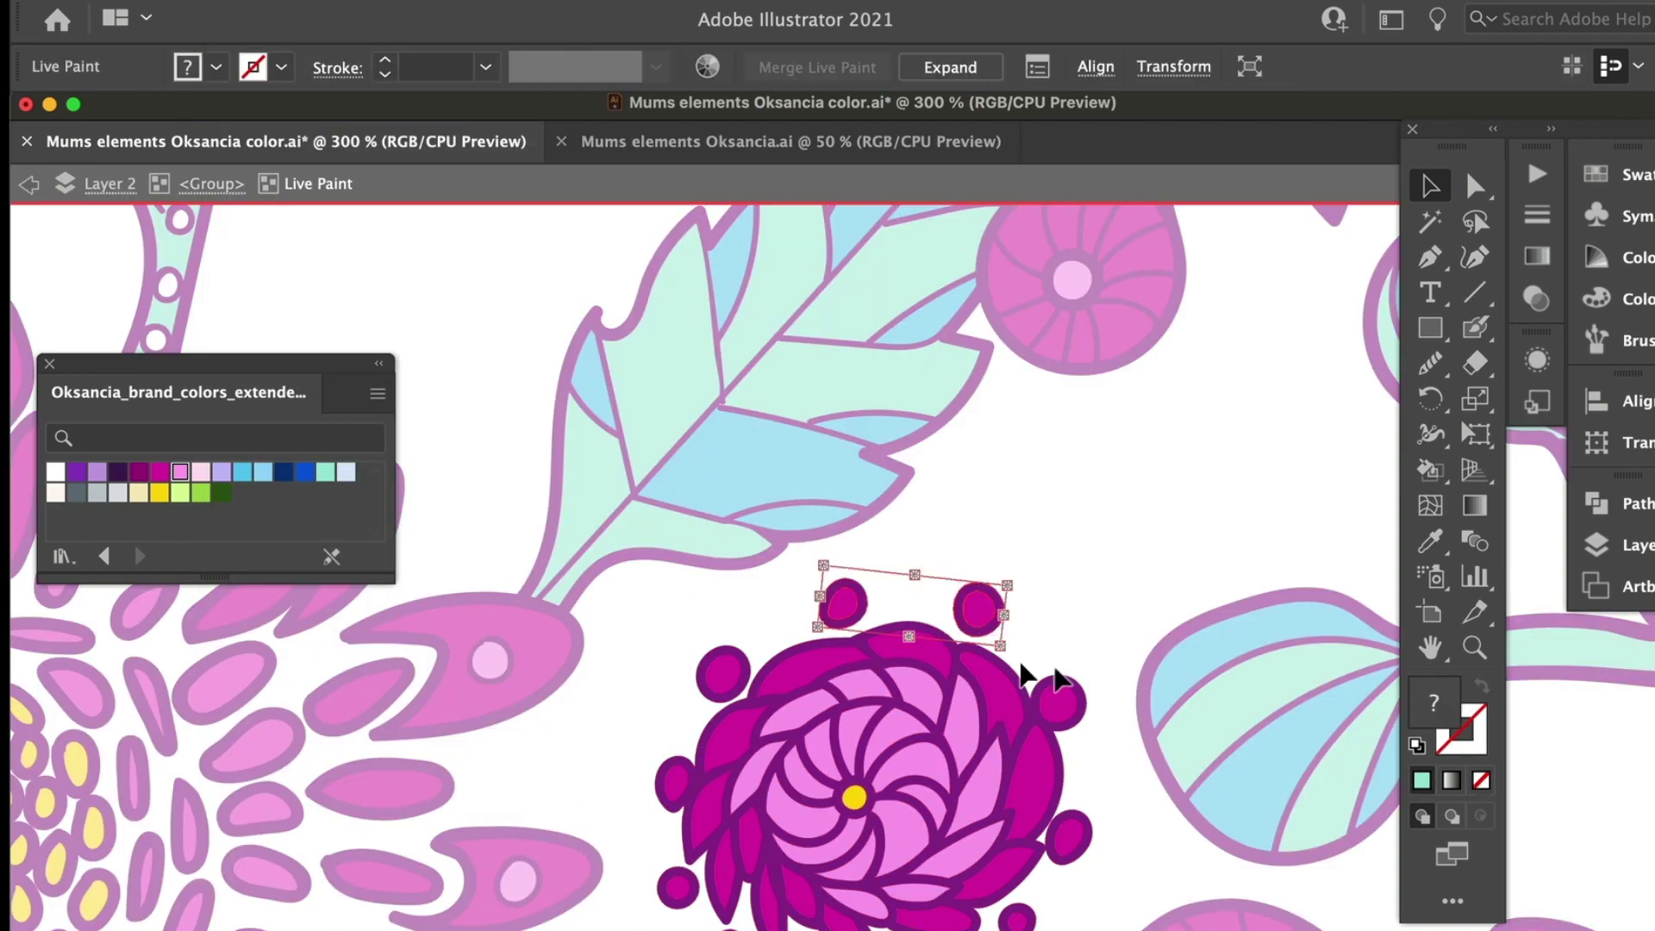
left_click(18, 230)
left_click_drag(977, 609, 1251, 390)
key("F6")
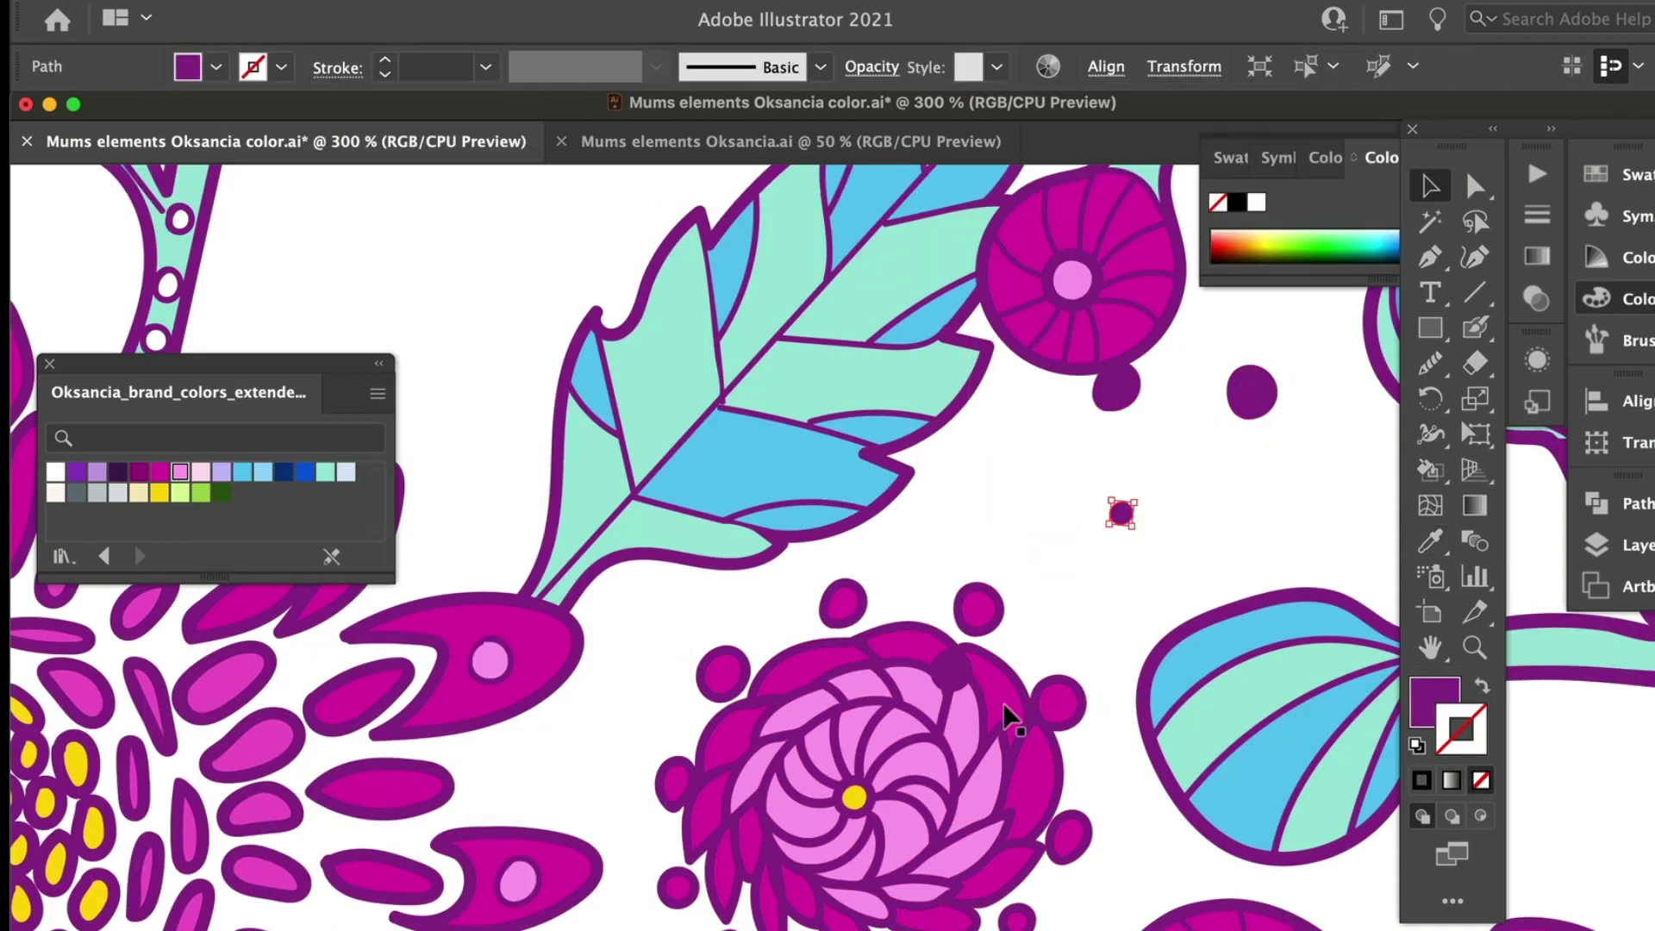
left_click_drag(1068, 396, 1001, 443)
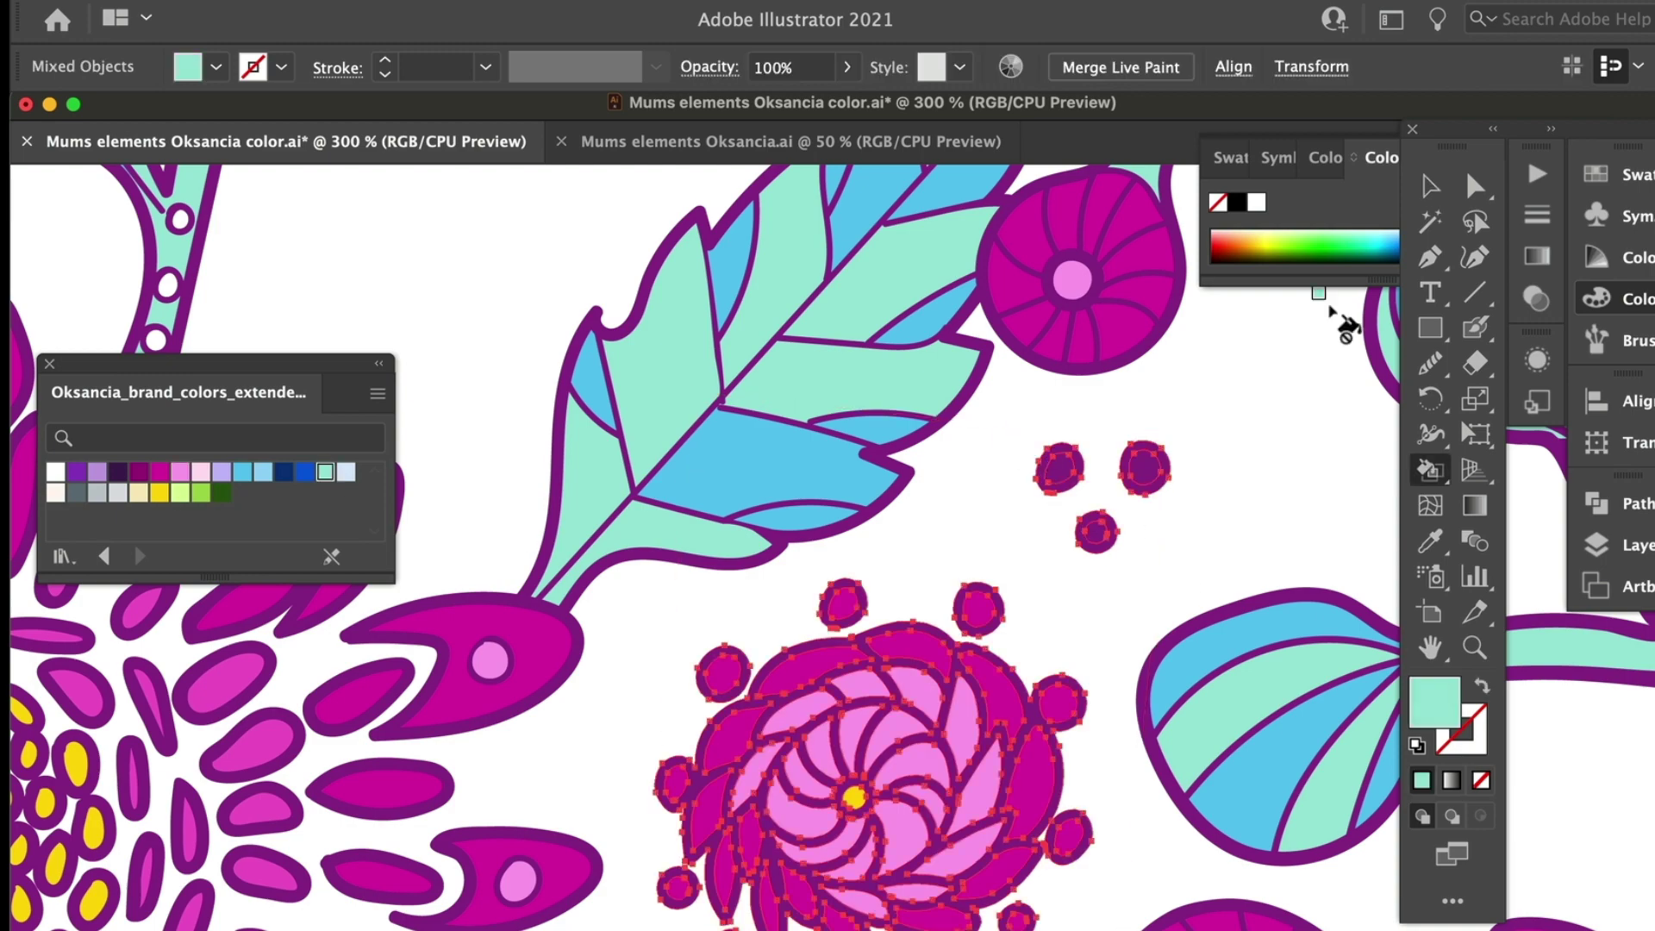
Step: Fill the copied buds mint with the Live Paint Bucket and check the surrounding colours
key("k")
key("v")
key("super+shift+a")
key("super+minus")
key("super+minus")
key("super+minus")
key("super+minus")
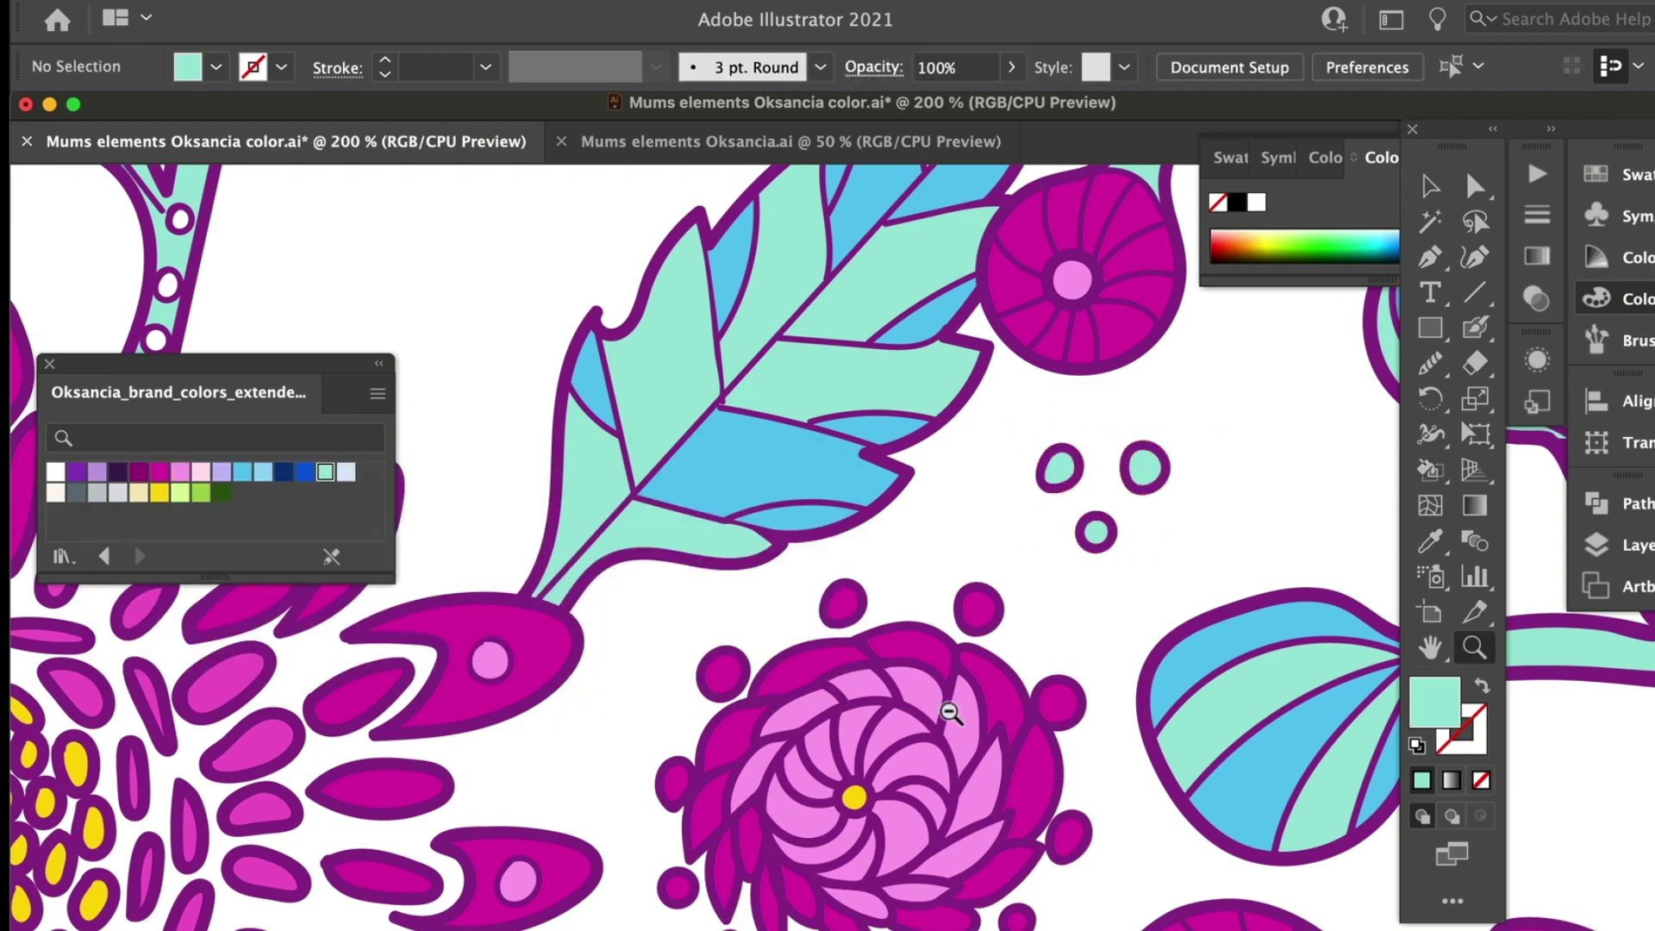
left_click(1252, 444)
key("super+shift+a")
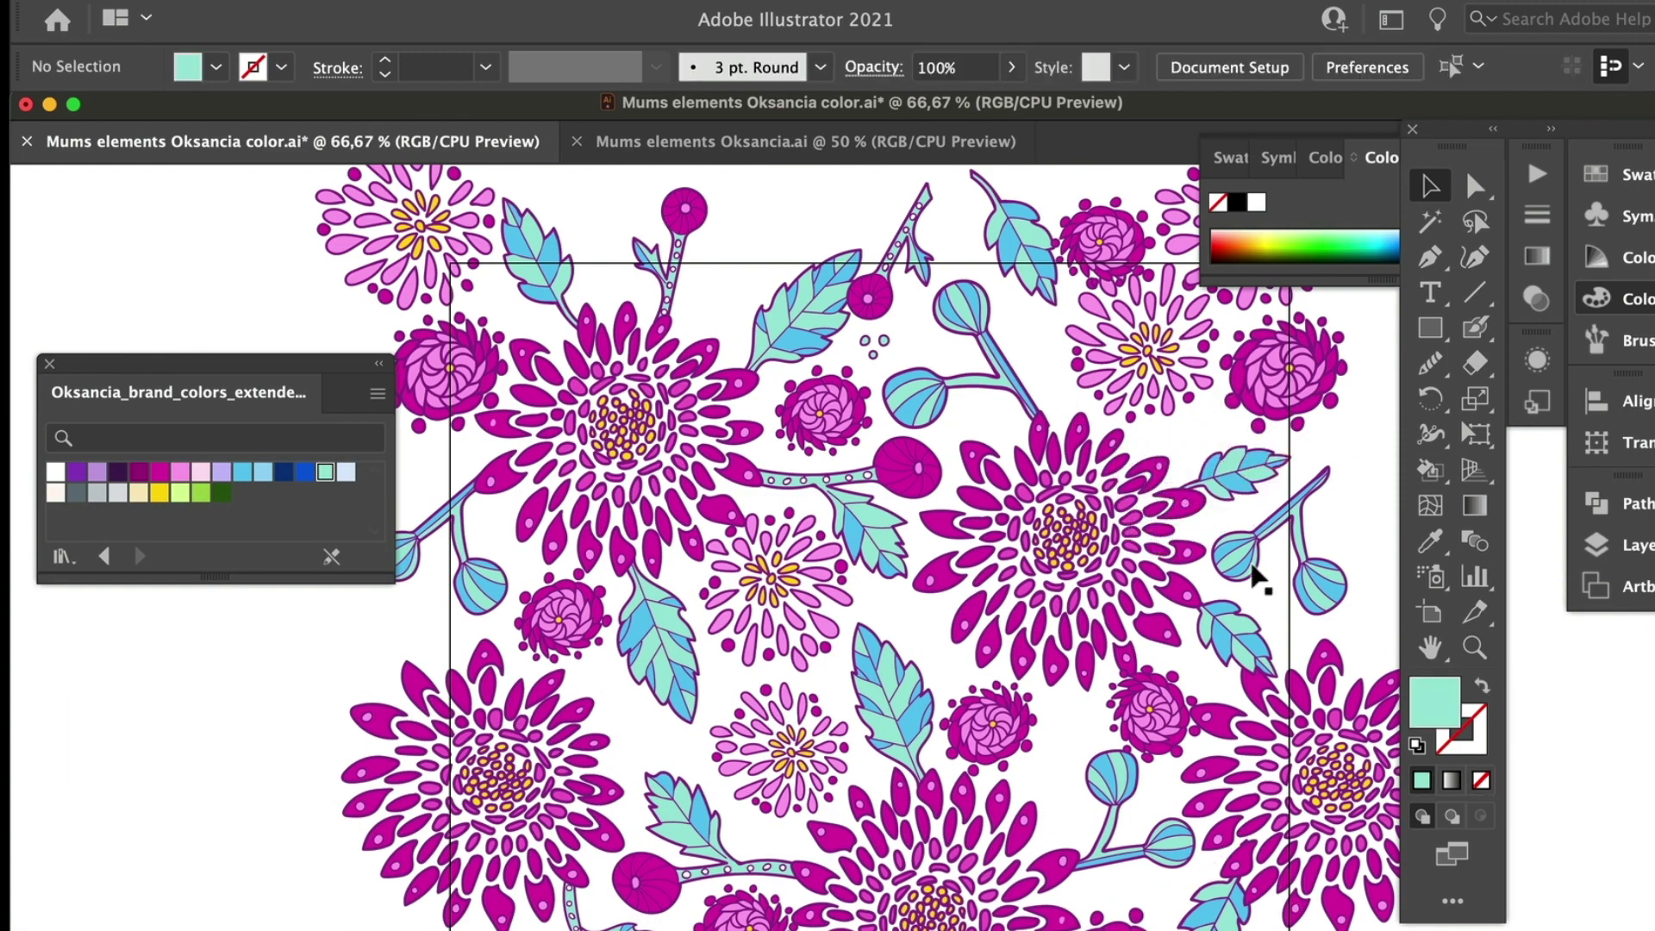
left_click(1224, 469)
key("super+shift+a")
left_click(1276, 380)
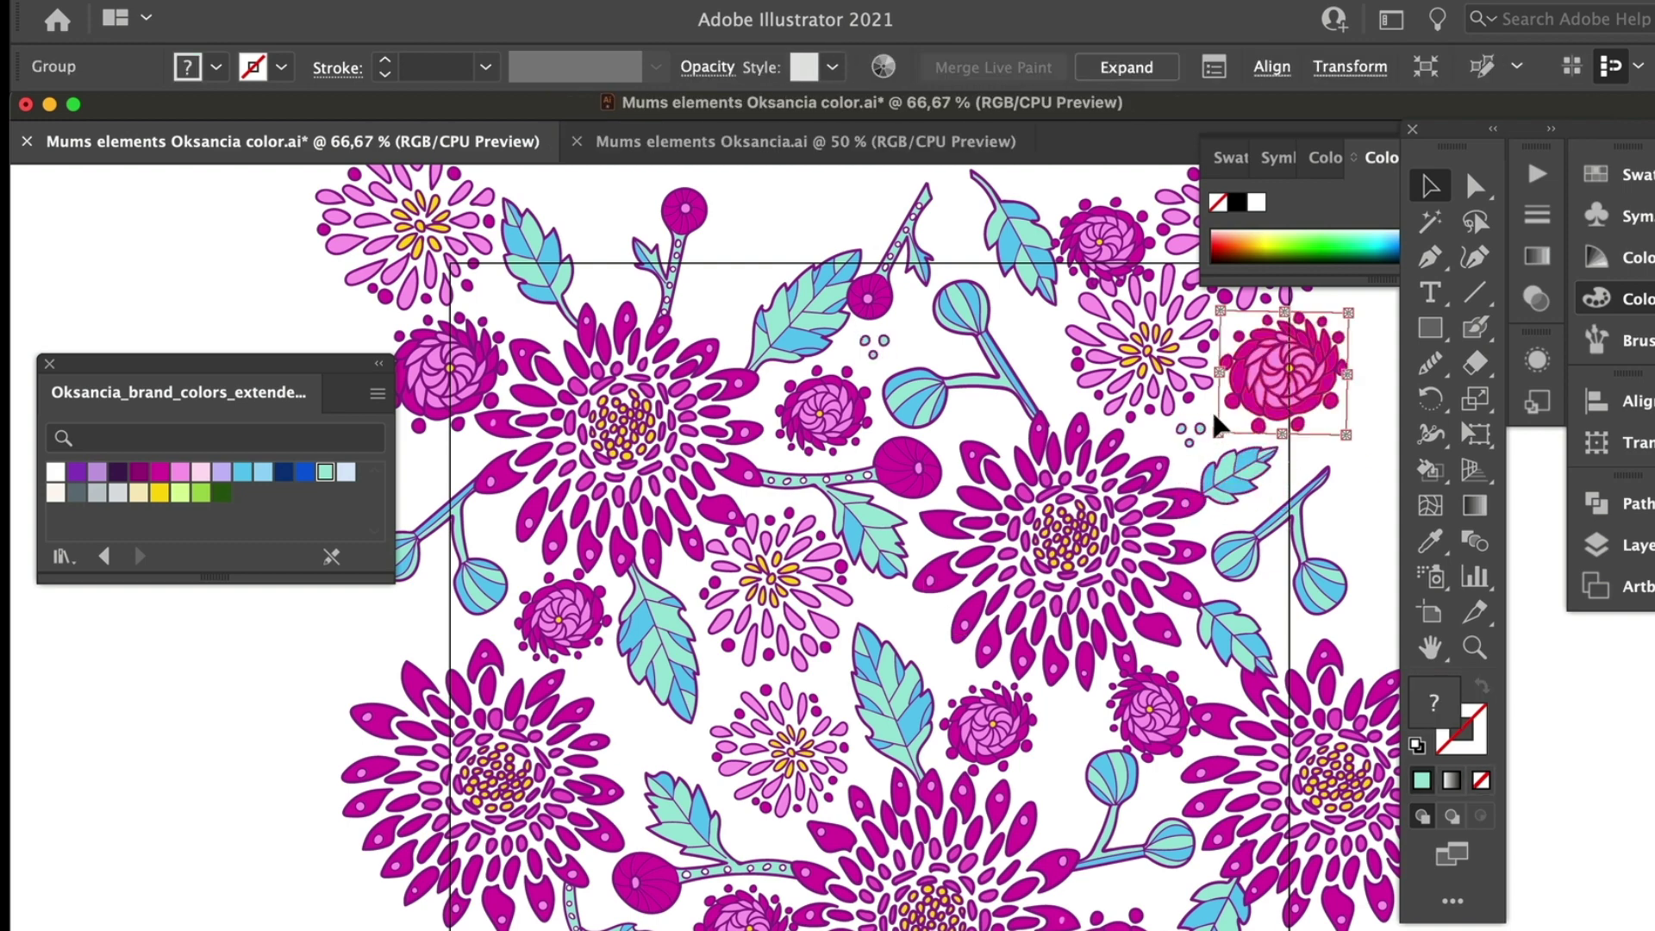
key("super+shift+a")
Step: Move the small dot cluster into the lower-left gap and ungroup it
left_click(873, 345)
left_click(1144, 362)
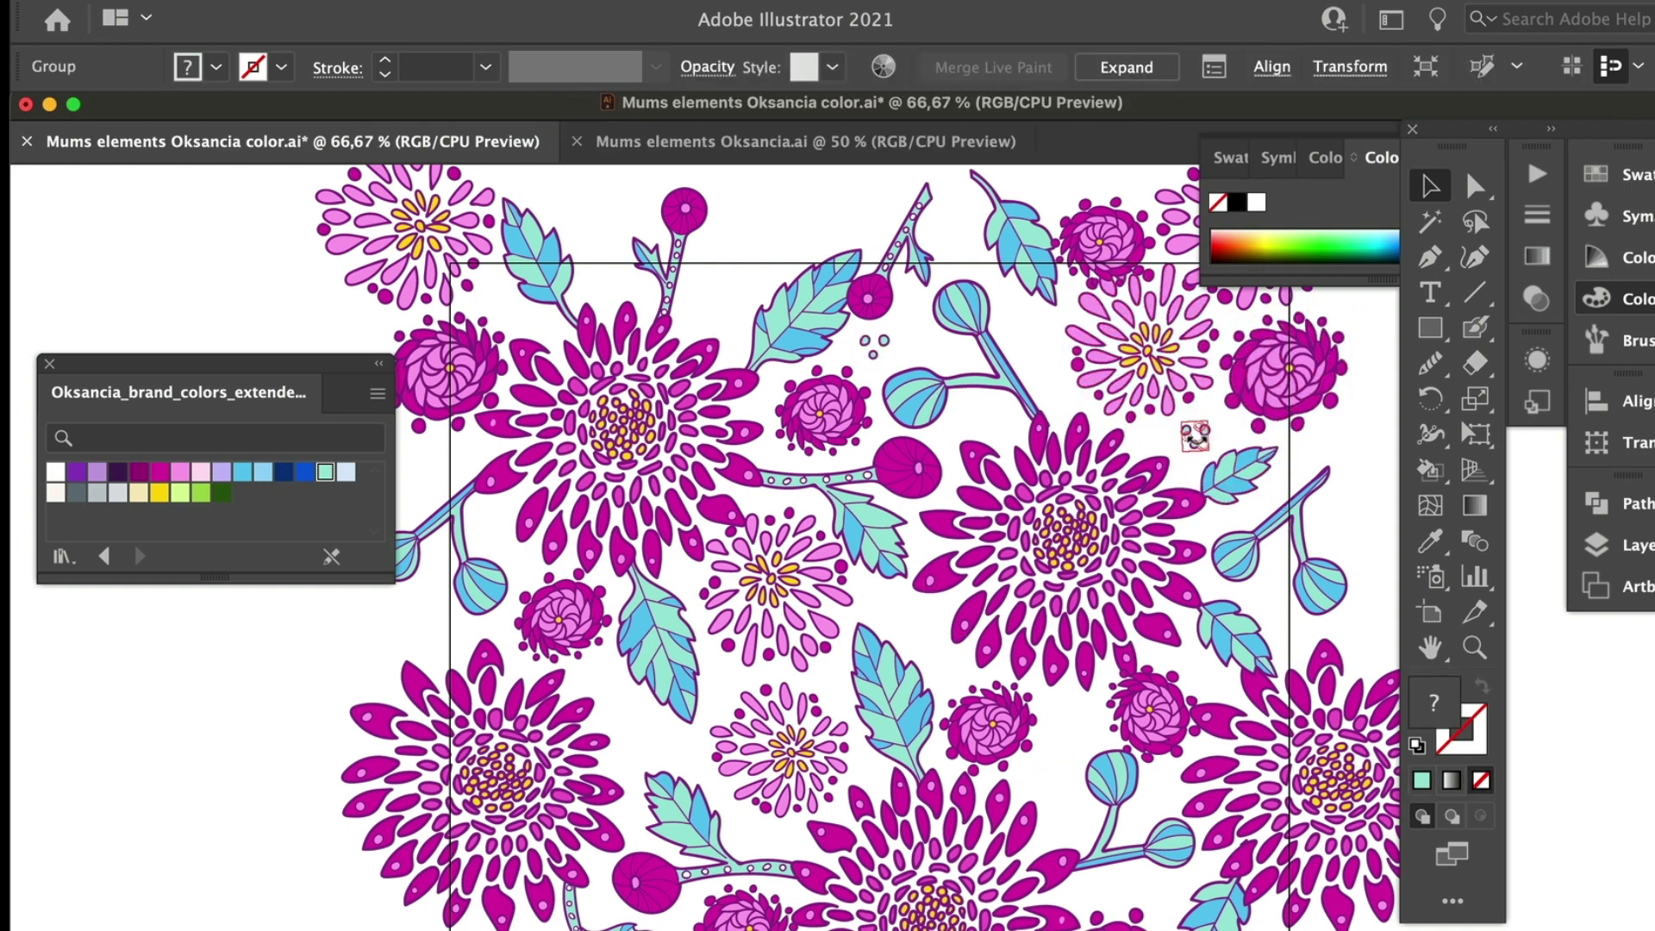
left_click_drag(1193, 432, 643, 743)
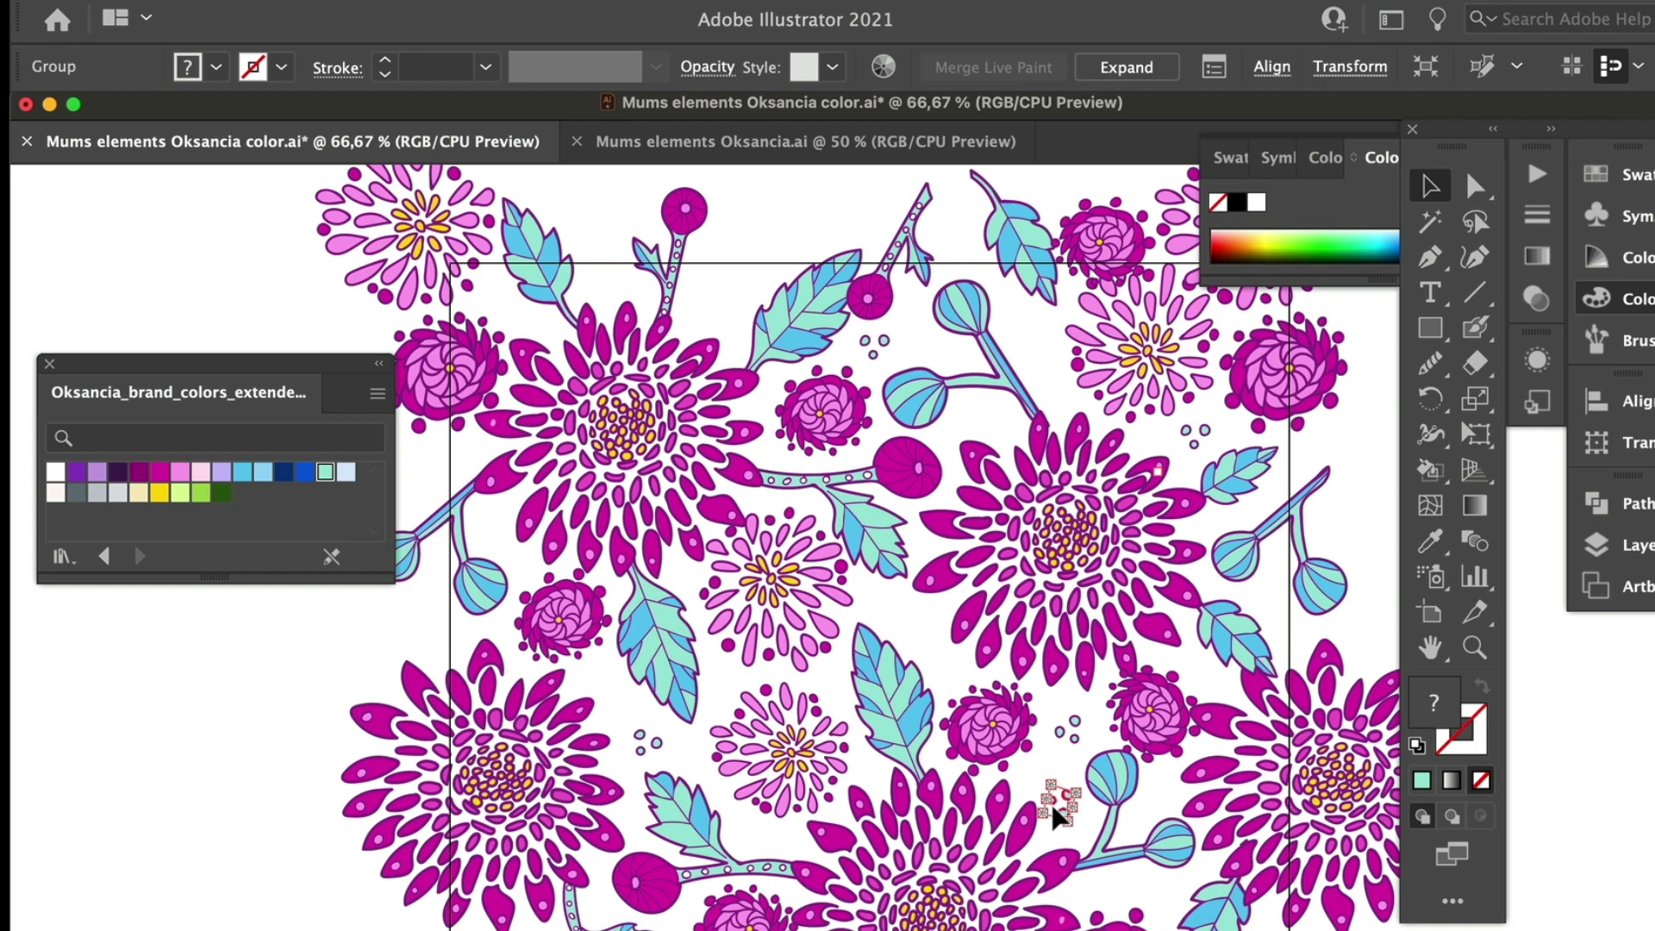
double_click(1057, 788)
left_click(750, 765)
scroll(750, 764, "up", 8)
right_click(19, 559)
left_click(146, 794)
key("Escape")
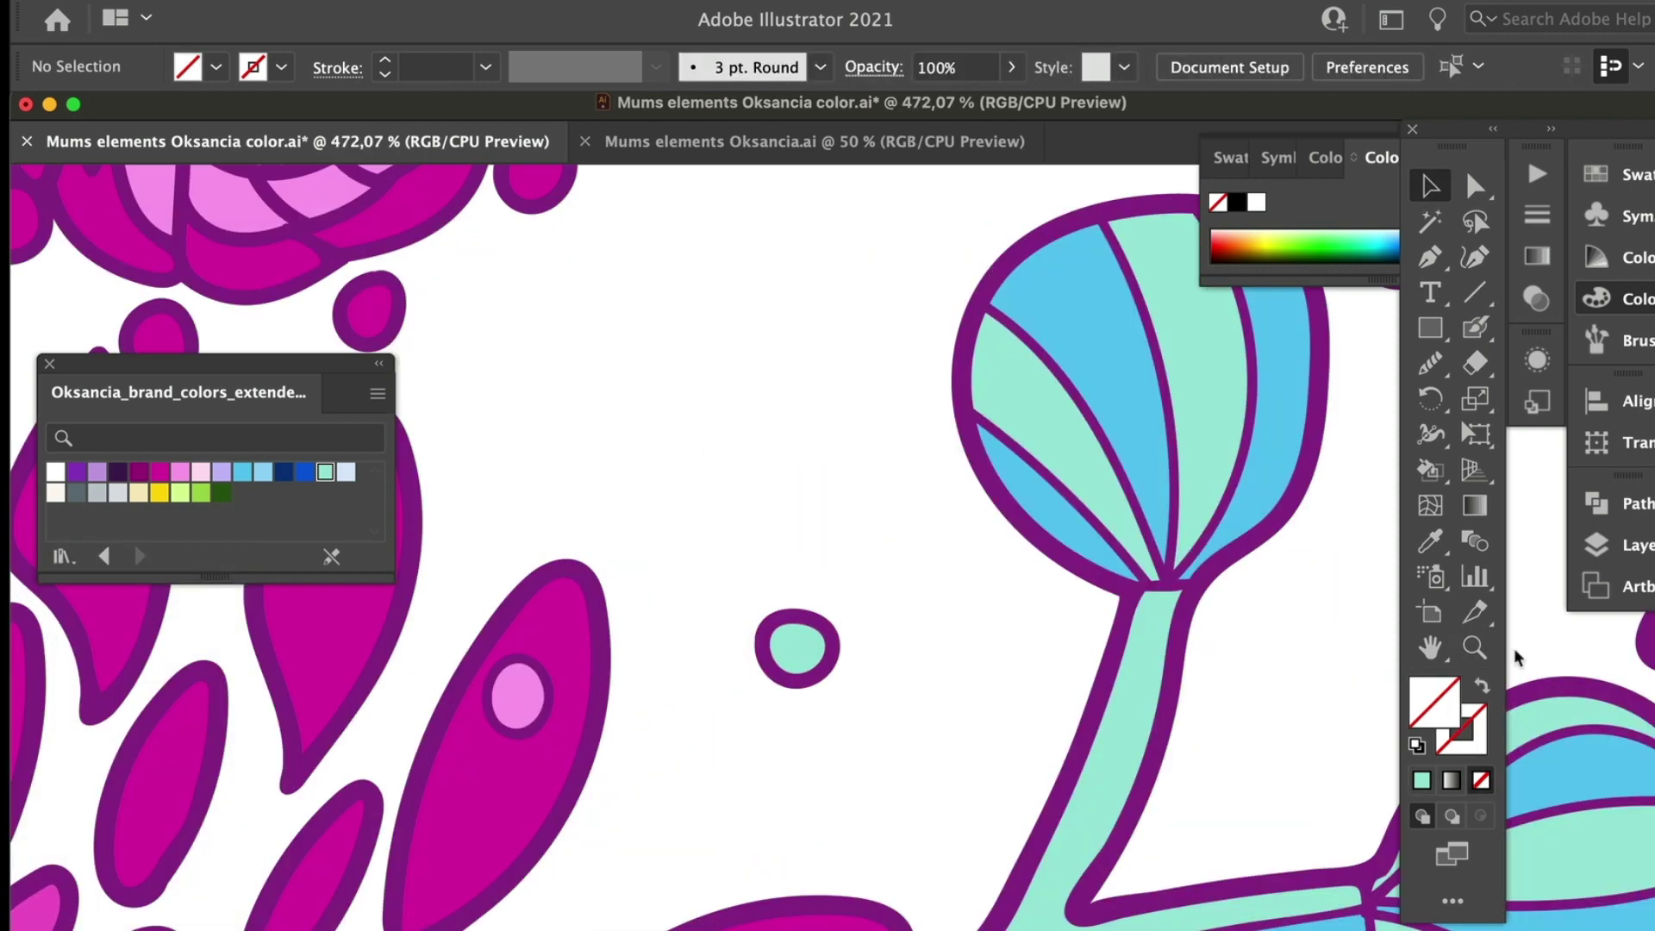
key("super+minus")
key("super+minus")
key("super+minus")
key("super+minus")
key("super+minus")
key("super+minus")
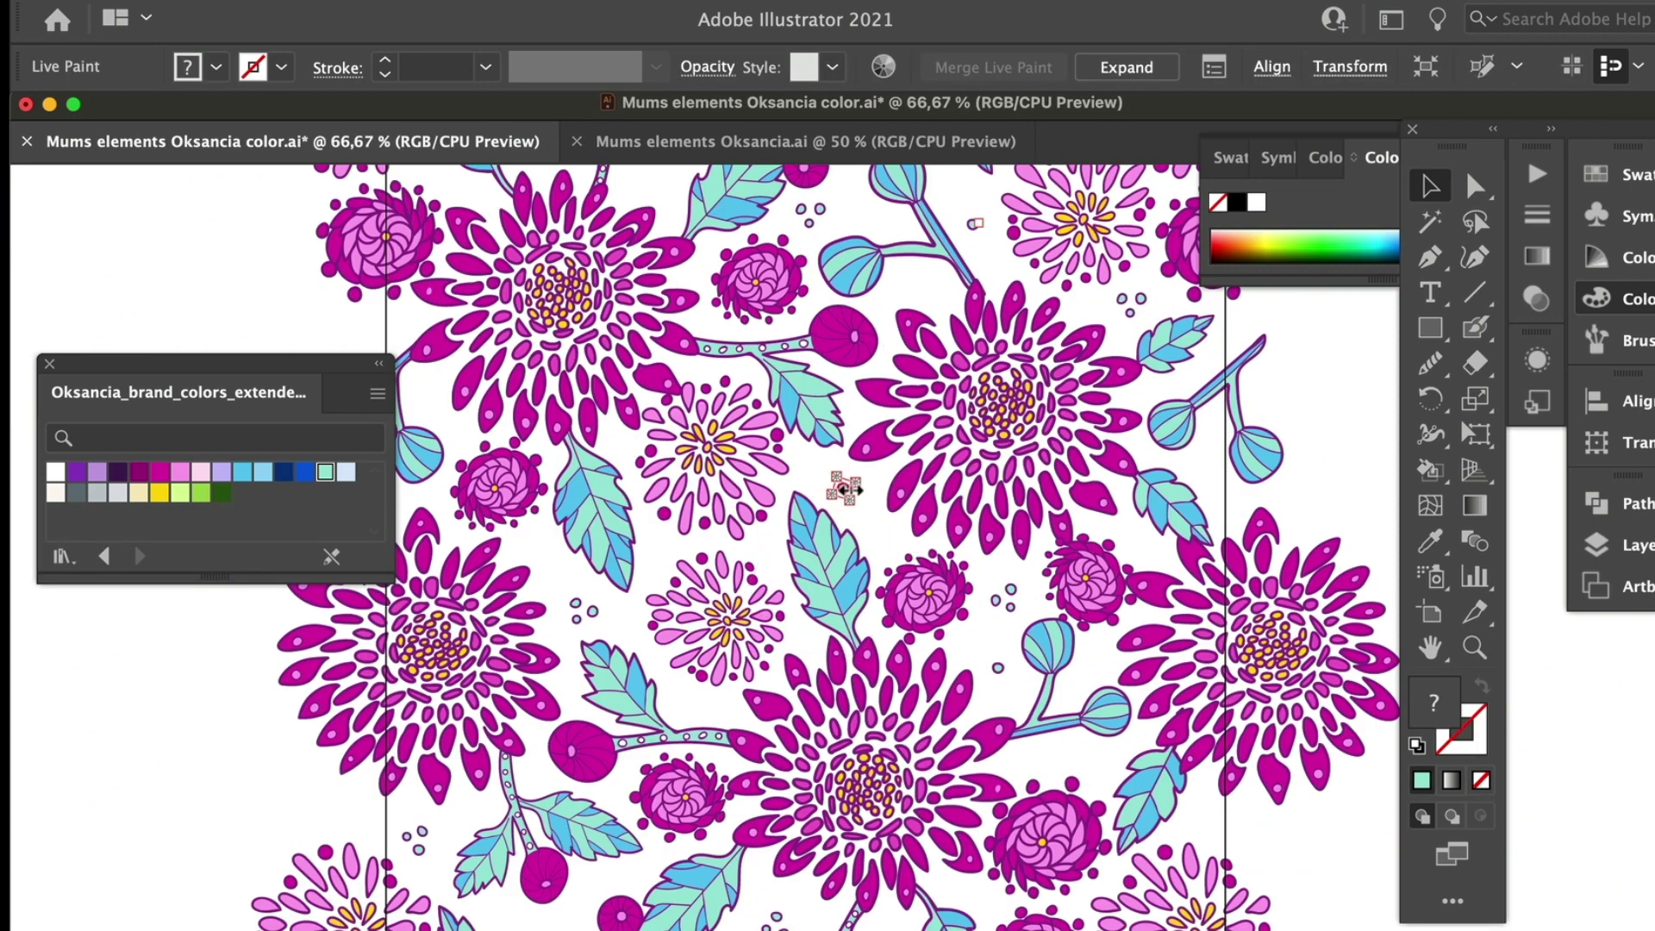
Step: Compare against the earlier version with undo/redo and review the full tile at 50%
left_click(427, 403)
key("ctrl+z")
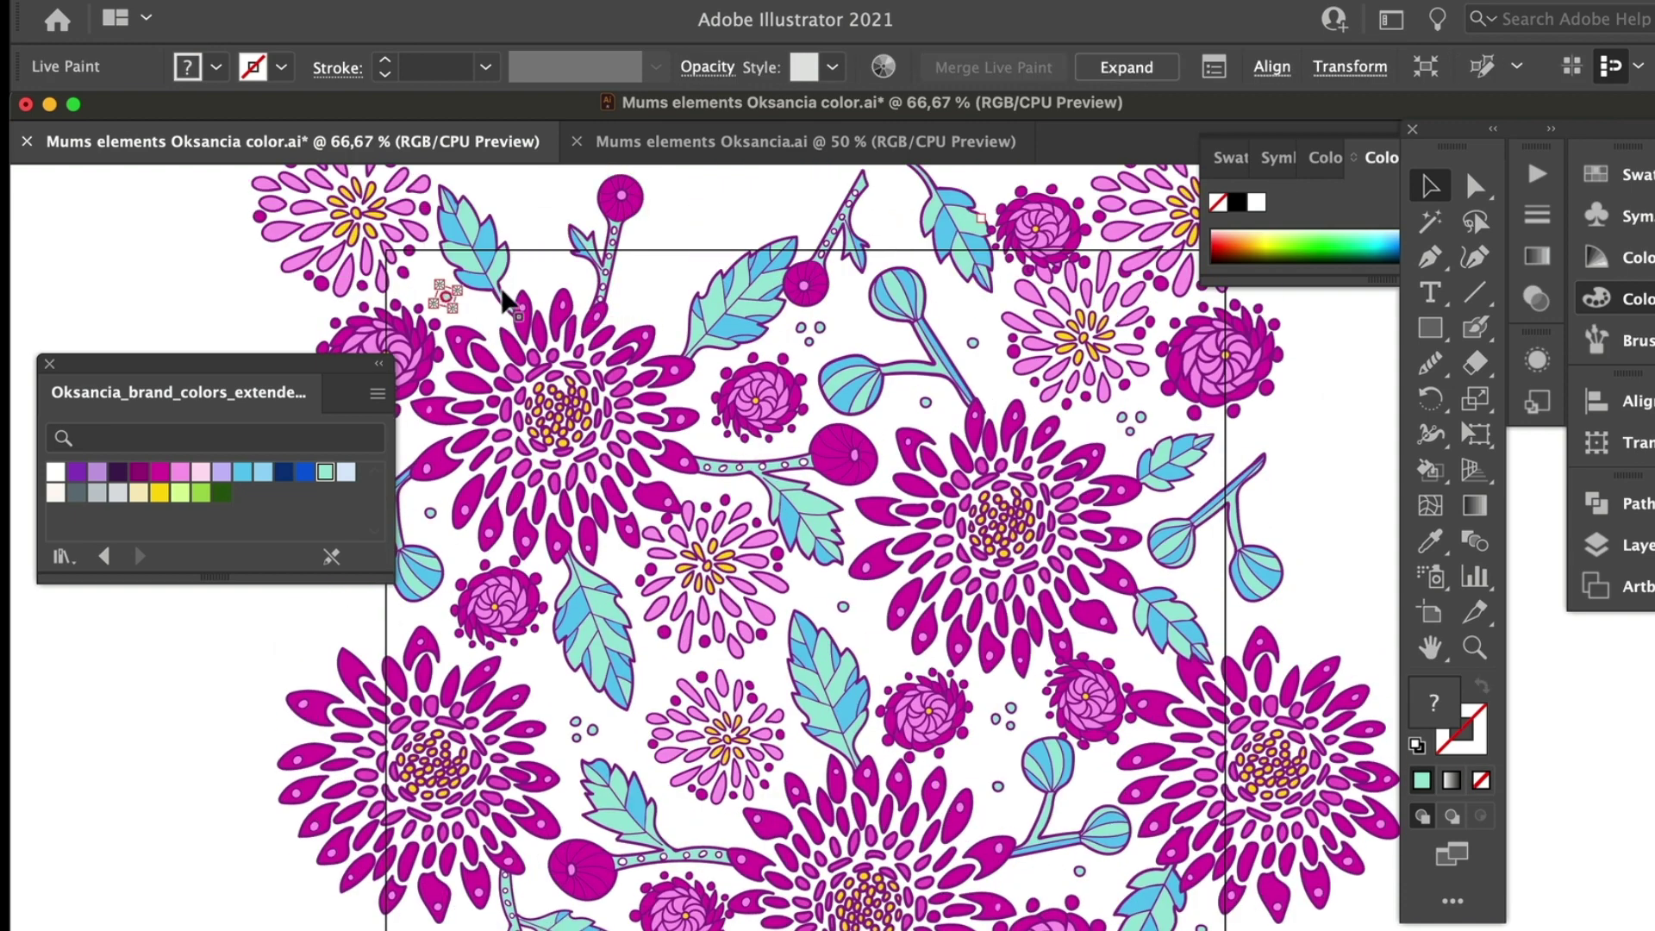
key("ctrl+z")
key("ctrl+shift+z")
key("ctrl+shift+z")
key("super+minus")
key("z")
key("super+plus")
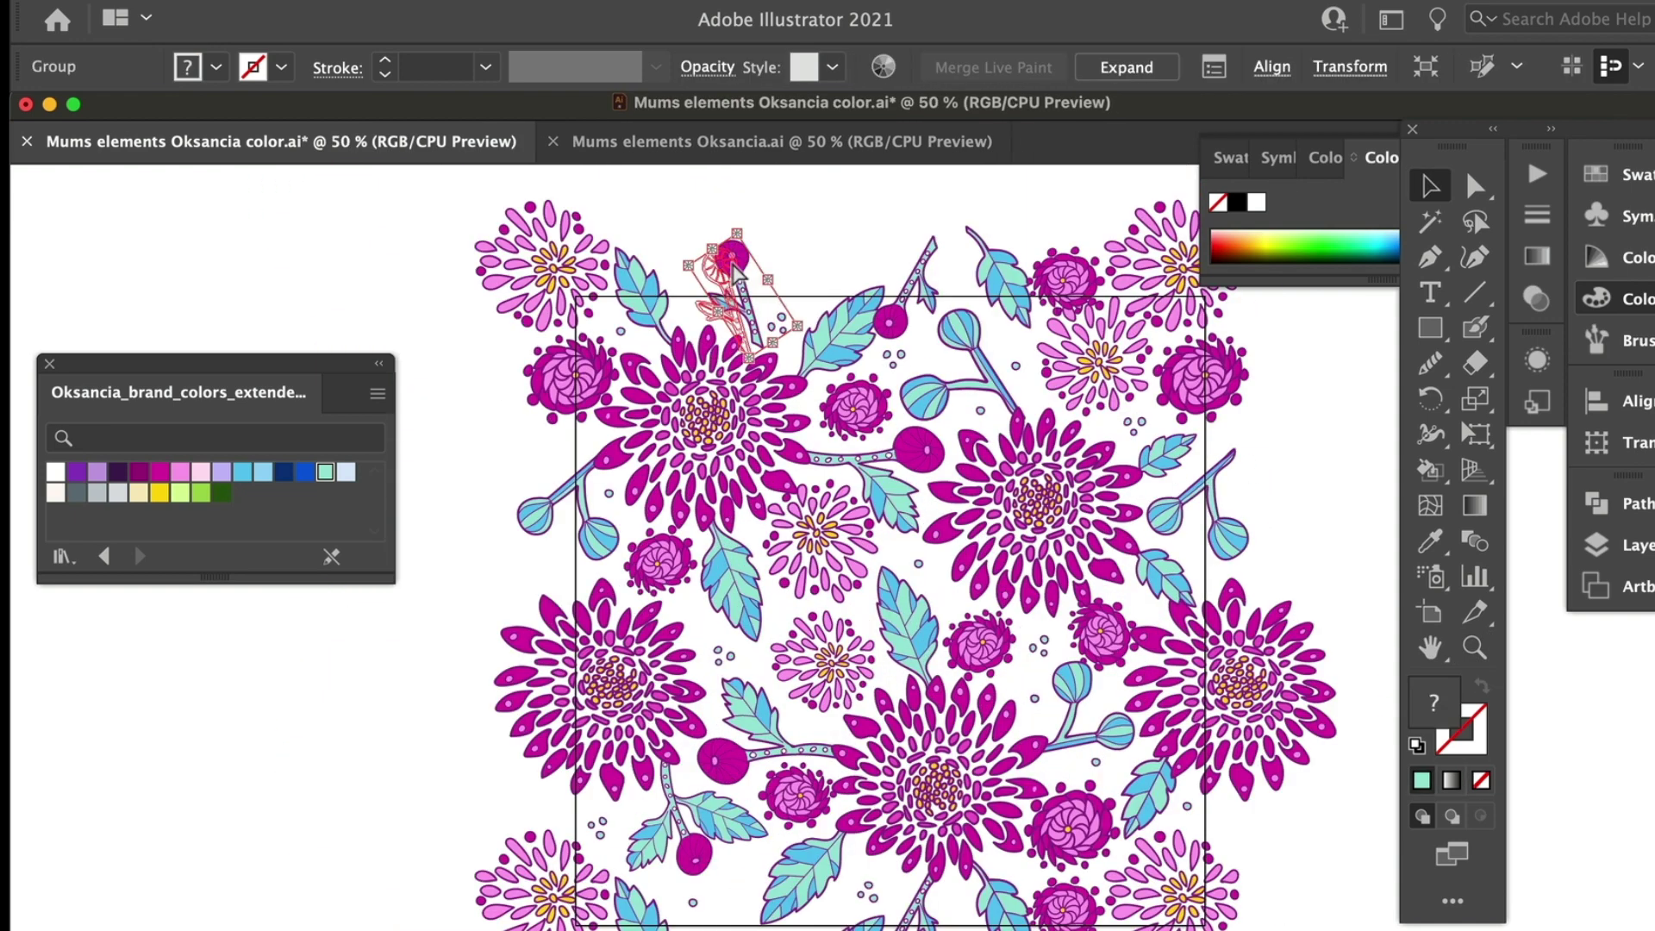
left_click(1537, 173)
left_click(1475, 185)
Step: Save a copy of the tile with 'crop' added to the file name
key("shift+super+s")
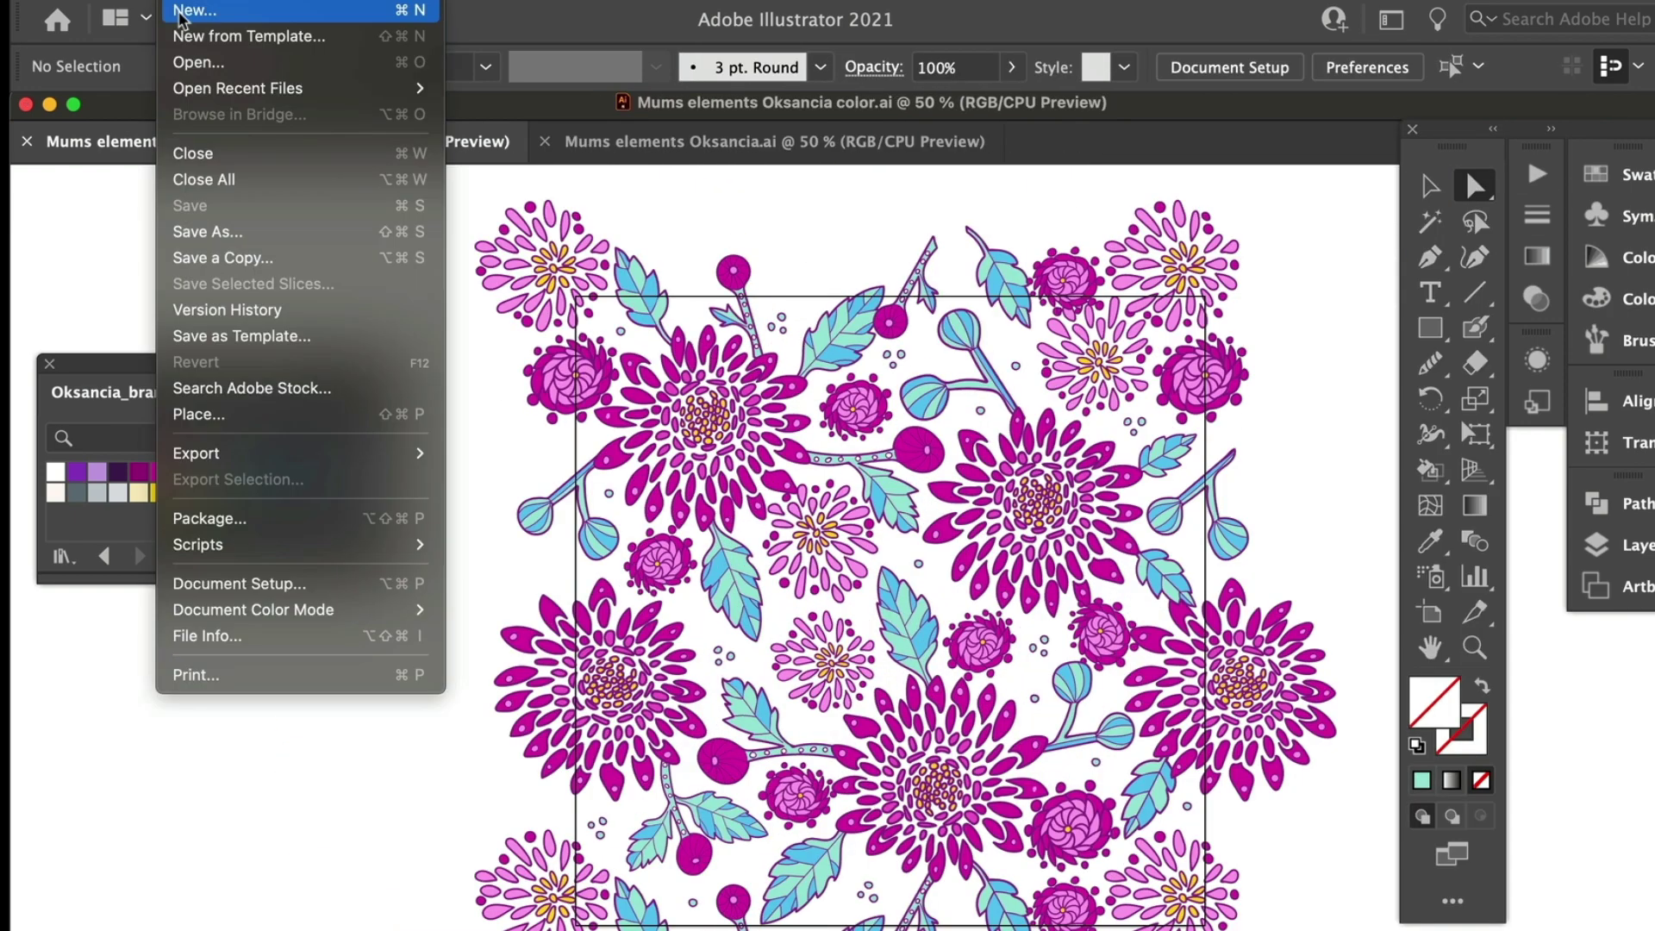
type("crop")
key("Return")
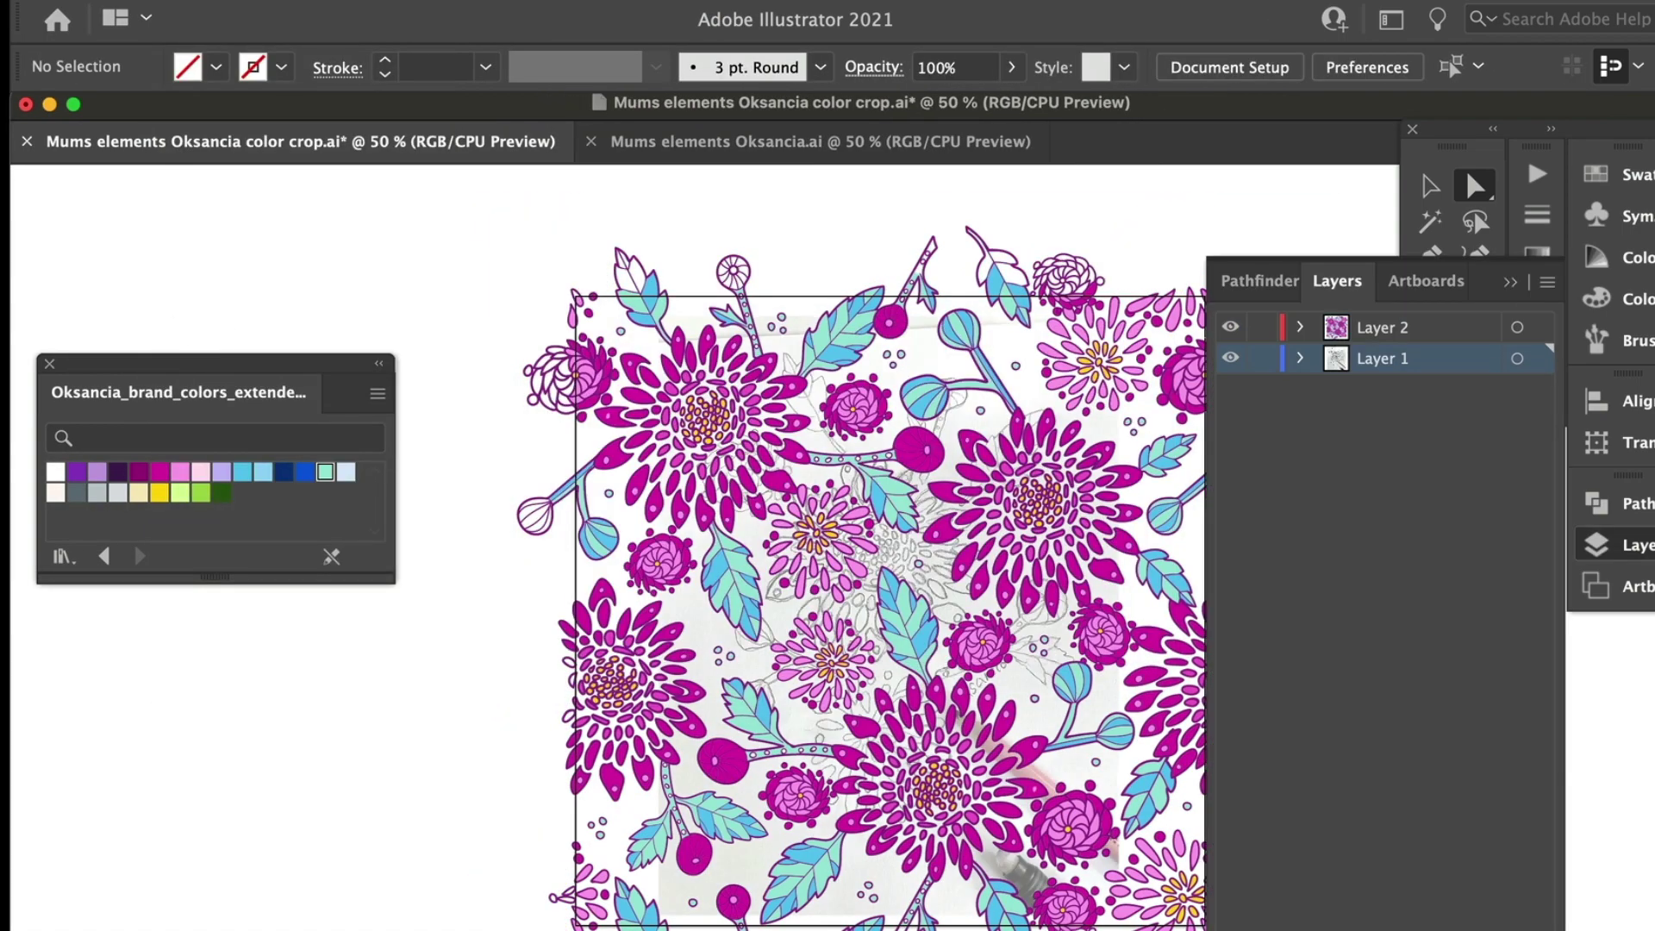
left_click(932, 396)
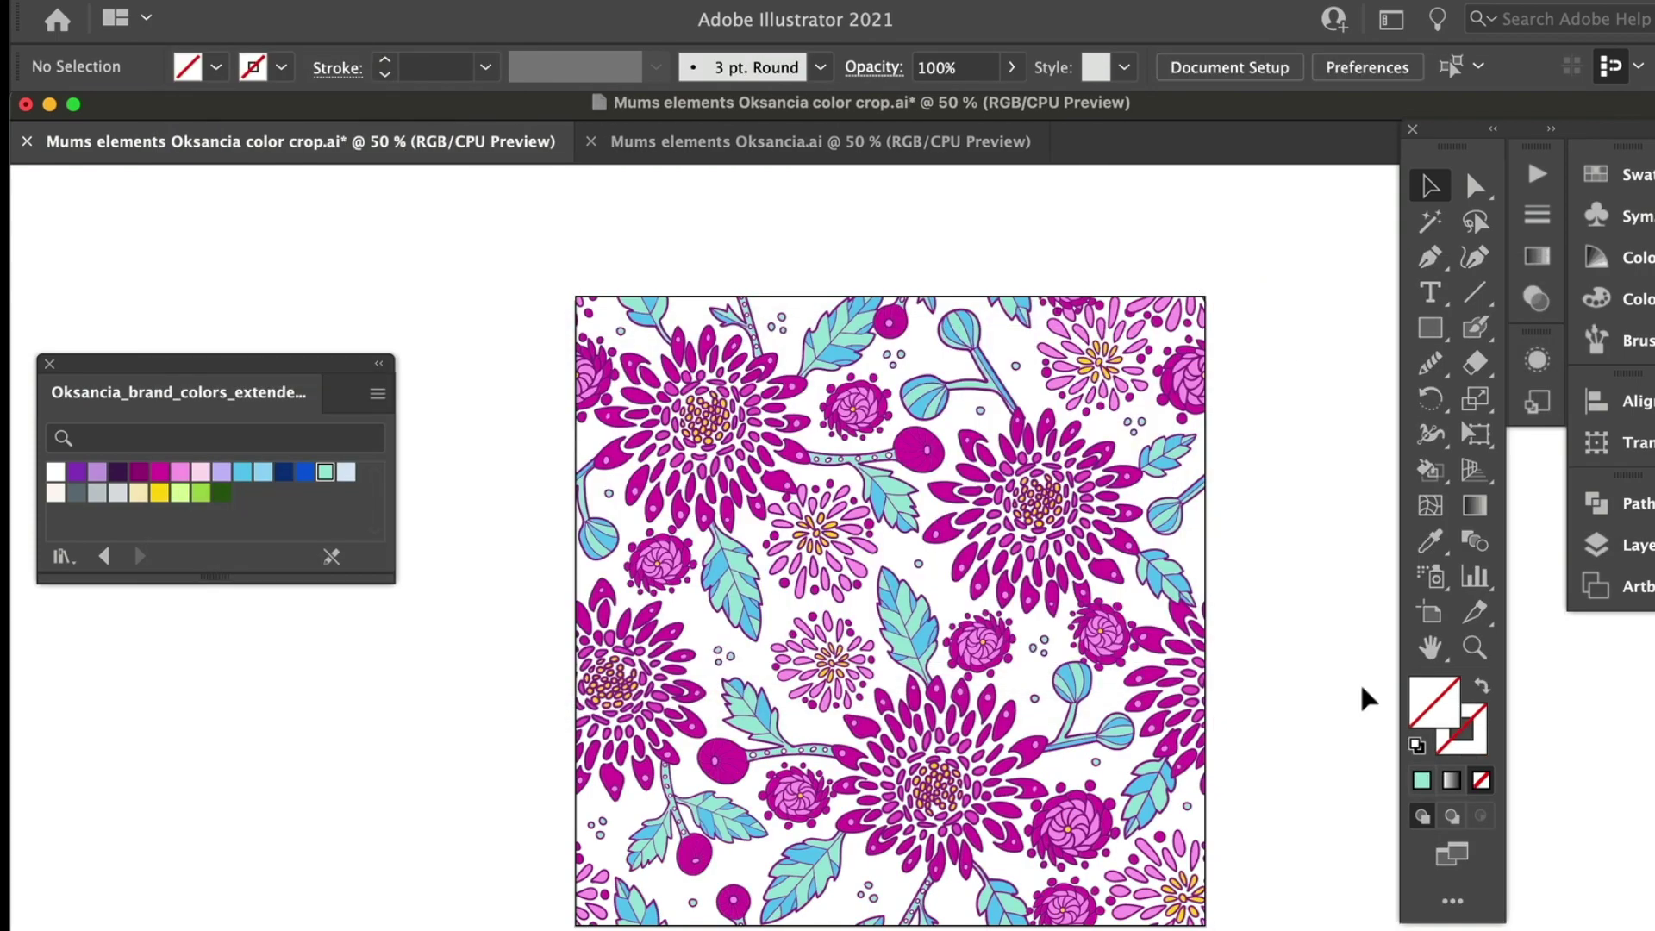
Step: Inspect the new pattern swatch in the Swatches panel, zooming into its details
key("super+minus")
left_click(1611, 174)
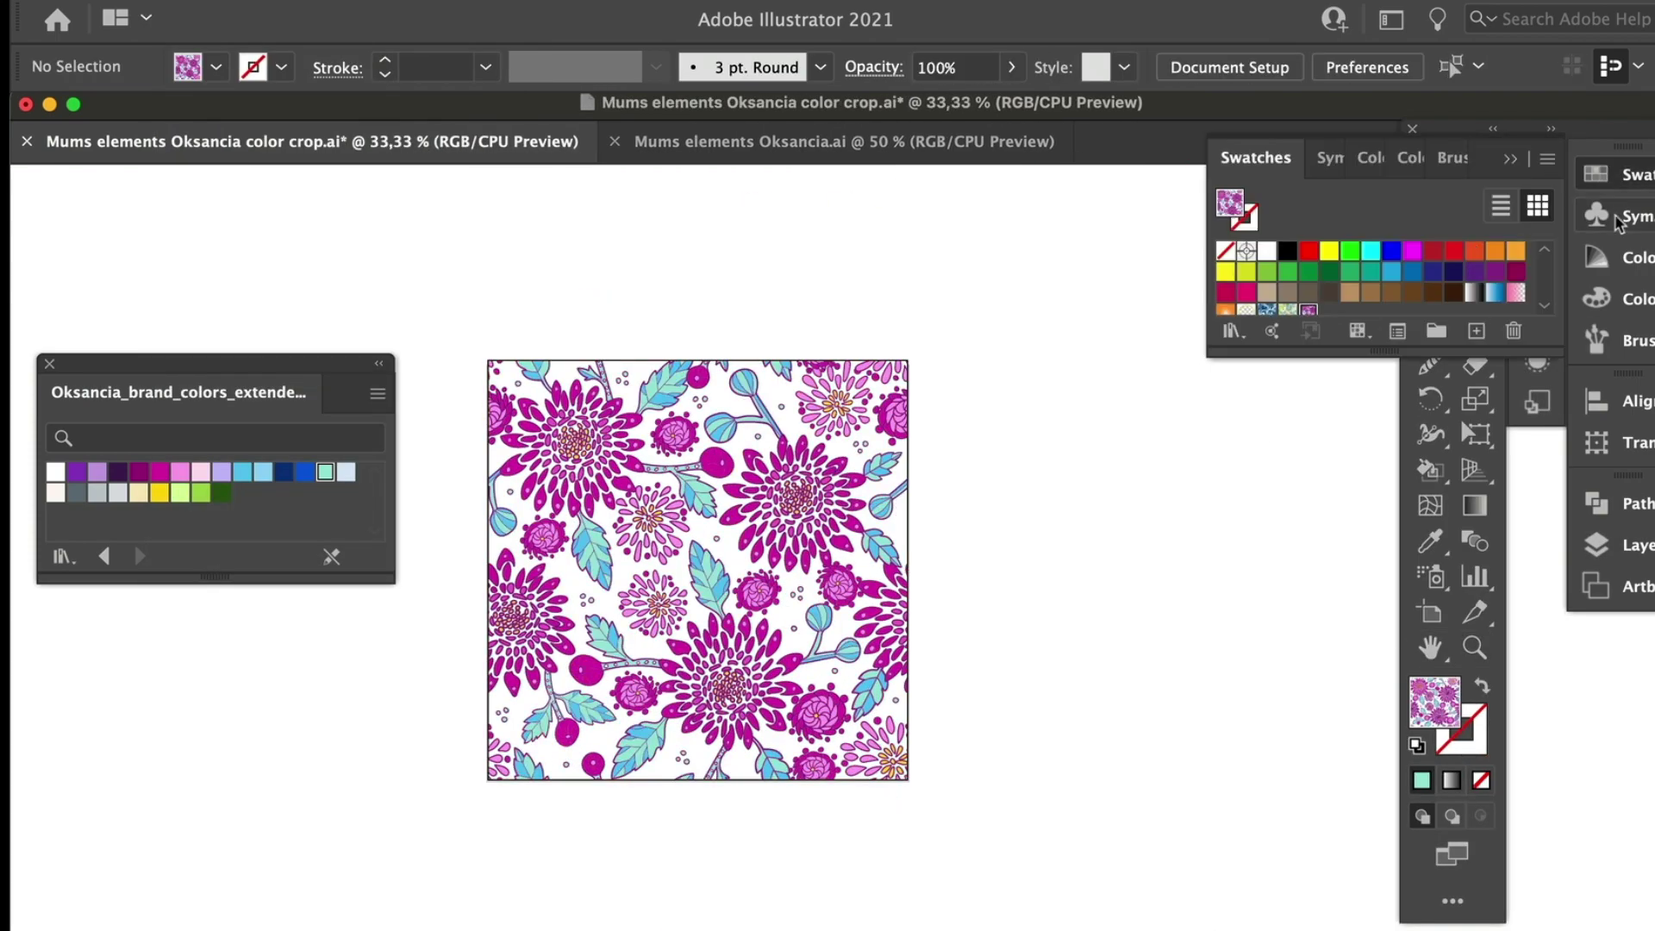
key("super+plus")
key("super+plus")
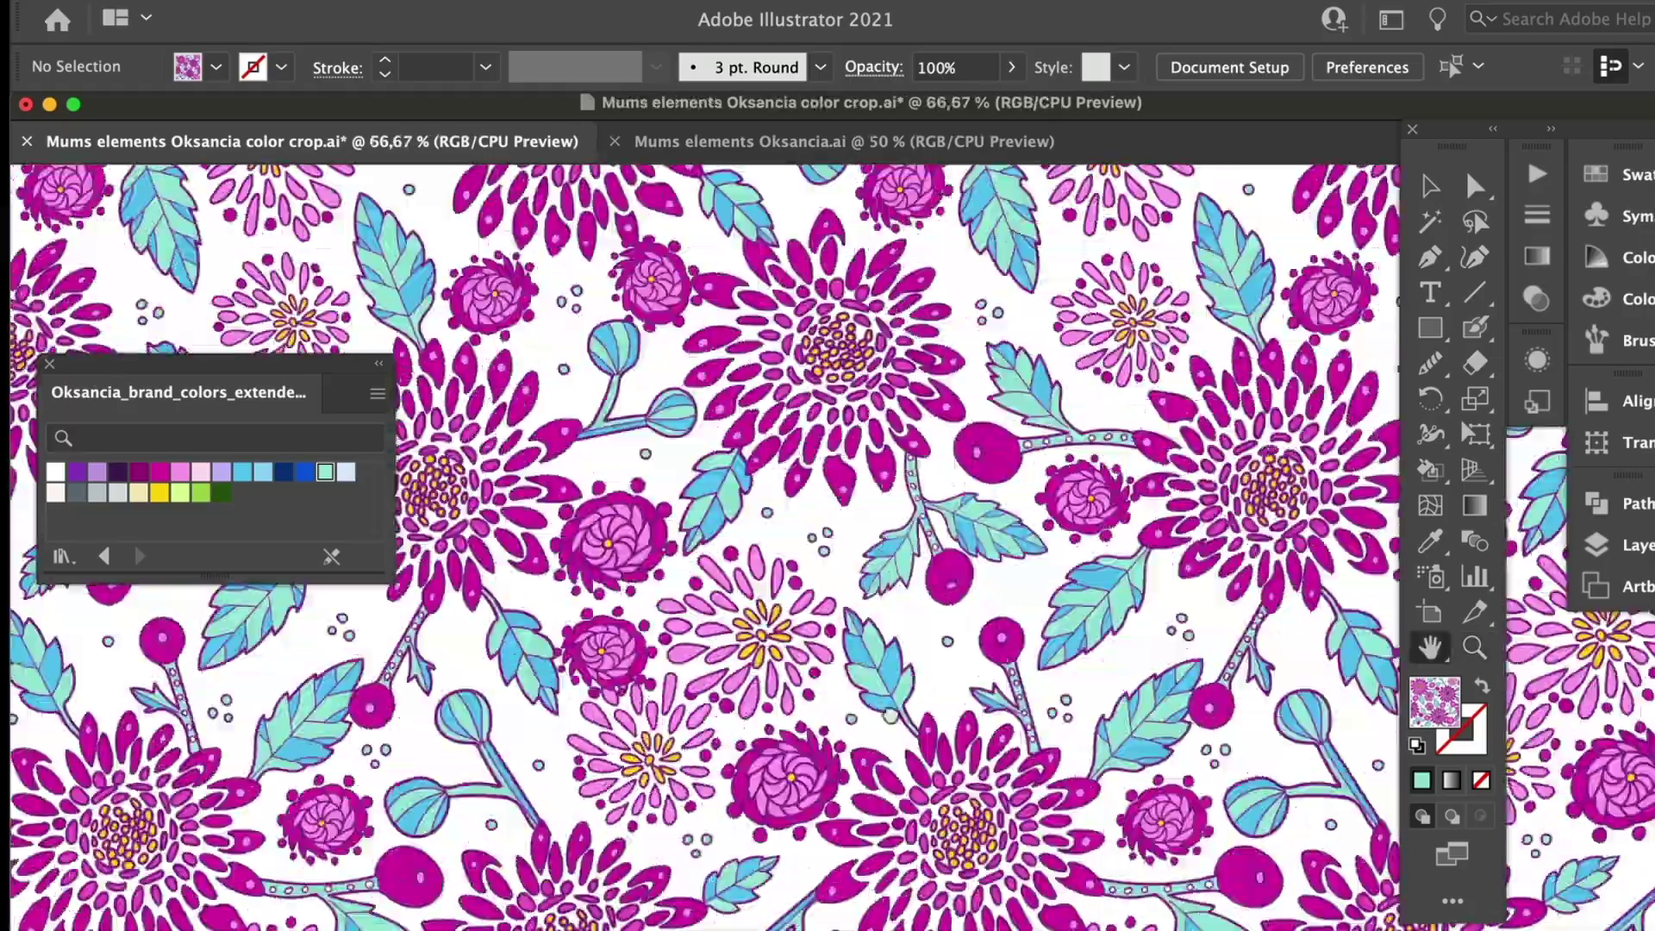
scroll(703, 546, "down", 5)
key("z")
key("super+minus")
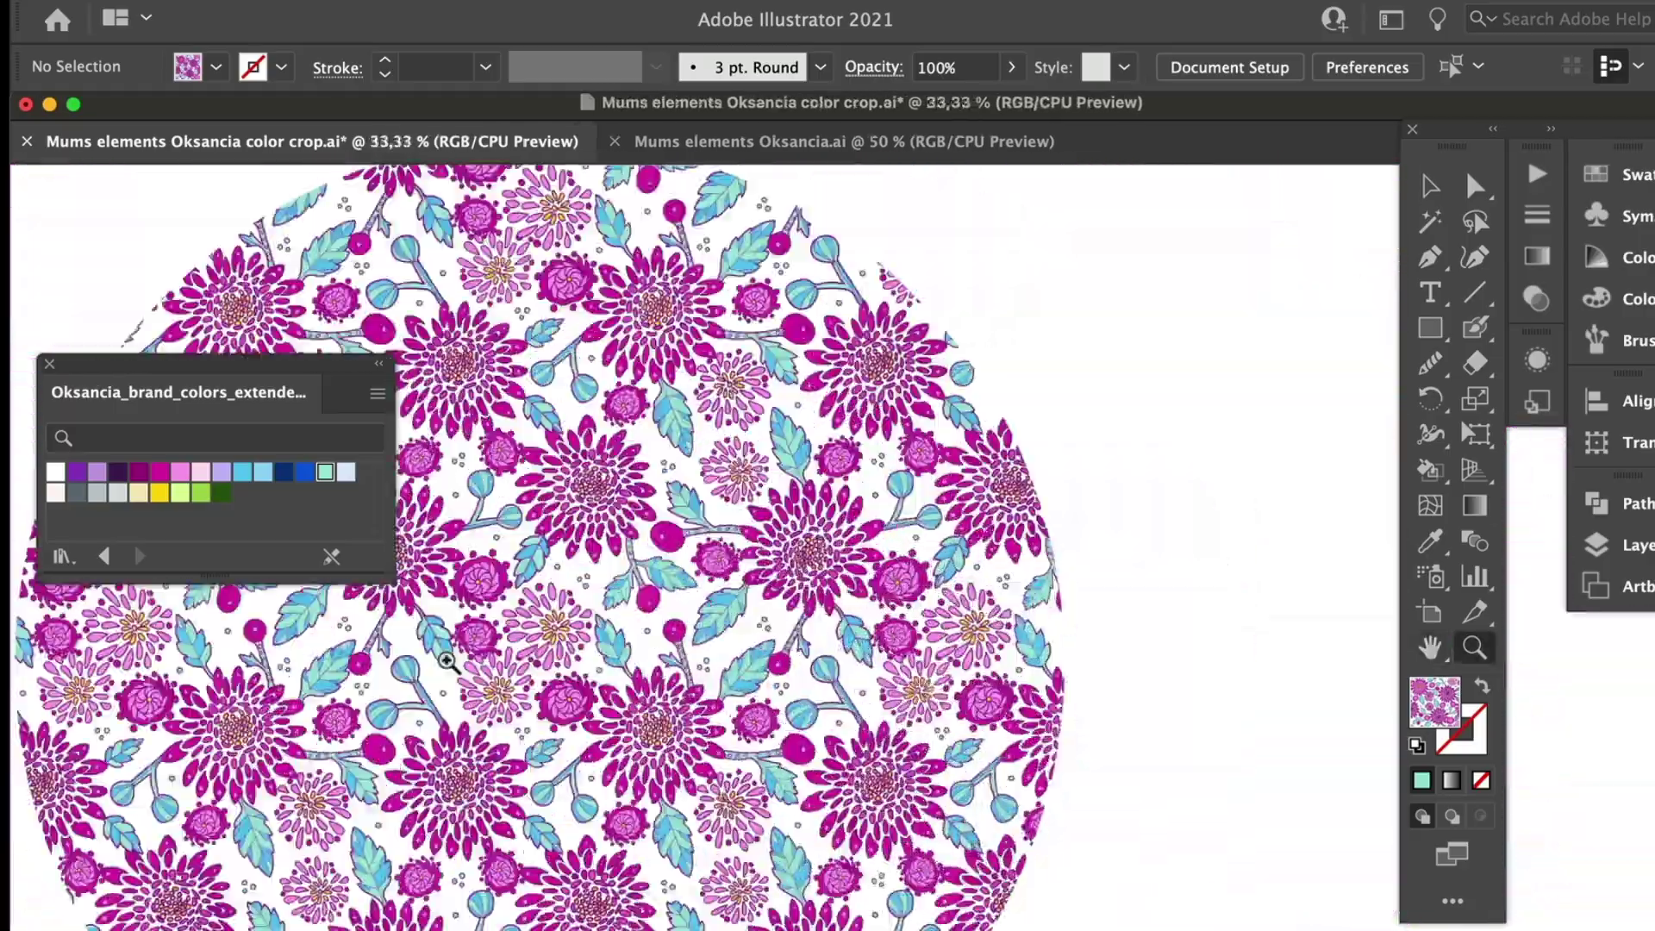
key("super+minus")
scroll(1164, 431, "down", 5)
key("super+1")
key("super+plus")
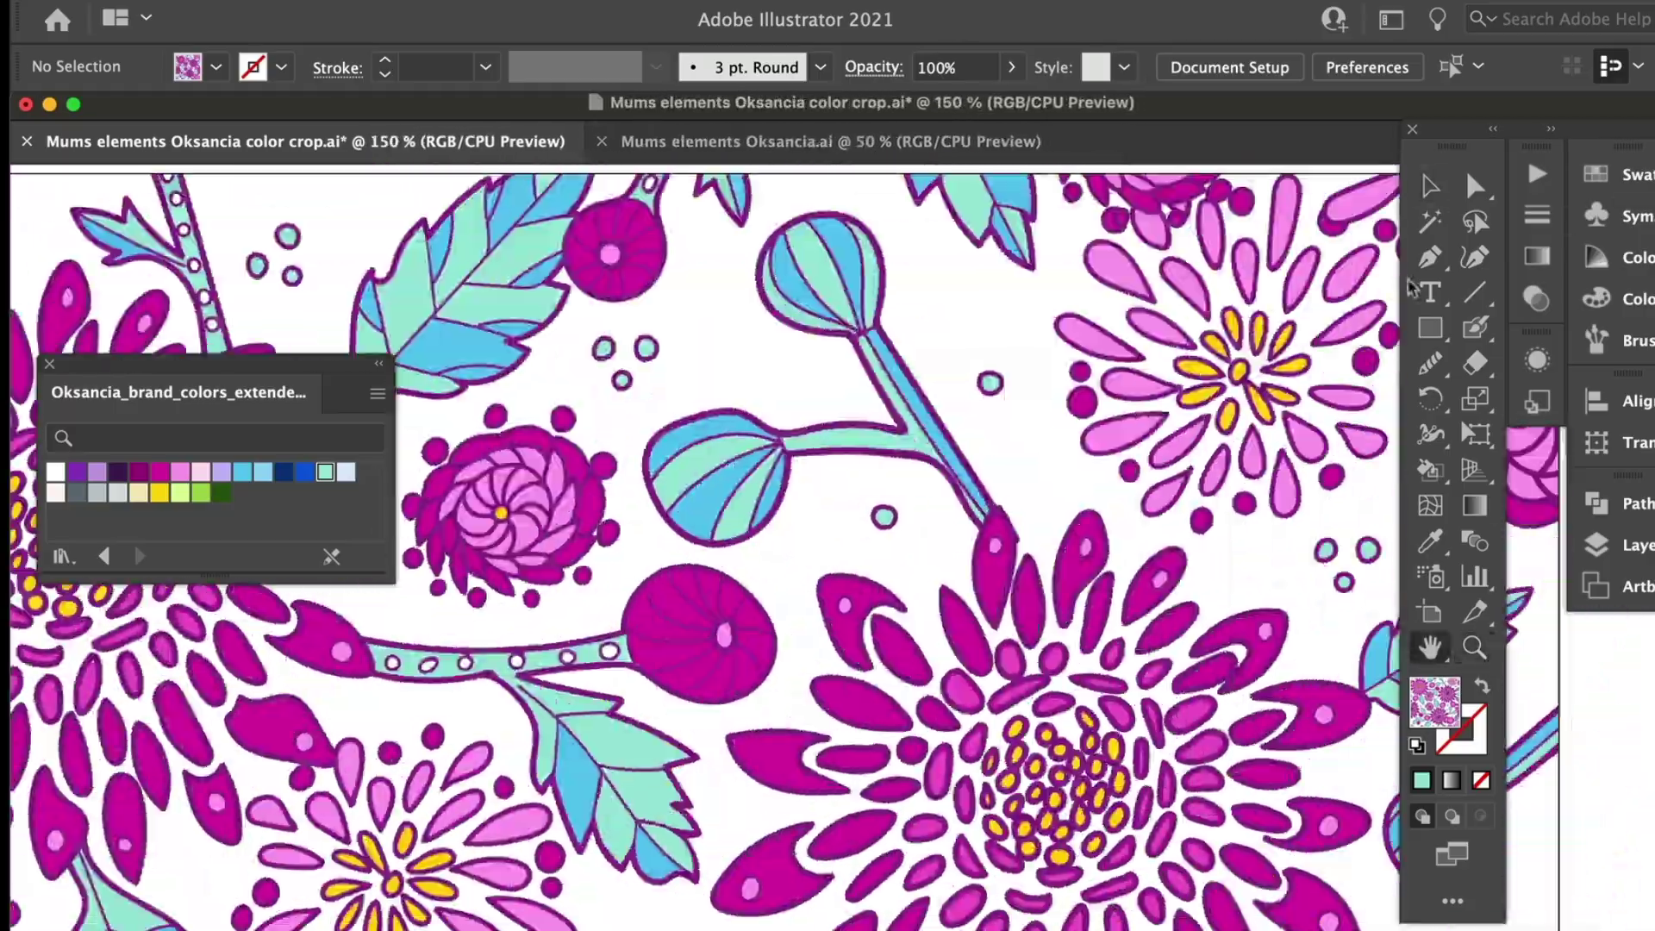
Step: Test the pattern swatch on a large circle, then move to the new untitled document
key("shift+e")
double_click(1019, 515)
key("z")
scroll(856, 635, "down", 10)
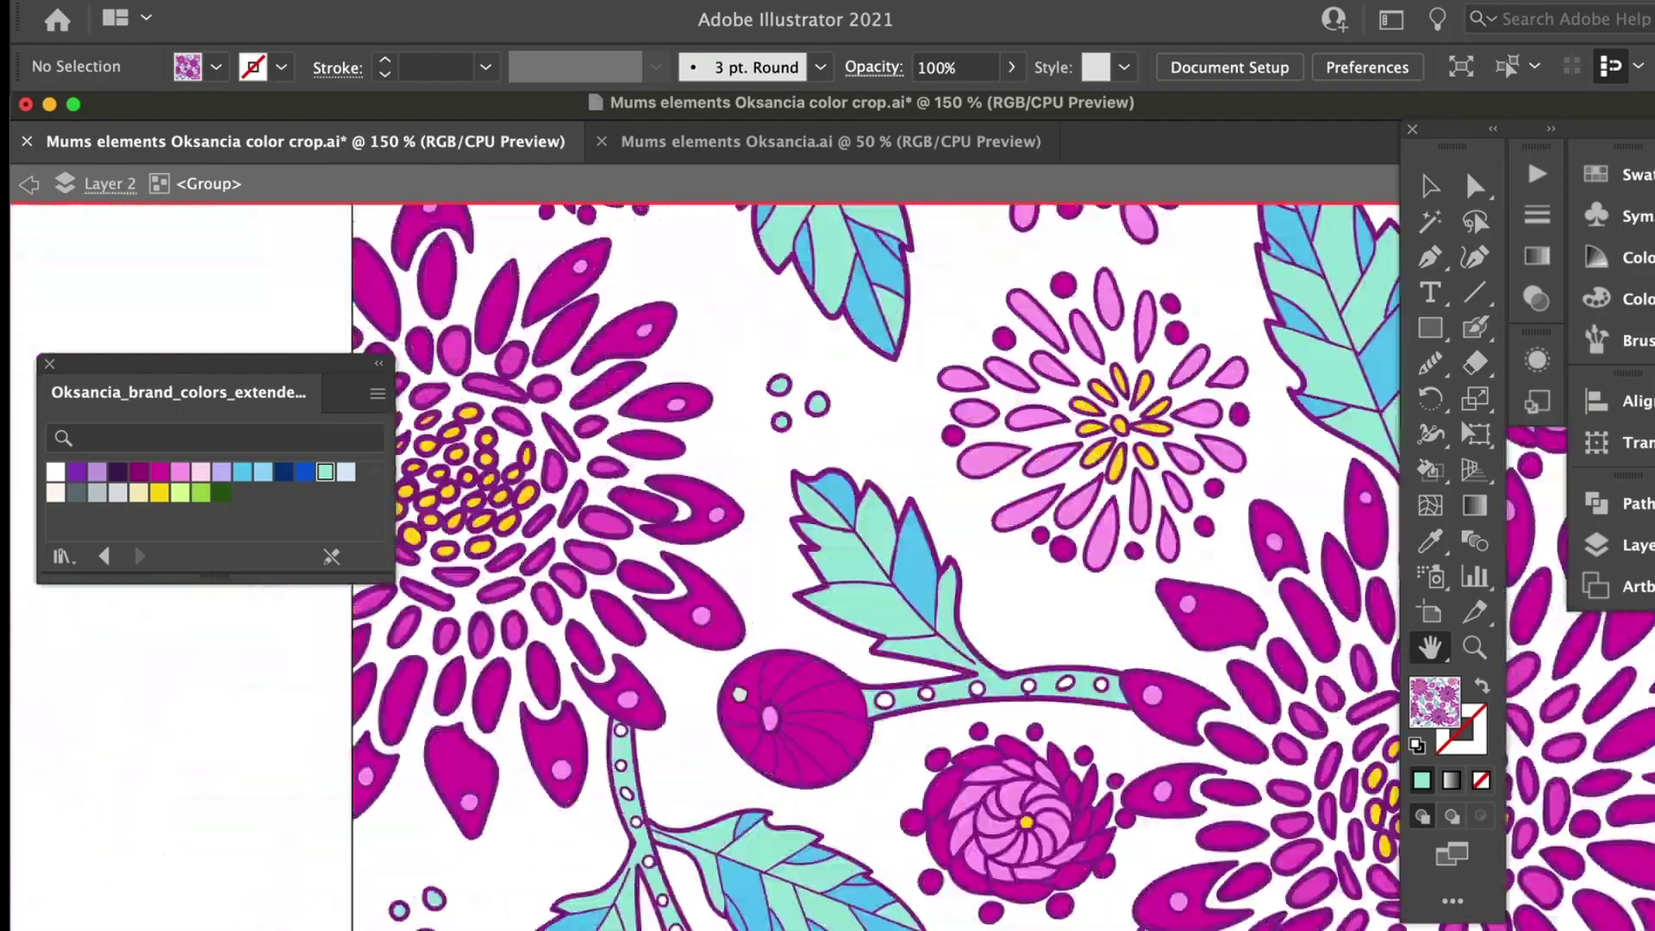
key("v")
key("Escape")
key("super+0")
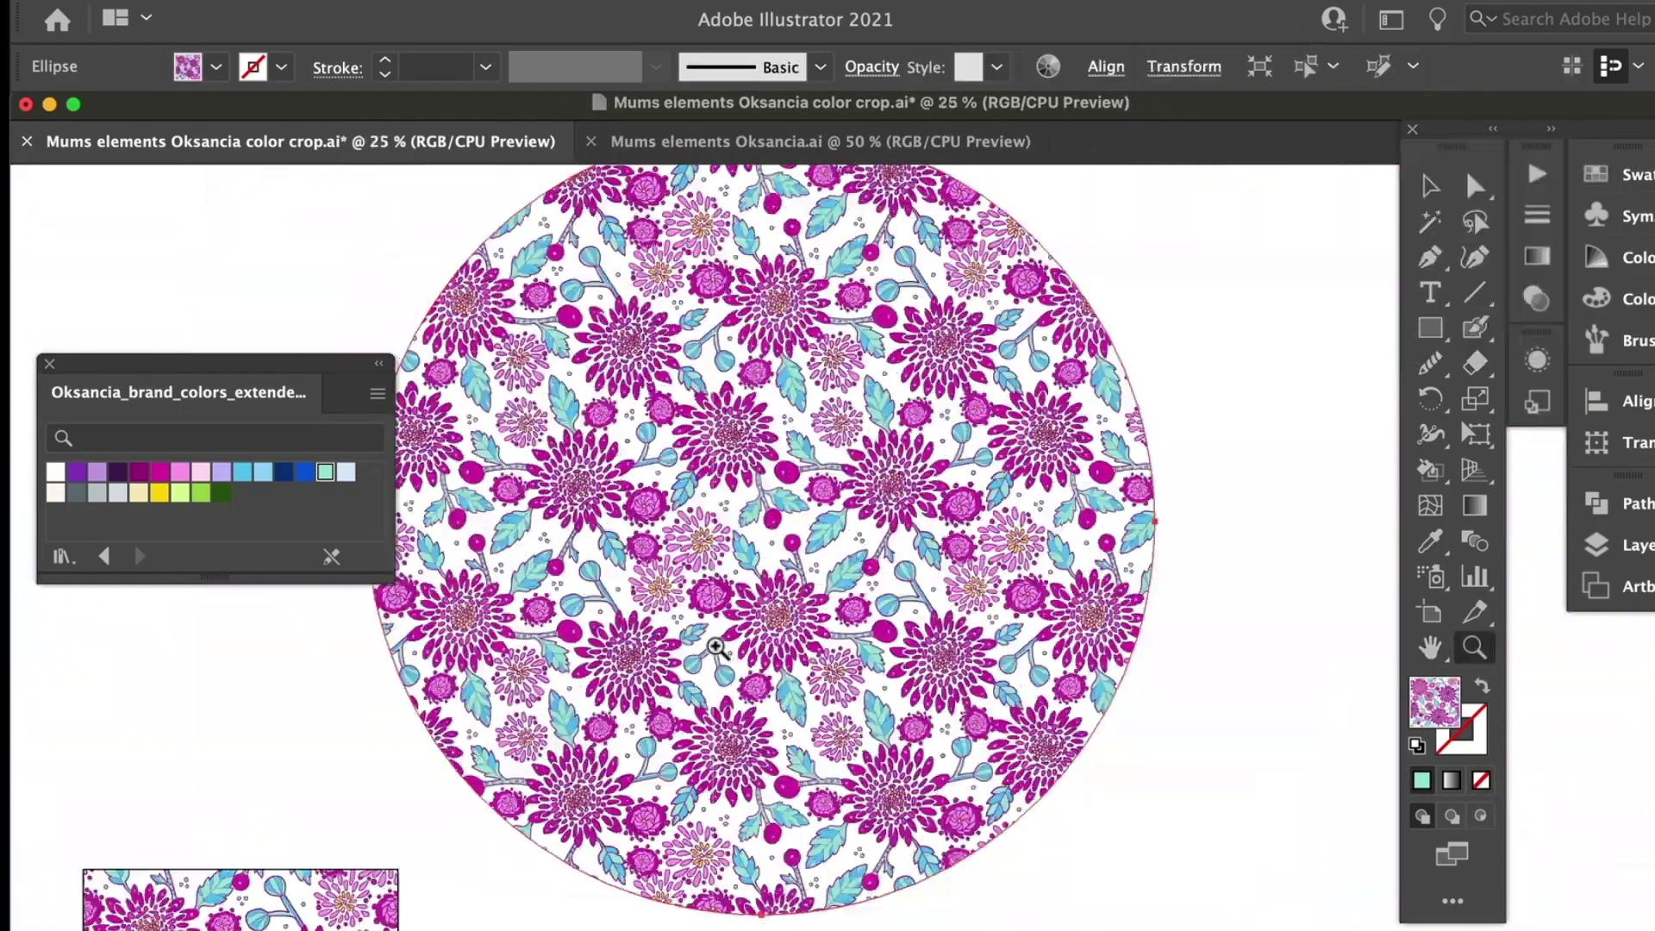
left_click(760, 569)
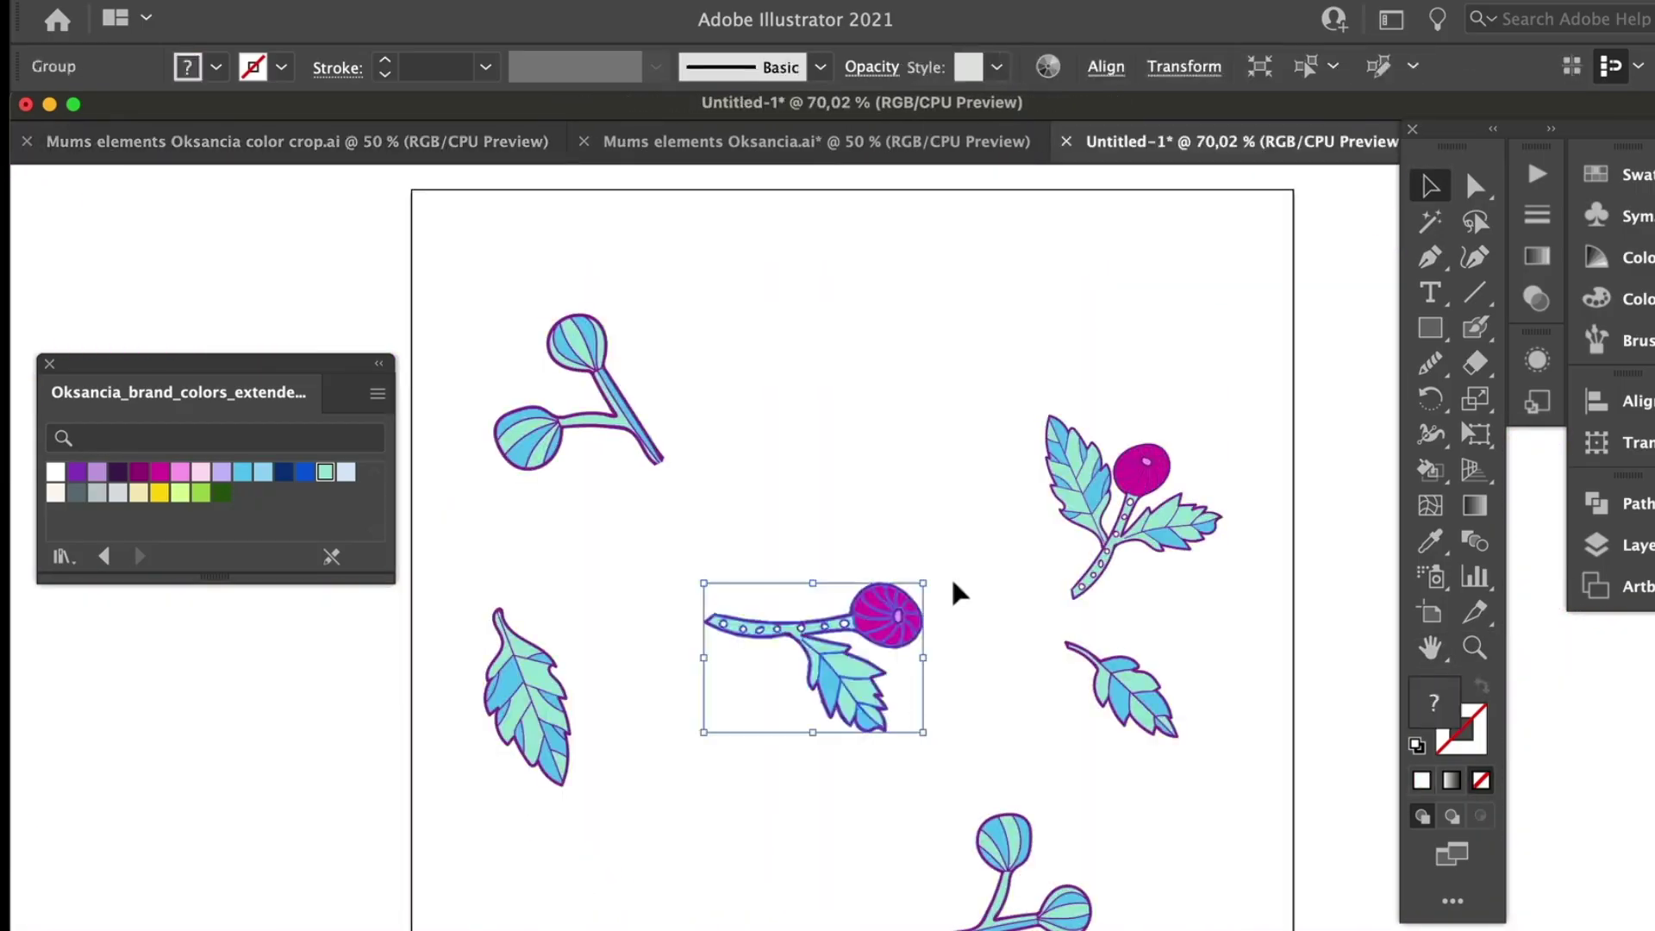
left_click(732, 562)
Step: Recolour the bud's magenta fills mint using Select Same Fill Color, then bring up Save As
left_click(980, 488)
key("y")
left_click(753, 511)
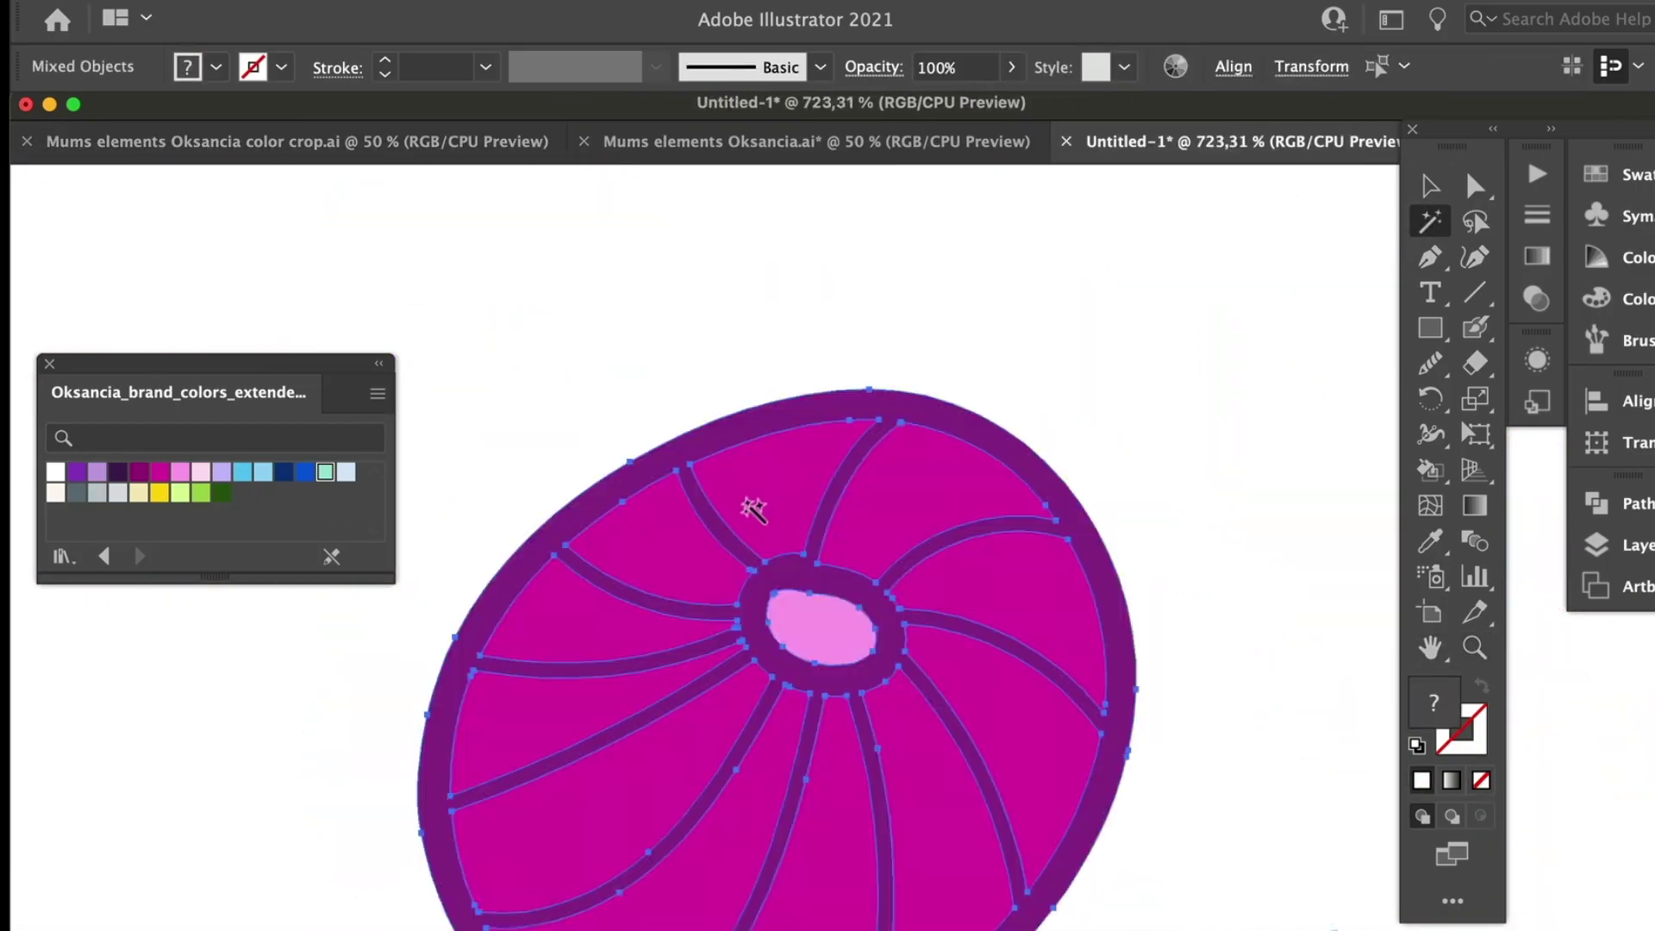
double_click(1430, 222)
left_click(325, 472)
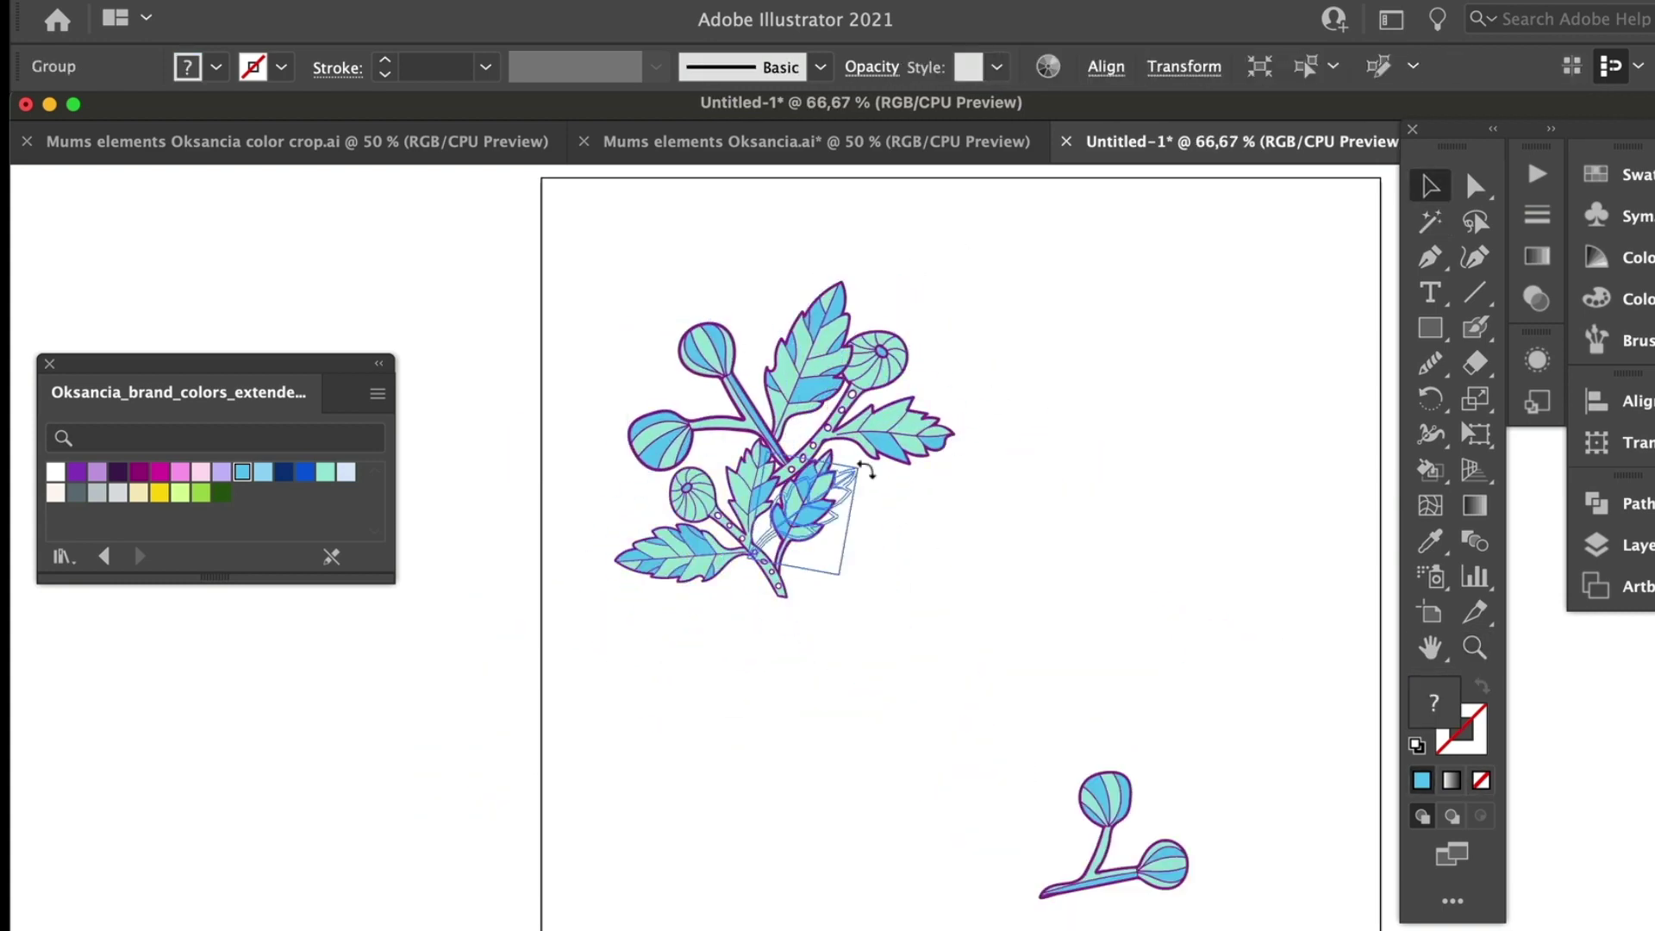
key("ctrl+1")
left_click(794, 443)
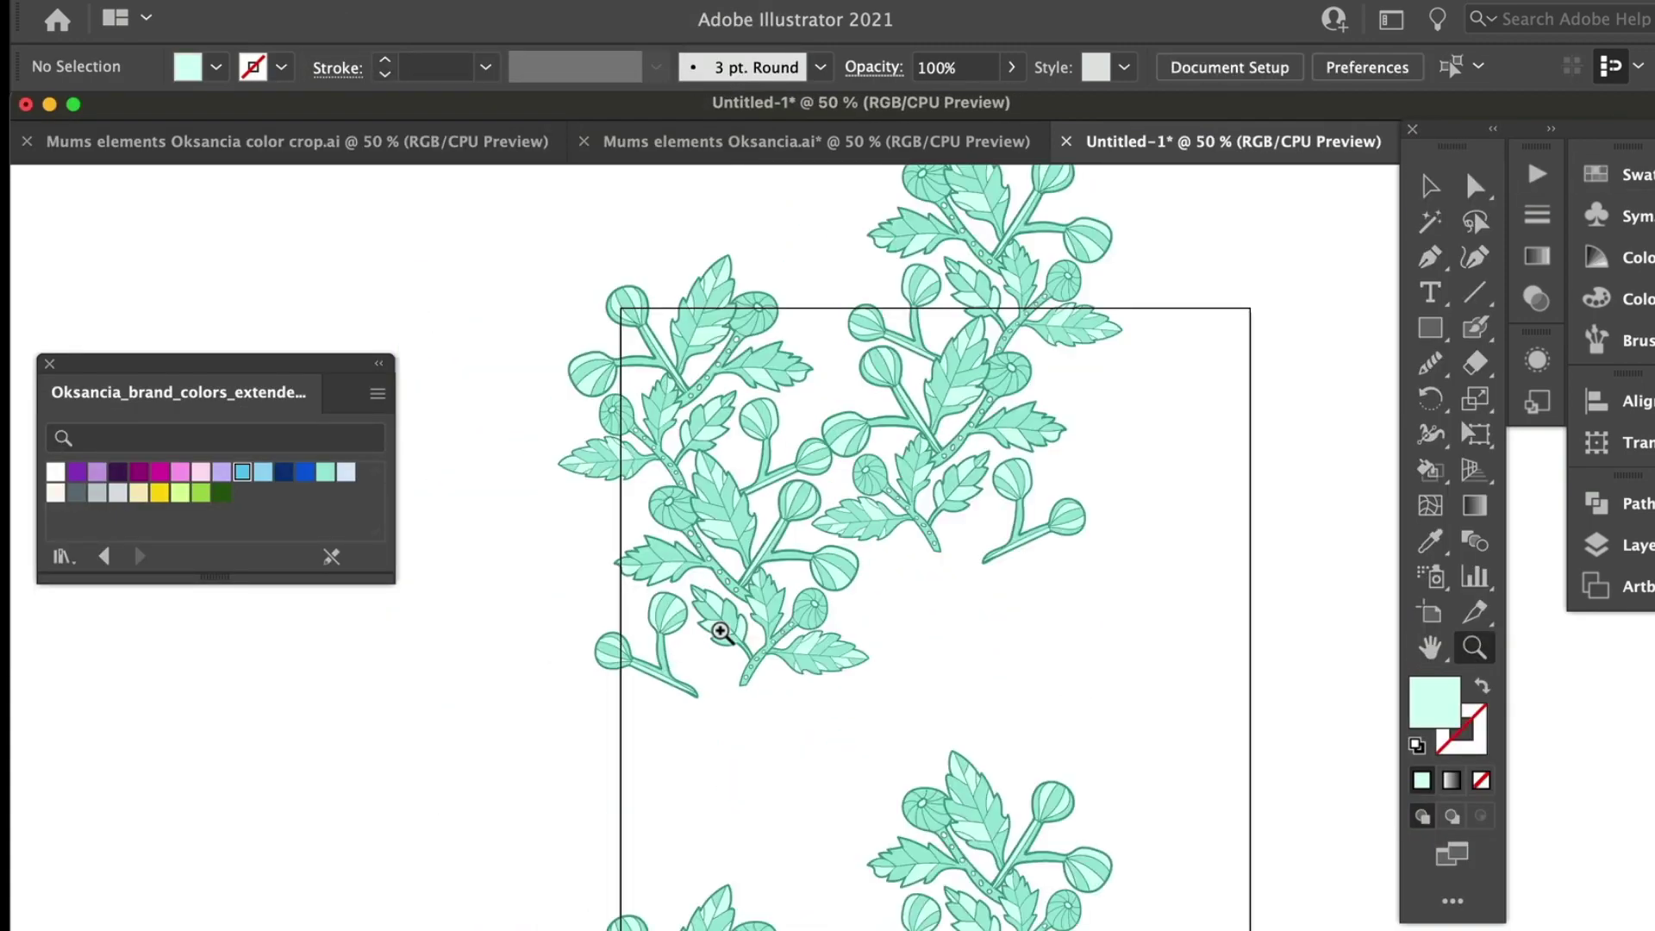
key("super+shift+s")
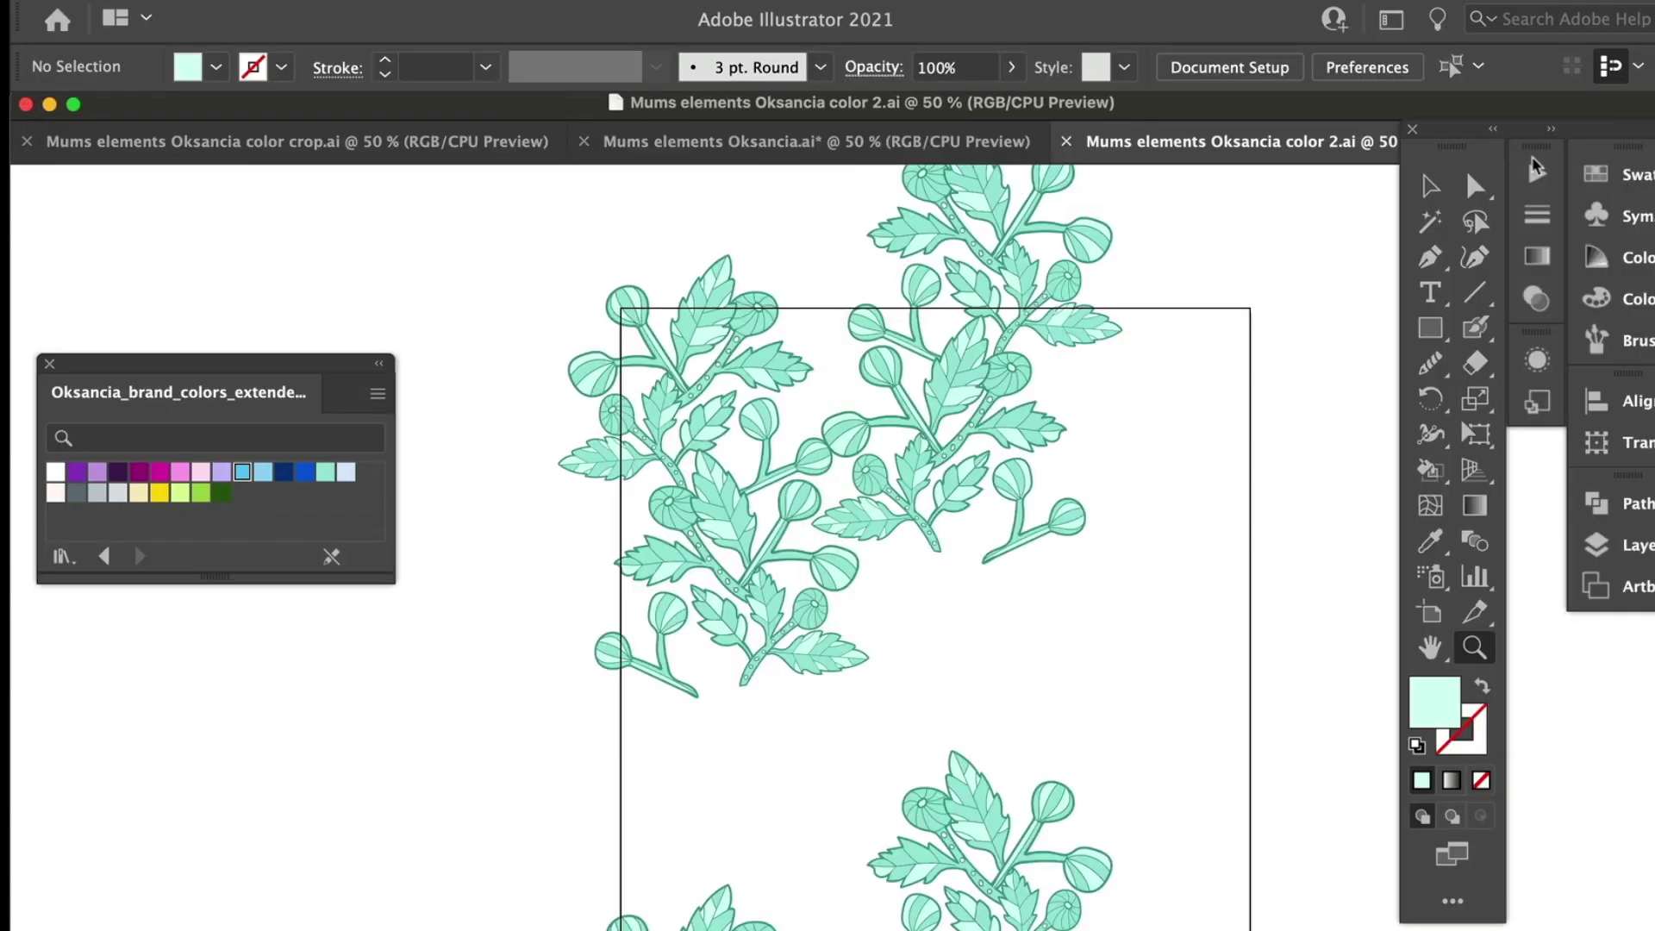
Step: Move a sprig group down-left and review the remaining sprig groups
left_click_drag(750, 604, 676, 769)
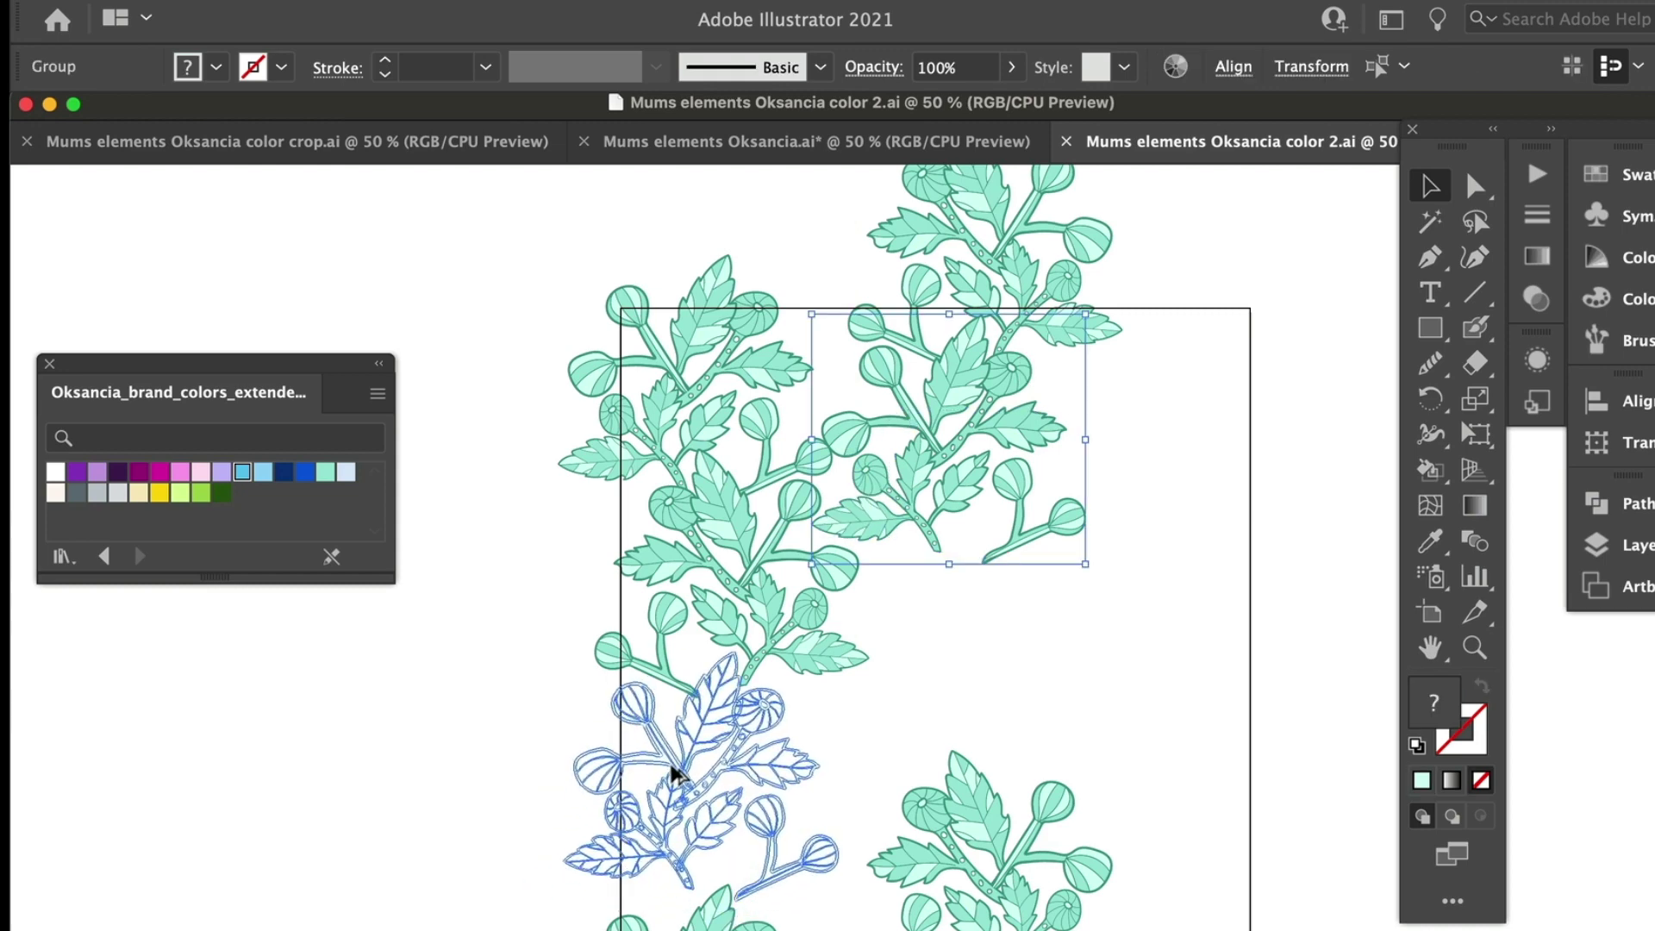
key("super+shift+a")
left_click(689, 862)
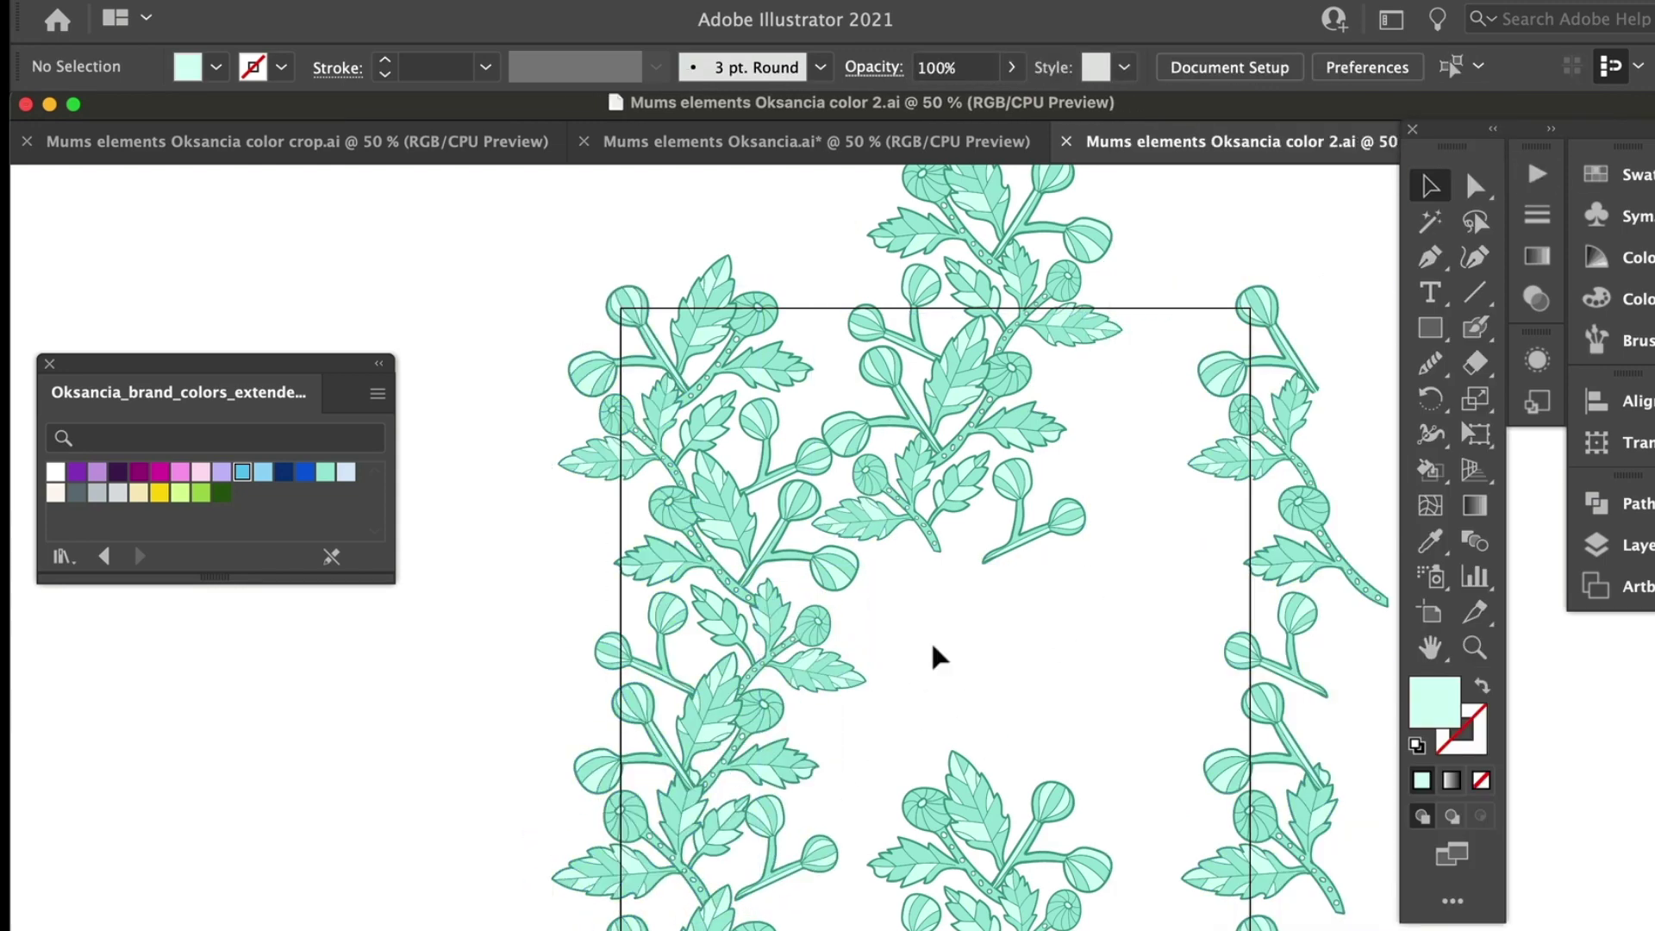
left_click(893, 620)
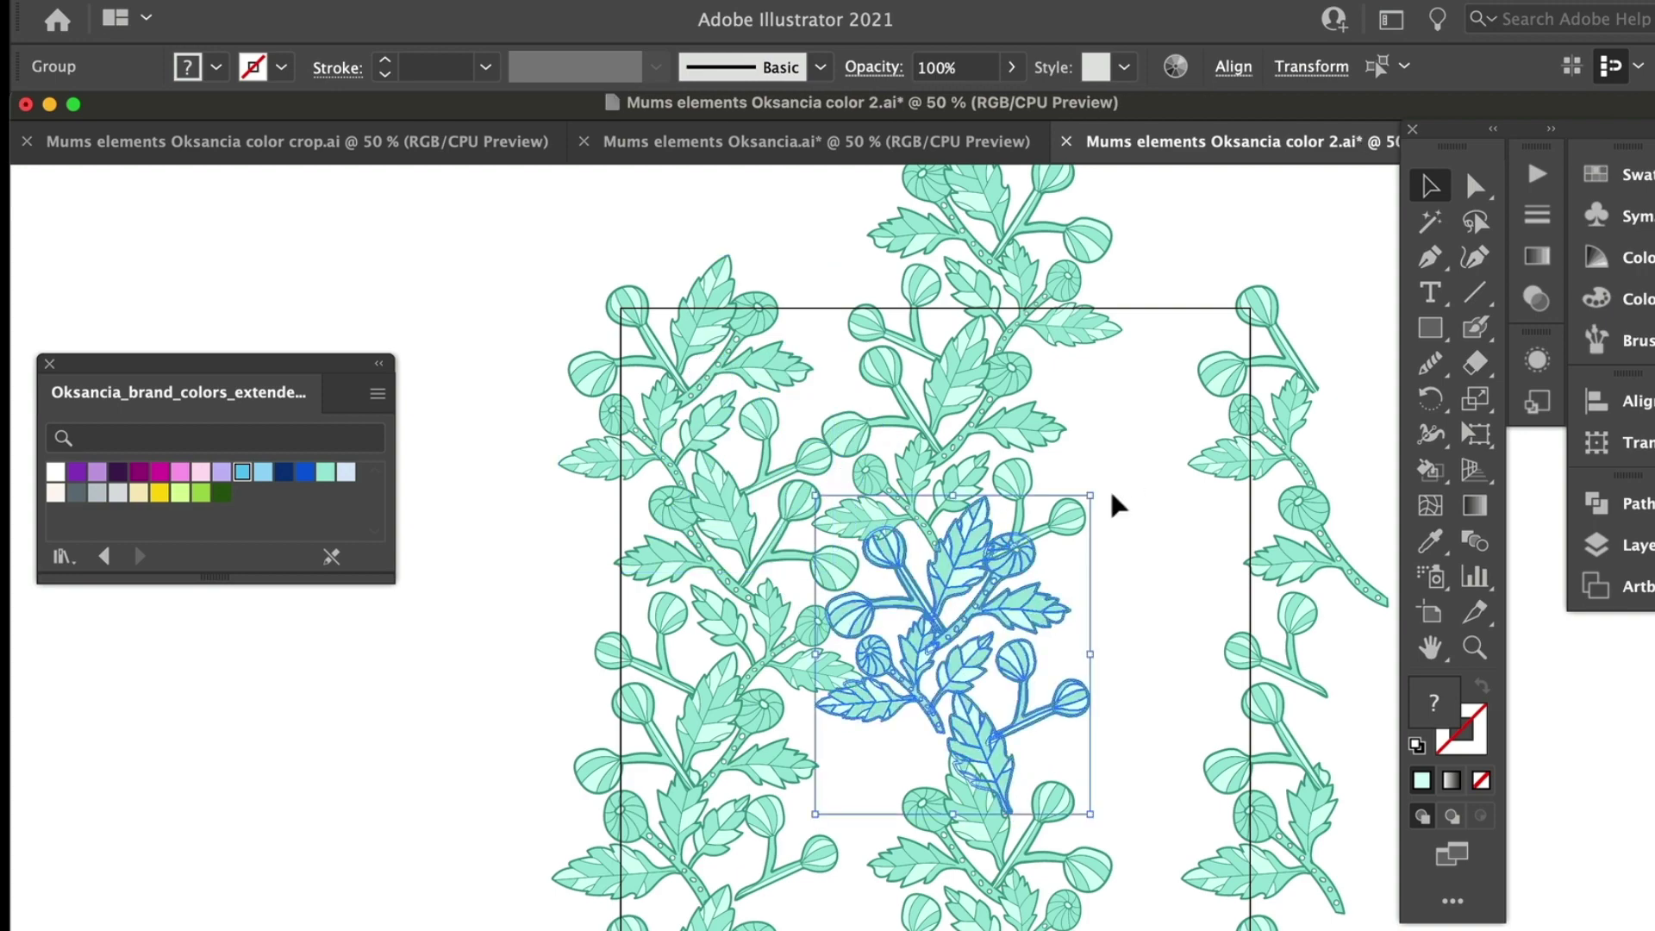
key("super+shift+a")
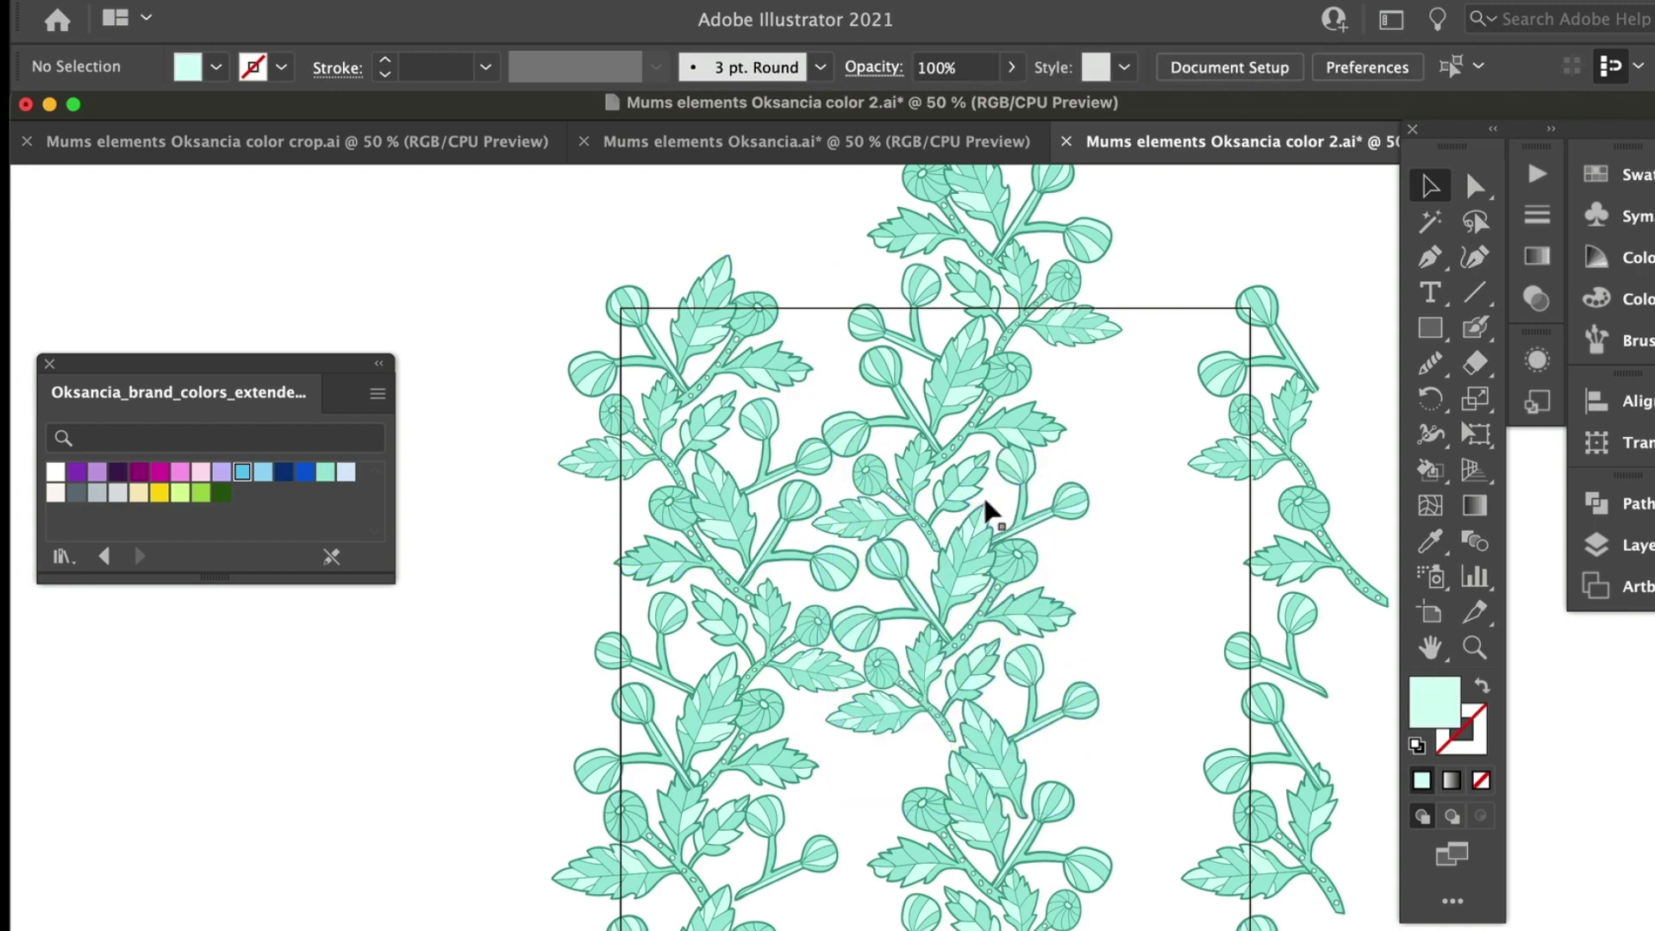
left_click(944, 690)
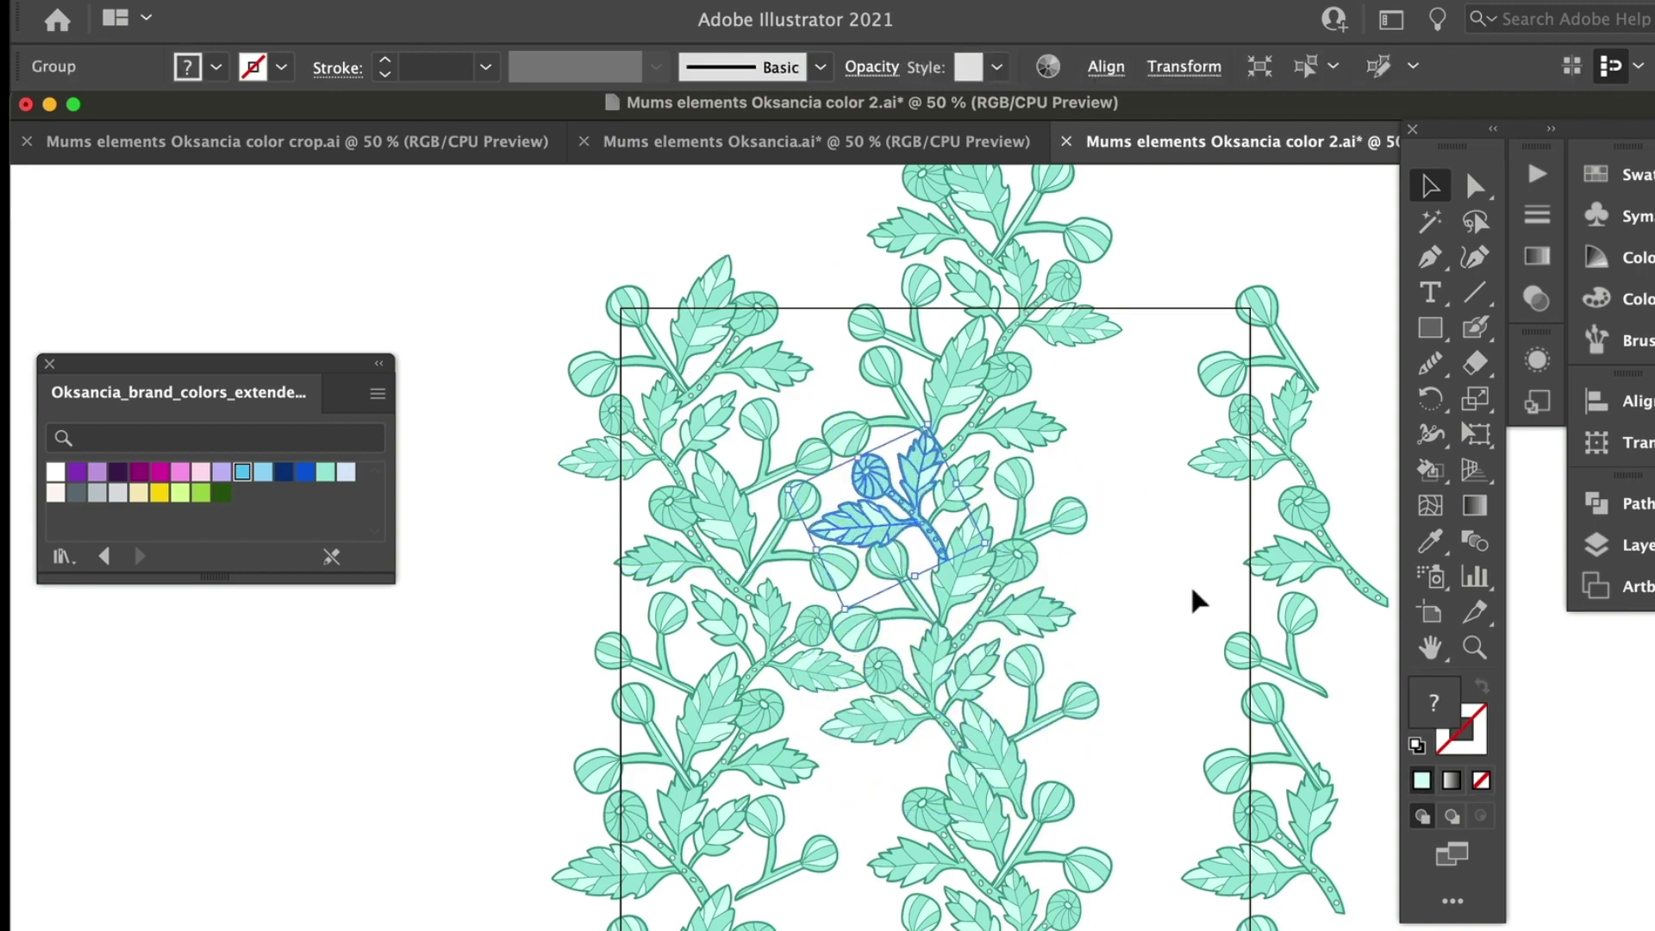
key("super+shift+a")
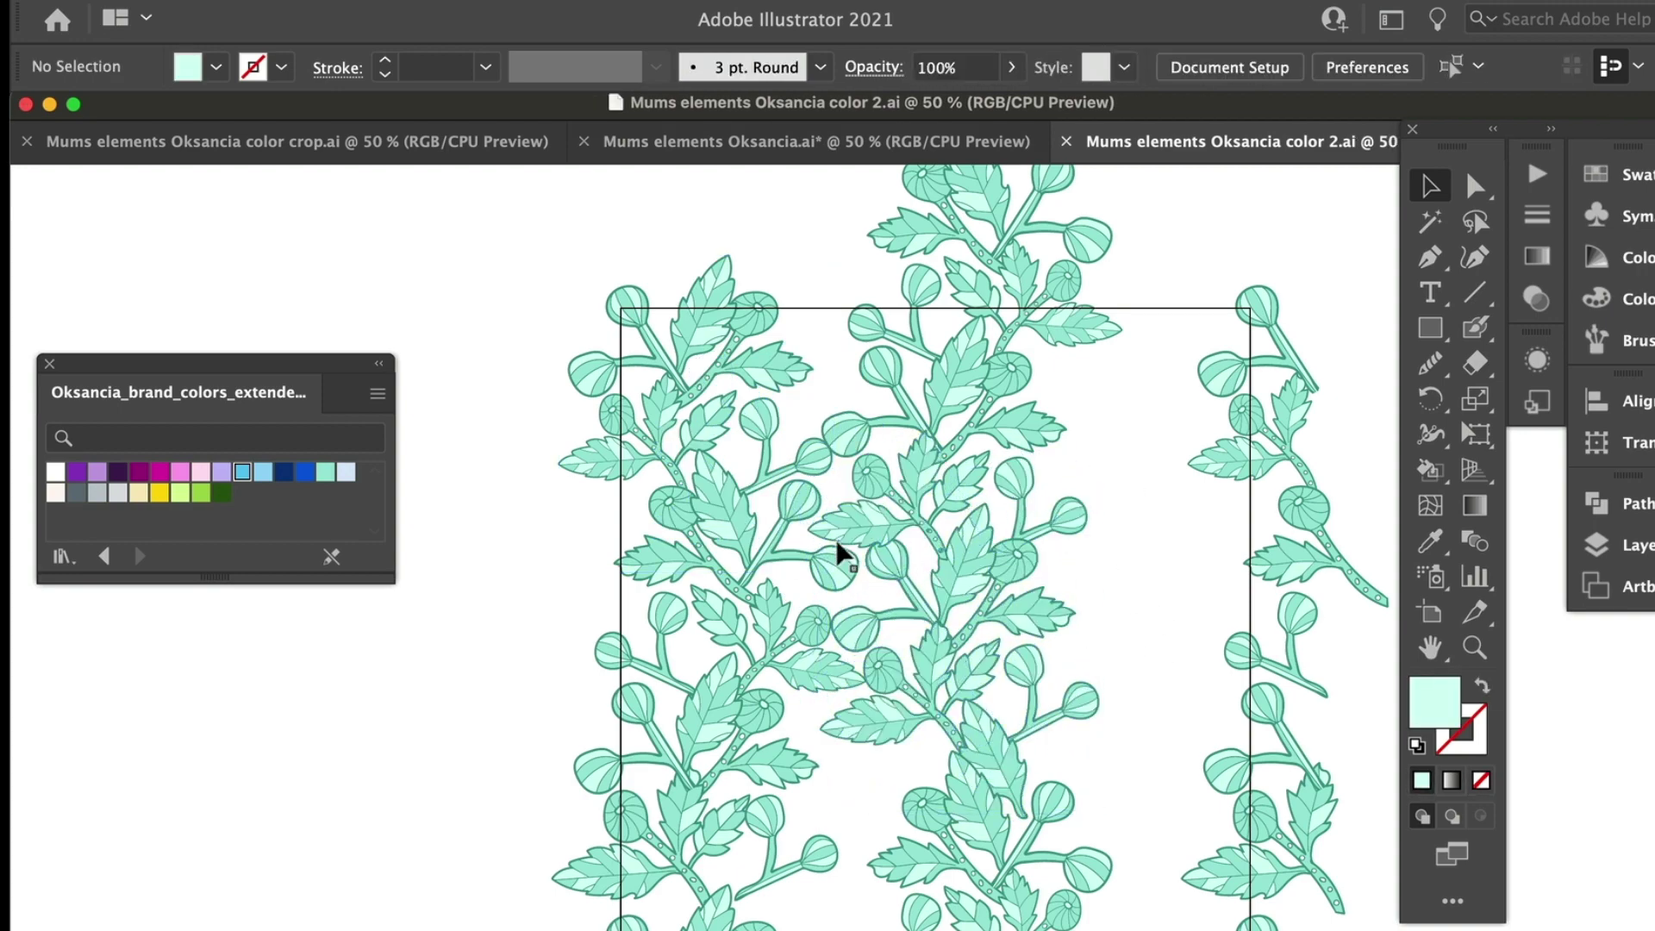
Step: Add a pale mint background and shift a sprig group into the right-hand gap
left_click(1537, 175)
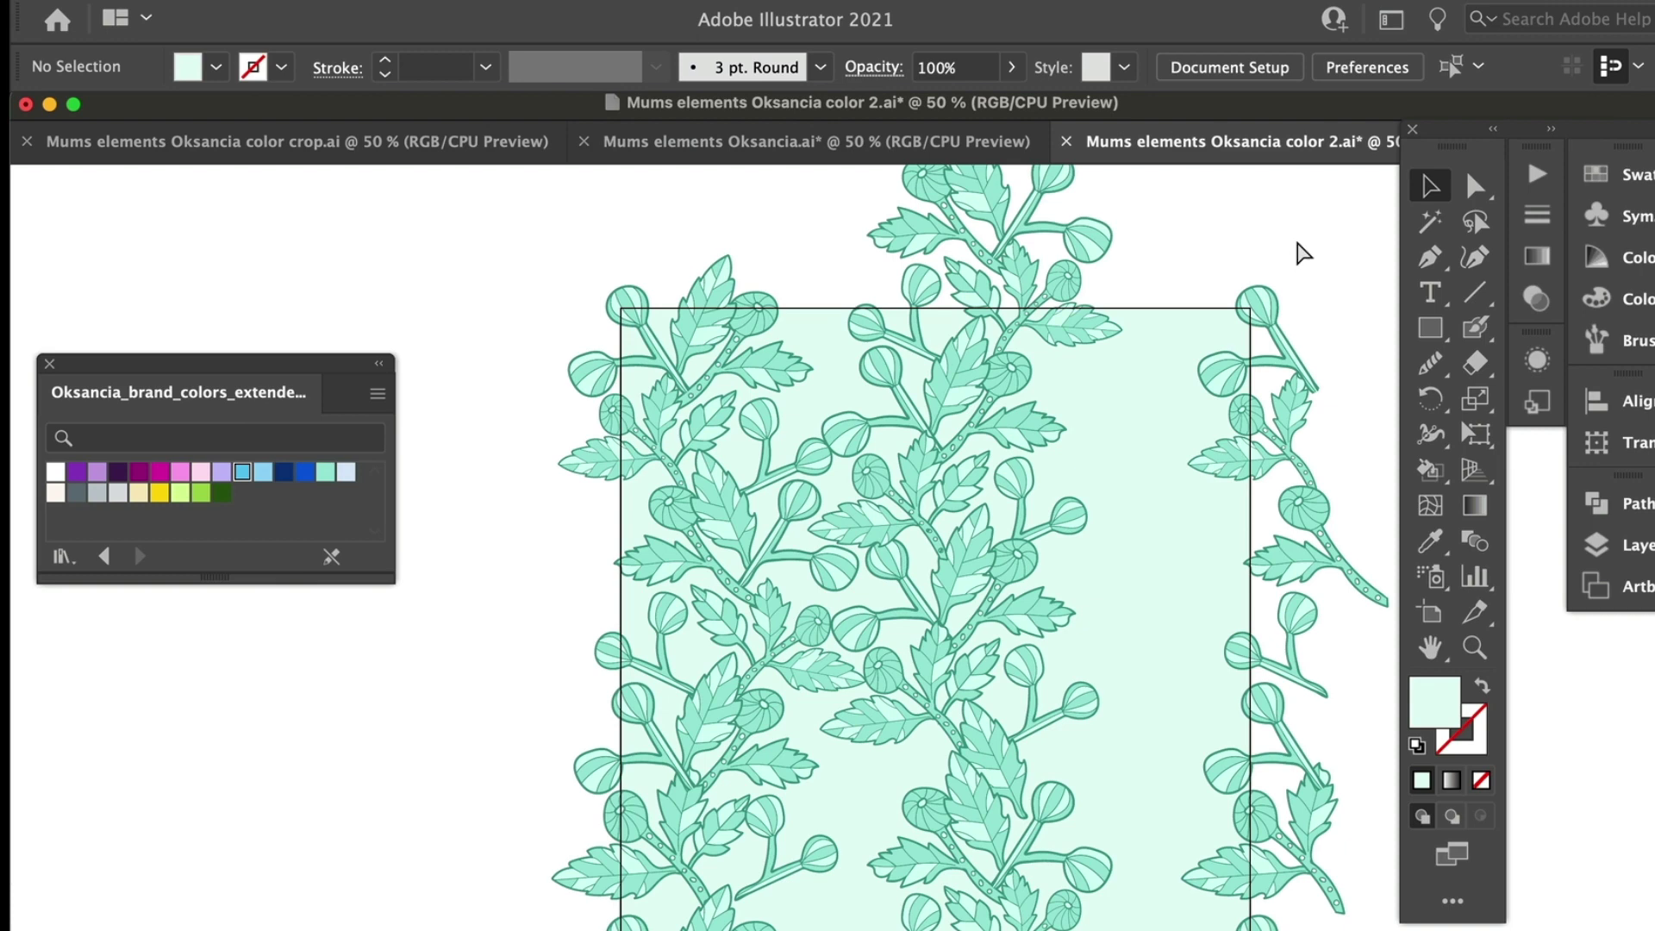
left_click_drag(1086, 630, 1246, 621)
key("super+shift+a")
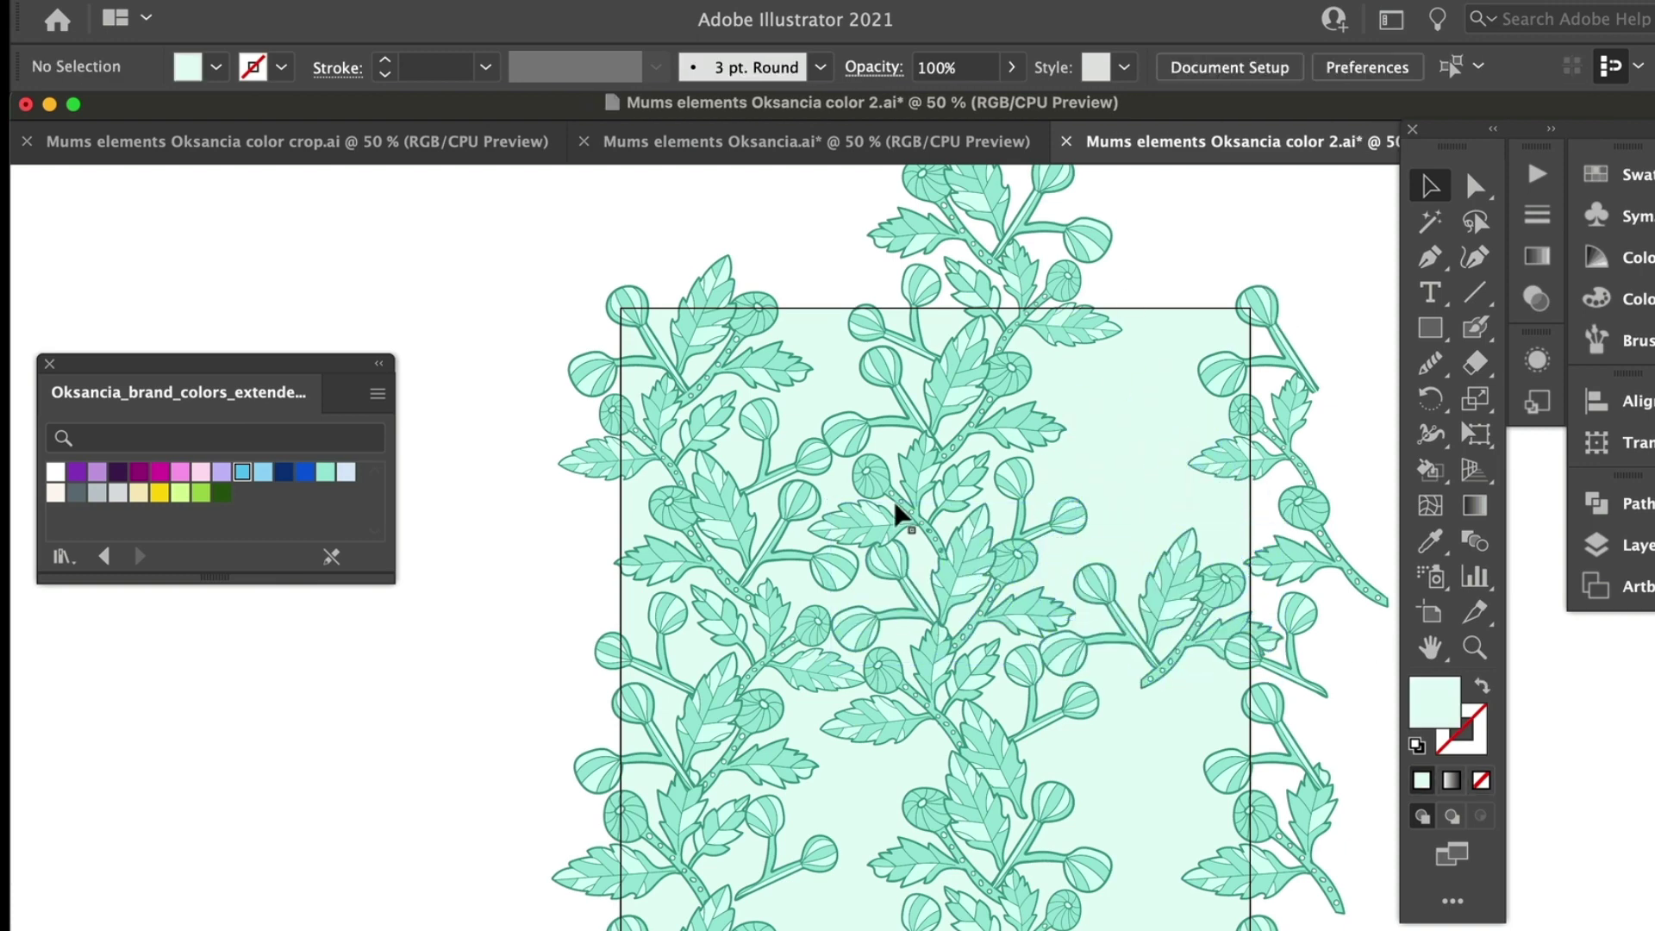
left_click(1157, 485)
key("super+shift+a")
left_click(1182, 683)
key("super+shift+a")
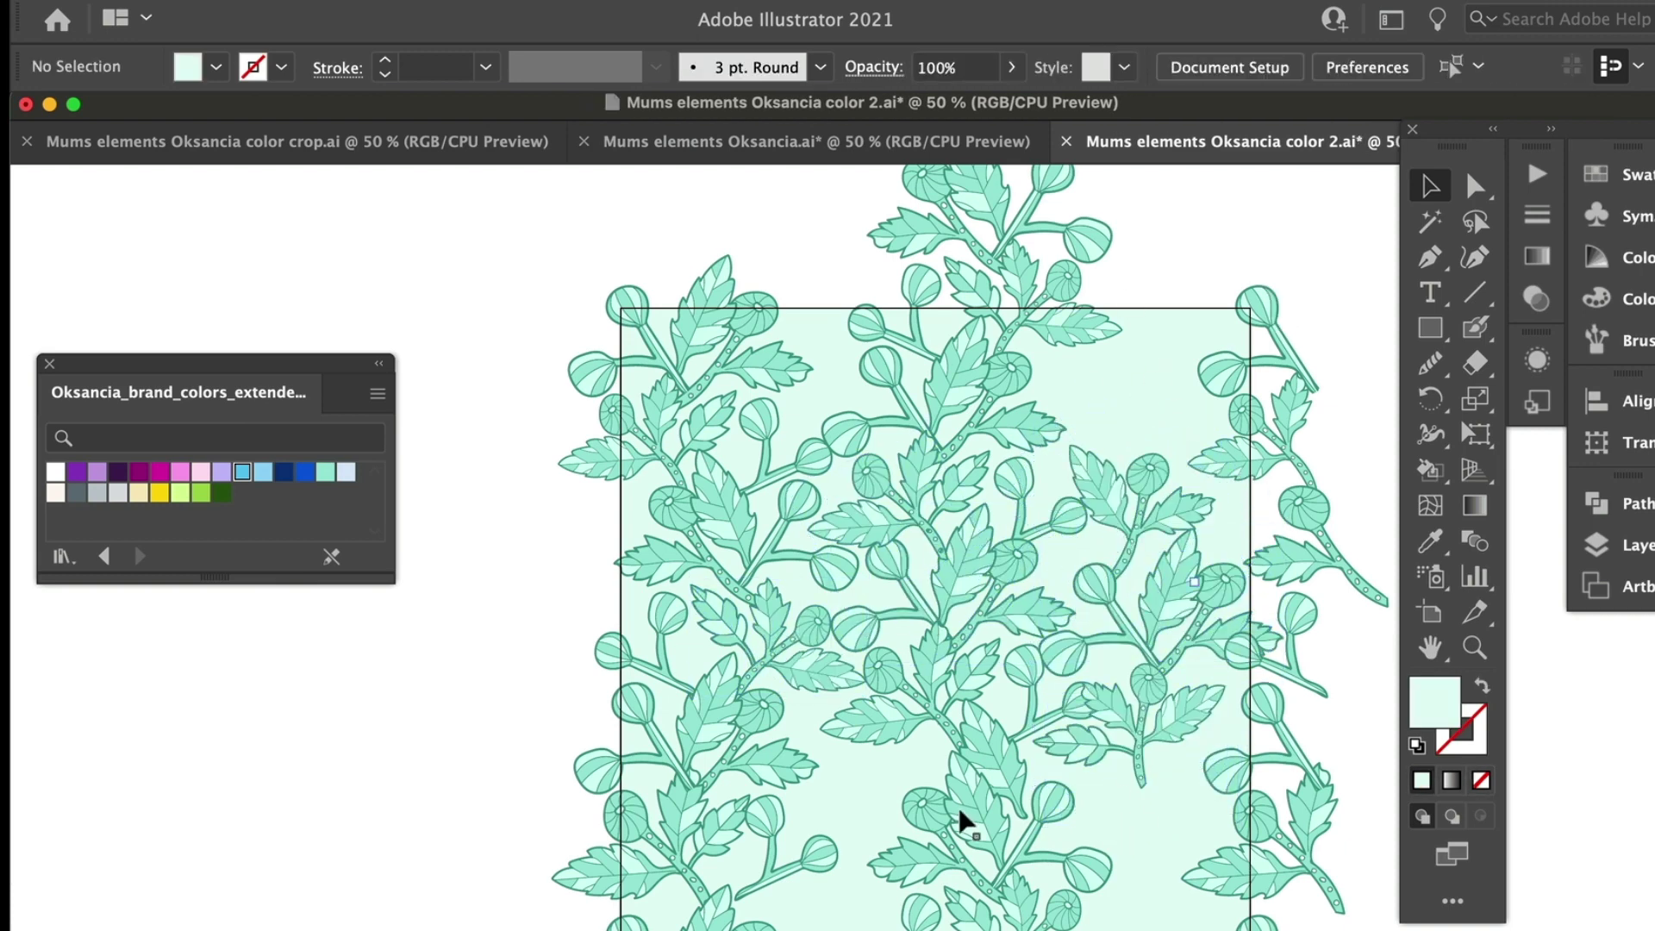
left_click(802, 380)
key("super+shift+a")
Step: Move a sprig up-right and leaves to the top-right corner and top edge, then save
left_click_drag(1034, 483, 1208, 340)
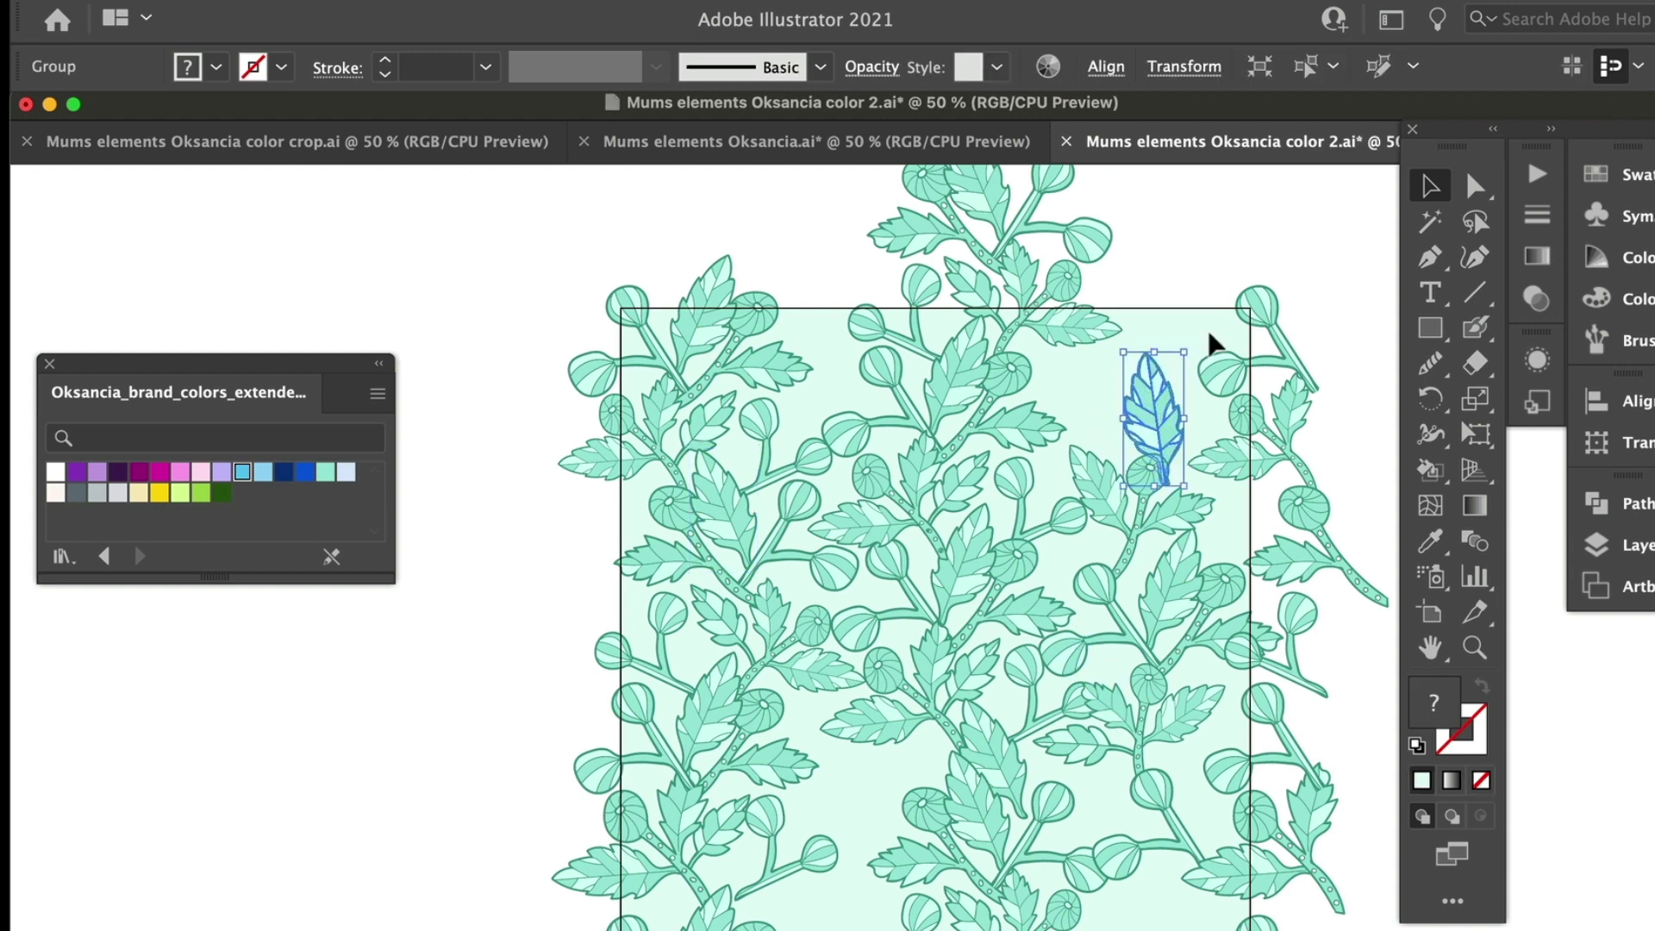
key("super+shift+a")
left_click_drag(914, 752, 1242, 277)
key("super+shift+a")
left_click(1072, 776)
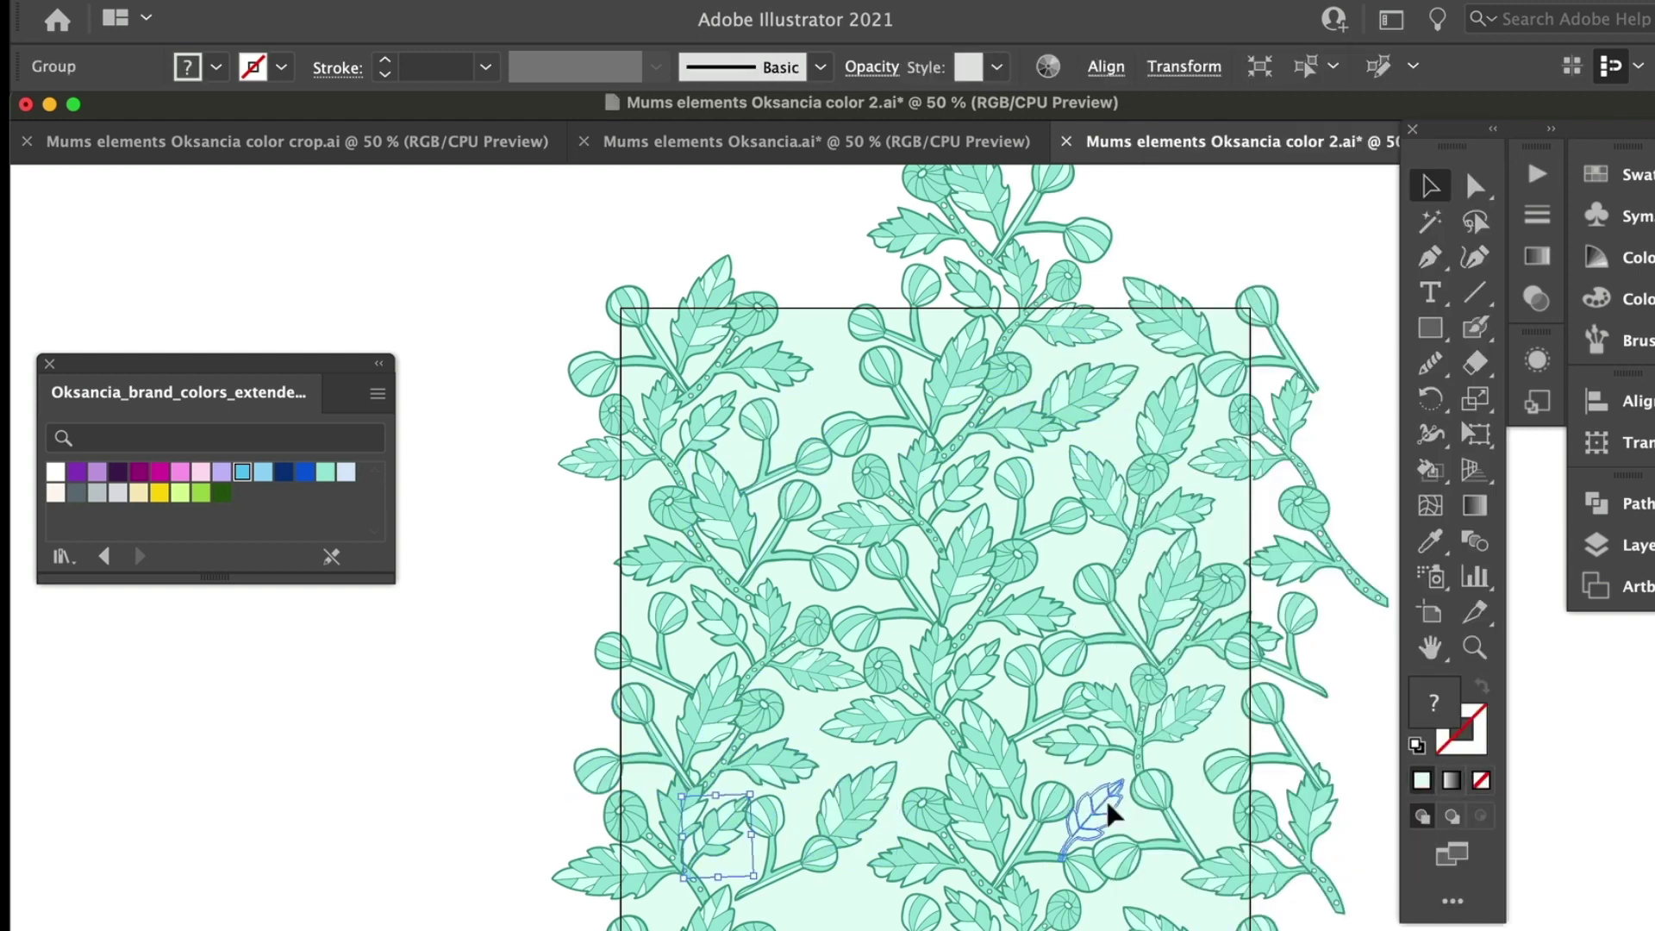
key("super+shift+a")
left_click_drag(819, 896, 819, 311)
key("F2")
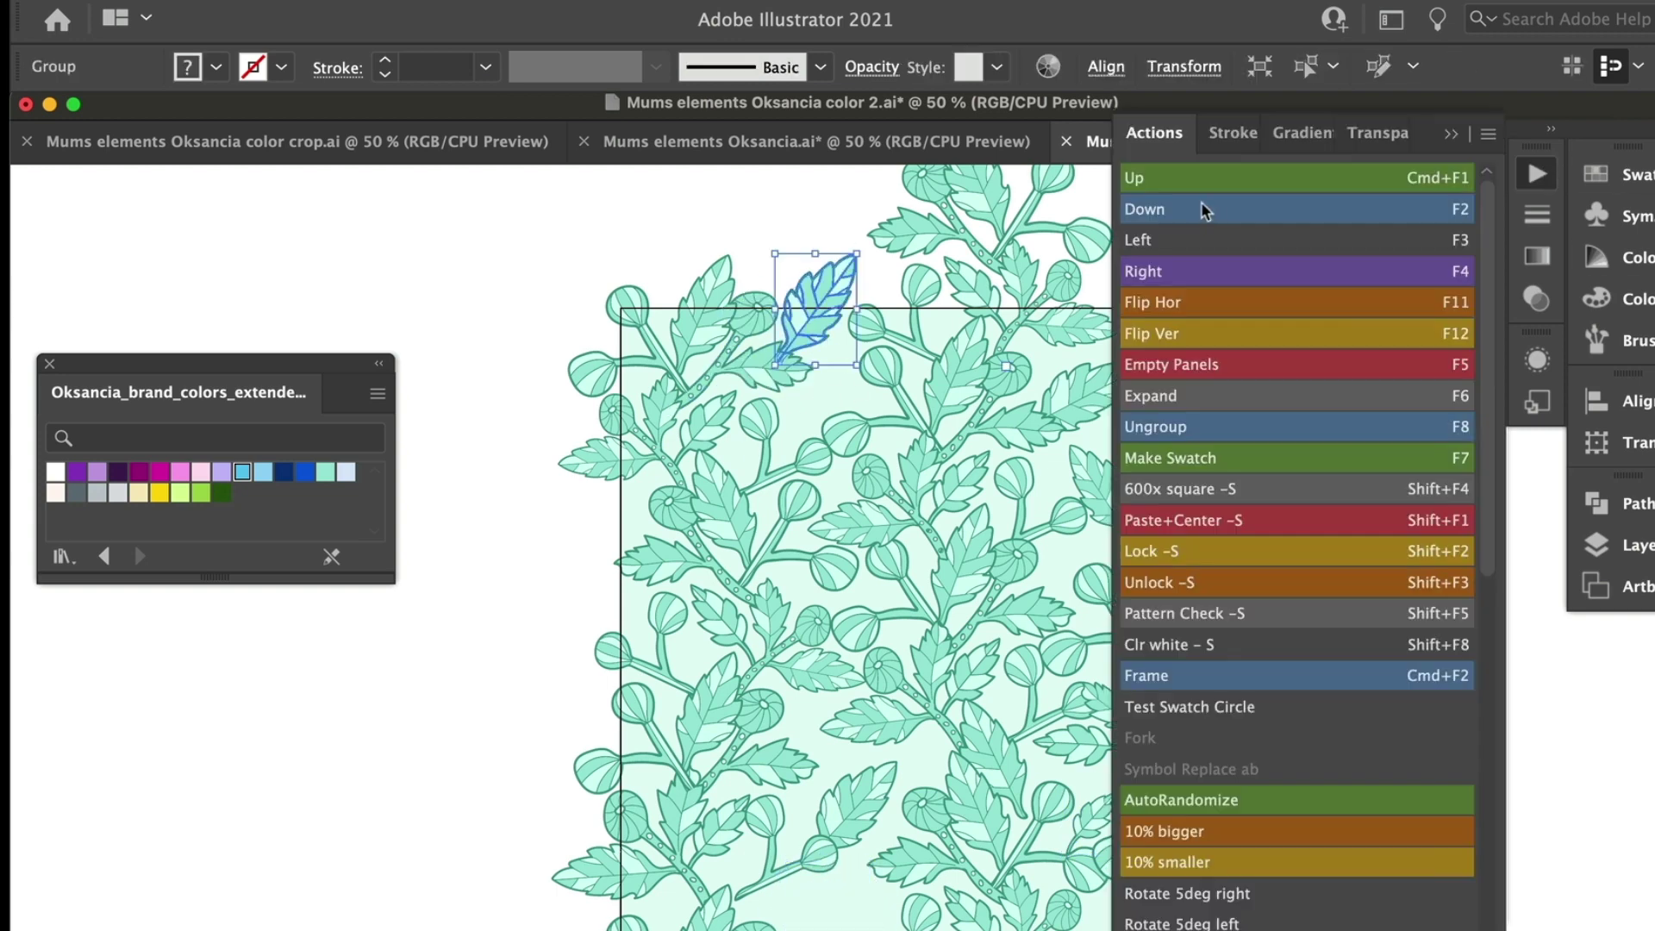
left_click(733, 906)
key("super+shift+a")
key("super+s")
Step: Mirror the bottom leaf and right-edge branch onto the opposite side, and save
left_click(1102, 551)
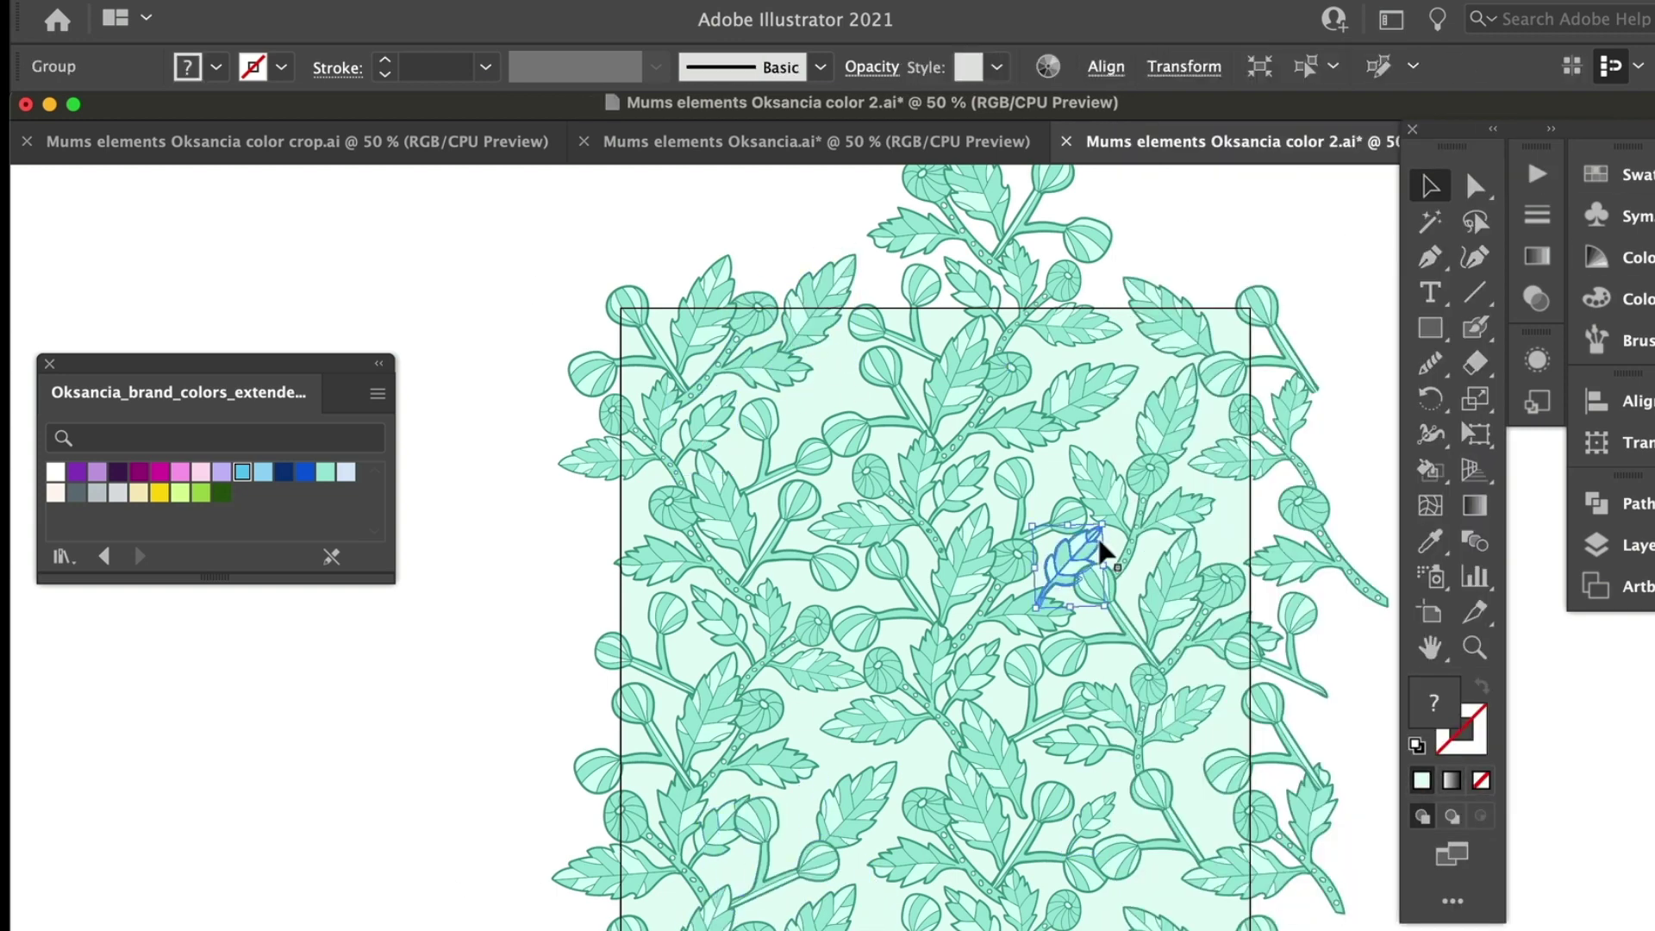
left_click(1164, 901)
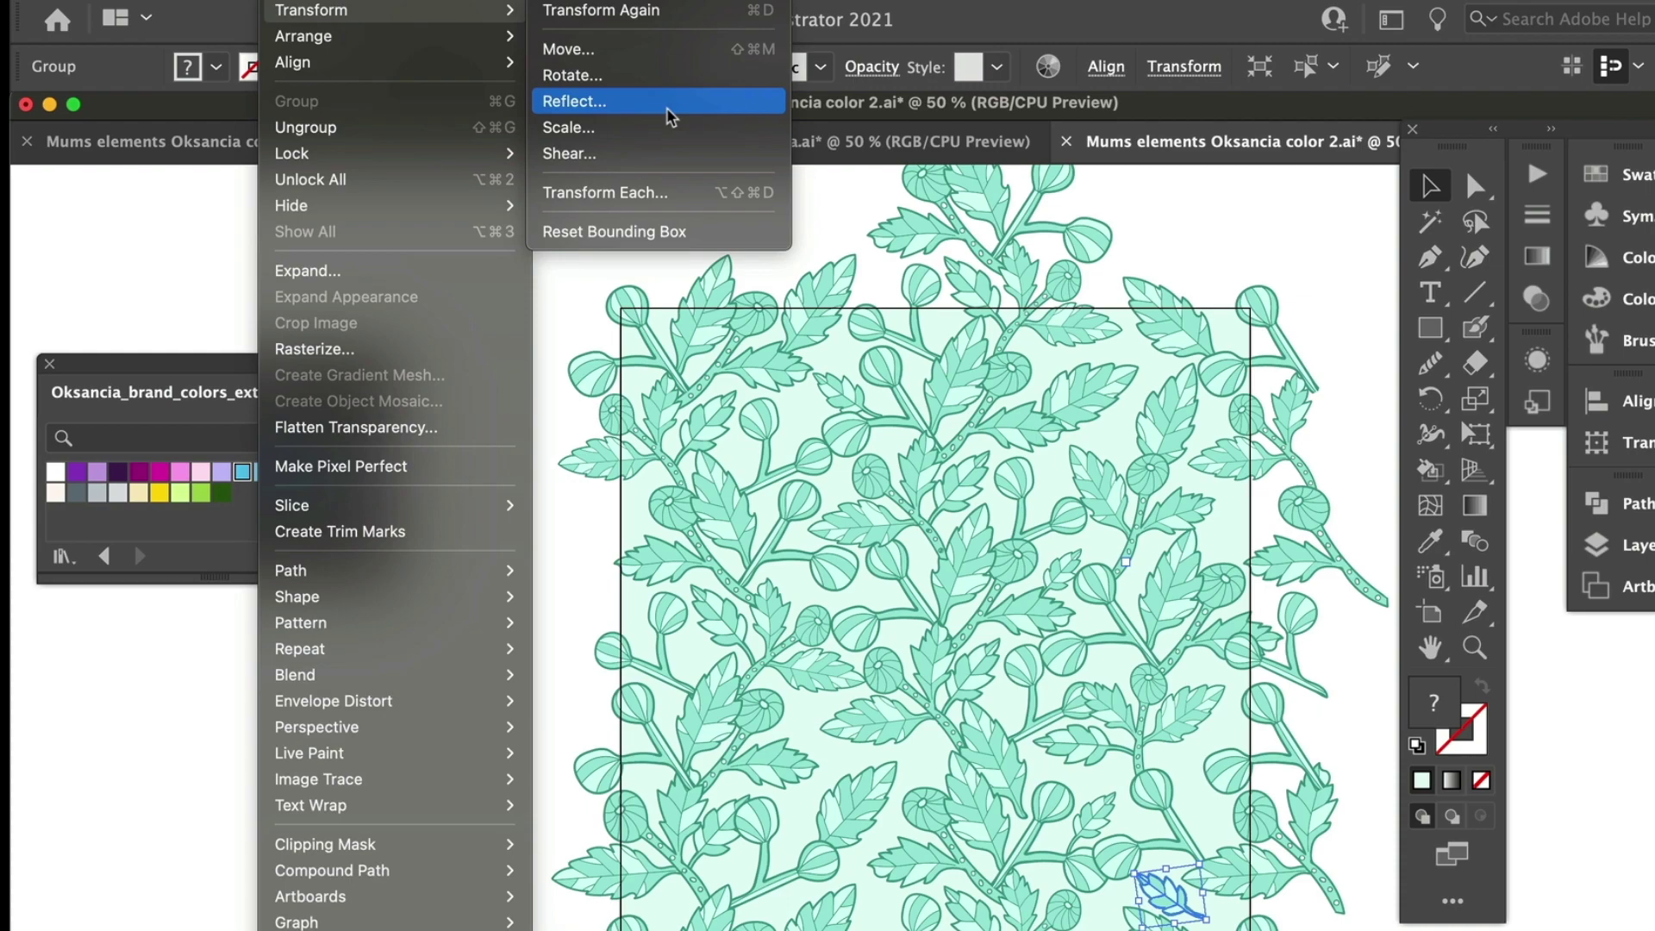
key("super+shift+a")
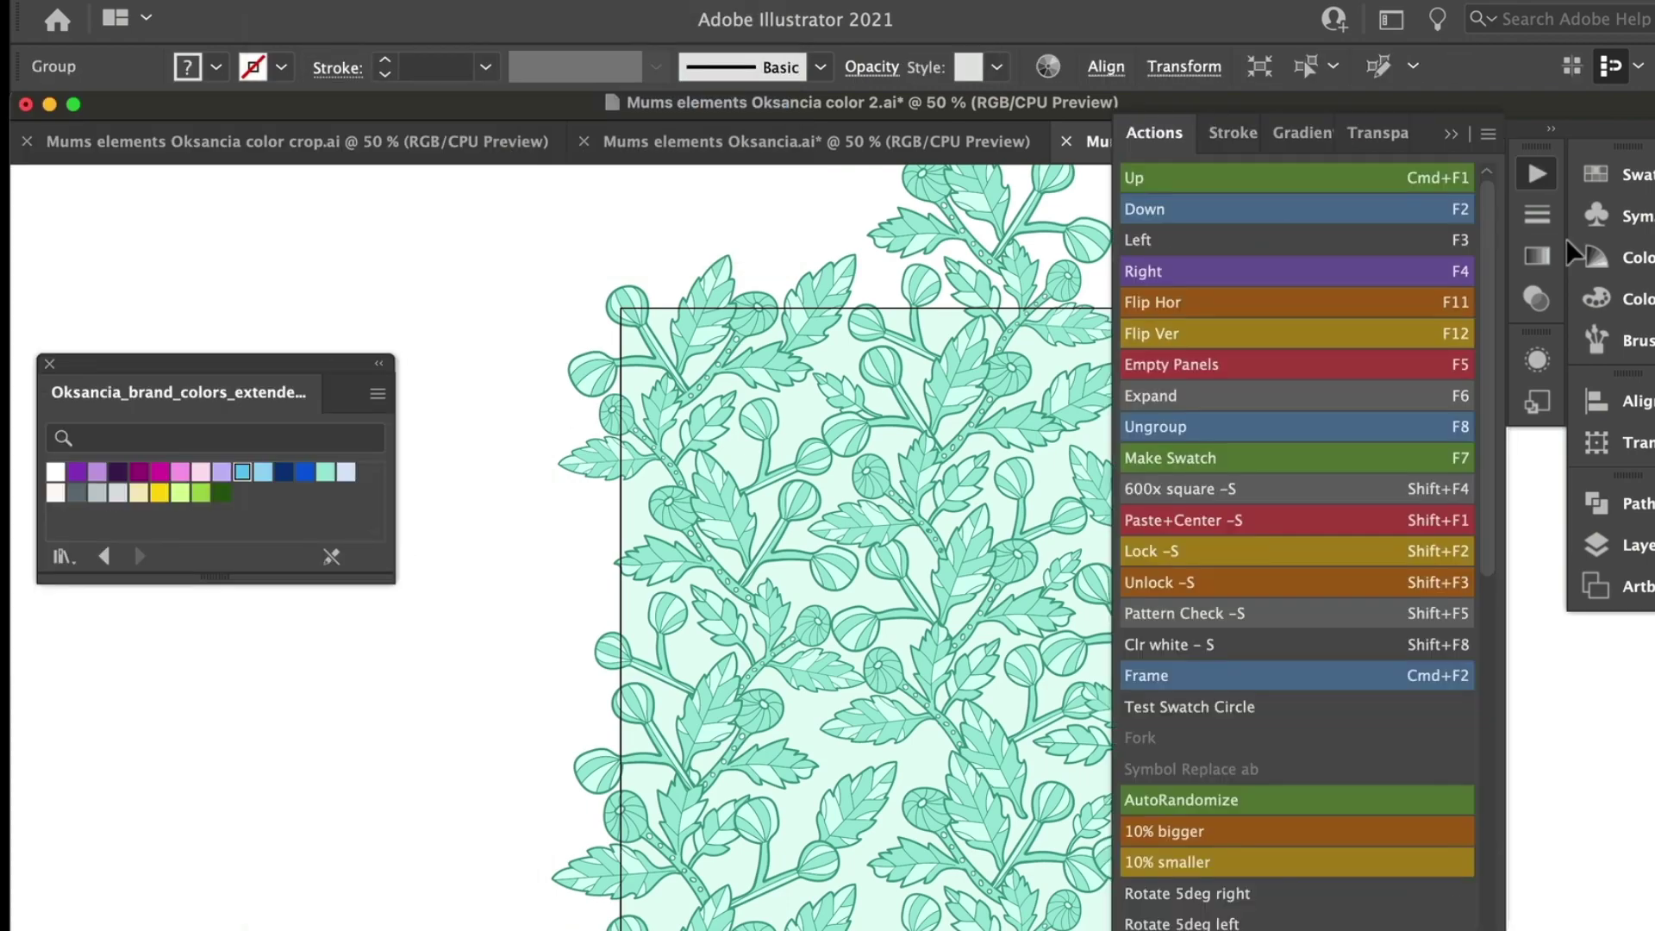
key("super+s")
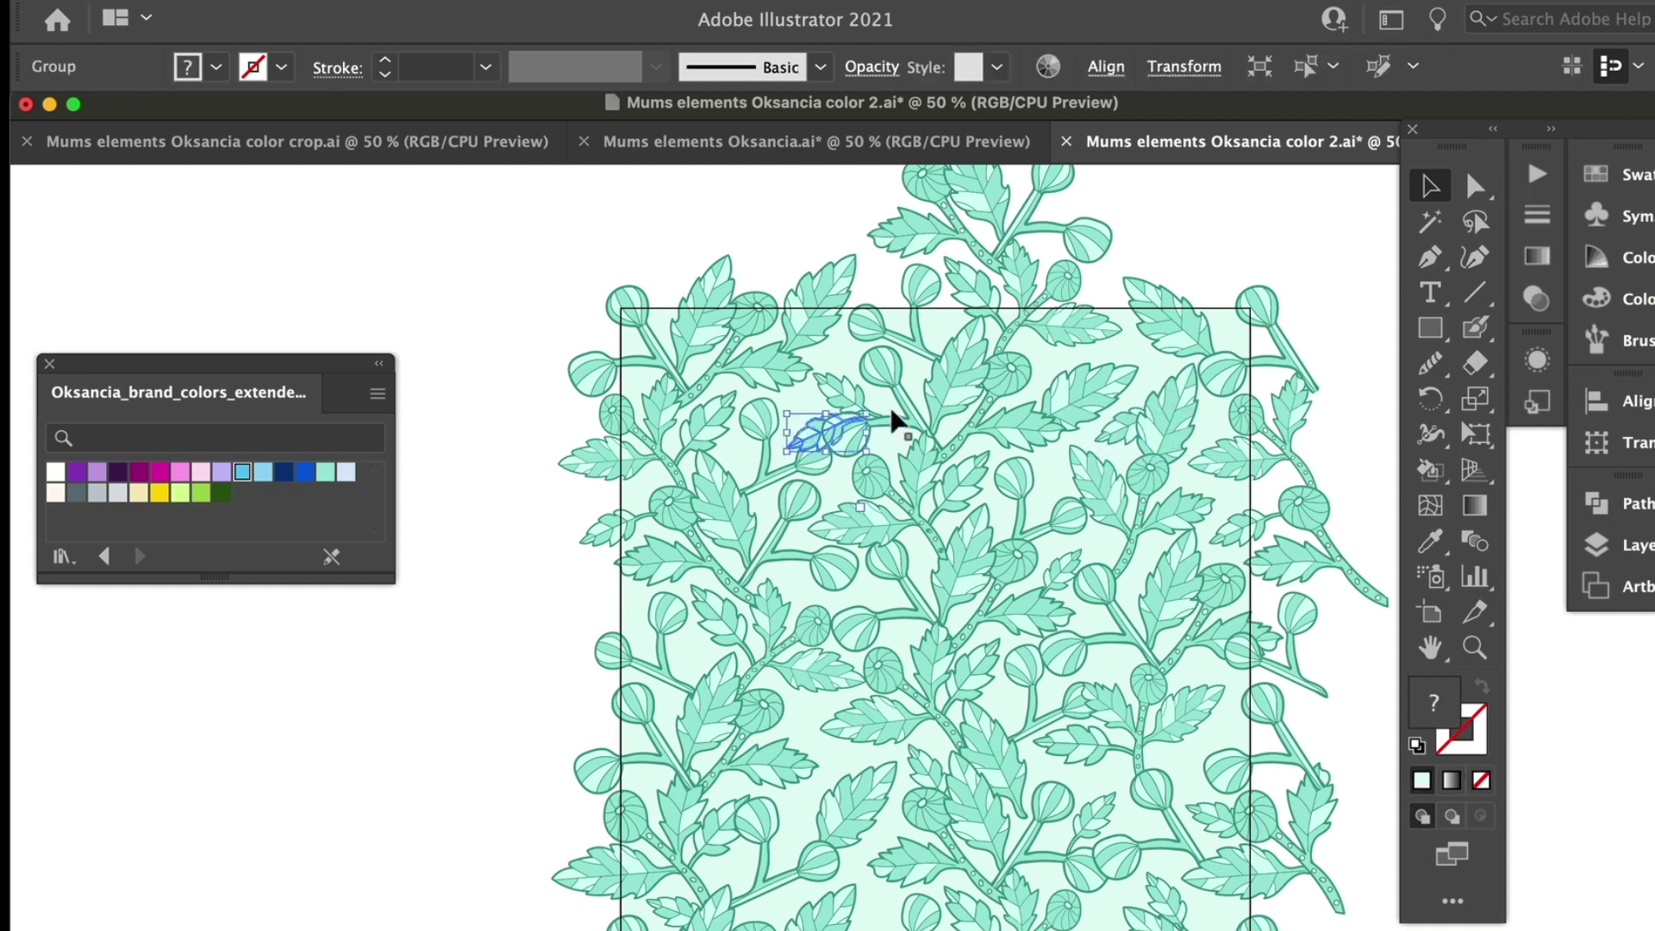
left_click(1190, 653)
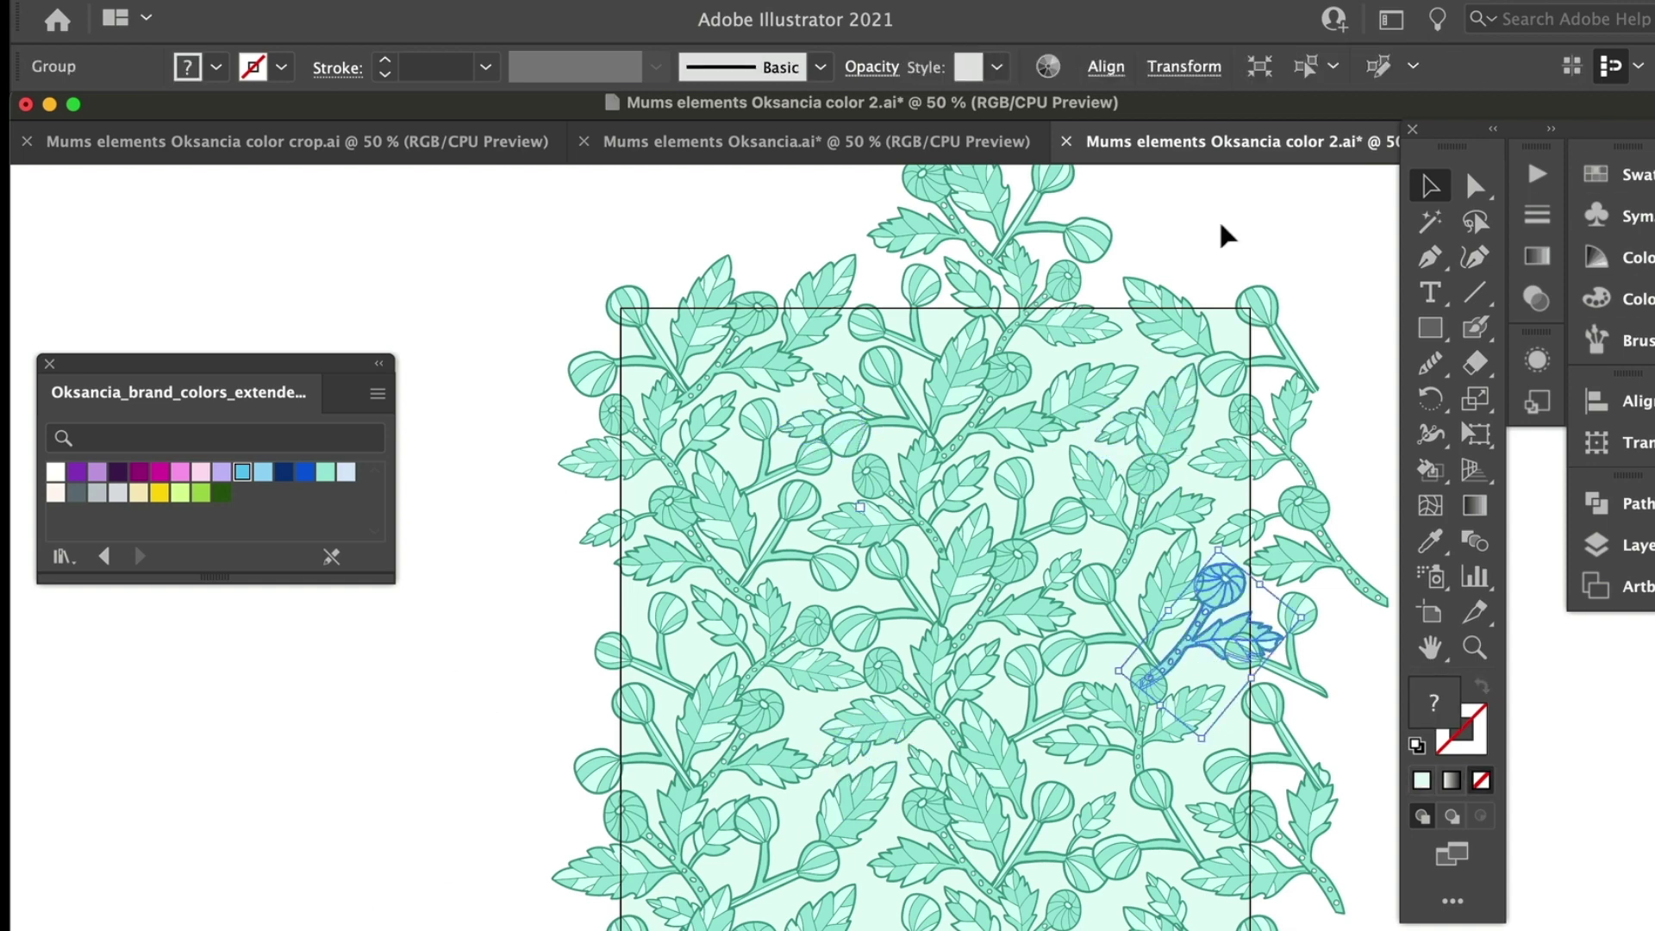
key("F2")
key("super+shift+a")
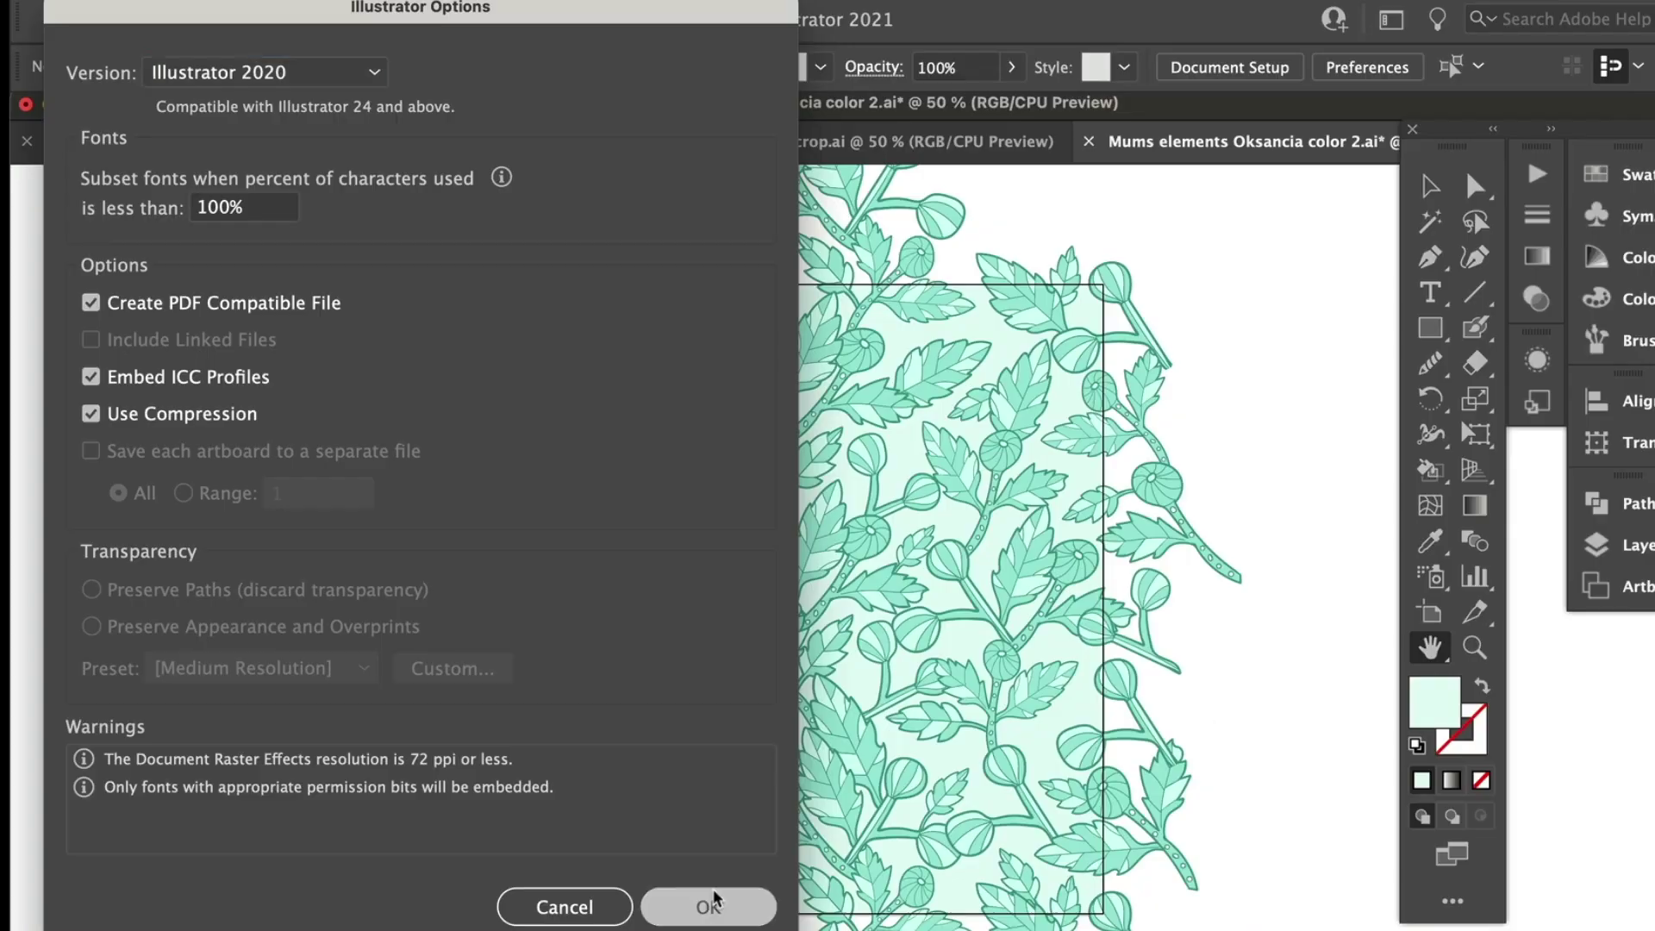
Step: Confirm the Illustrator Options dialog to save the mint design
left_click(658, 902)
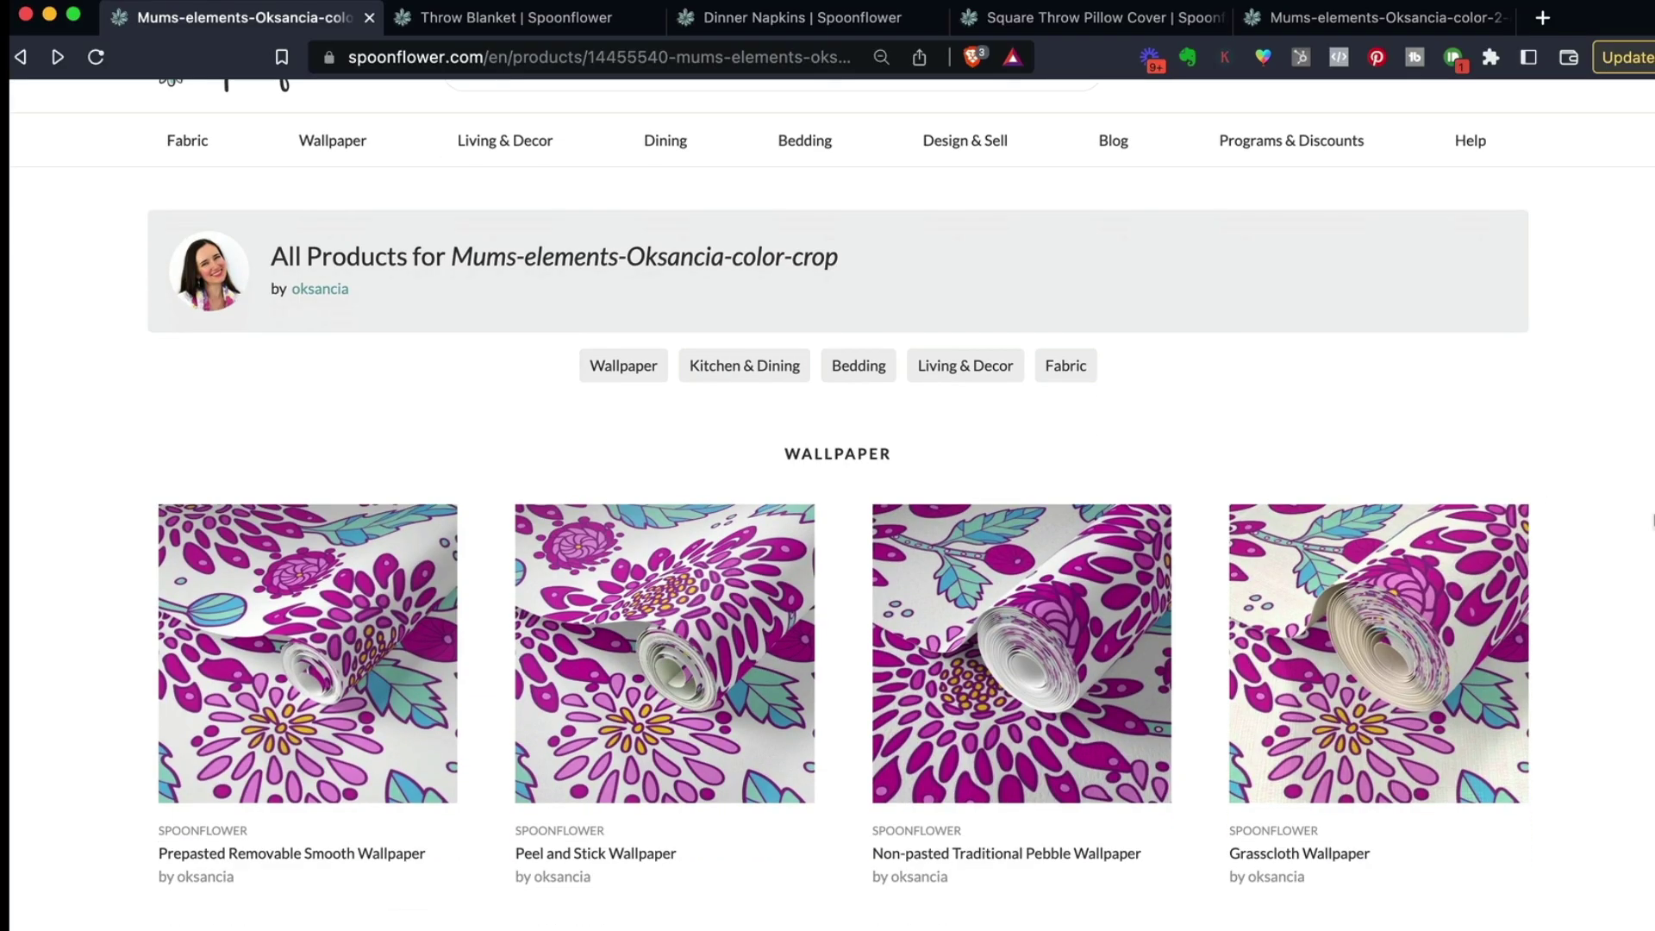
Step: Browse the Throw Blanket, Dinner Napkins and Pillow mockups, ending on the mint duvet cover ($152.33)
scroll(1653, 520, "down", 15)
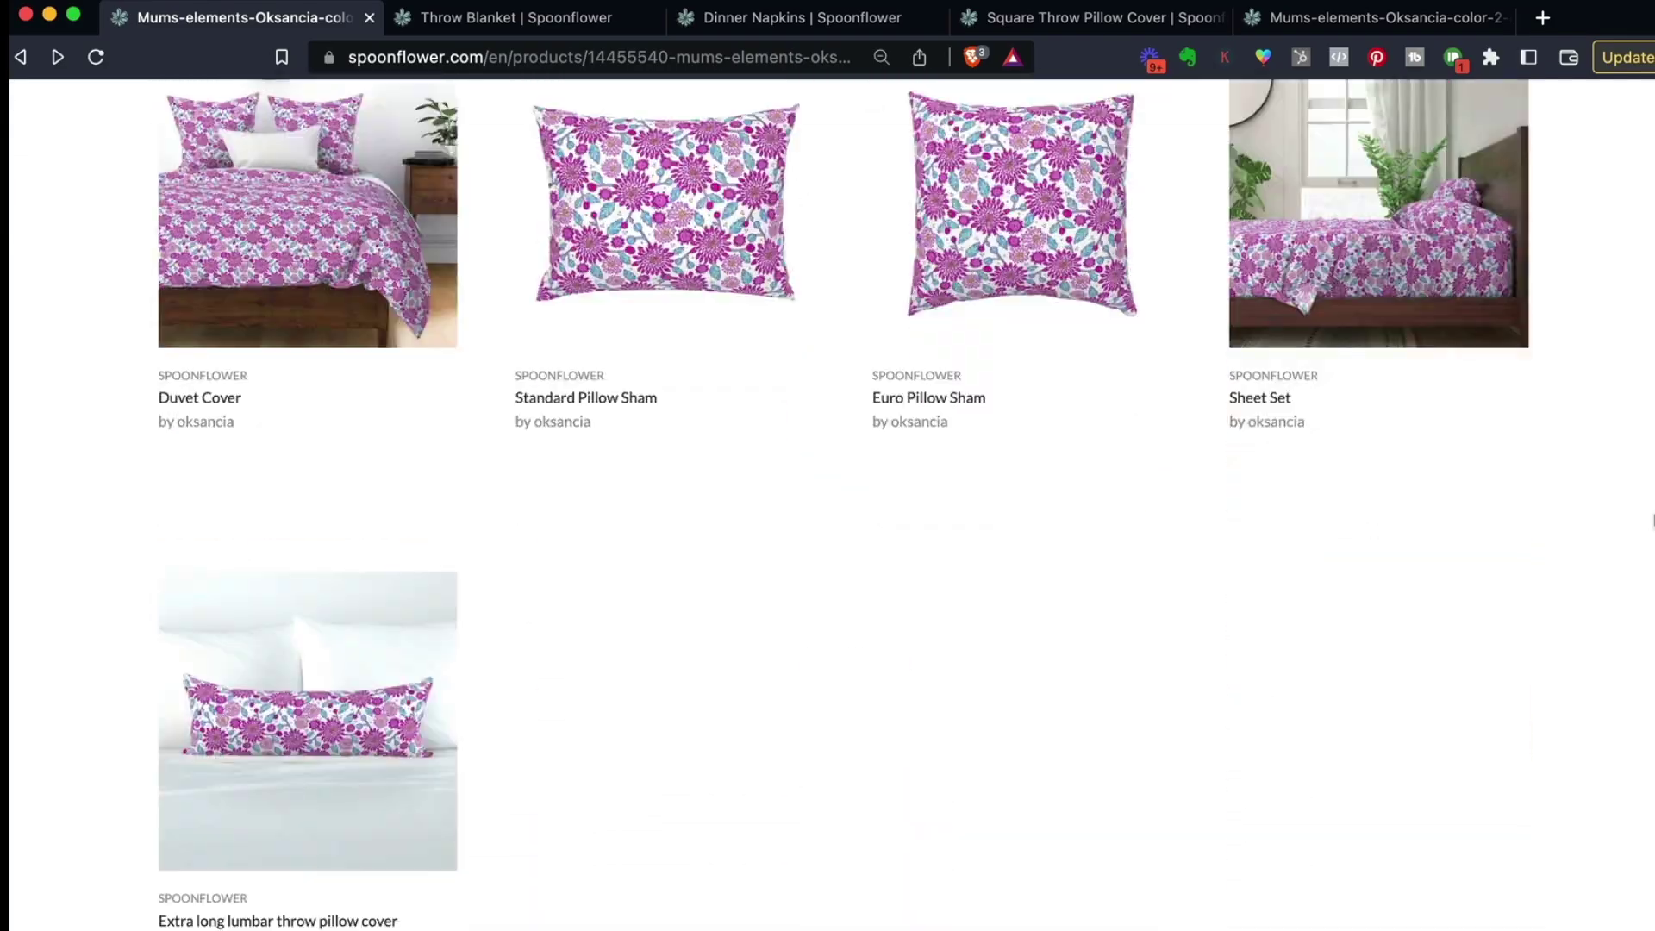
scroll(1653, 520, "down", 12)
left_click(571, 26)
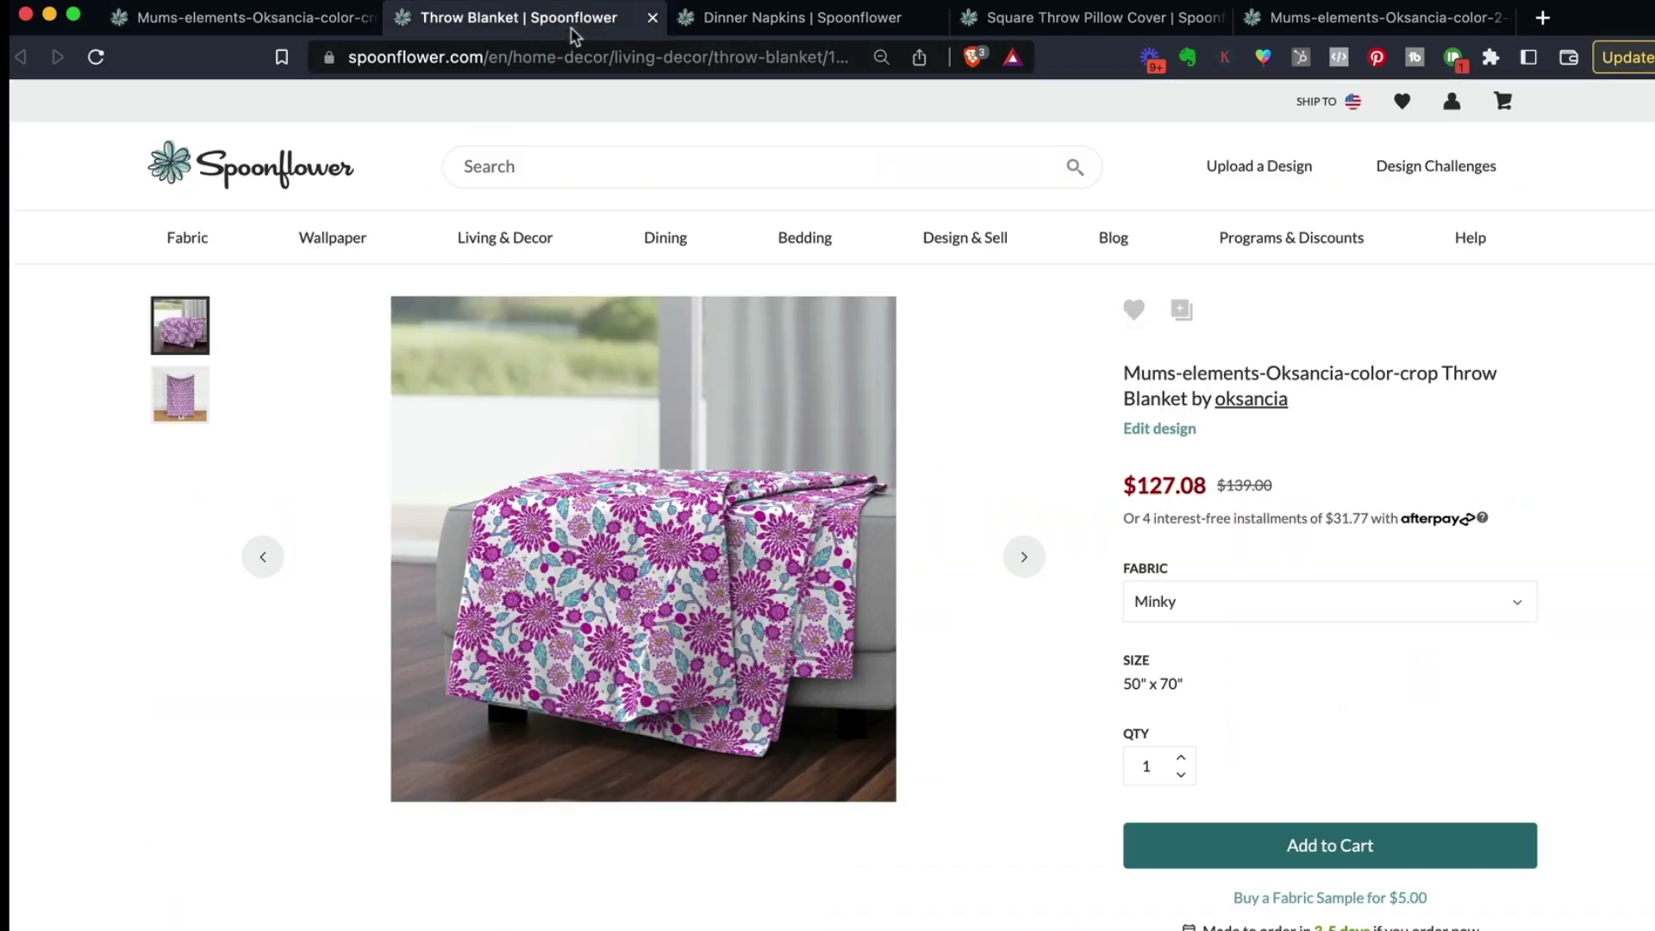
left_click(790, 24)
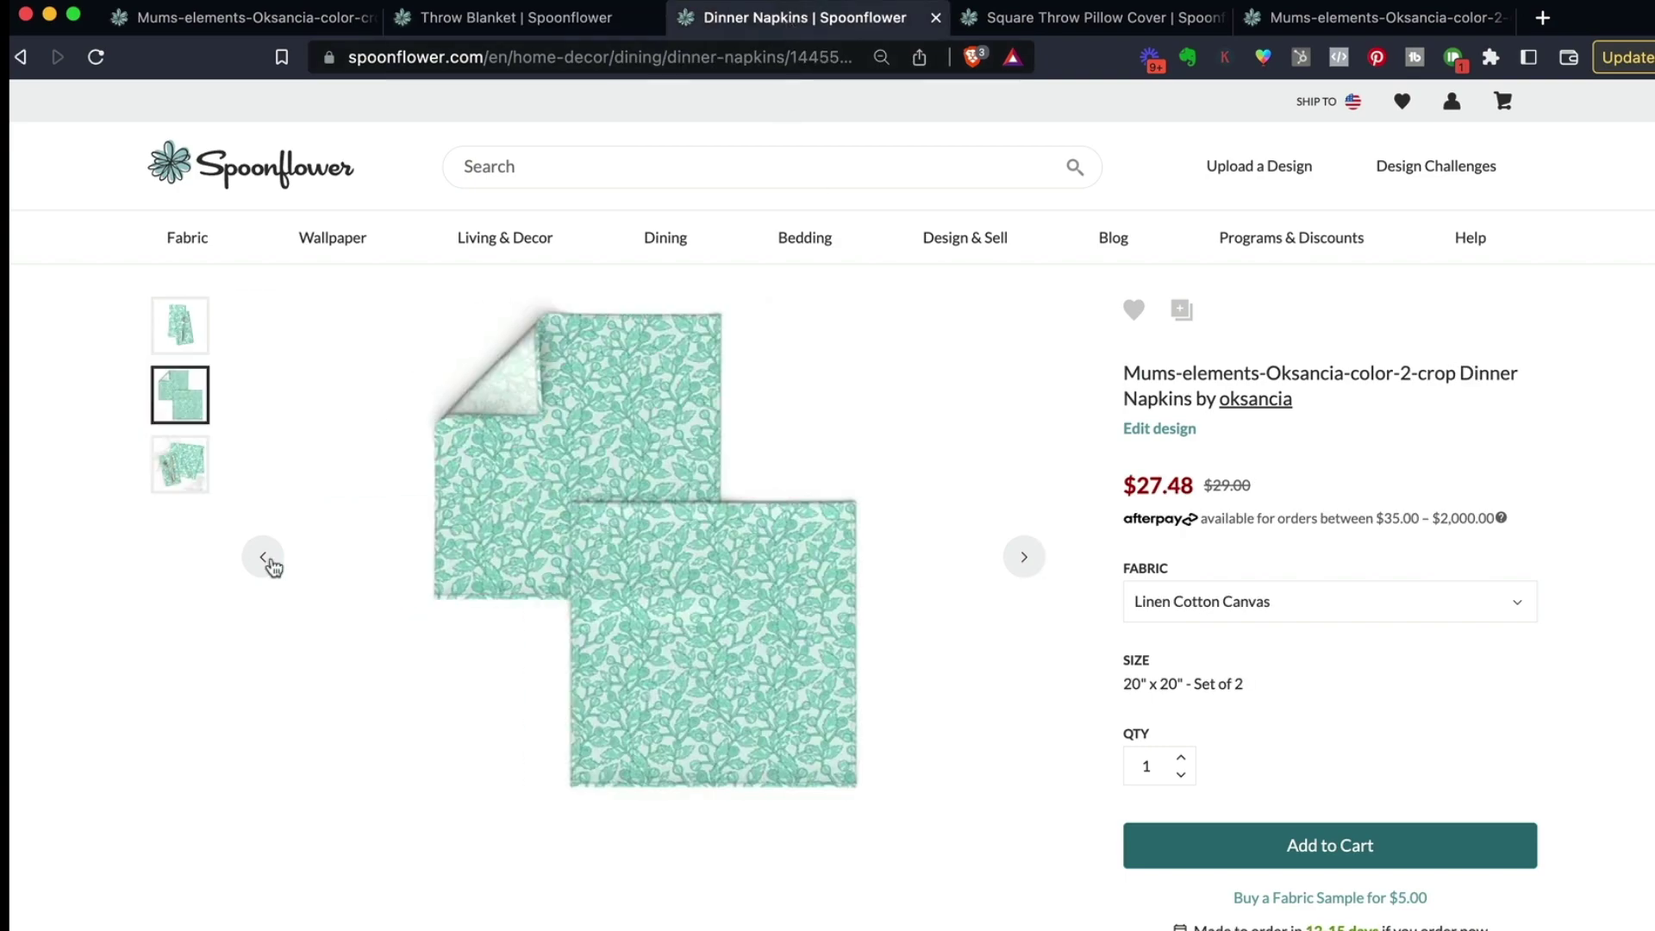
left_click(1140, 24)
left_click(1332, 24)
scroll(1478, 534, "down", 15)
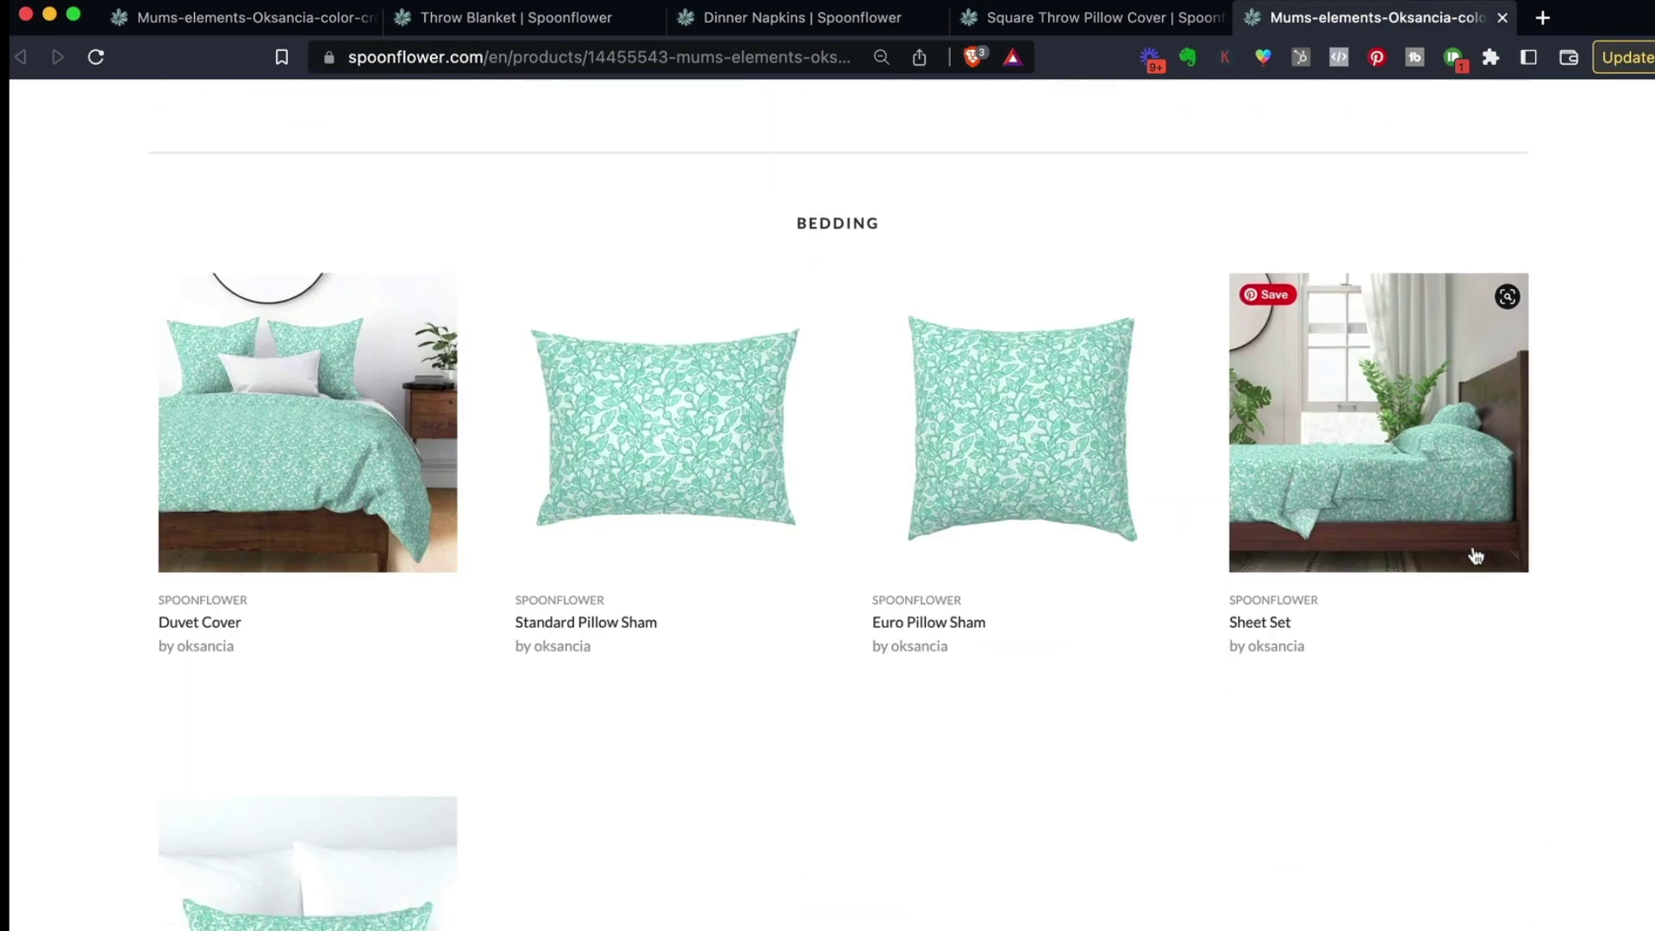
left_click(1476, 556)
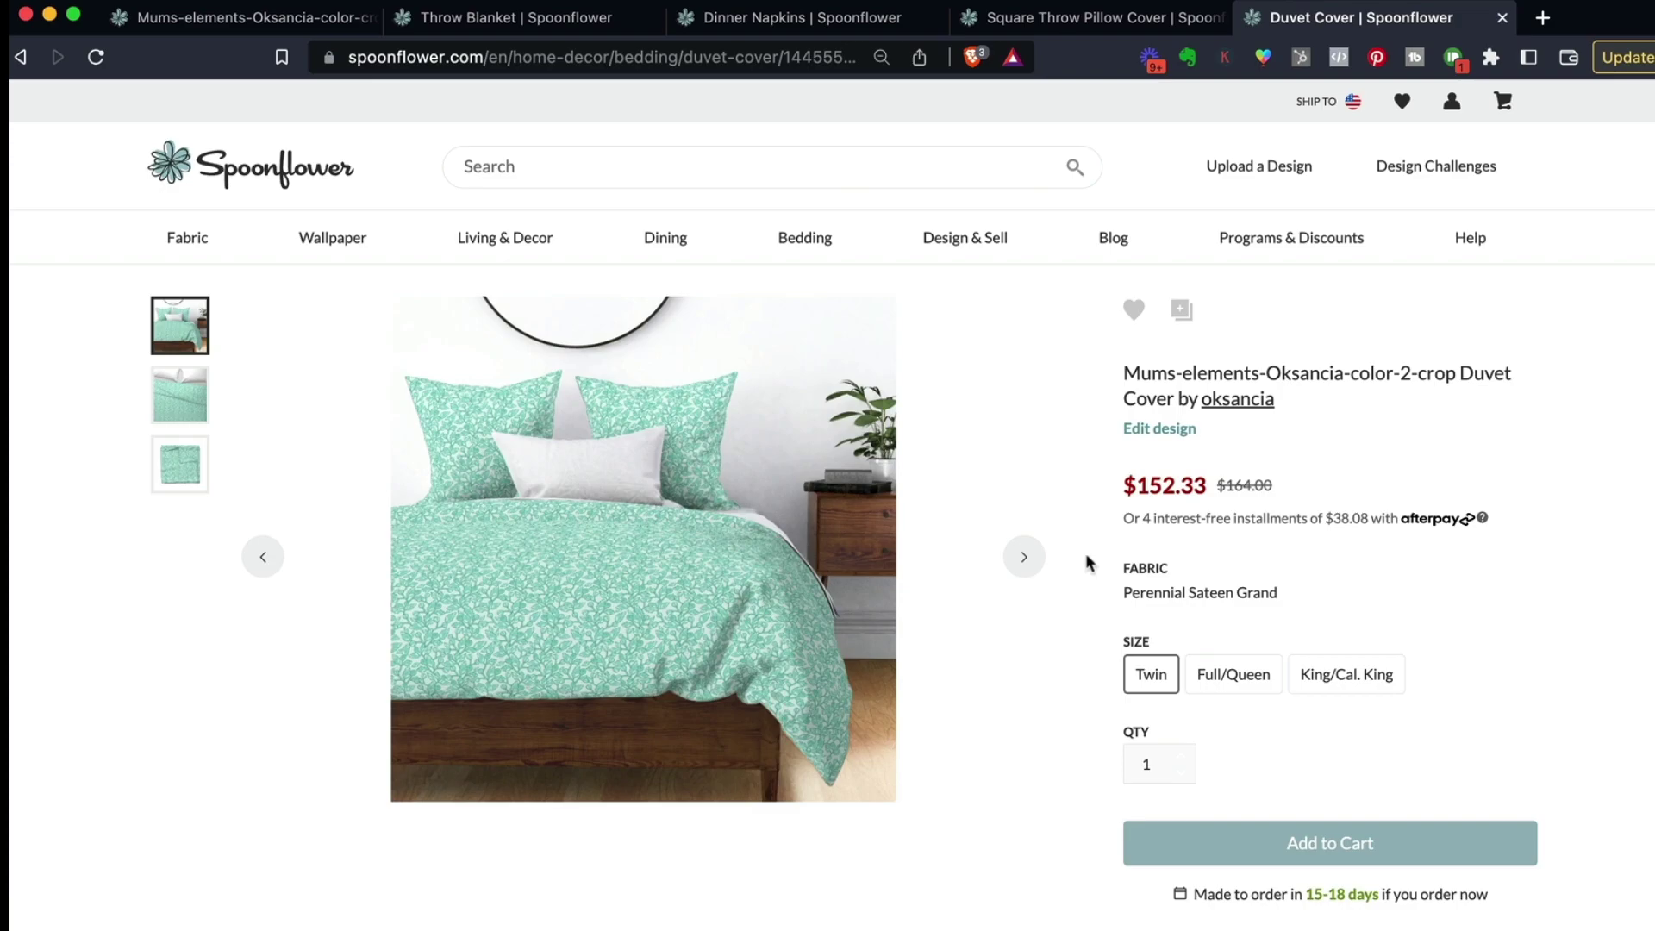